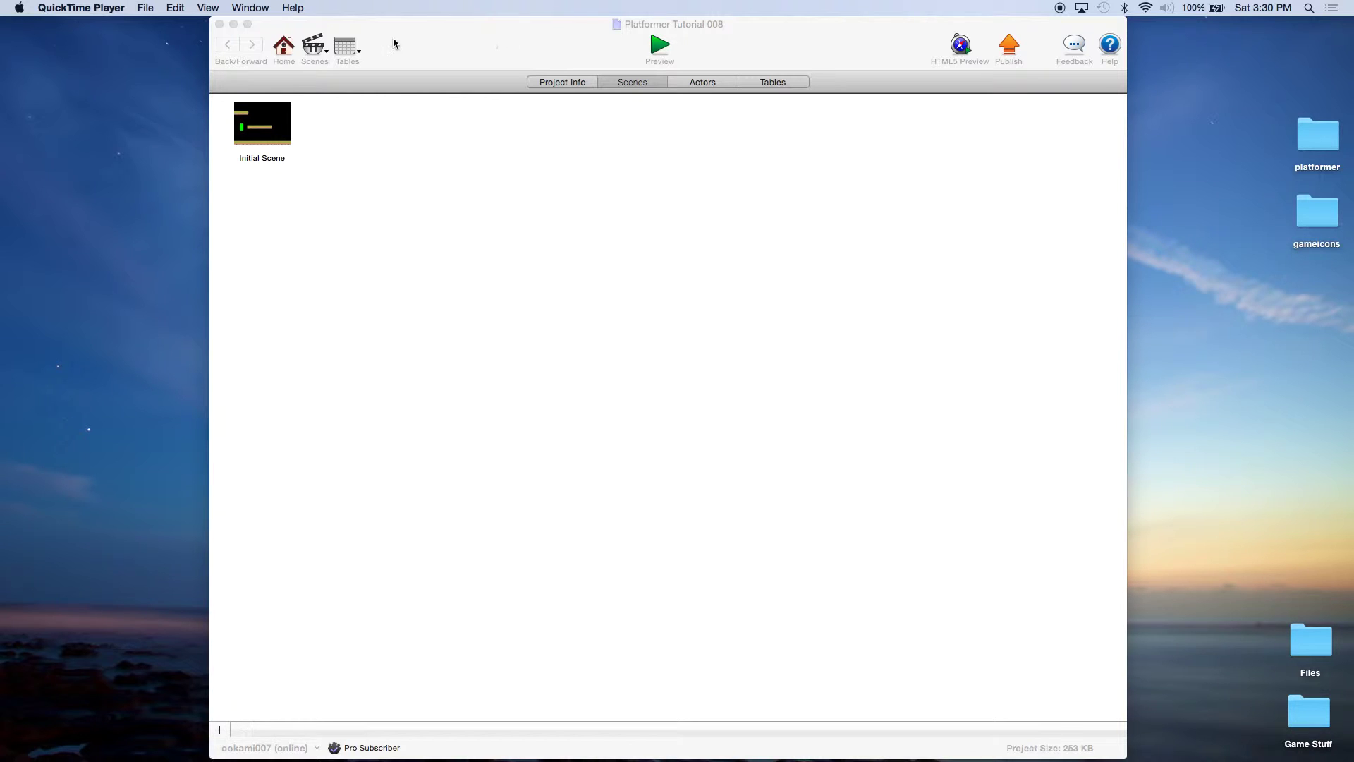
Step: Bring the Platformer Tutorial 008 GameSalad project window to the front
click(441, 40)
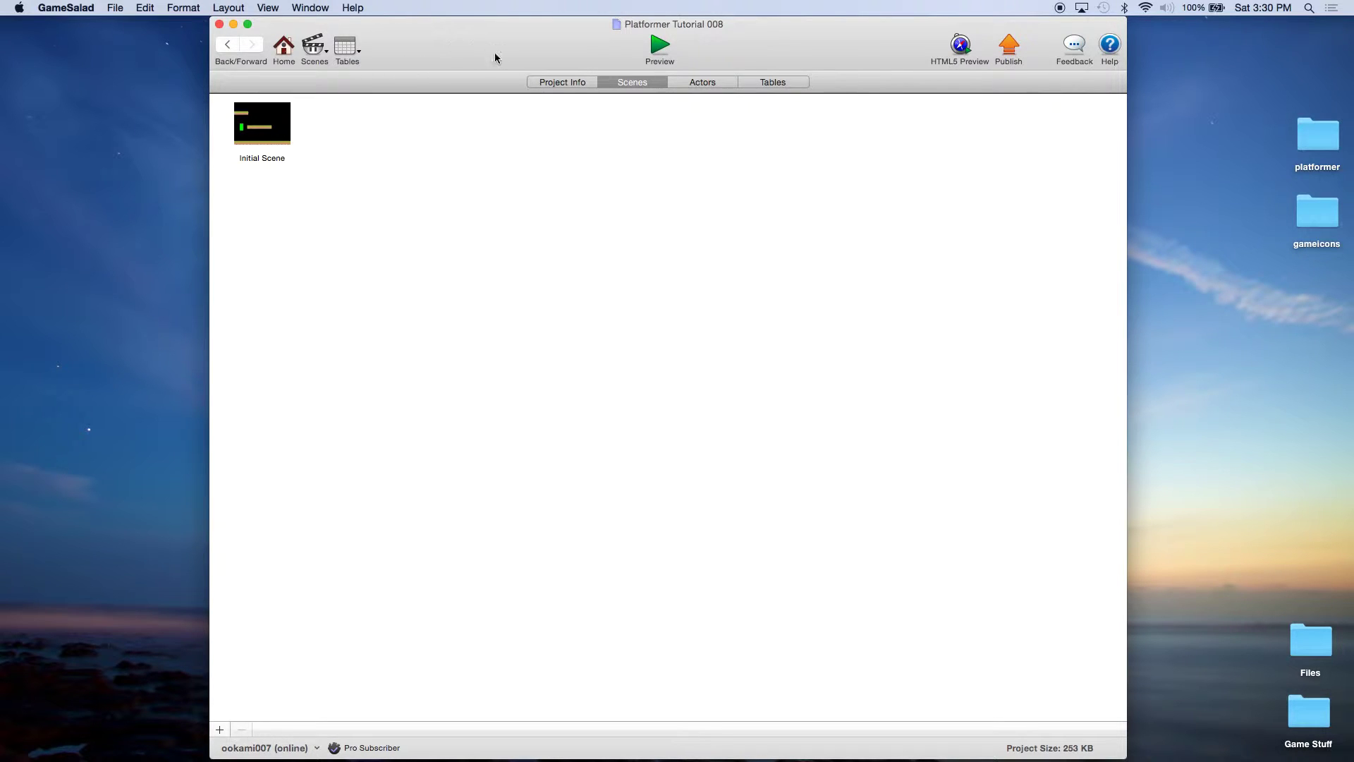
Step: Save As a copy, renaming the project from Platformer Tutorial 008 to 009
click(115, 8)
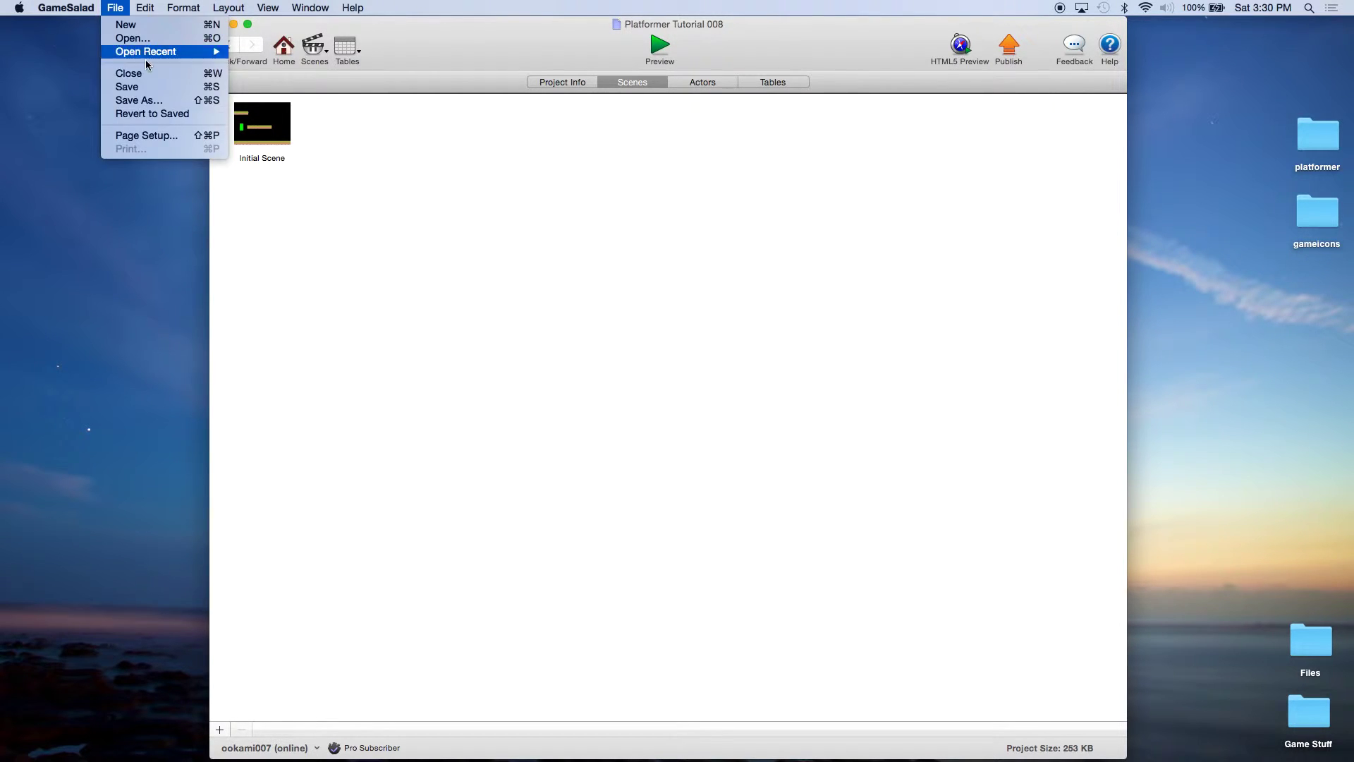
click(160, 102)
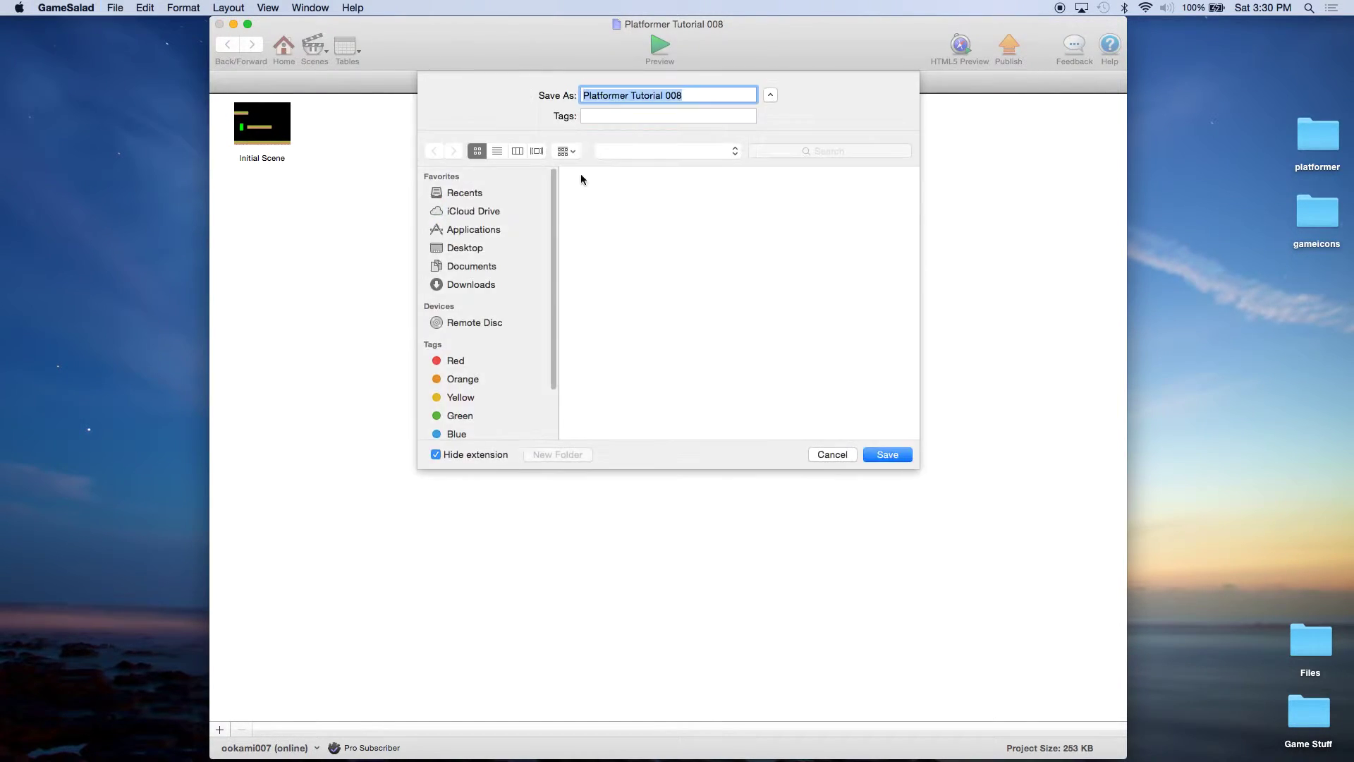
click(692, 96)
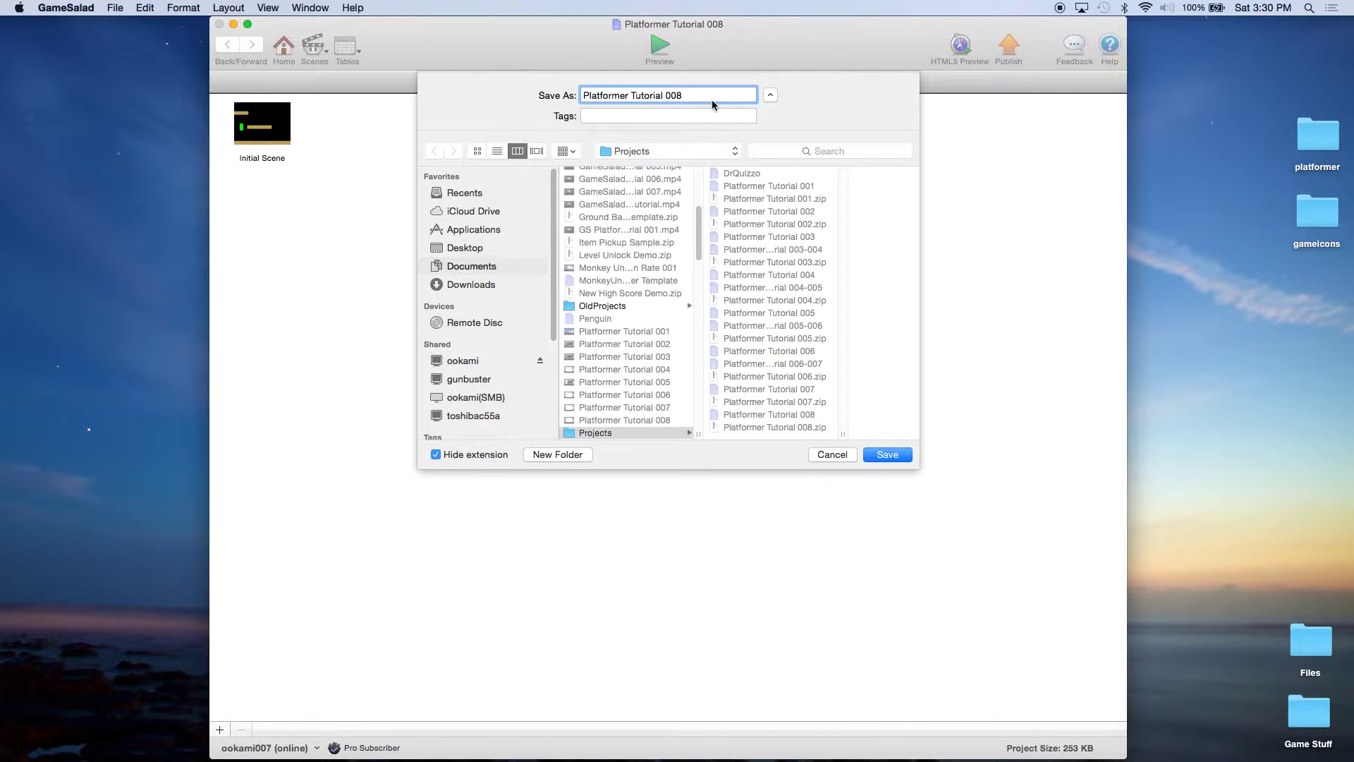
key(BackSpace)
text(9)
click(887, 454)
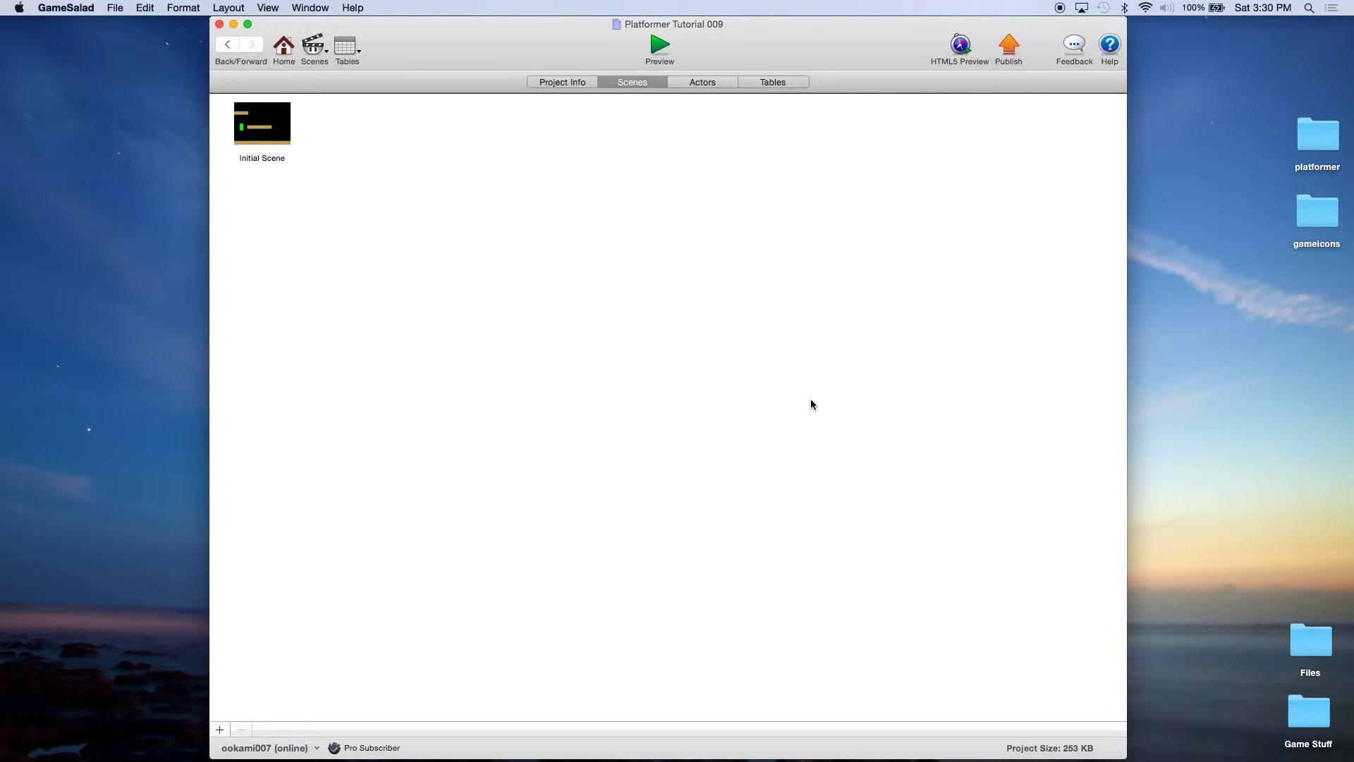
Step: Add a new actor on the Actors tab and name it enemy3
click(701, 84)
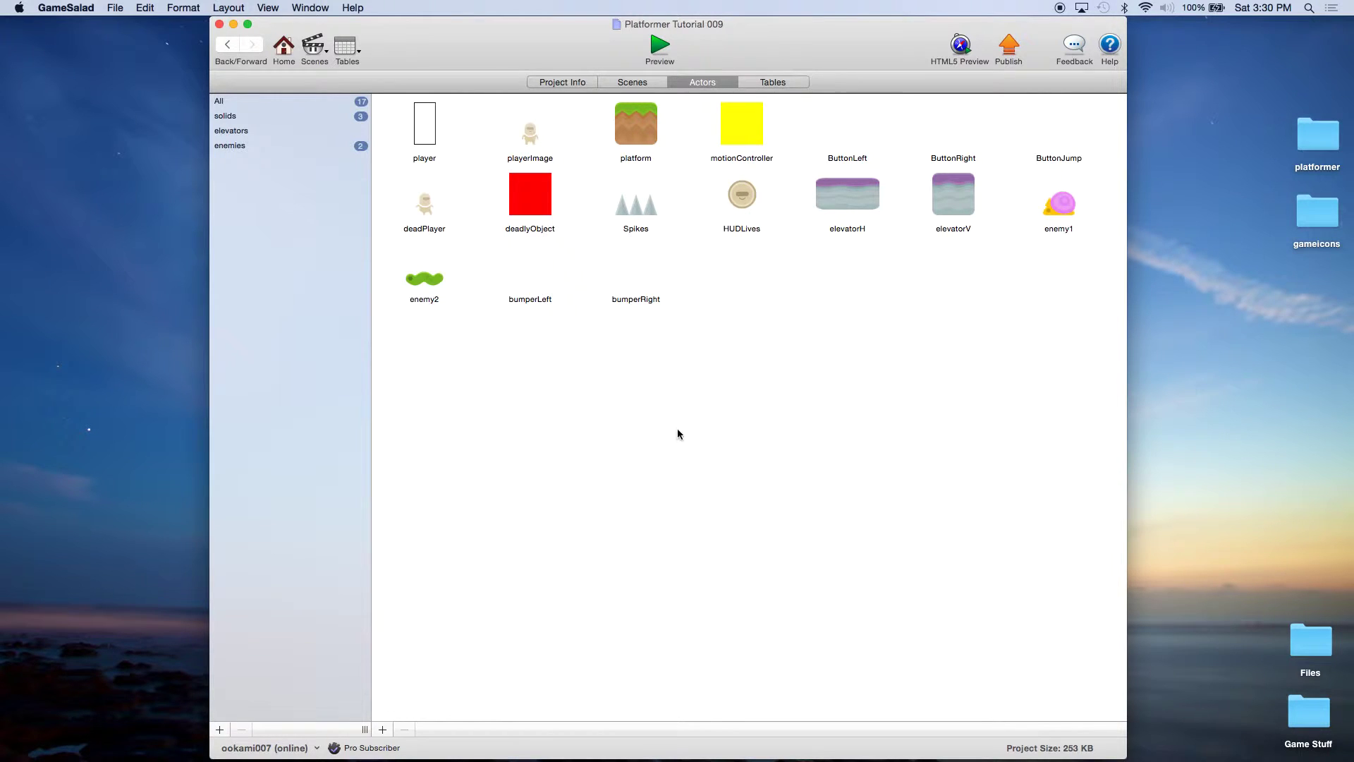
click(383, 729)
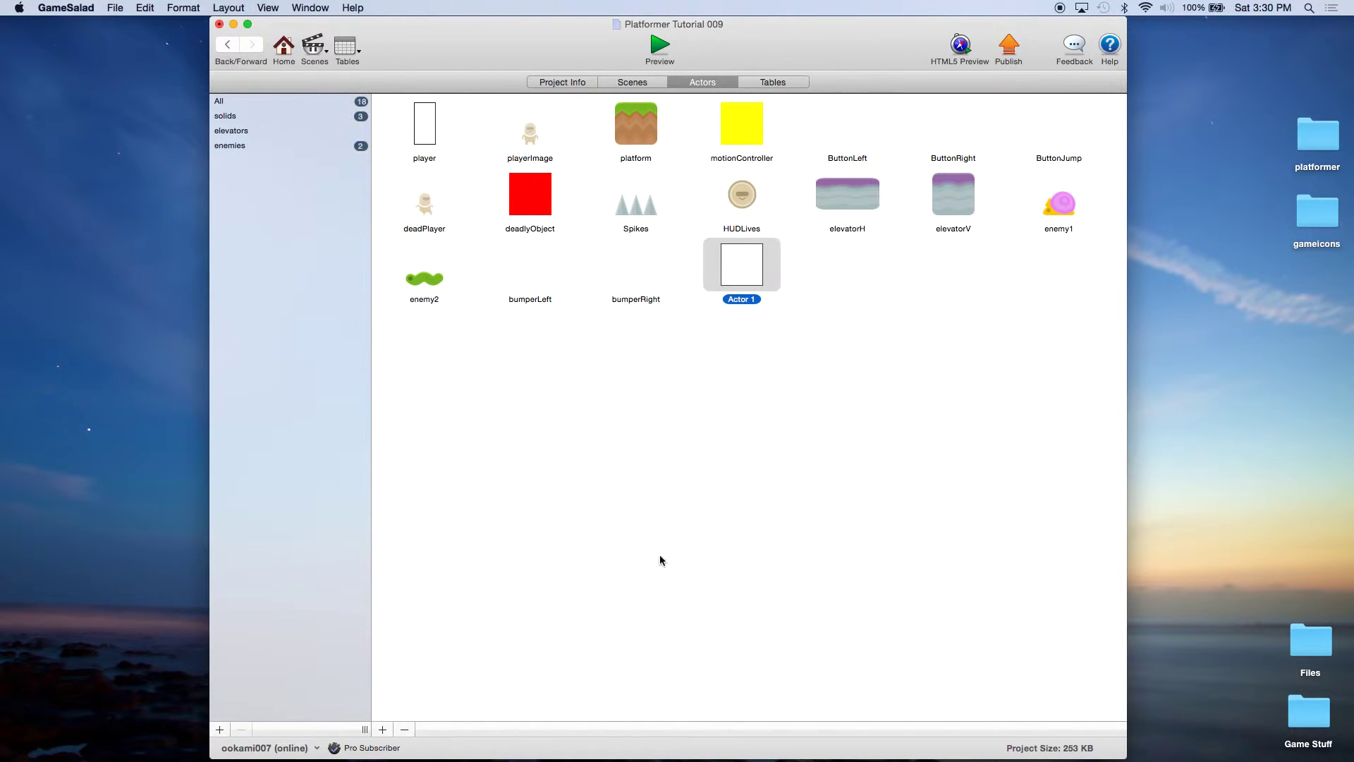
click(758, 300)
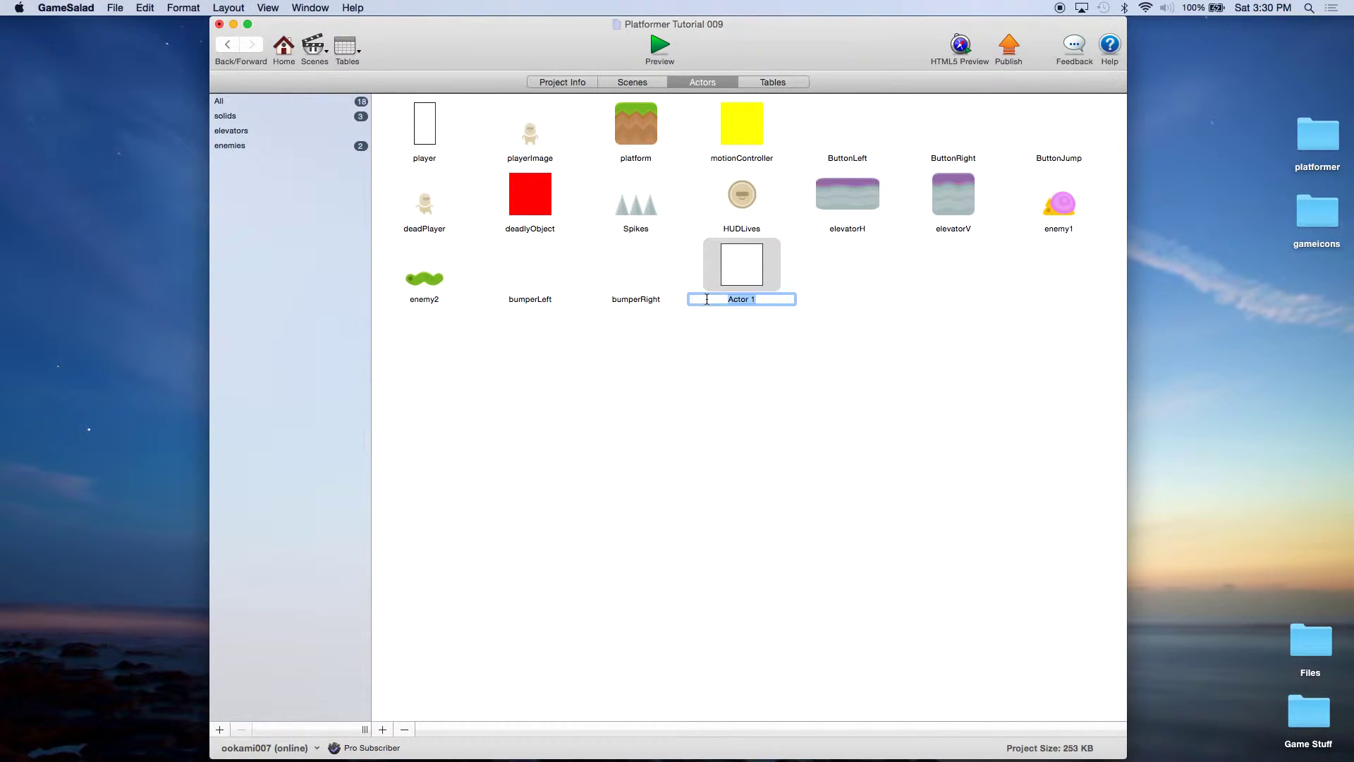
text(enemy3)
key(super+a)
Step: Move enemy3 into the enemies tag and save the project
click(788, 337)
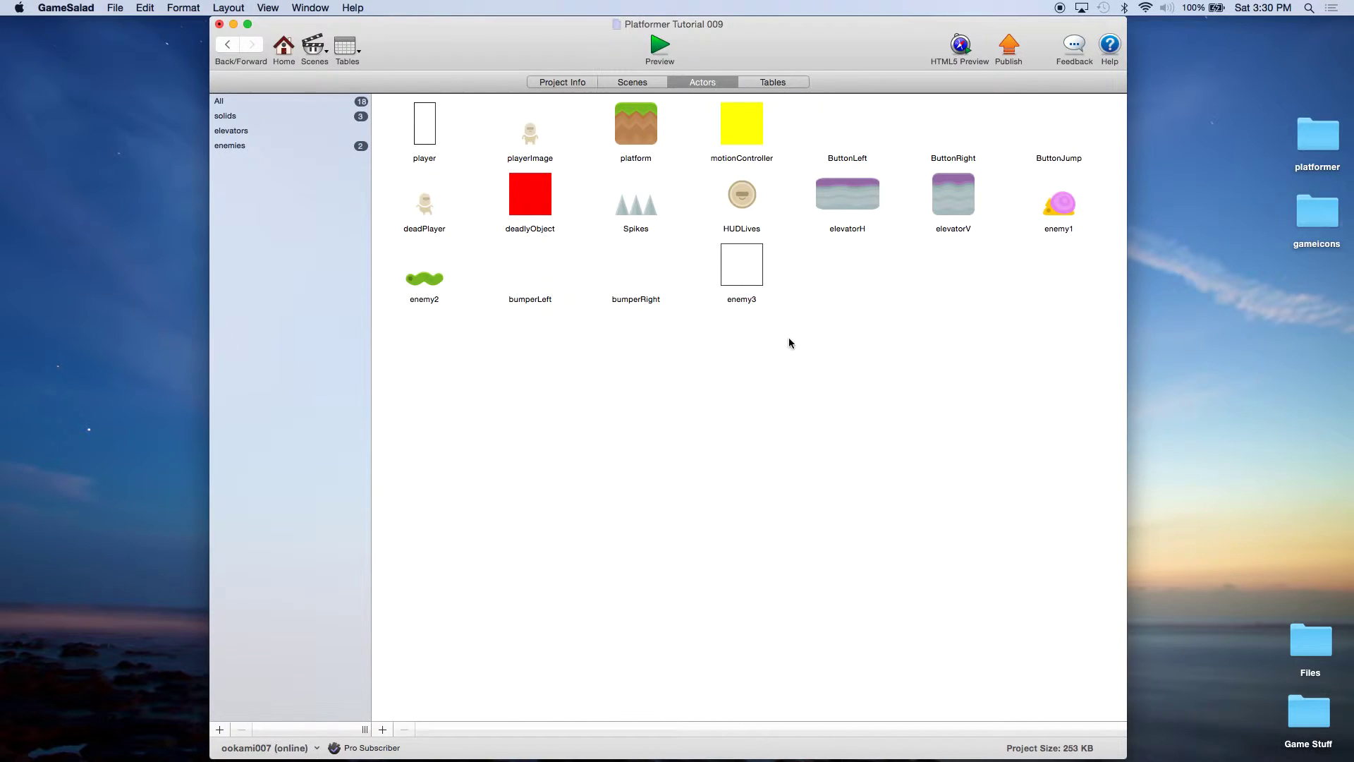
drag(747, 266, 285, 150)
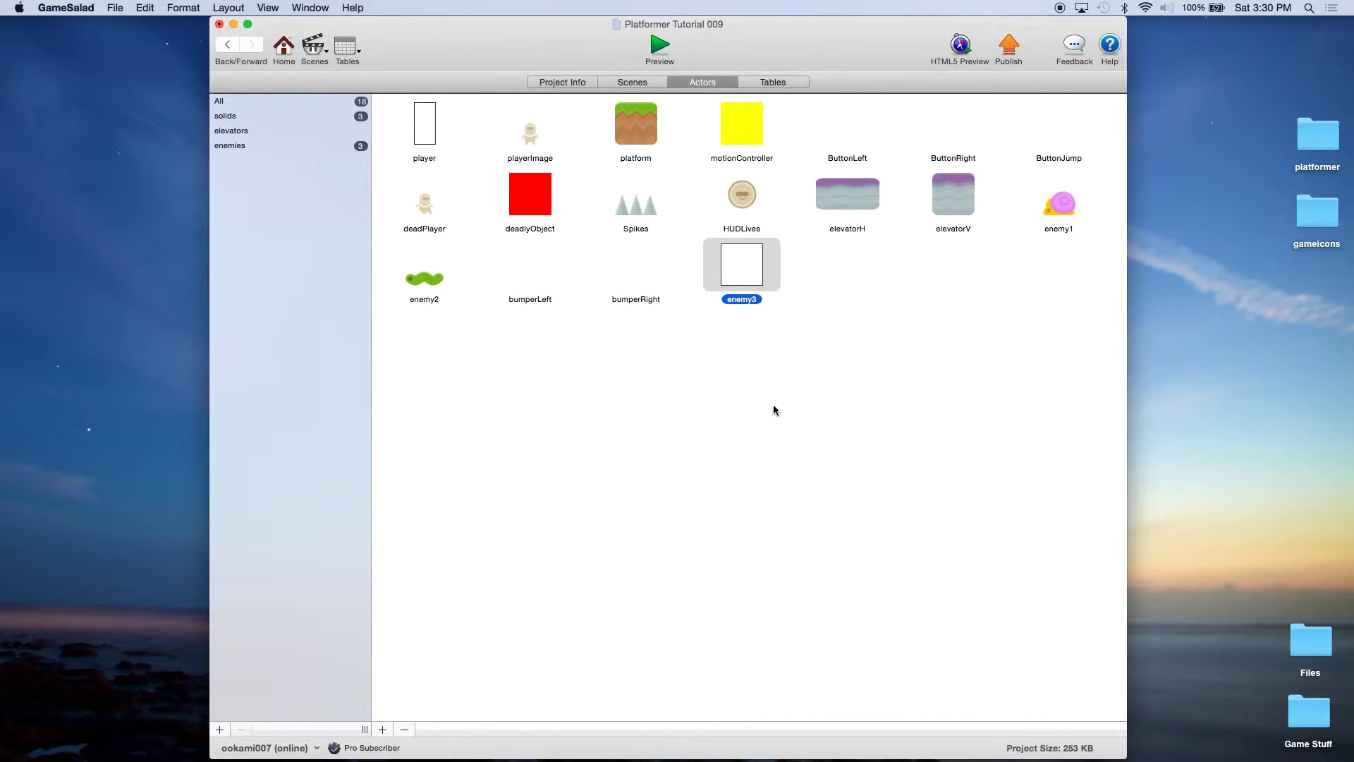
click(773, 379)
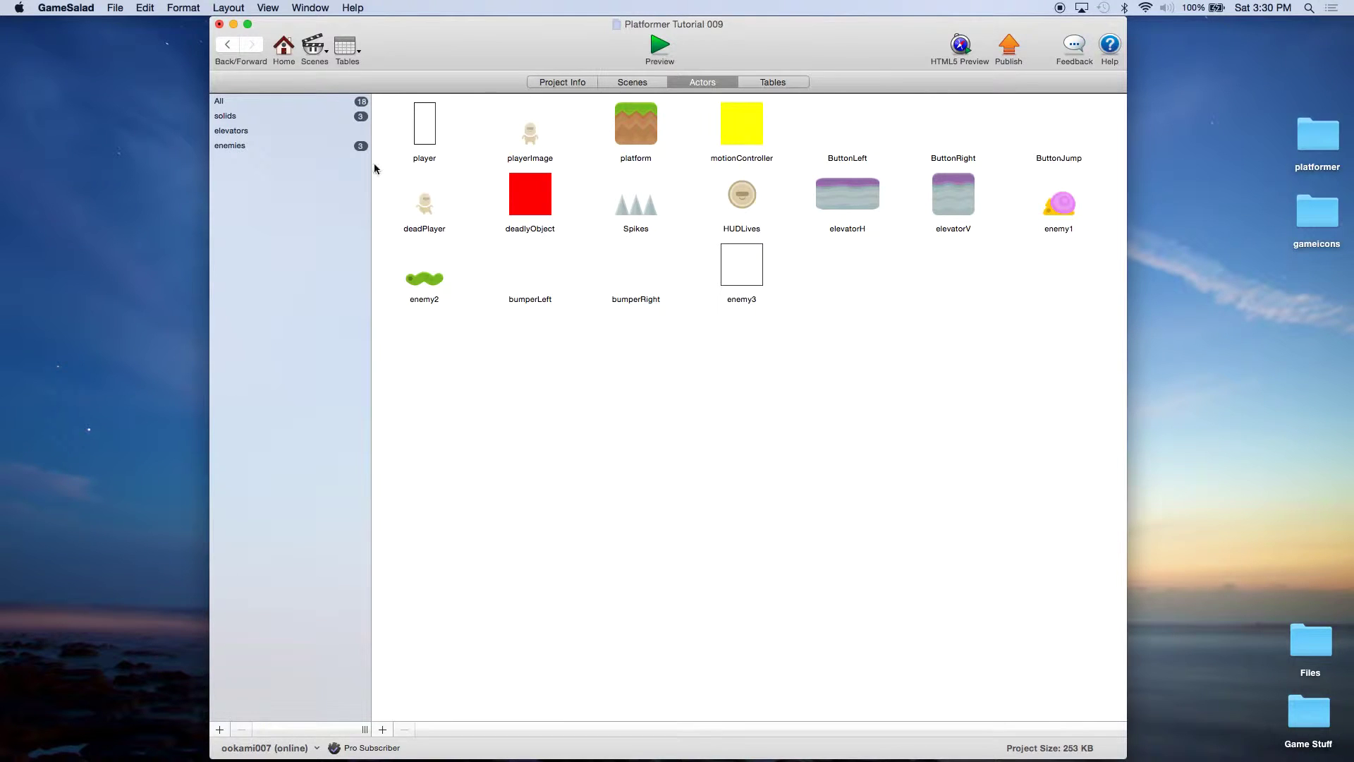
click(117, 9)
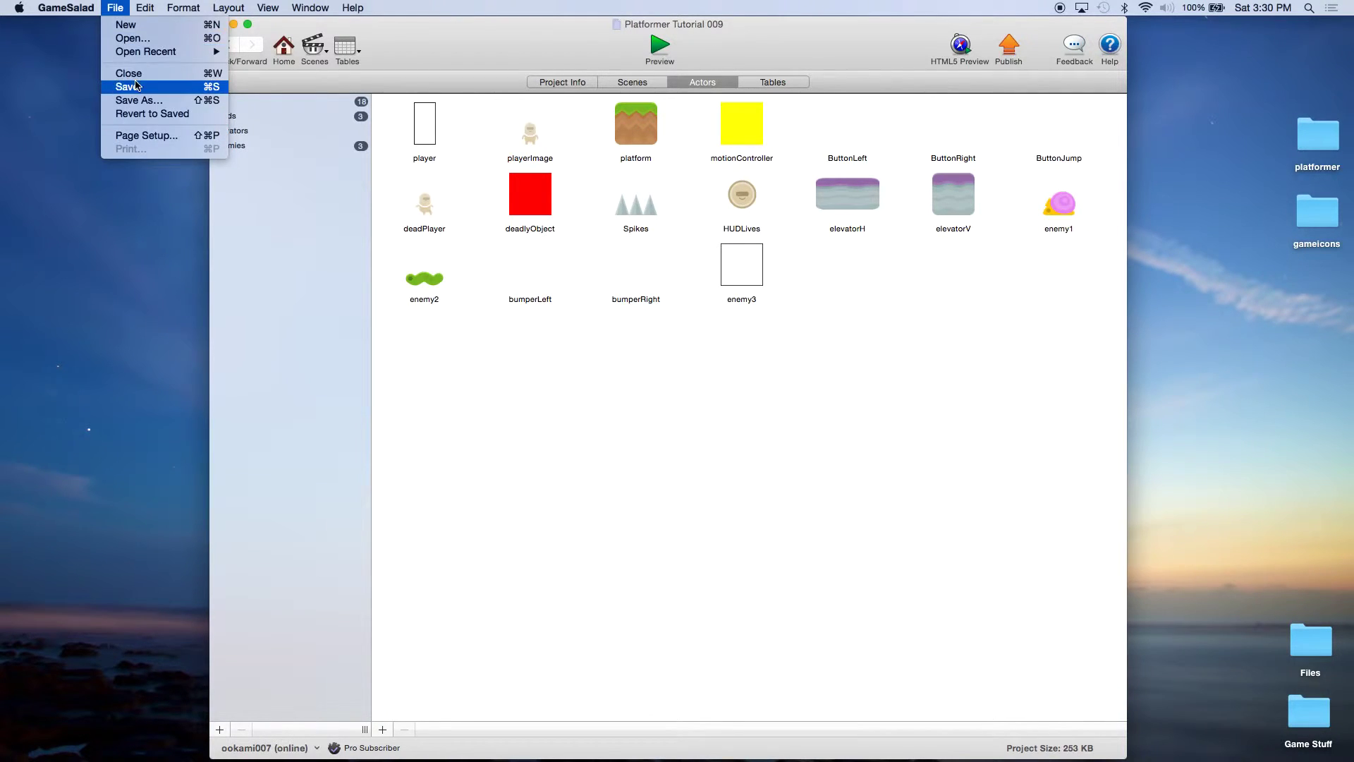
click(128, 86)
Step: Open enemy3's prototype and set its physics Density and Friction to 0
double_click(753, 275)
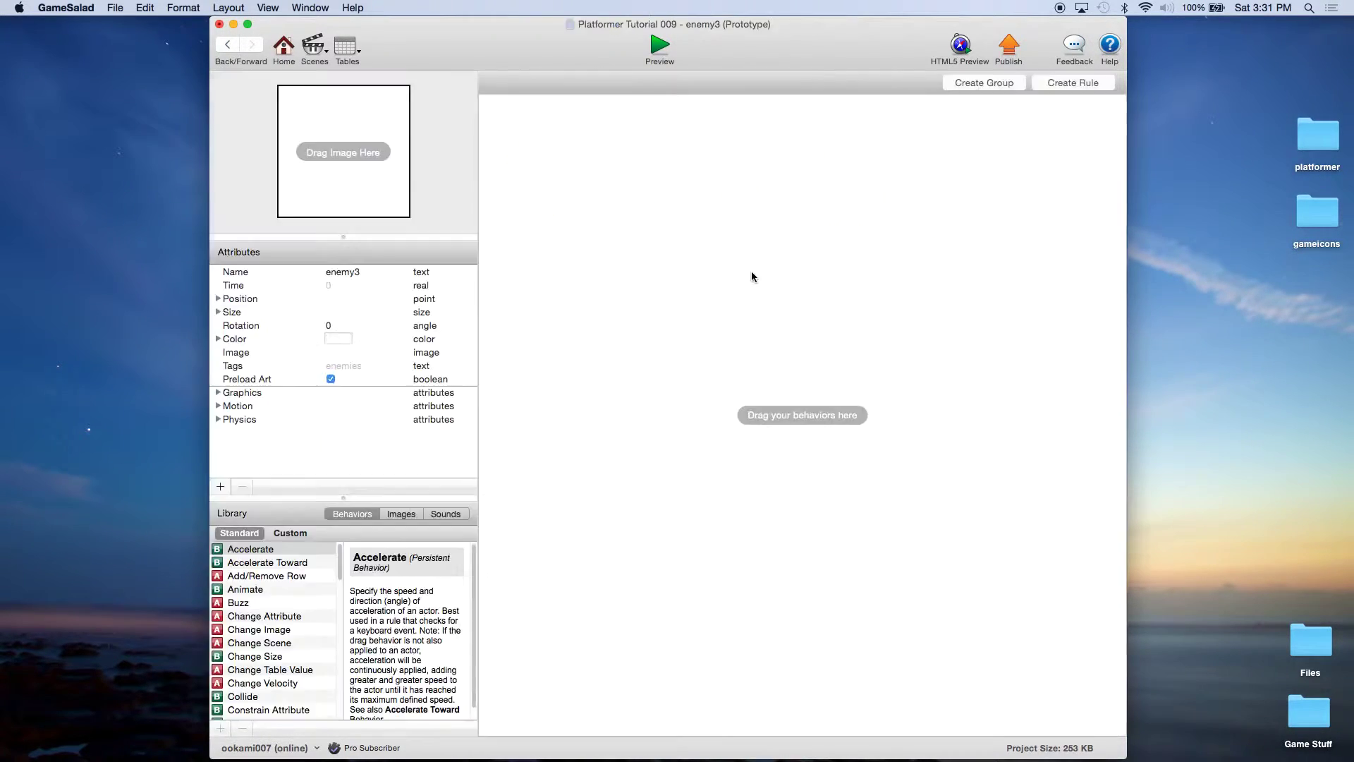
click(218, 419)
scroll(335, 421, down, 3)
double_click(339, 379)
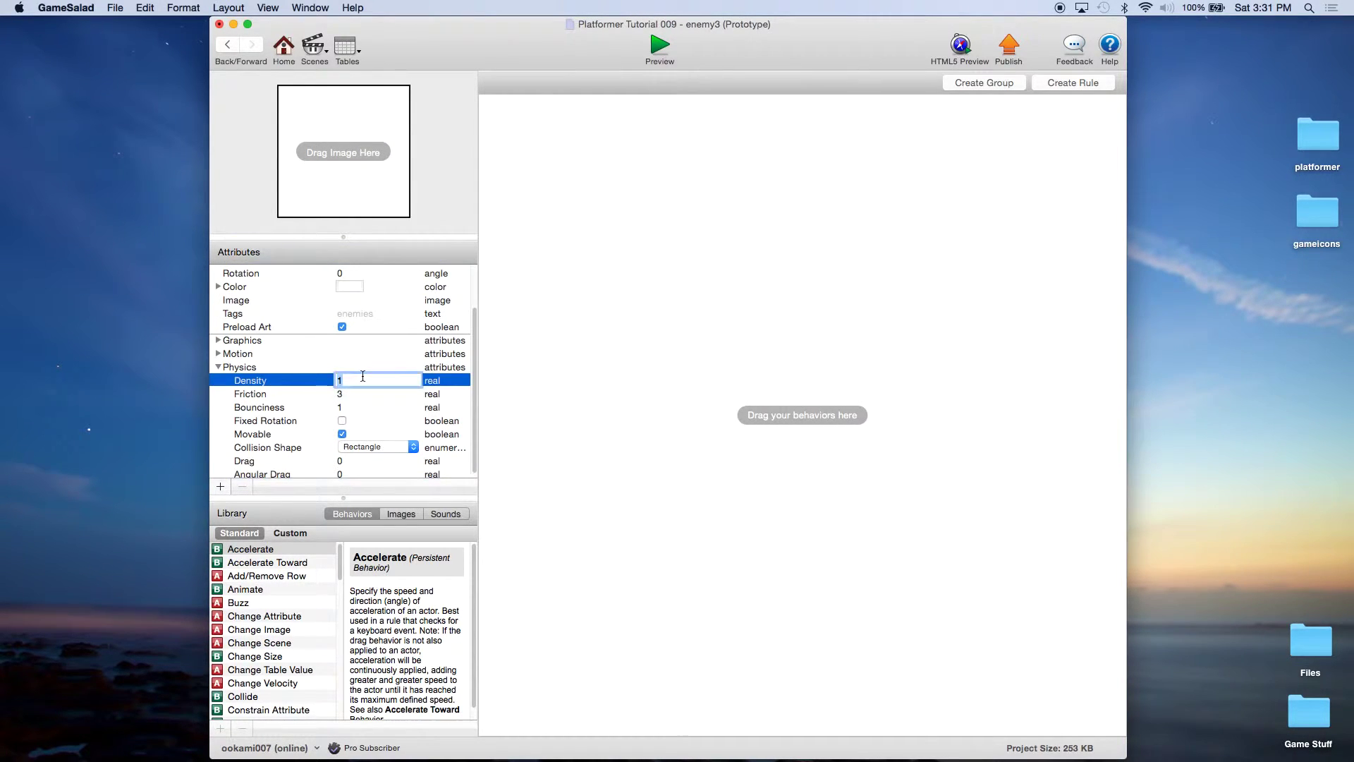
text(0)
click(342, 393)
click(343, 393)
text(0)
click(339, 406)
Step: Set Bounciness to 0, turn on Fixed Rotation, and show the Images library
click(340, 404)
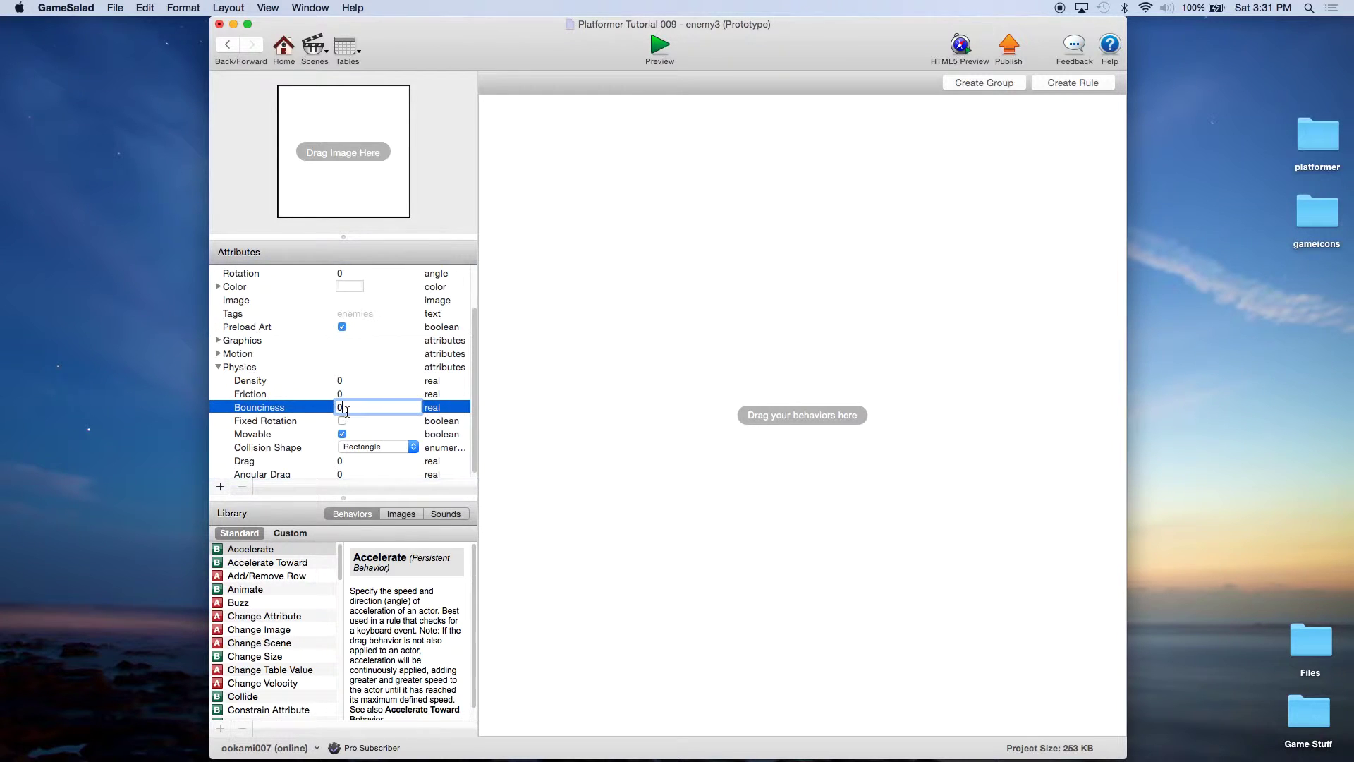
text(0)
click(342, 421)
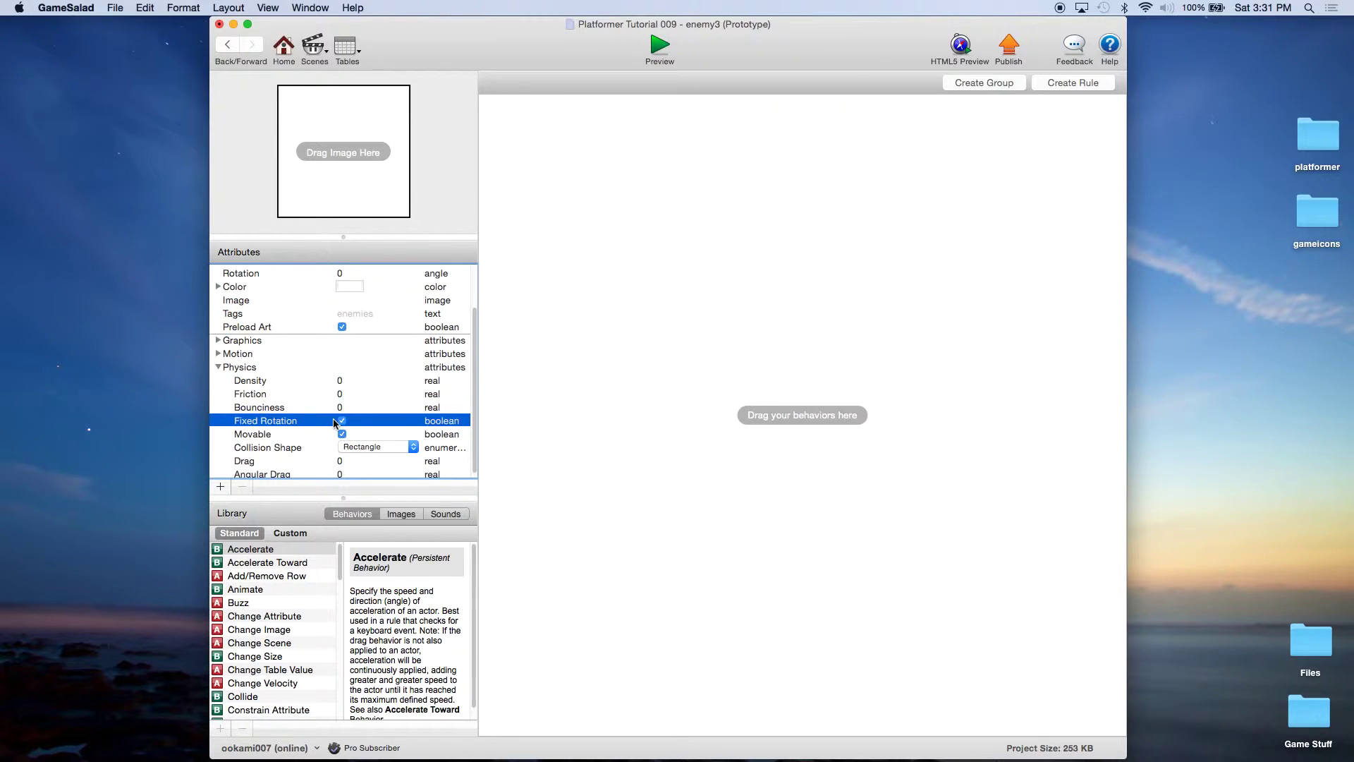
click(536, 354)
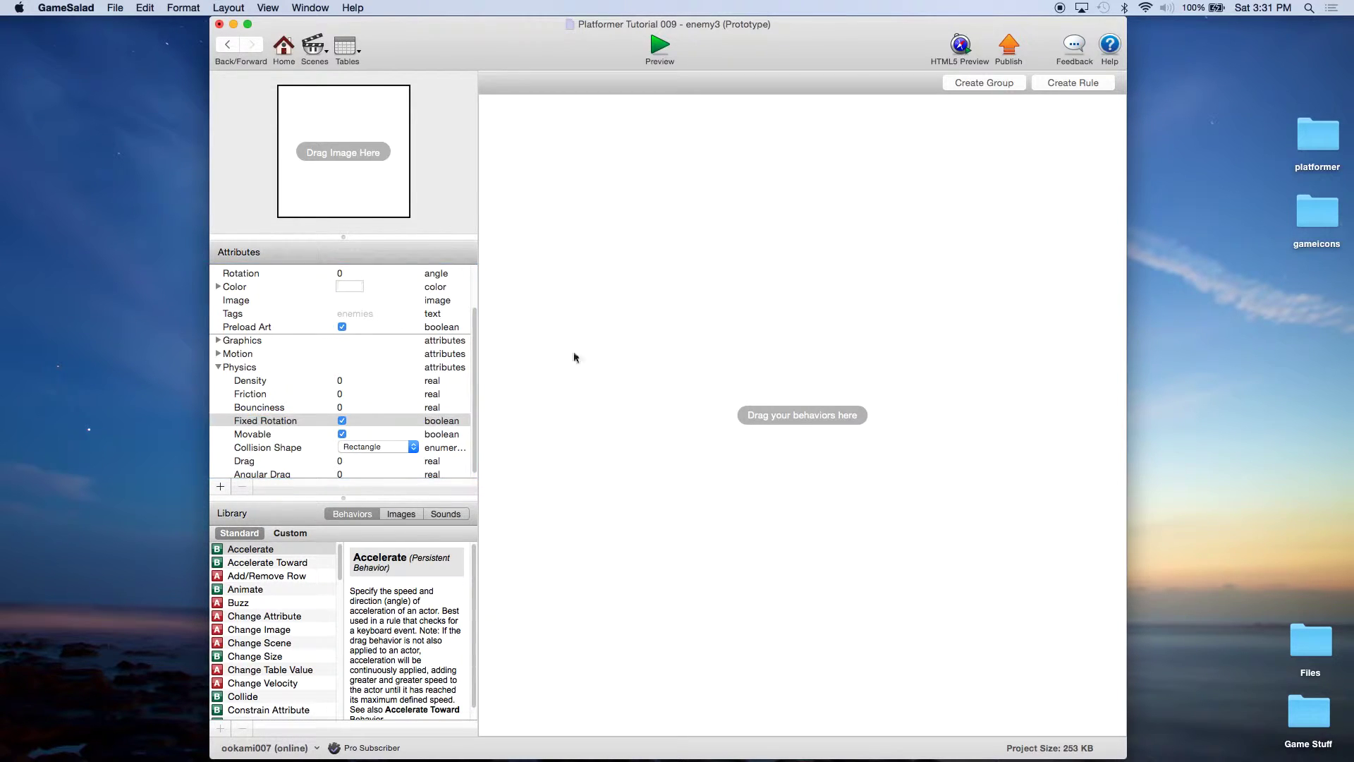
click(403, 515)
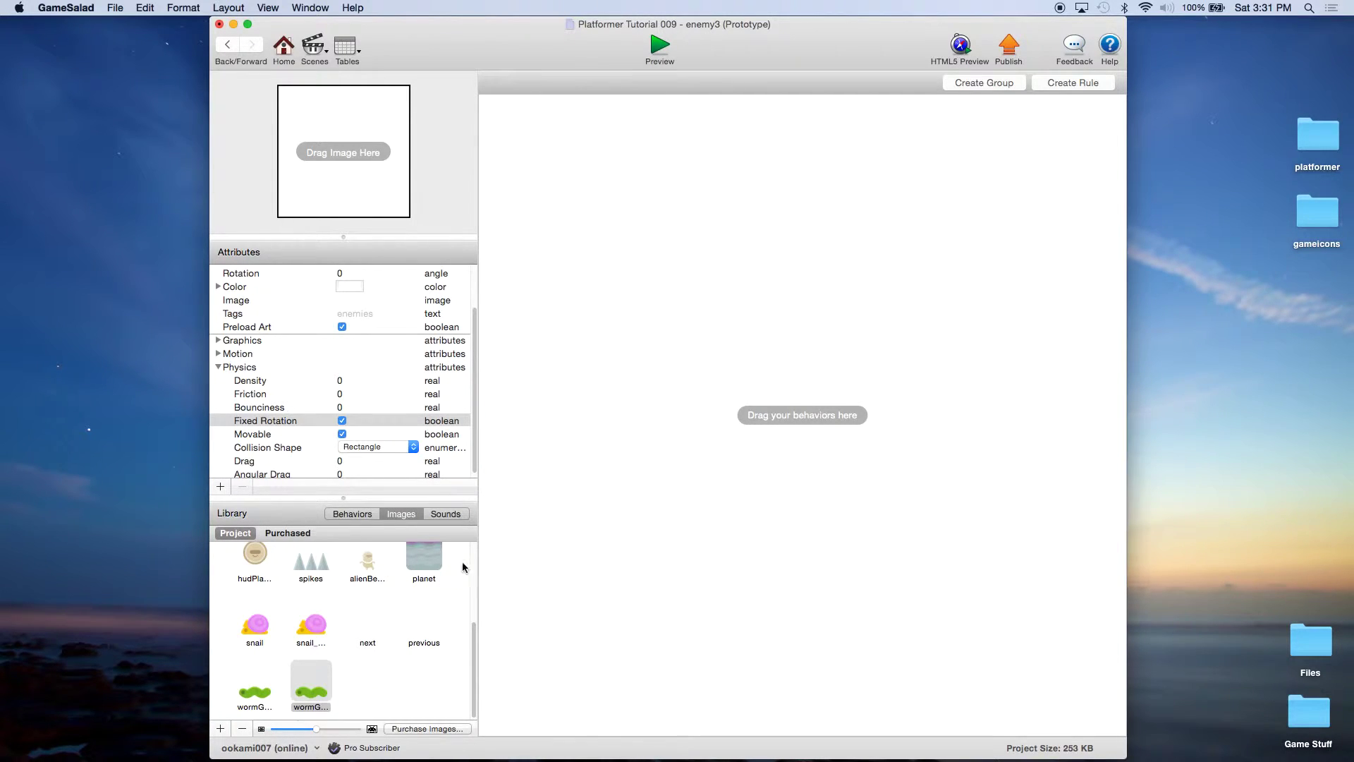
Step: Open the desktop platformer folder and expand its Enemies image folder
click(1315, 141)
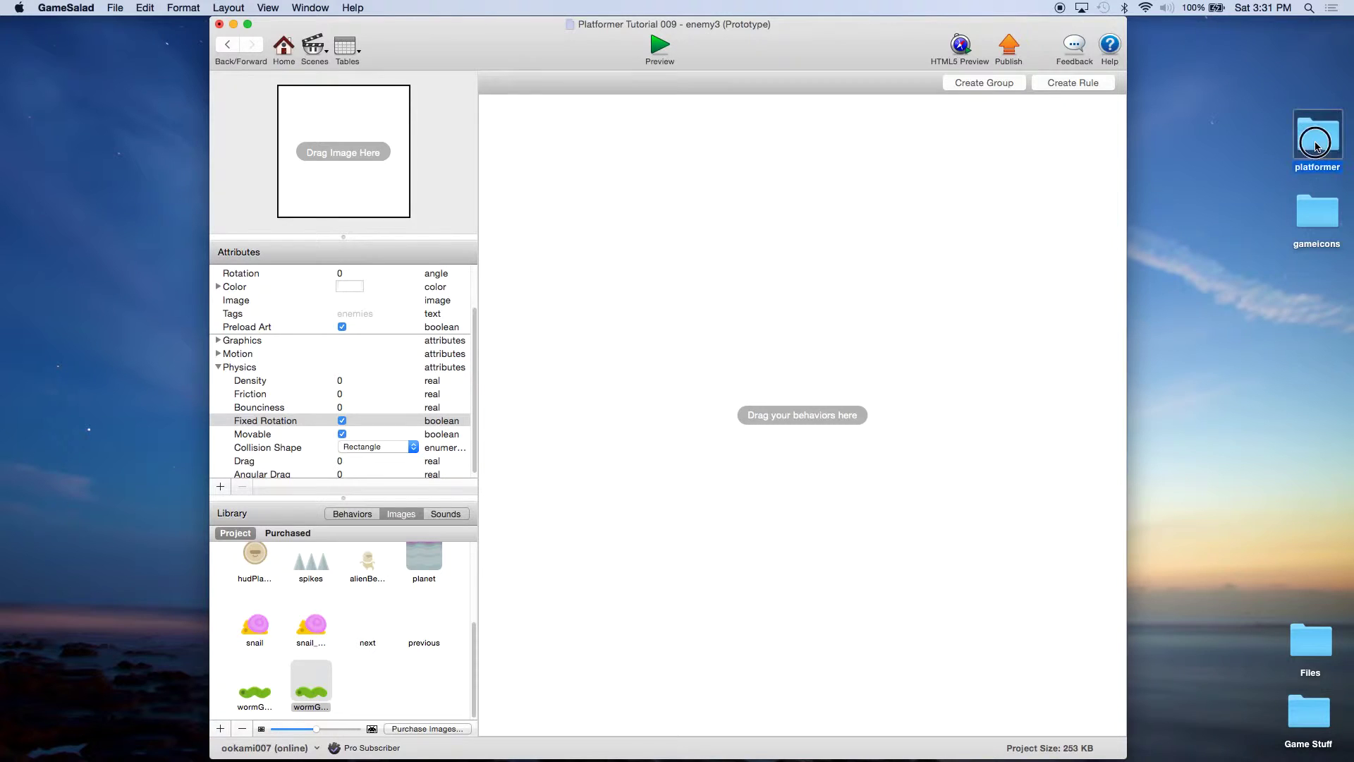
double_click(1315, 146)
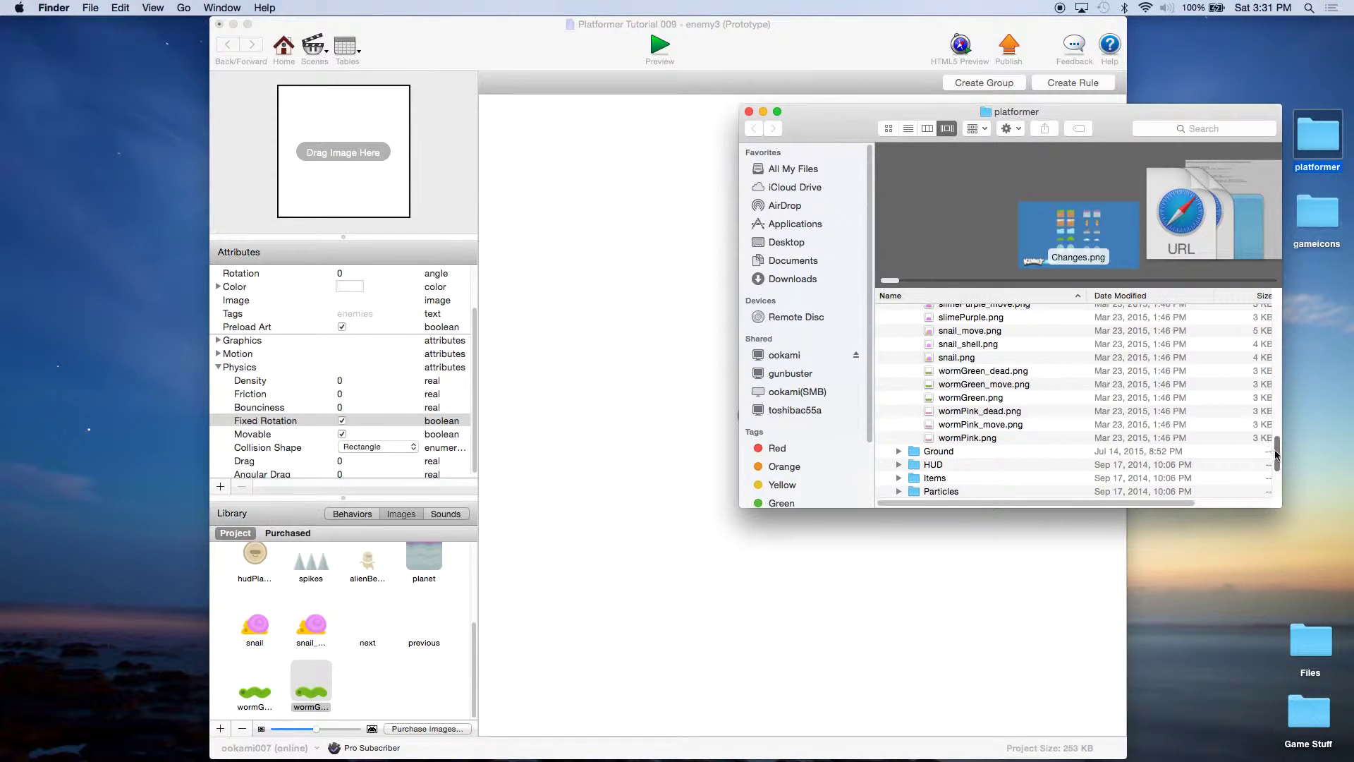
drag(1276, 454, 1273, 327)
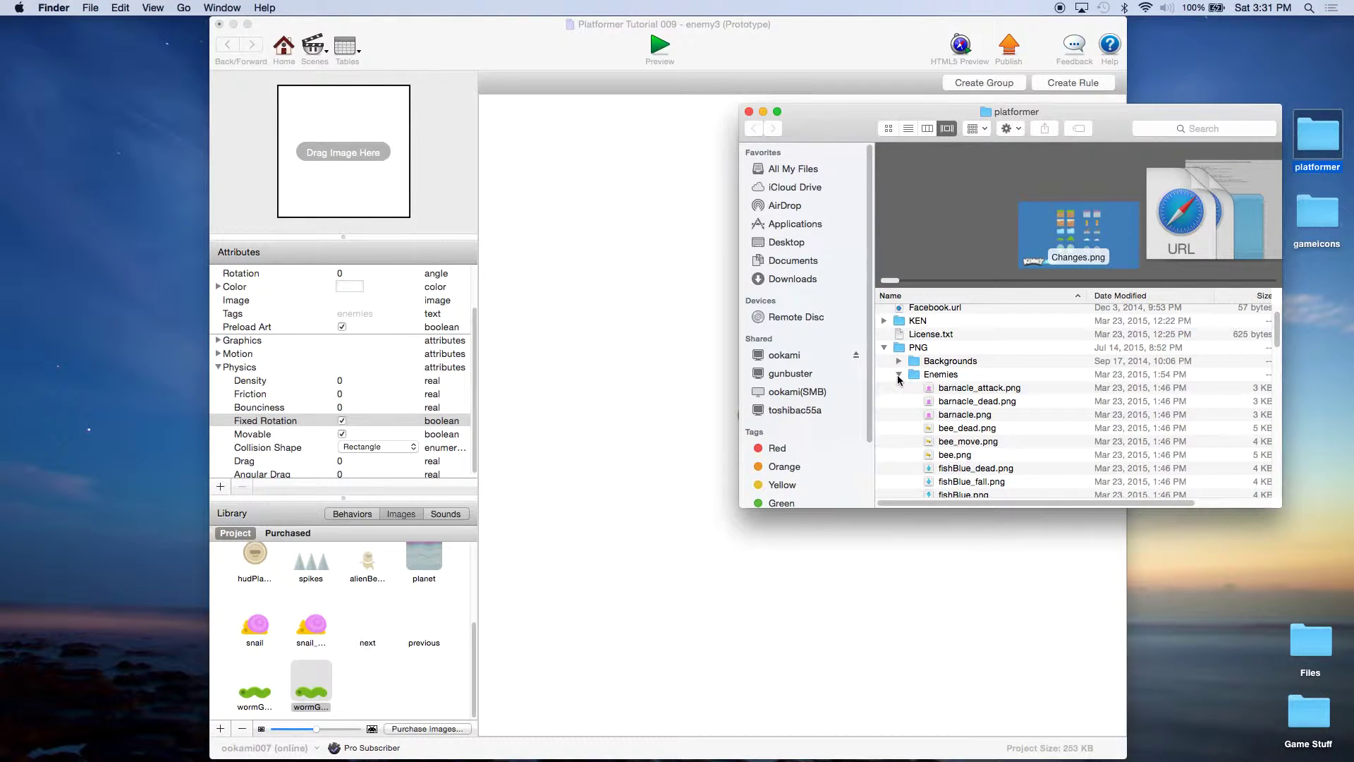
click(898, 375)
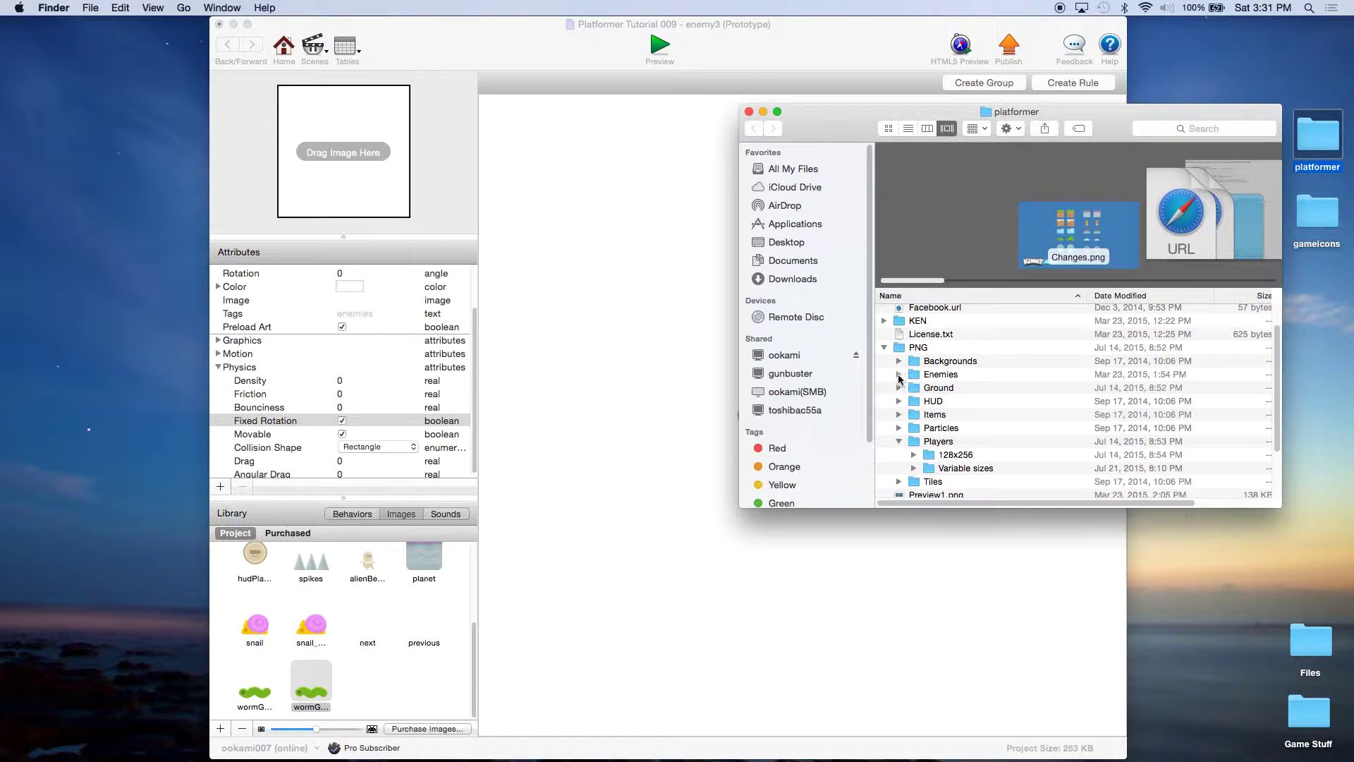
click(898, 375)
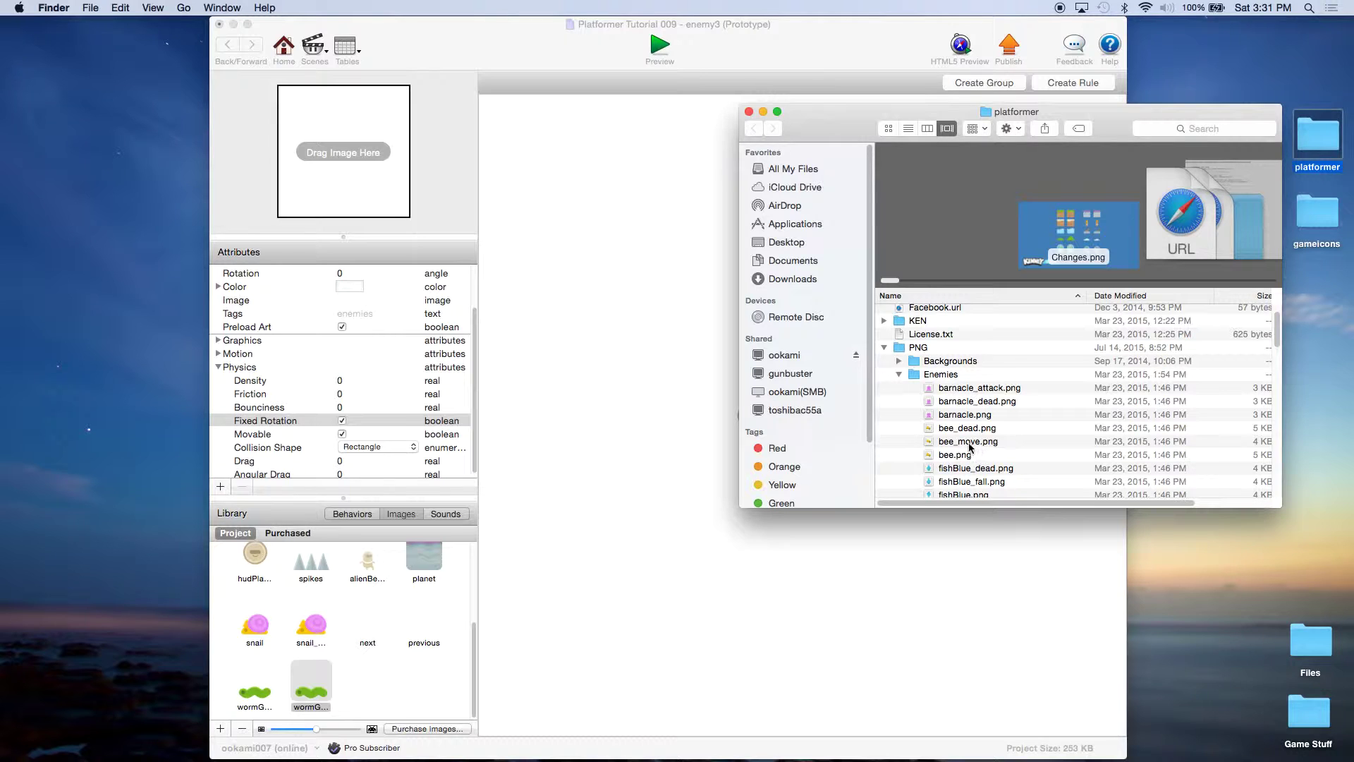
Step: Import bee.png and bee_move.png into the project's Images and close the Finder window
click(952, 459)
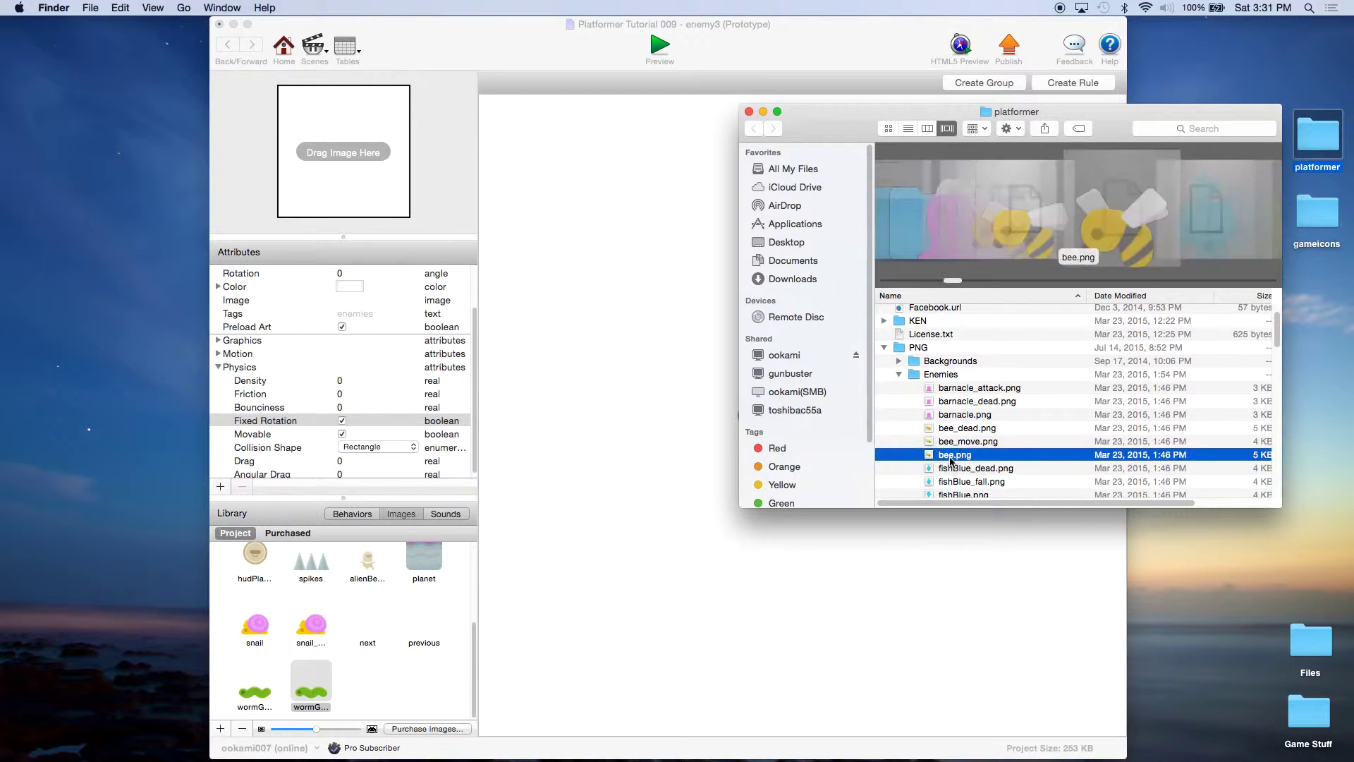
drag(952, 459, 409, 675)
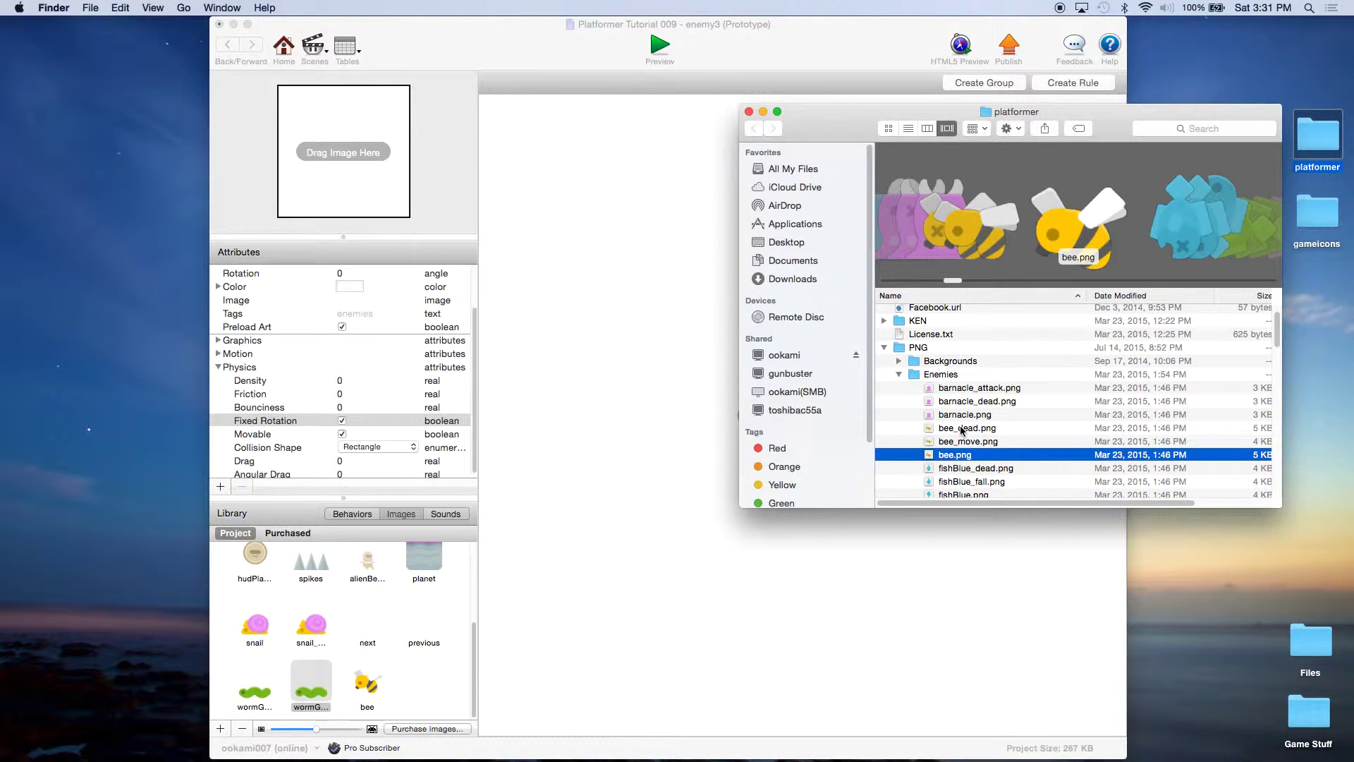
drag(961, 439, 423, 695)
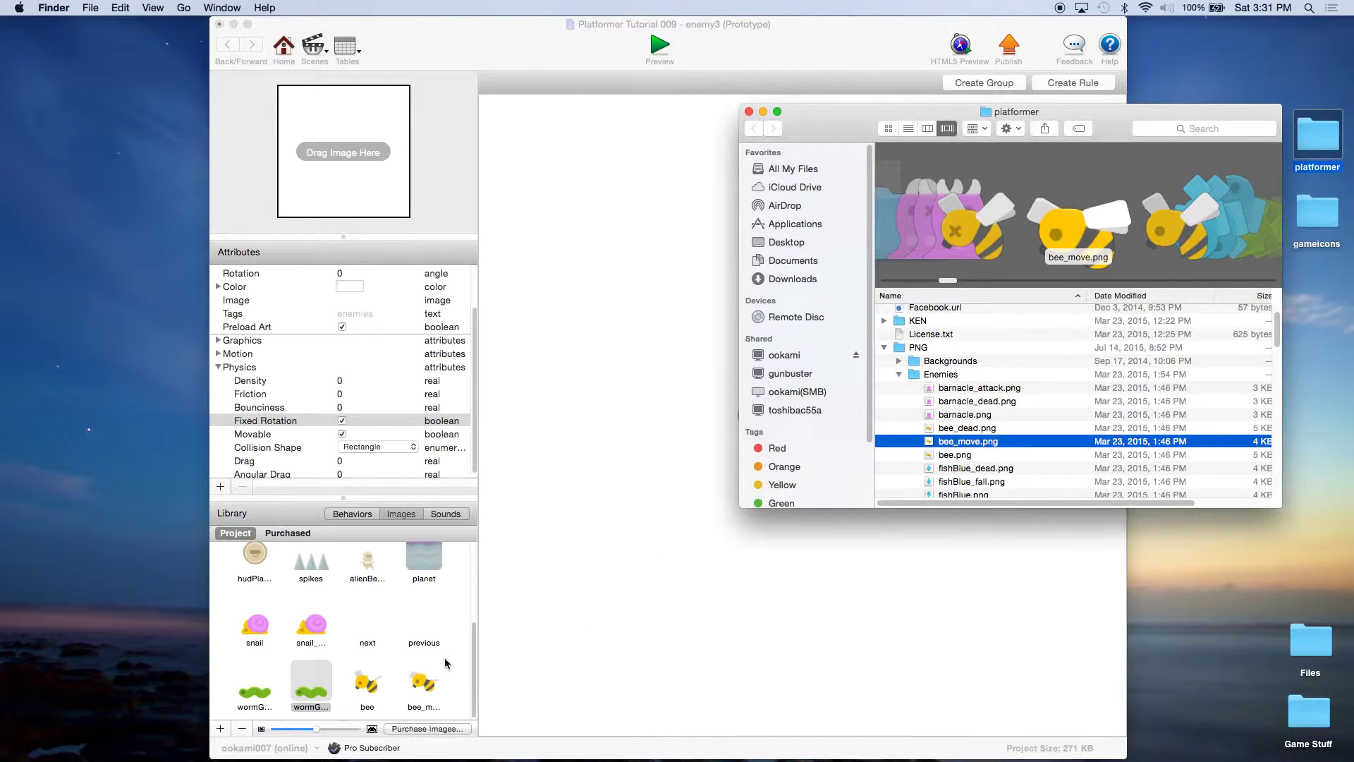
click(749, 112)
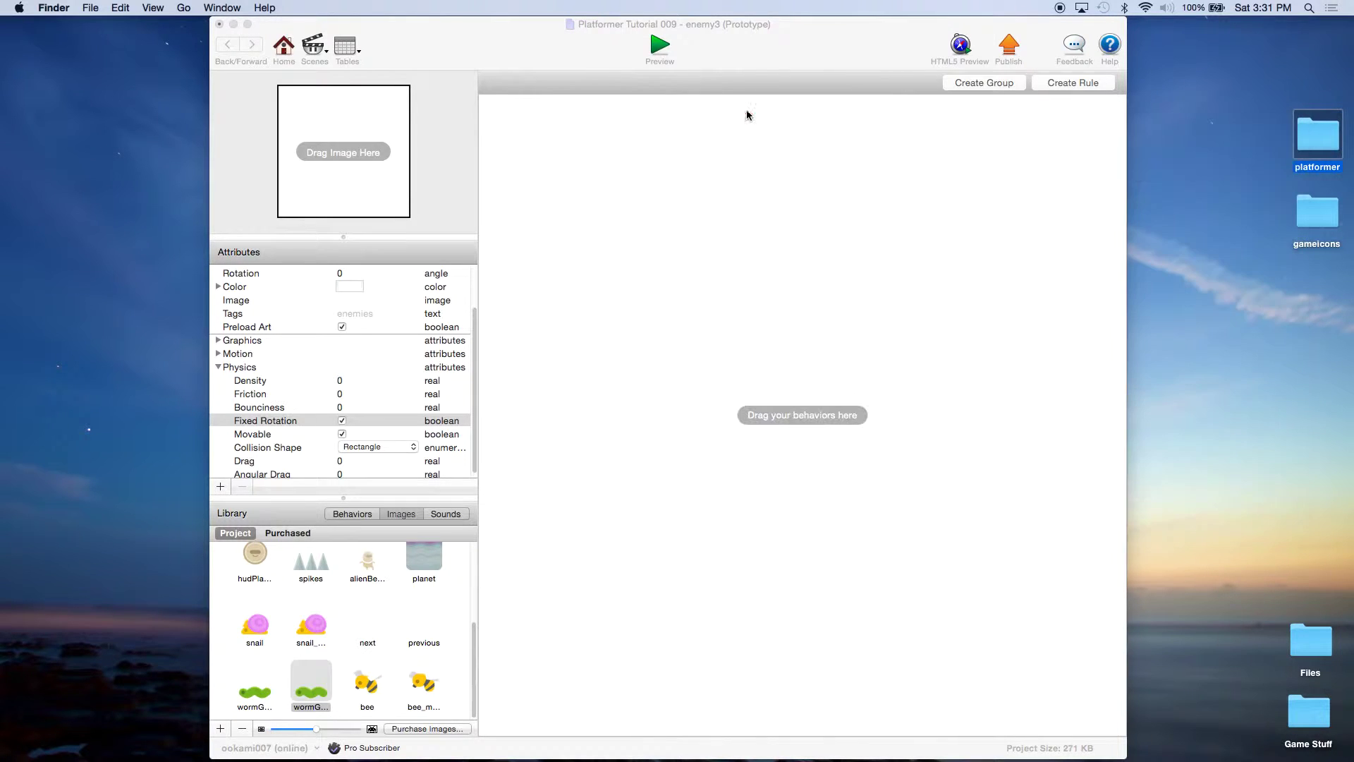
click(367, 680)
Step: Apply the bee image to enemy3, resize it to 64 × 64, and save the project
drag(367, 681, 363, 187)
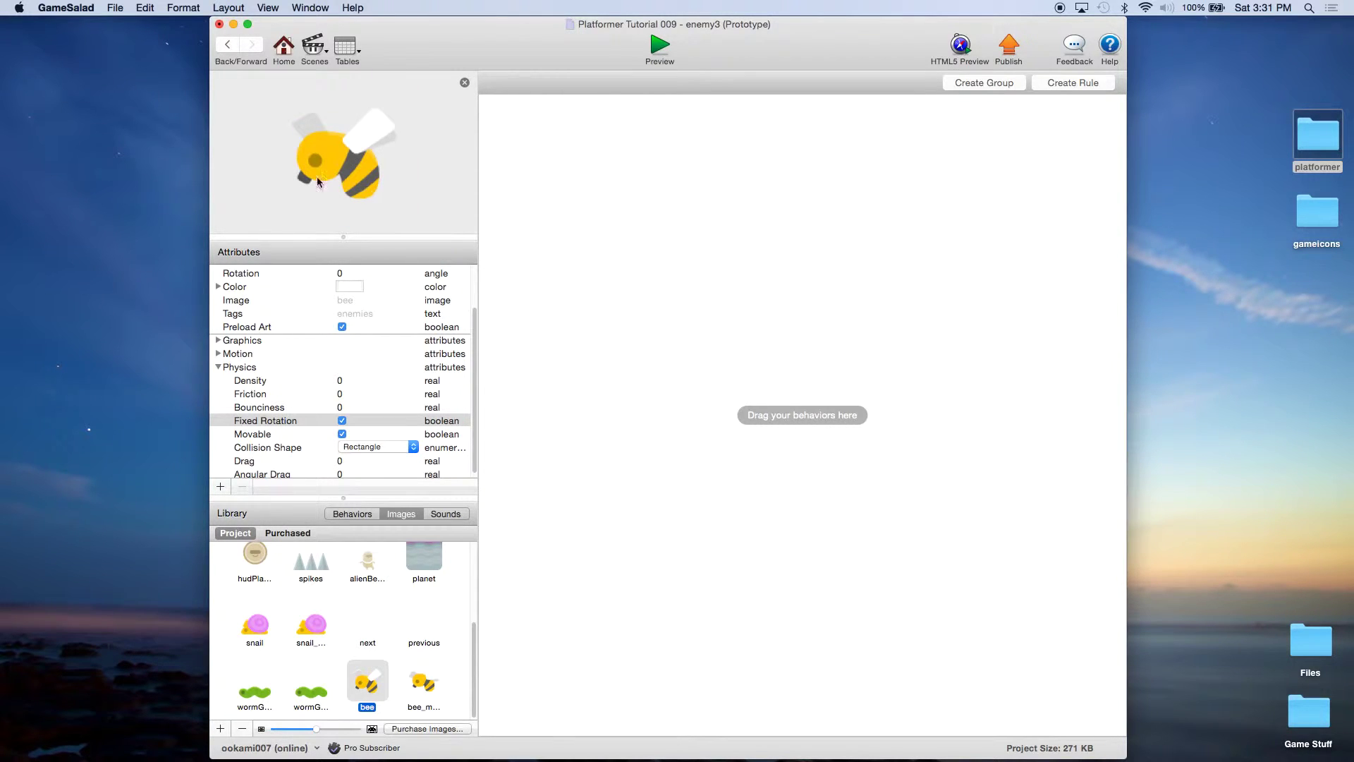
click(219, 366)
click(219, 312)
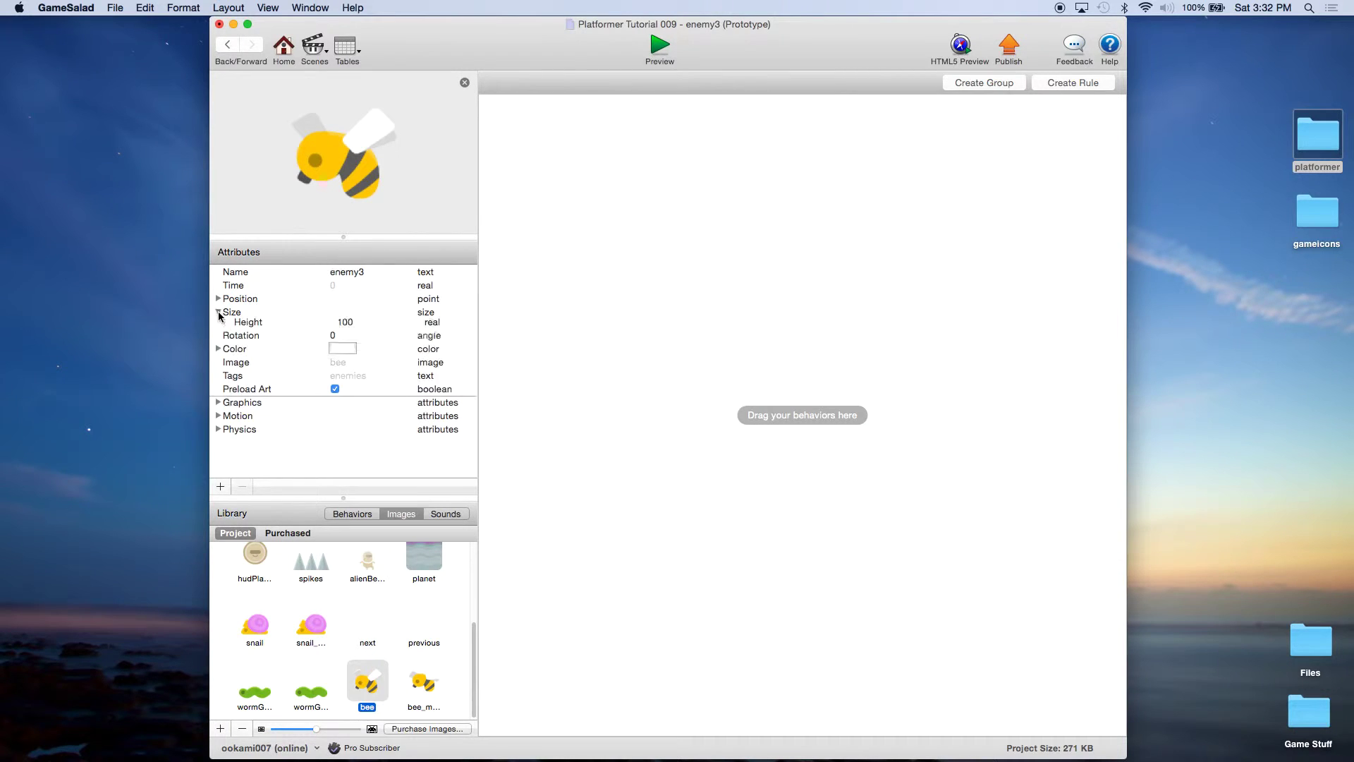
click(350, 328)
click(367, 323)
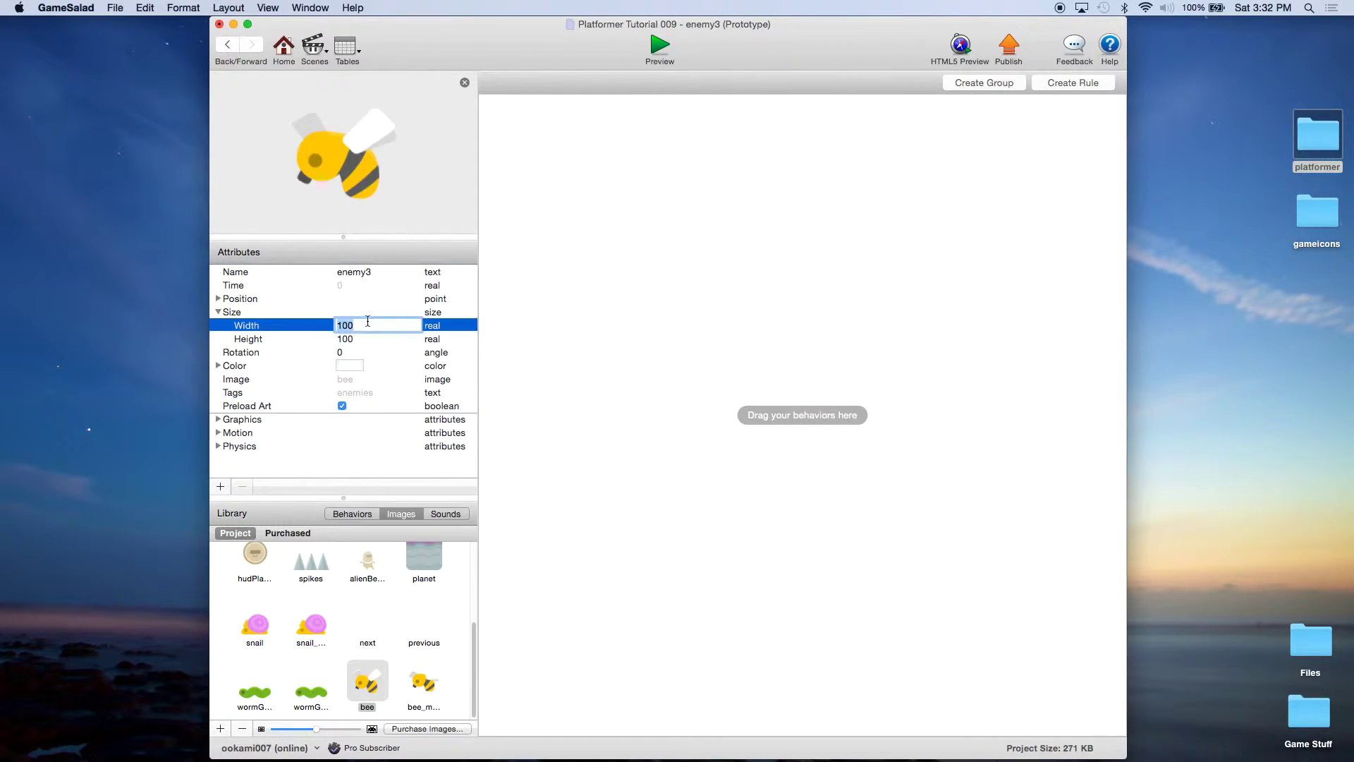
text(64)
key(Tab)
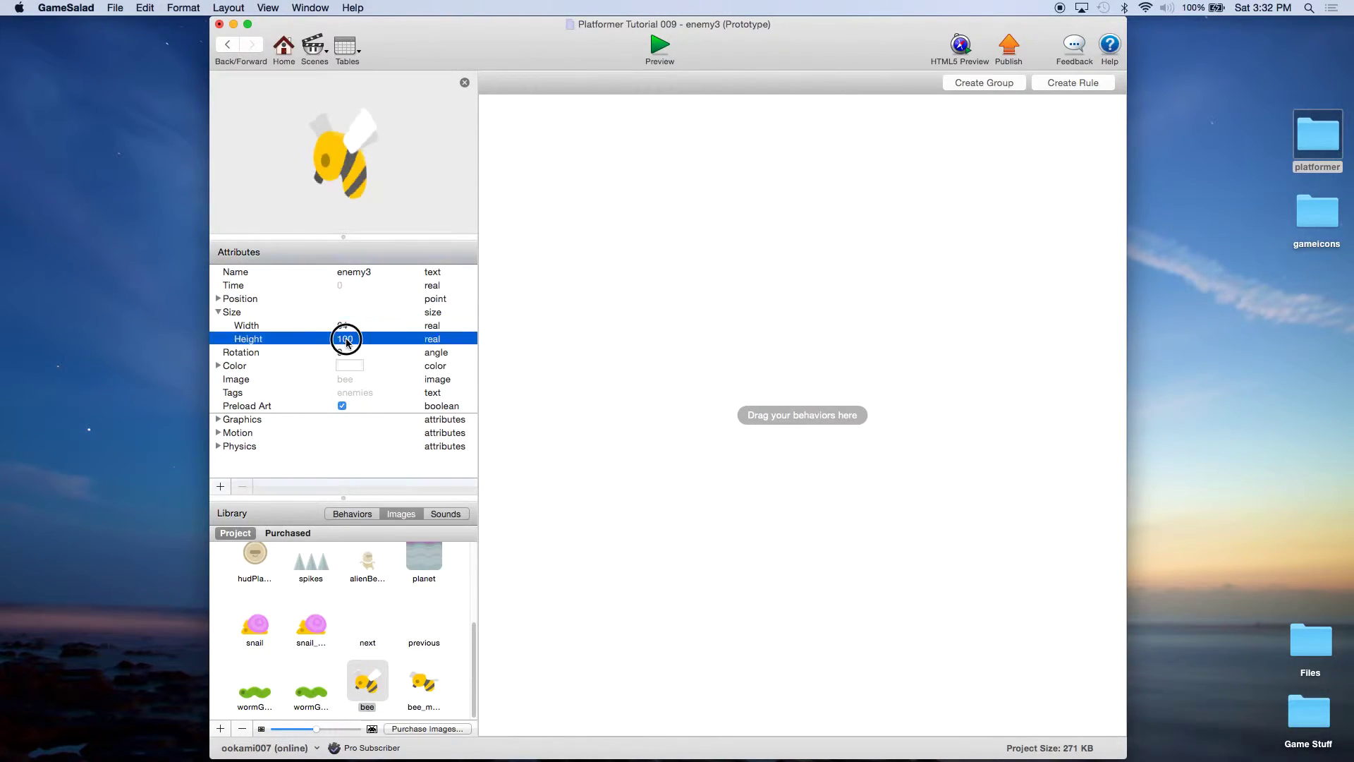
text(64)
key(Return)
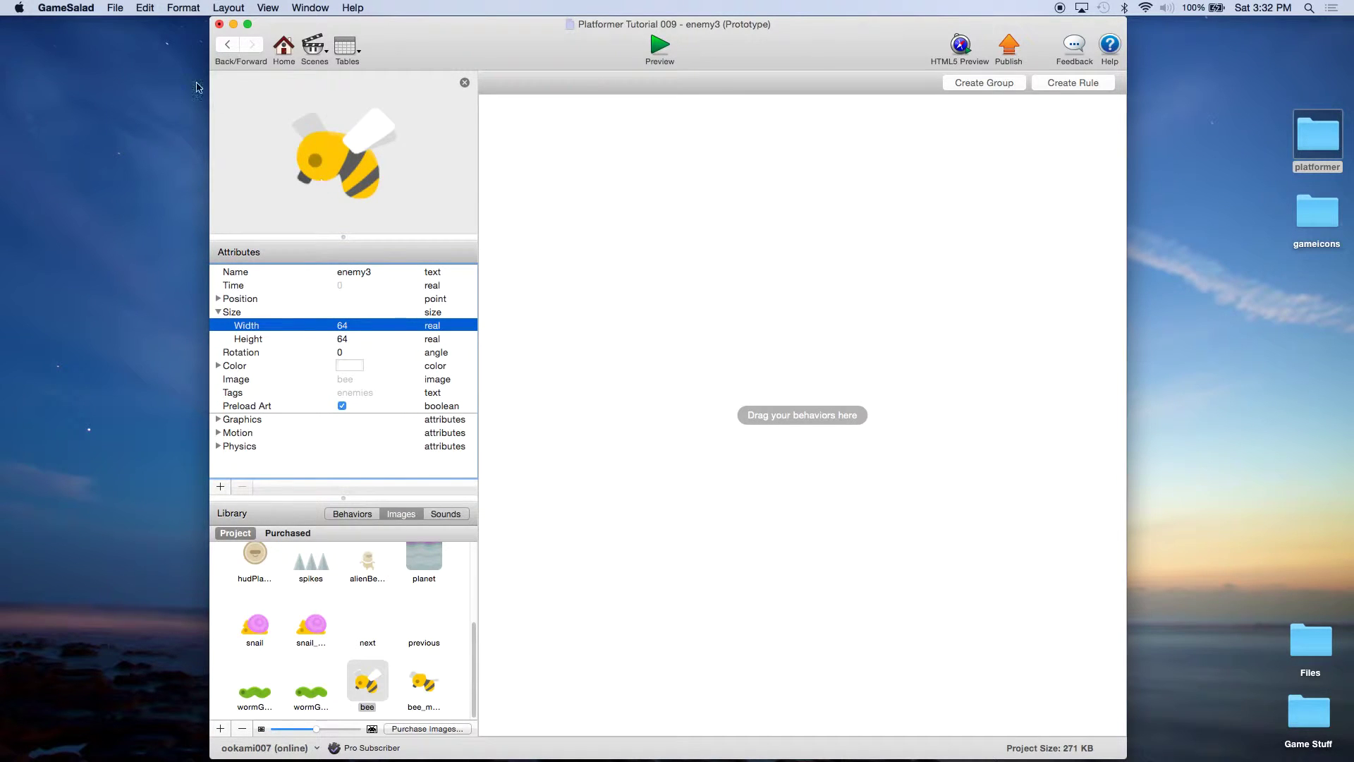
click(120, 11)
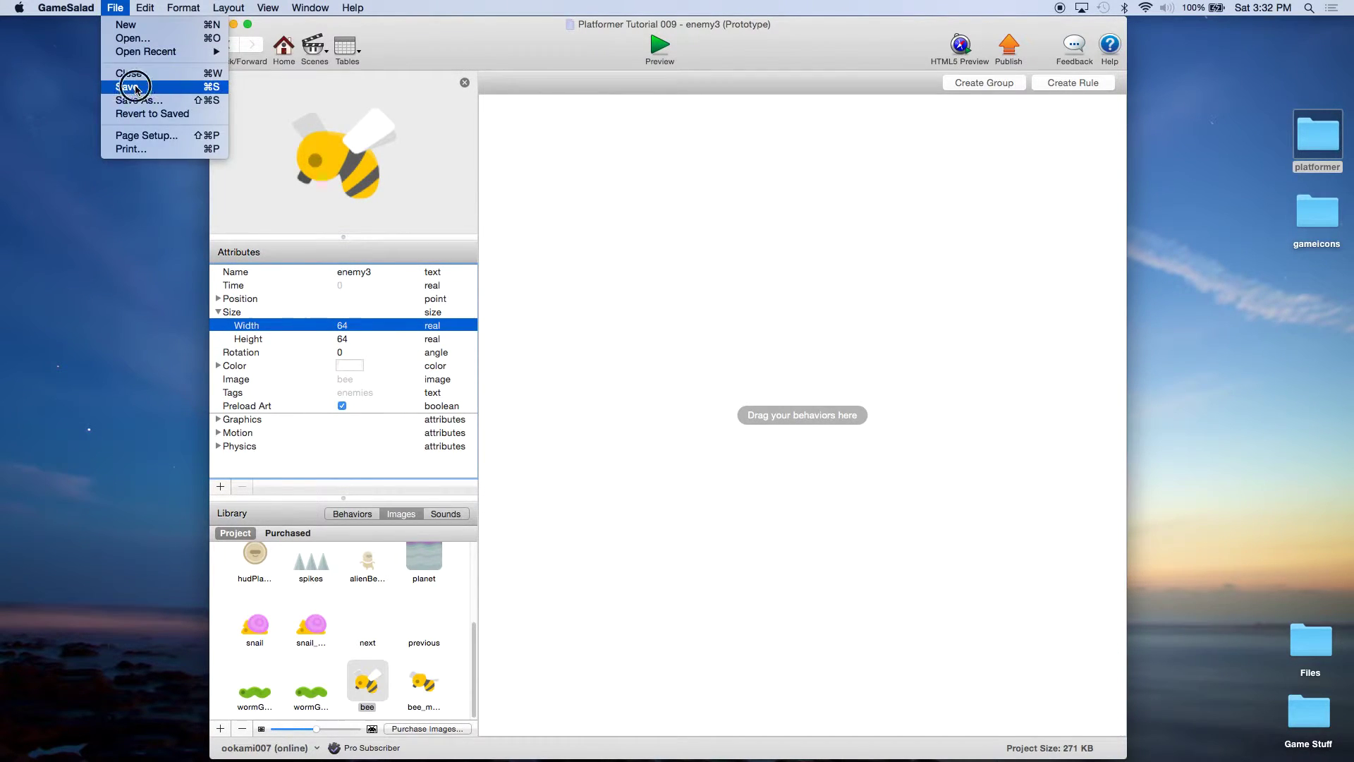
click(134, 86)
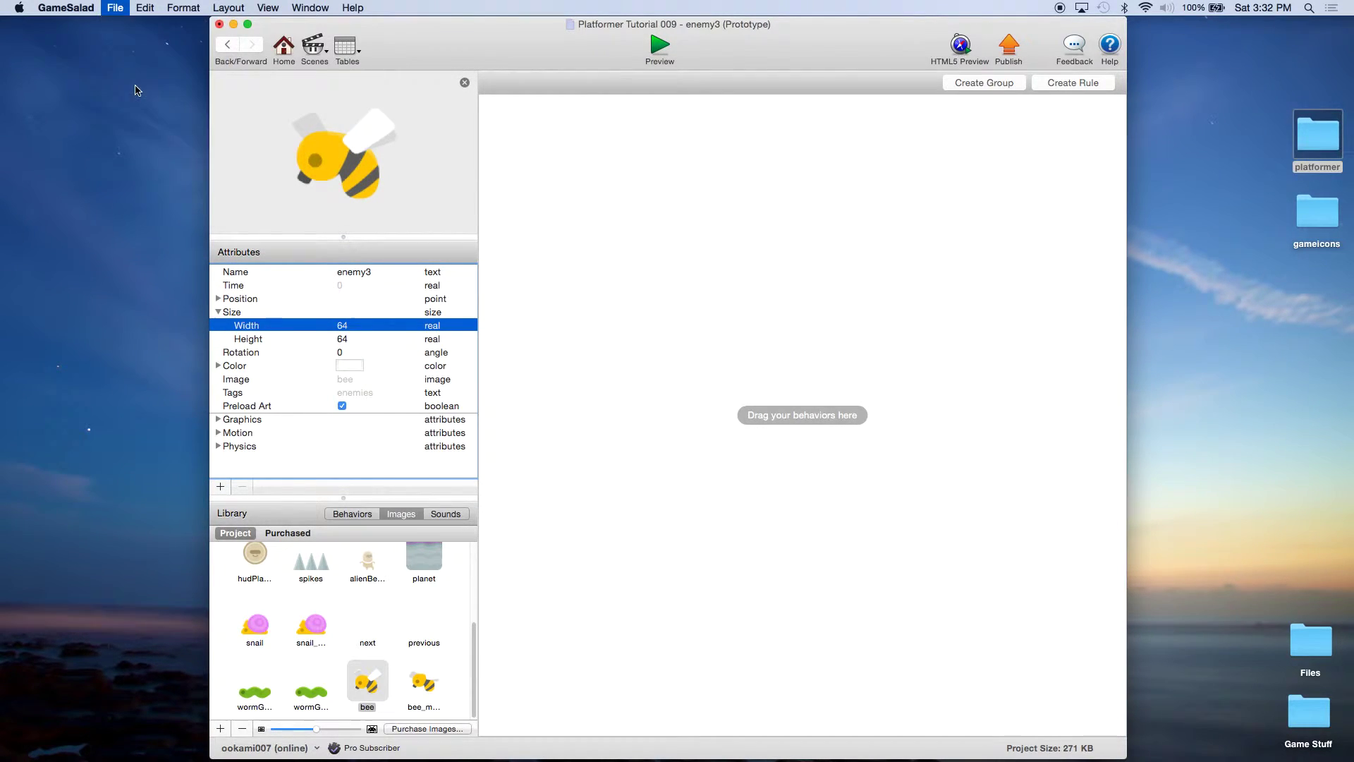
Step: Add four new real attributes to enemy3
click(220, 486)
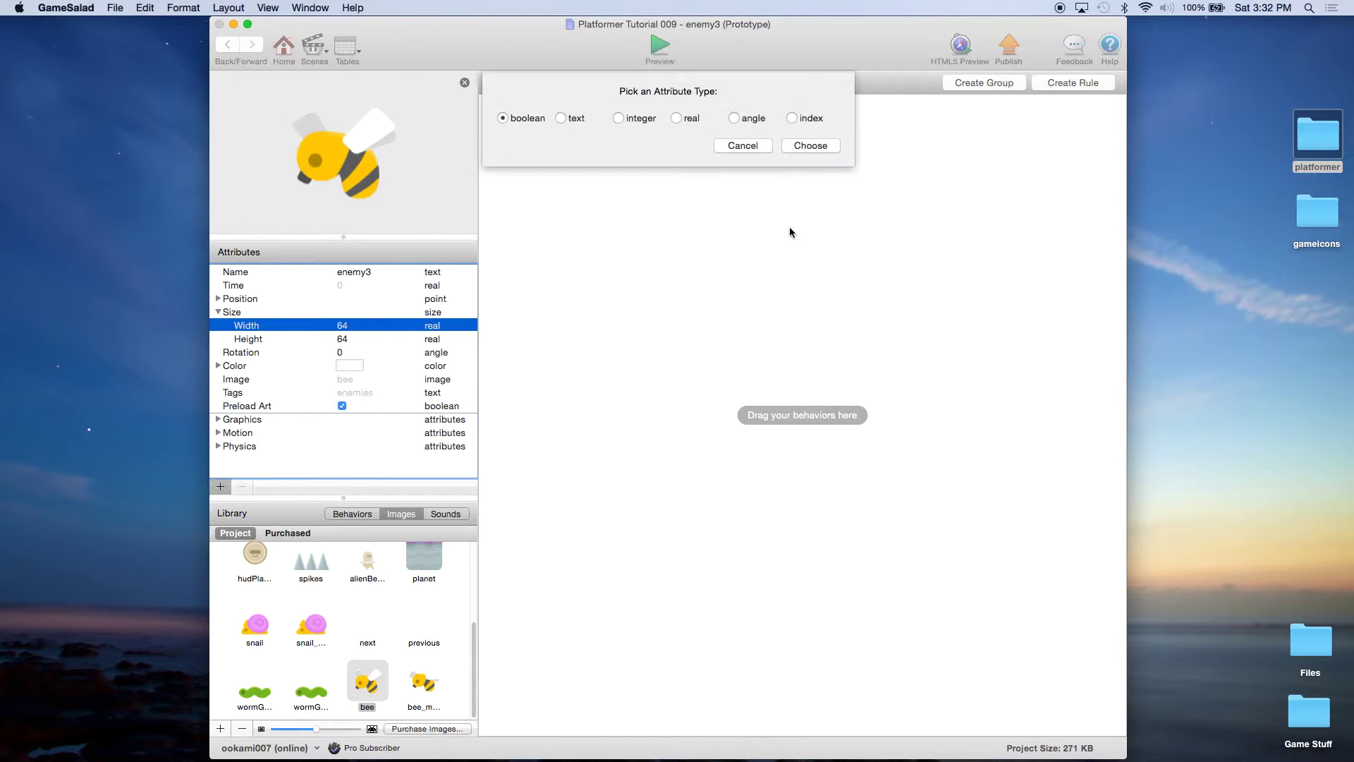
click(675, 117)
click(811, 146)
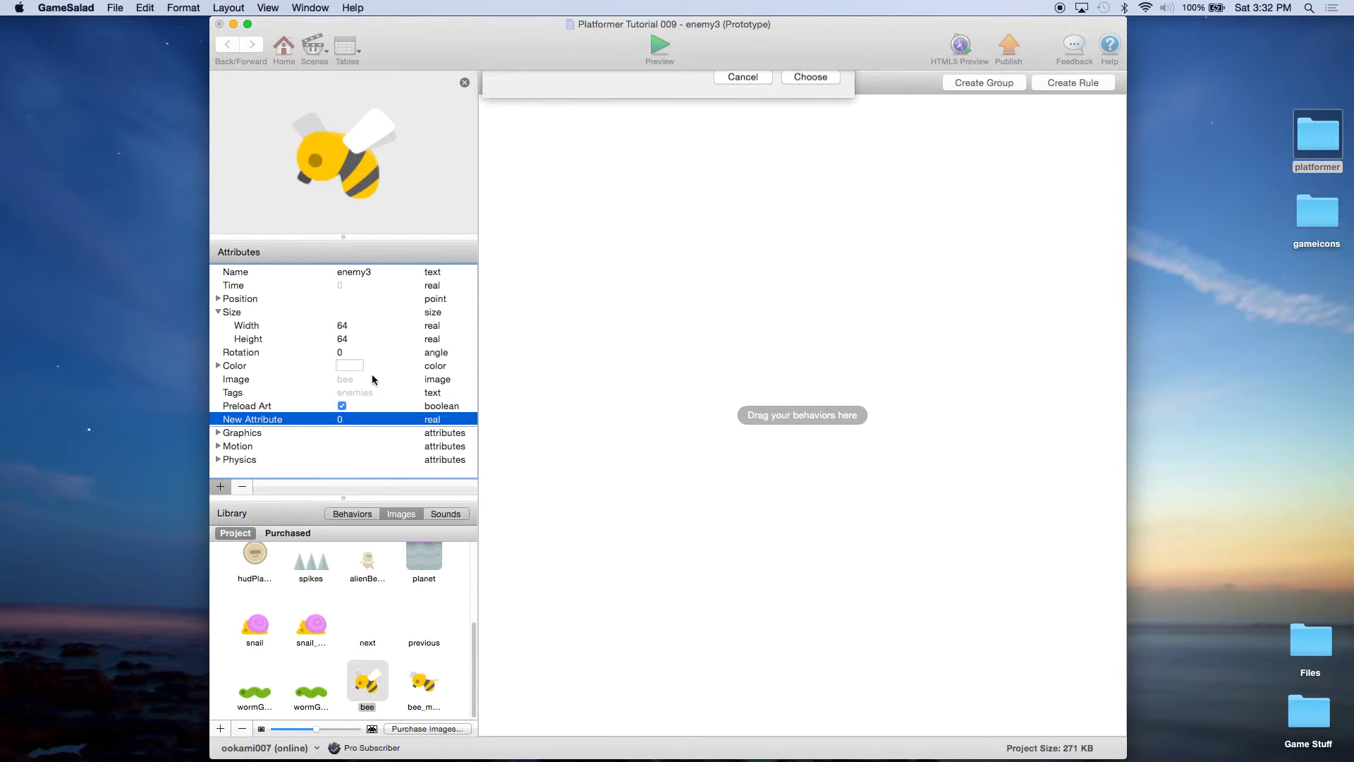
click(810, 145)
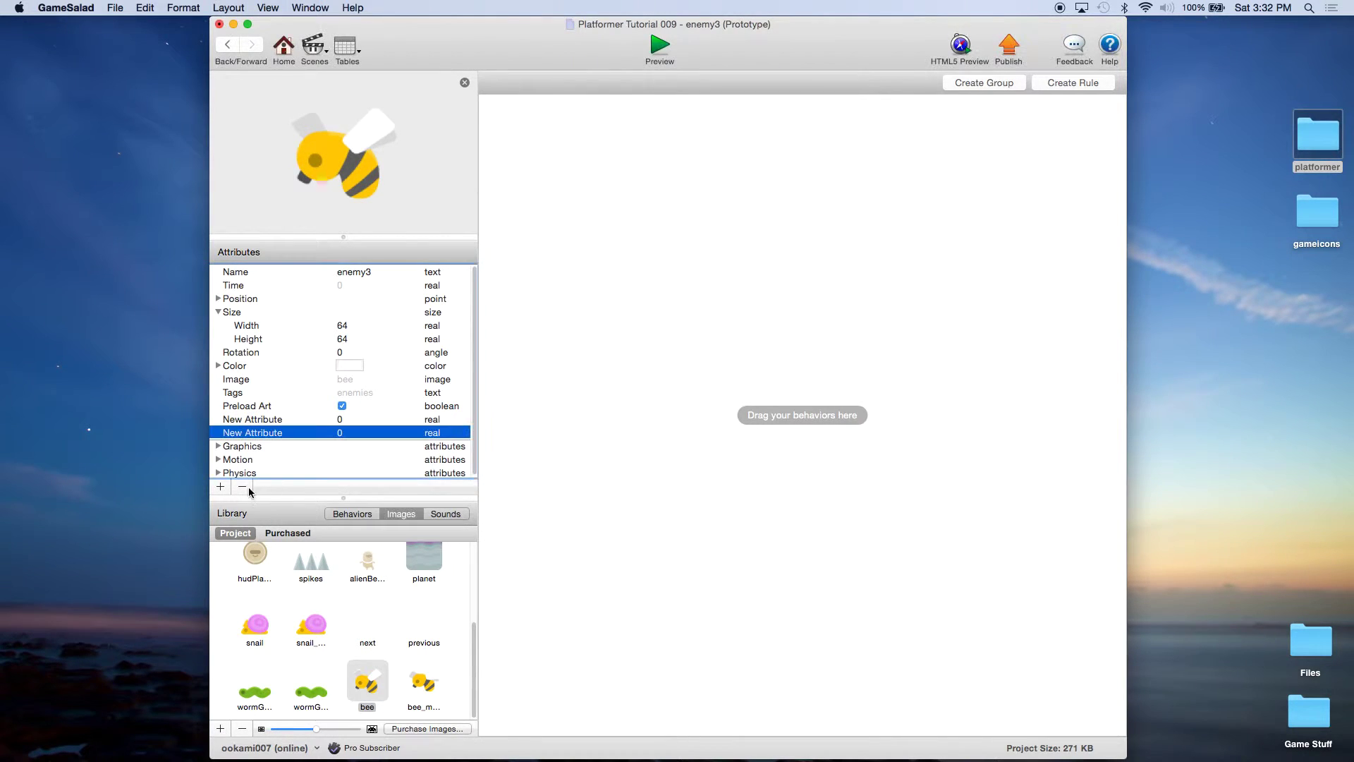
click(219, 486)
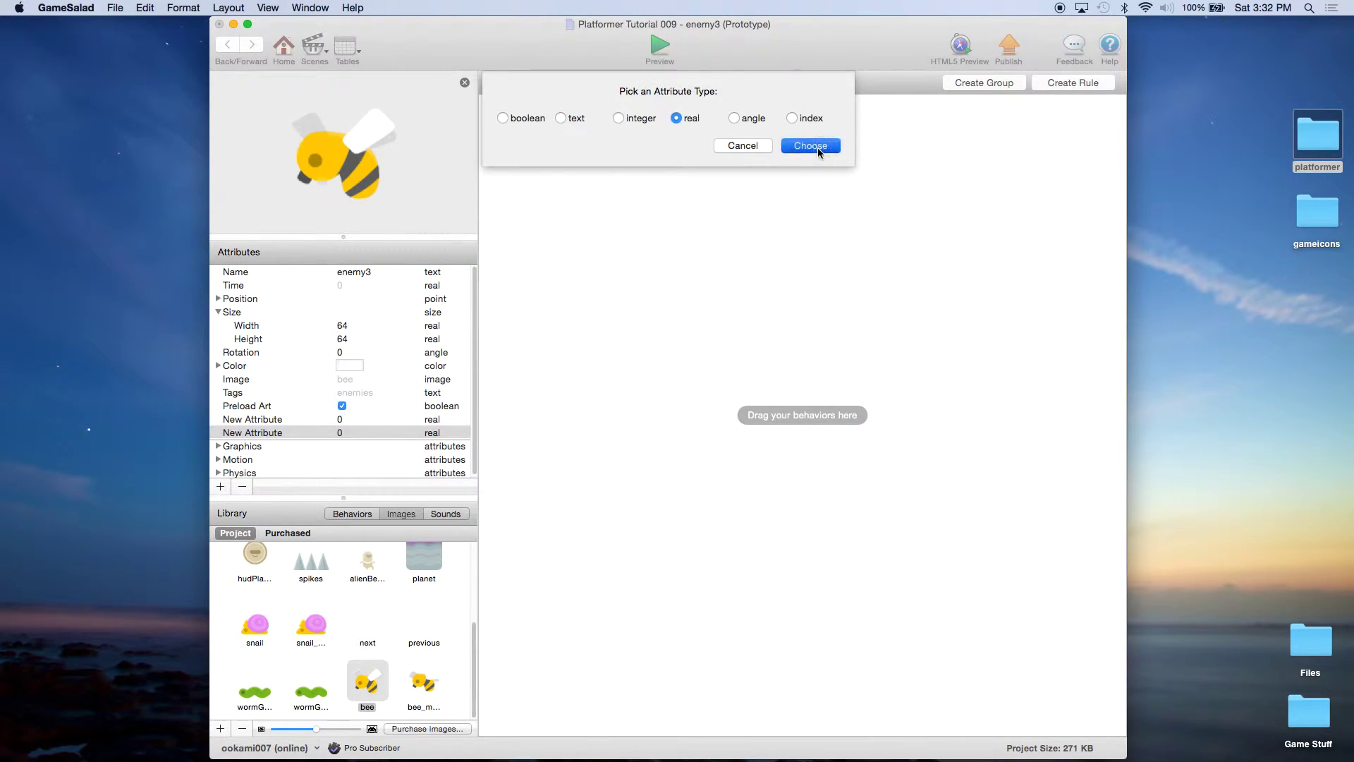
click(810, 145)
click(220, 486)
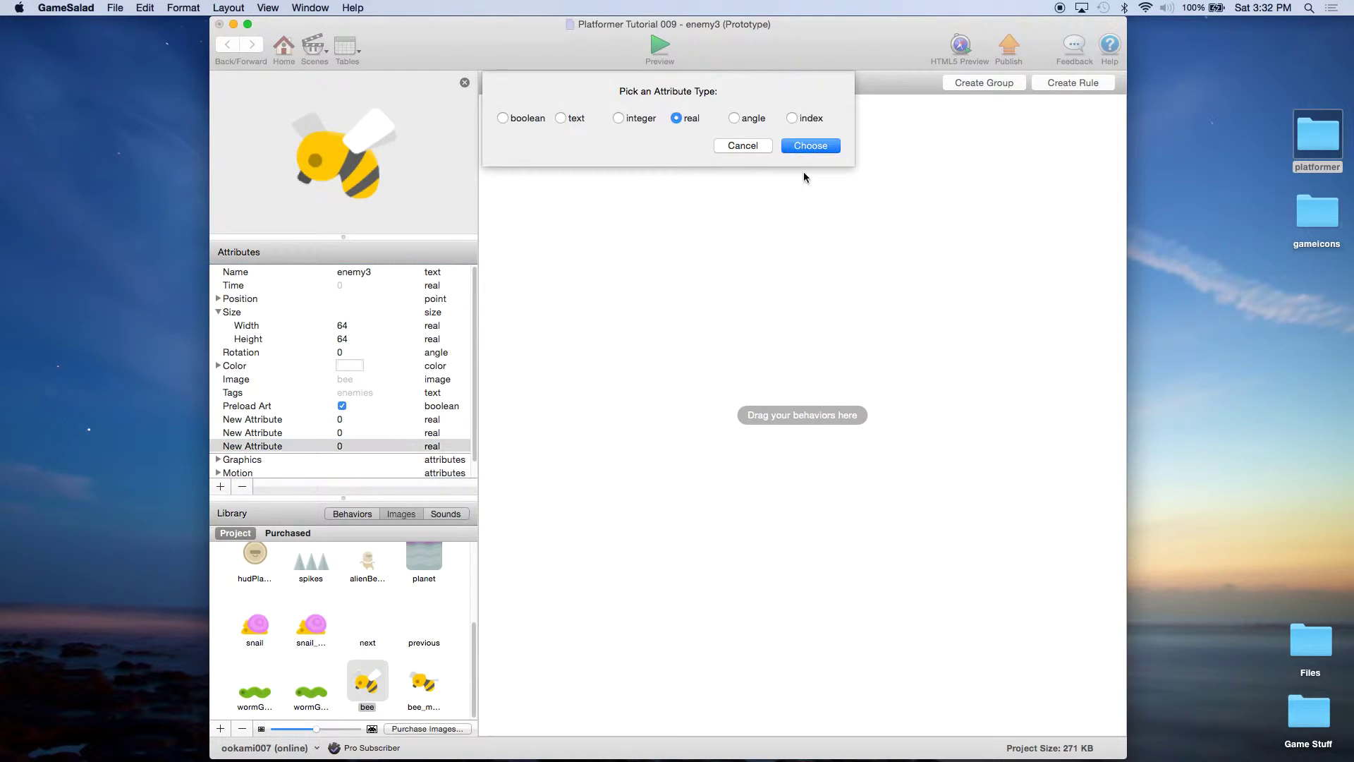
click(810, 145)
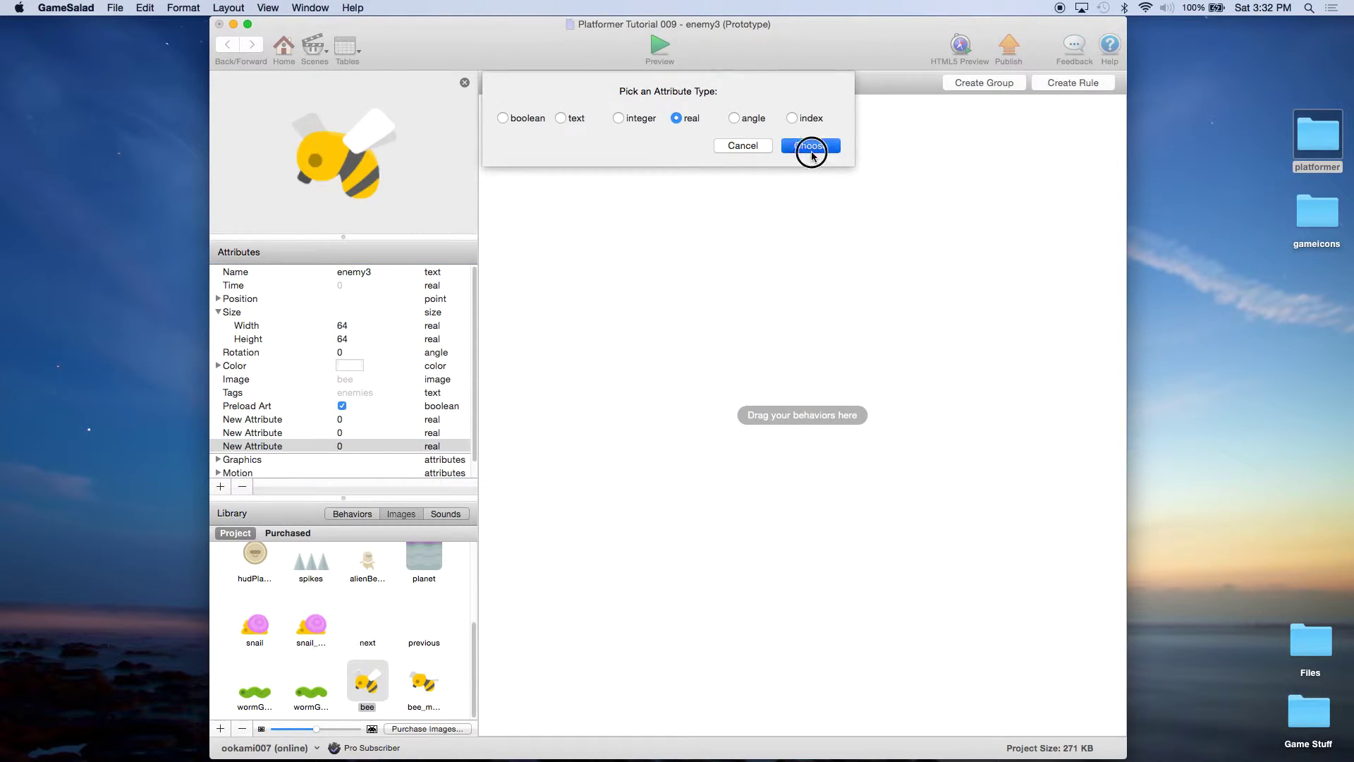
Step: Name the four real attributes startX, endX, startY and endY
double_click(257, 420)
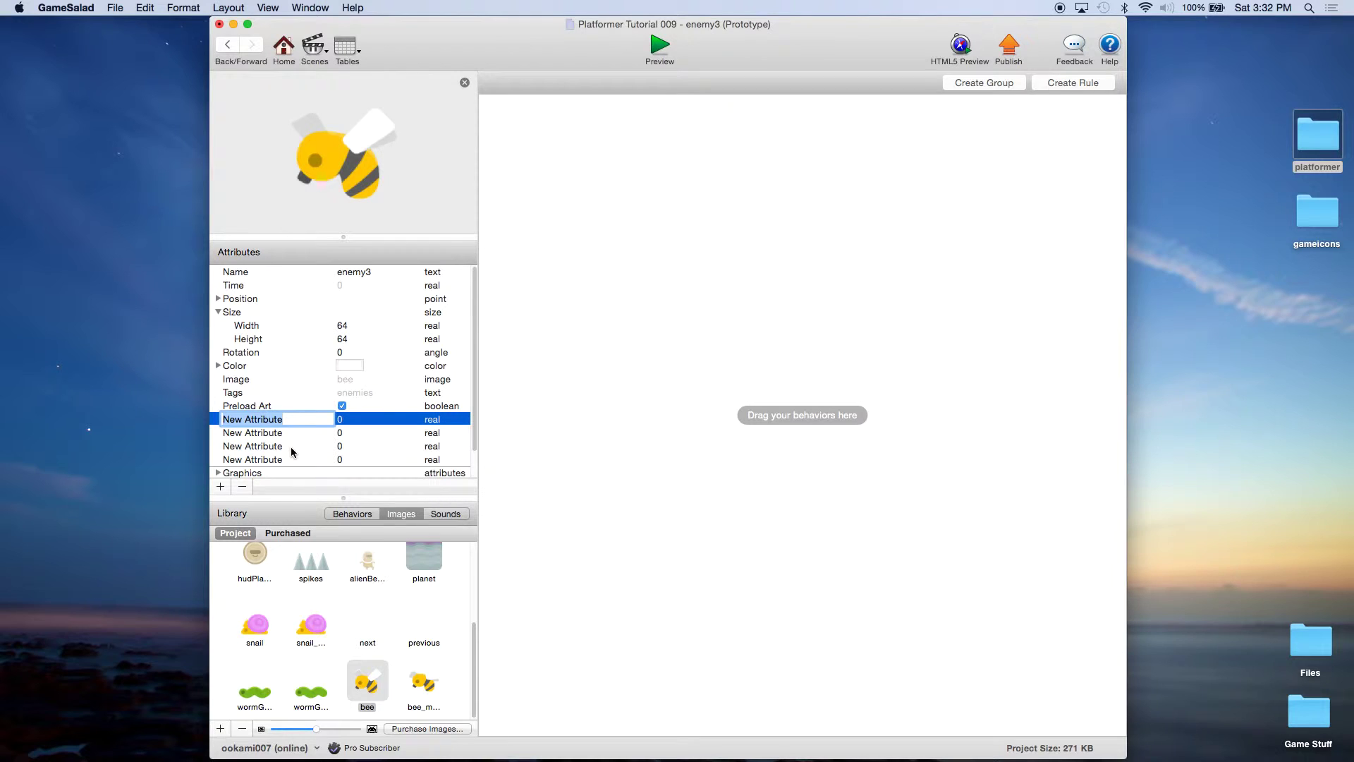
text(startX)
key(Tab)
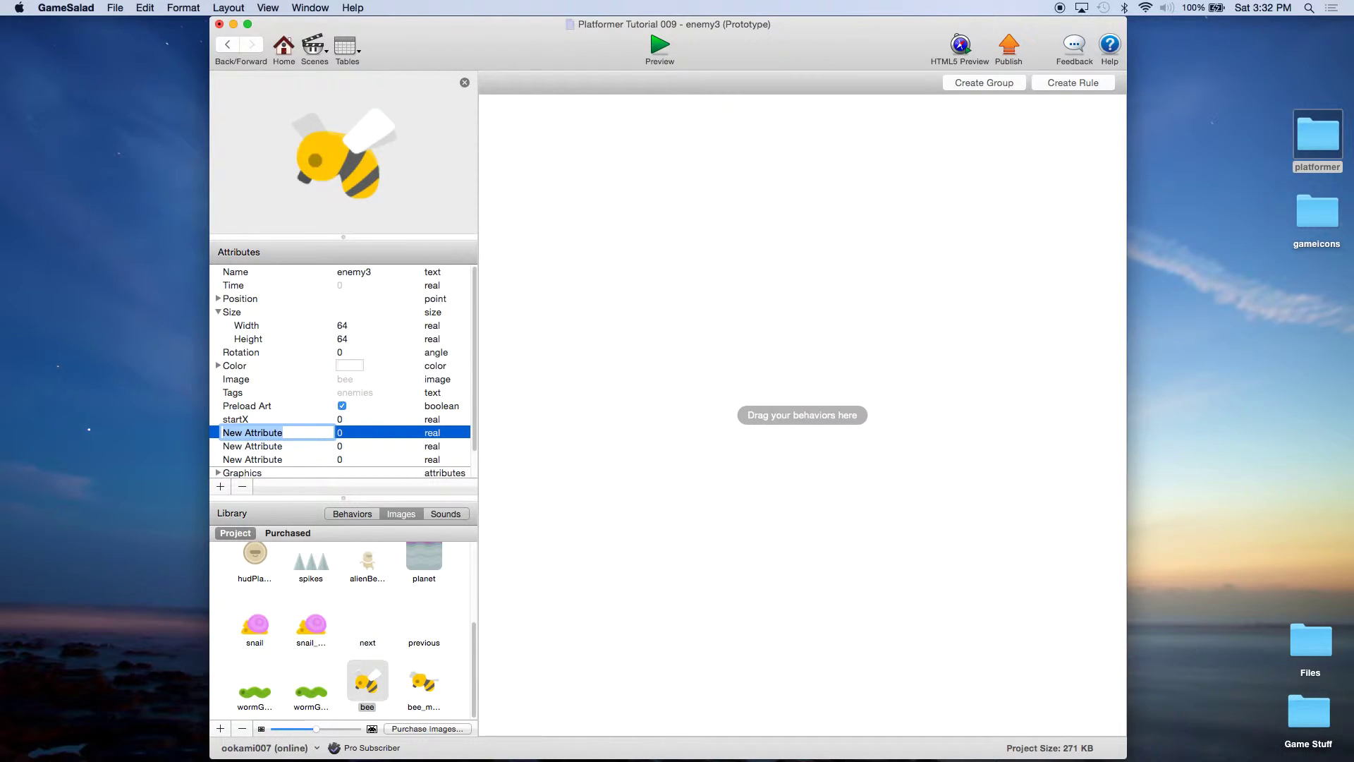
text(endX)
key(Tab)
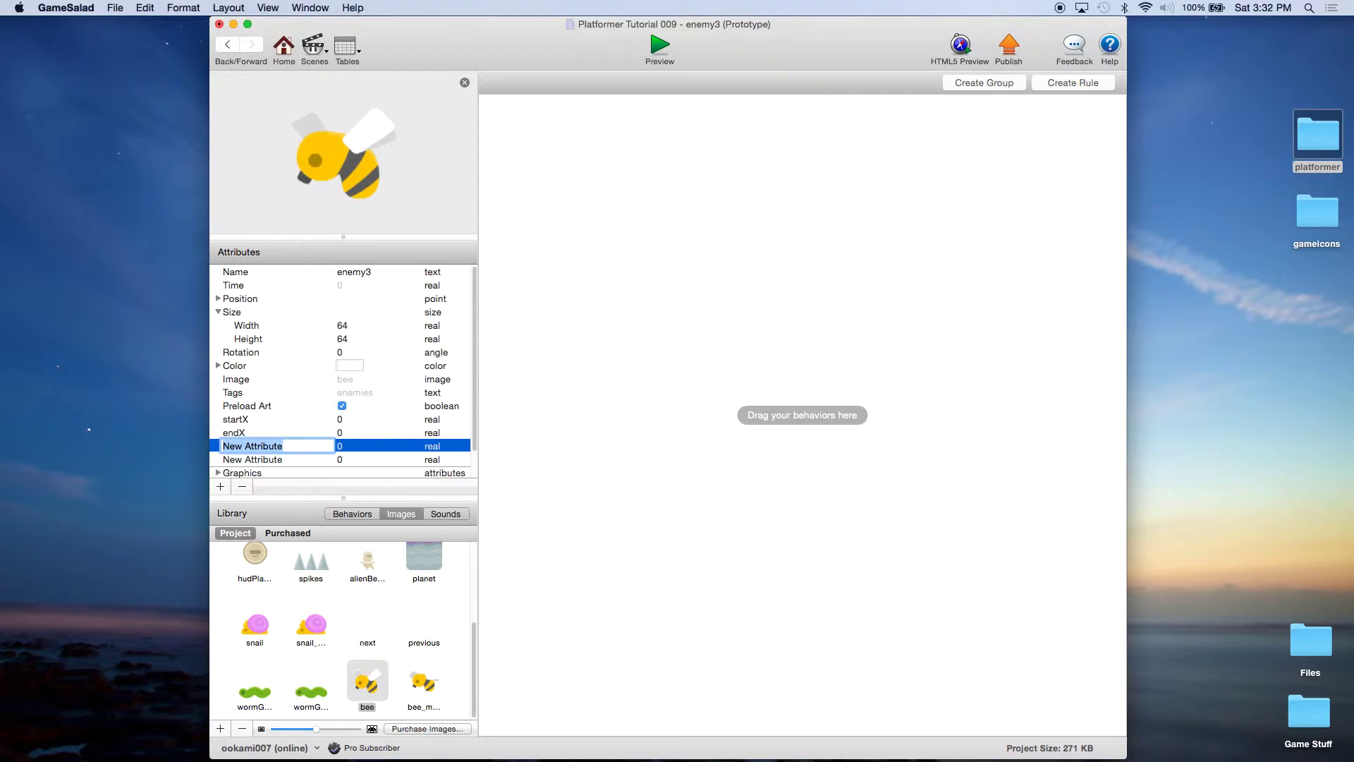
text(startY)
key(Tab)
text(en)
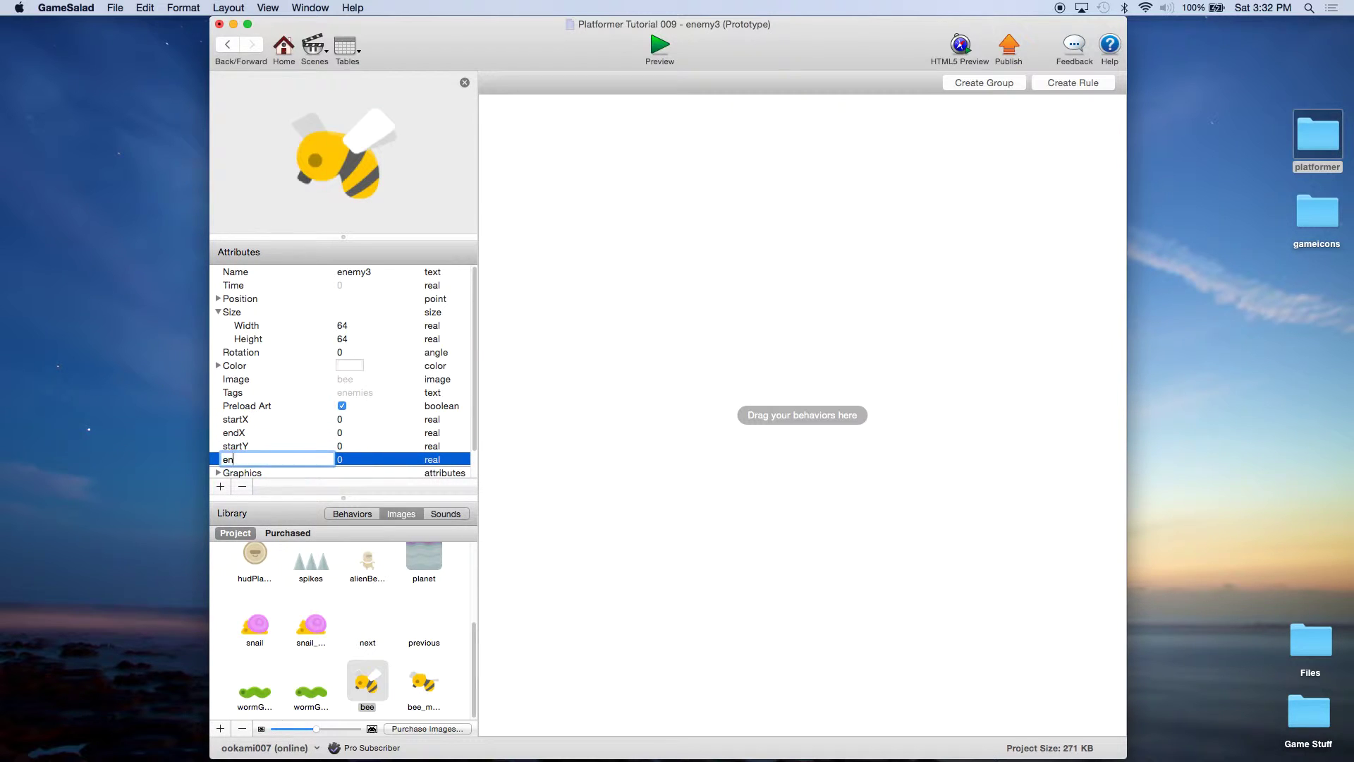
text(dY)
key(Return)
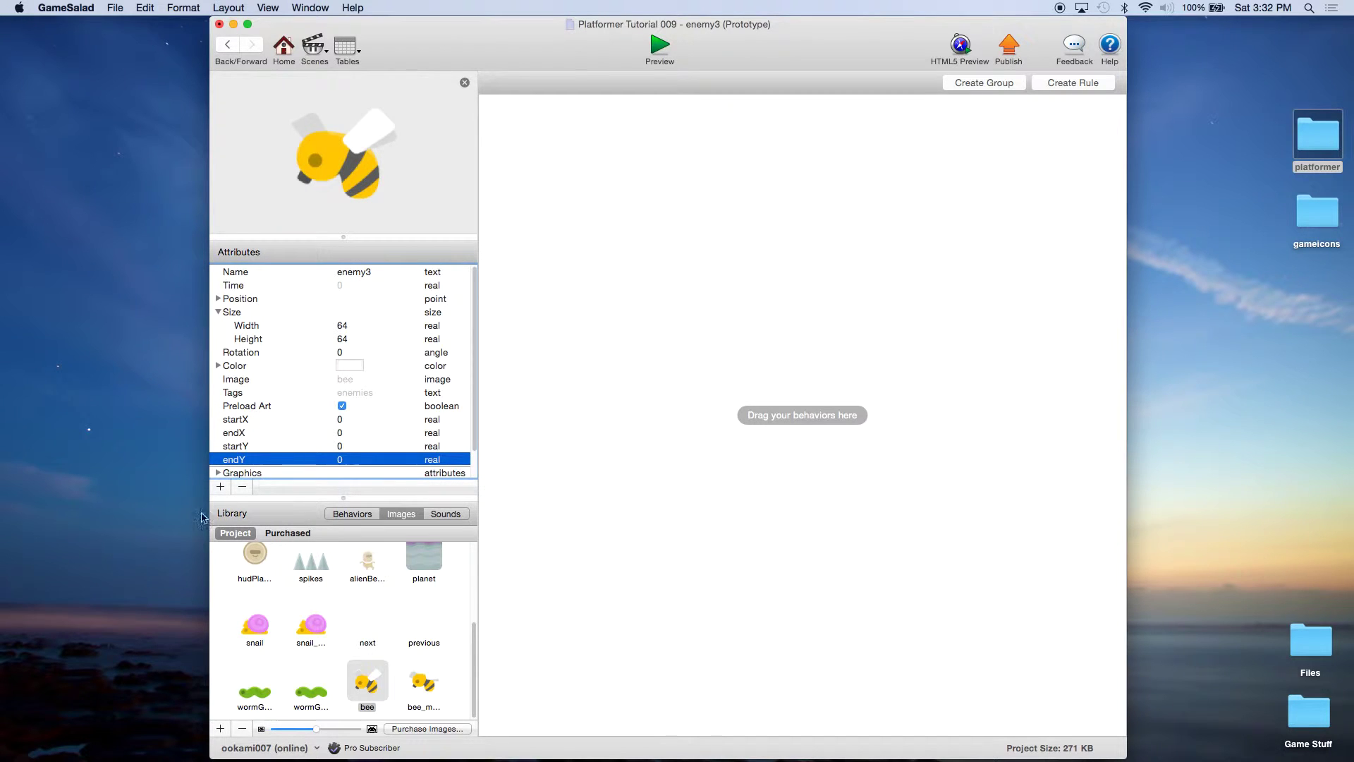
Step: Add an integer attribute named speed with a value of 100
click(220, 487)
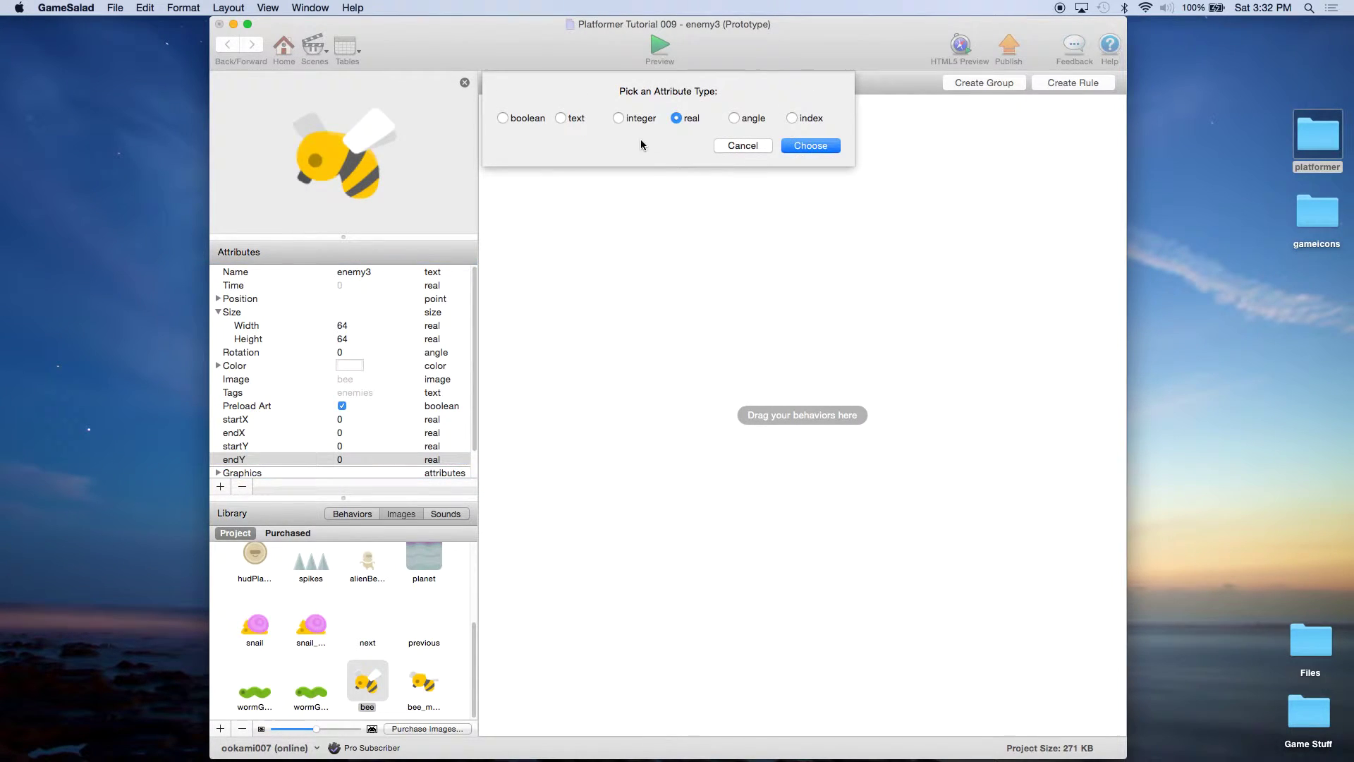
click(619, 121)
click(798, 146)
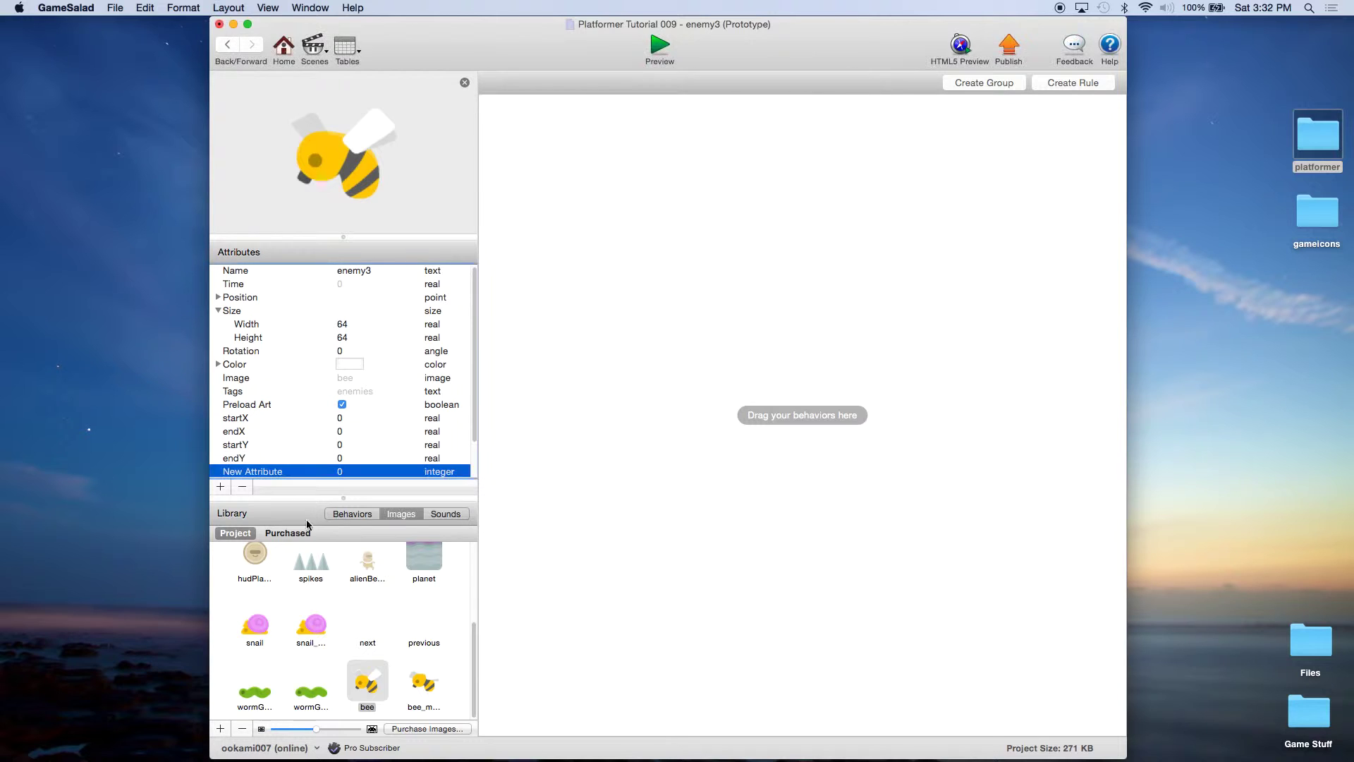
double_click(264, 473)
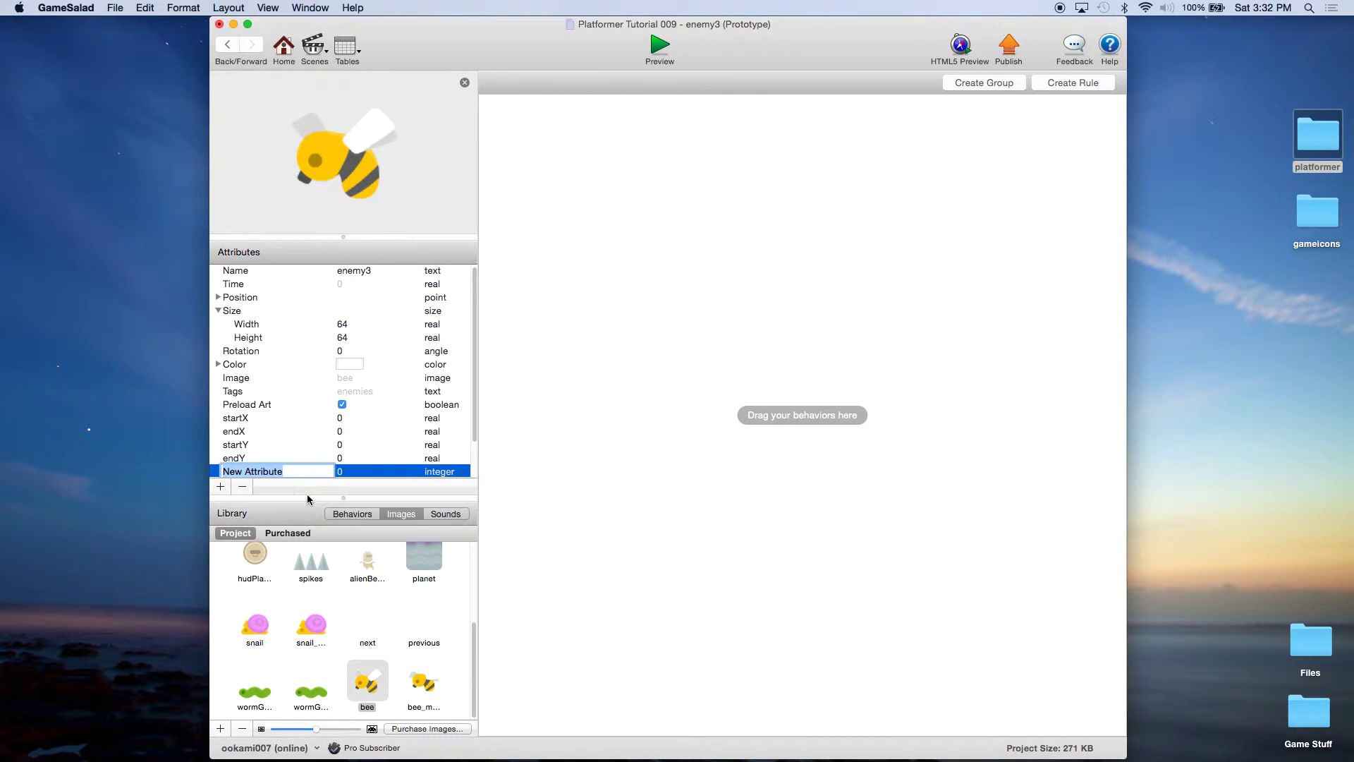
text(speed)
key(Return)
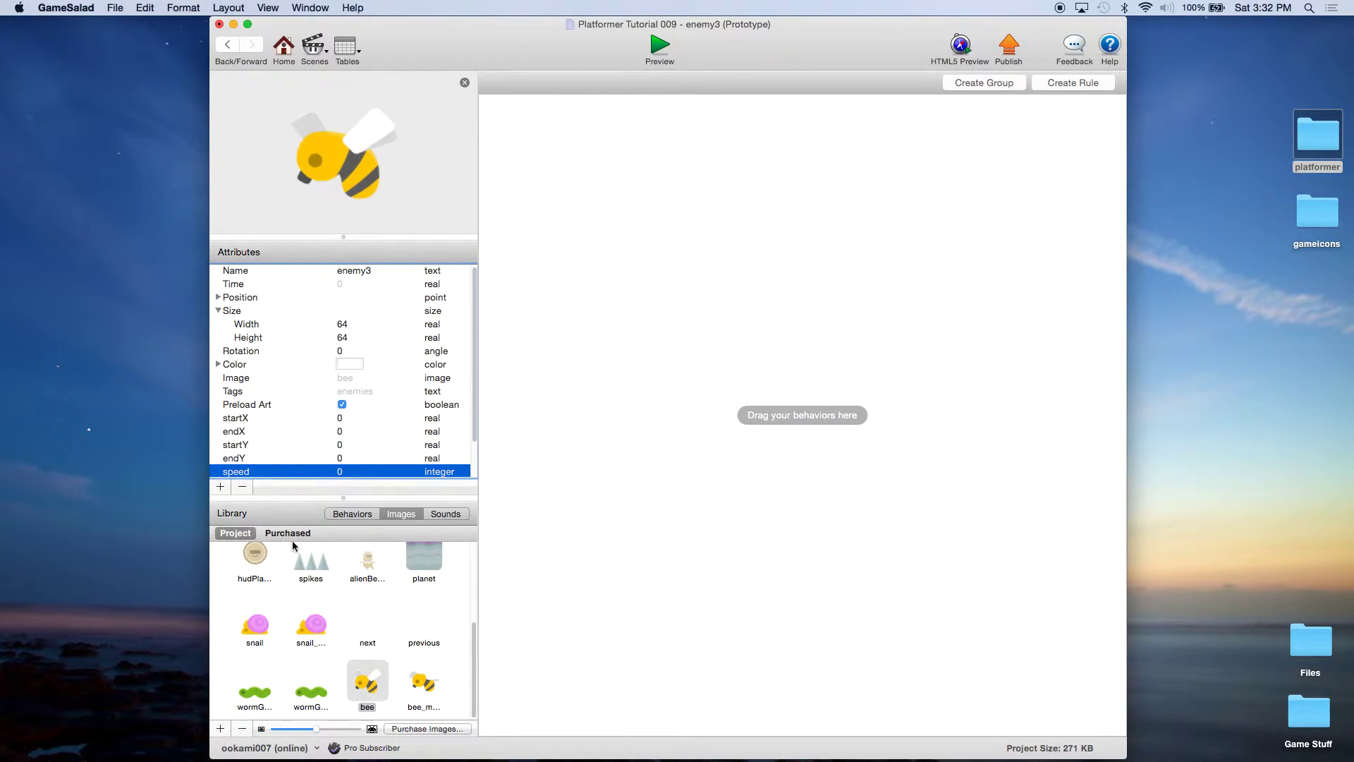
double_click(341, 471)
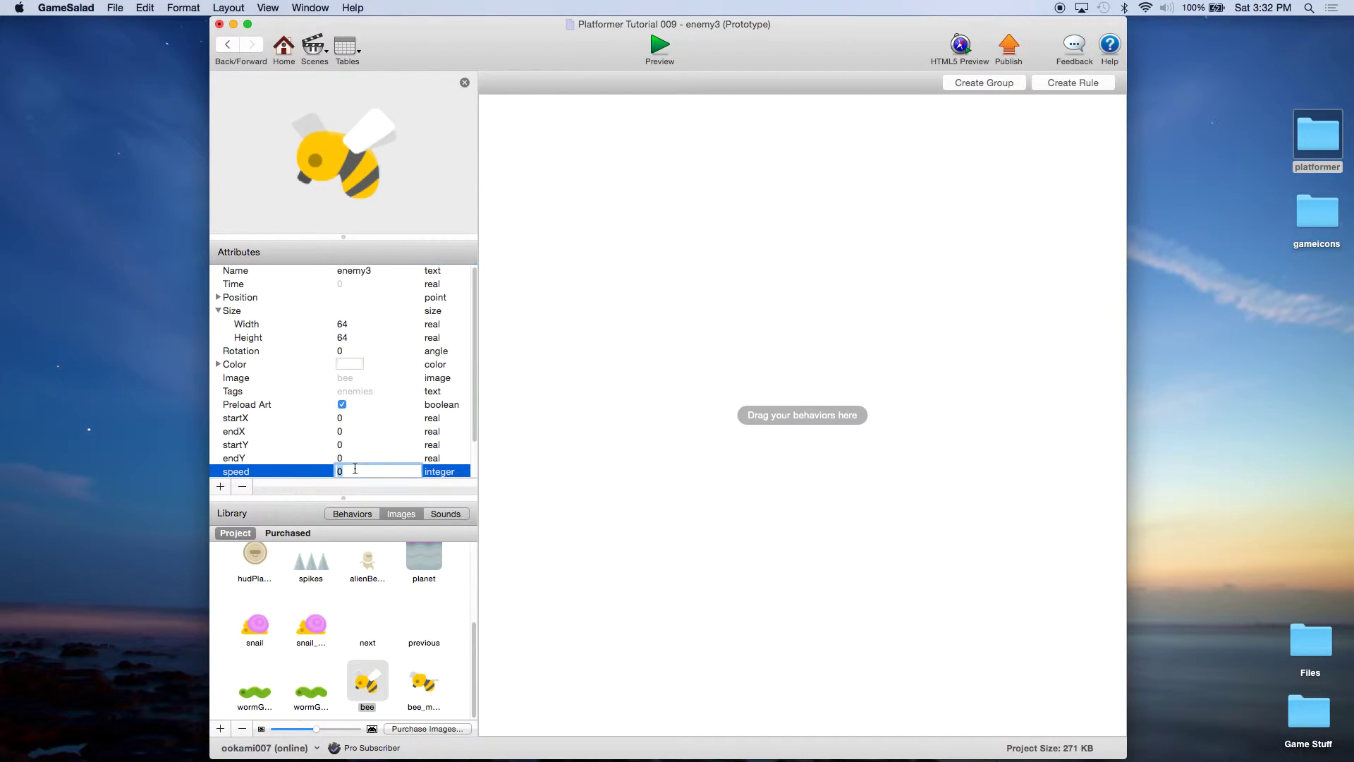
text(100)
key(Return)
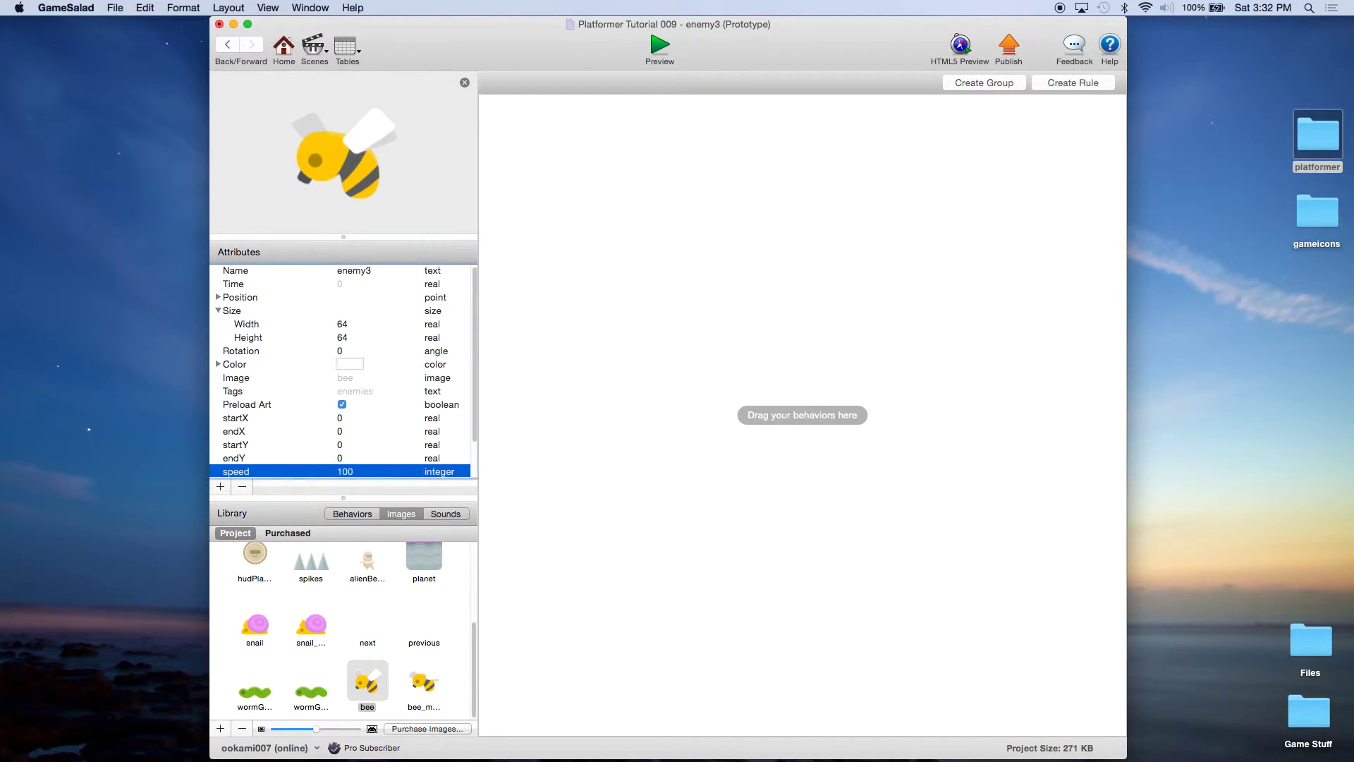
click(570, 420)
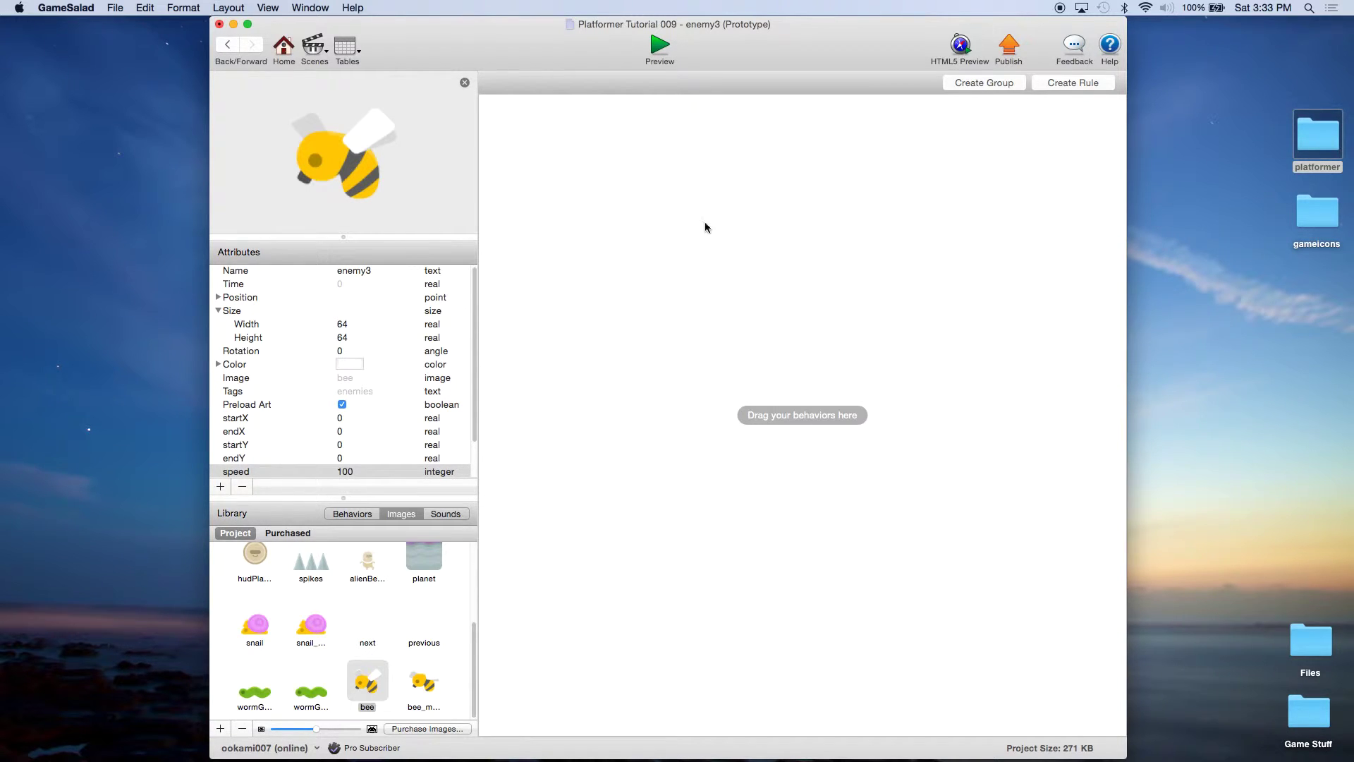
click(116, 10)
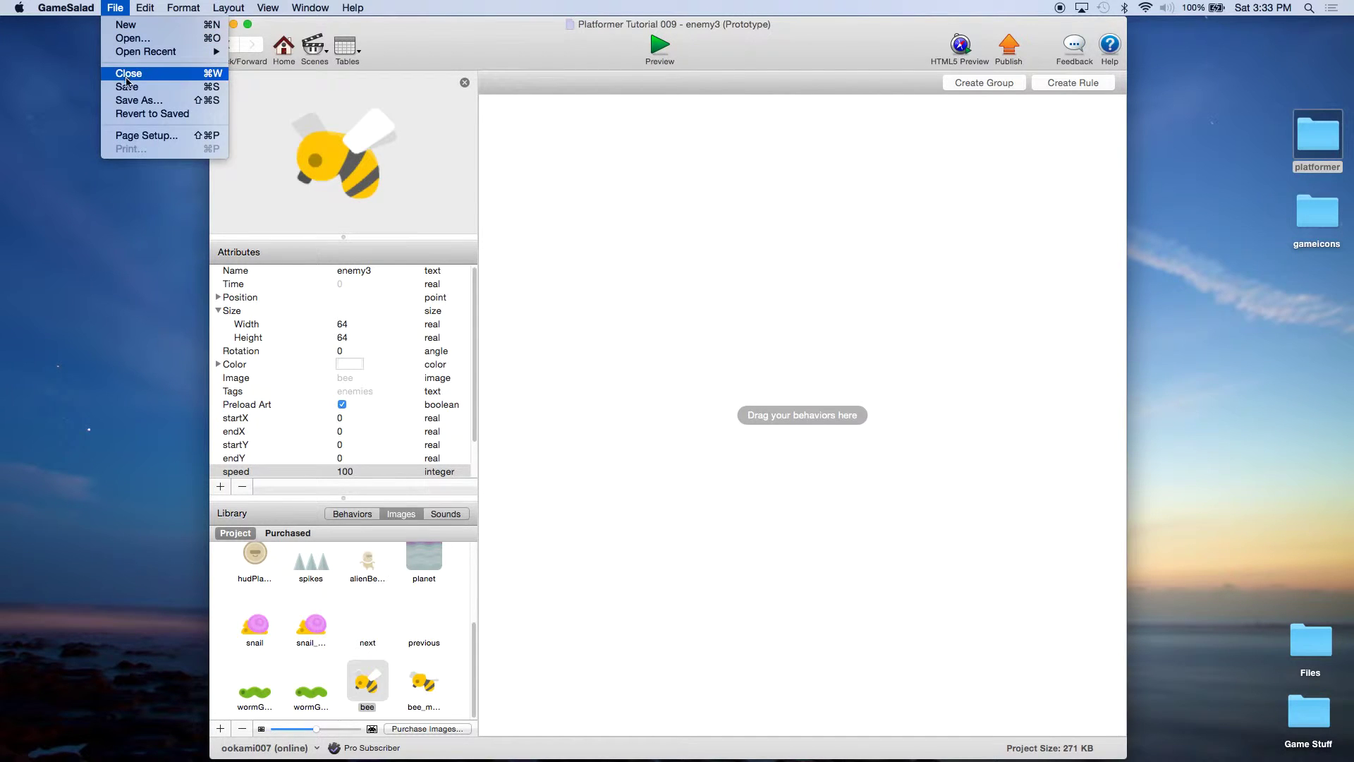
click(604, 226)
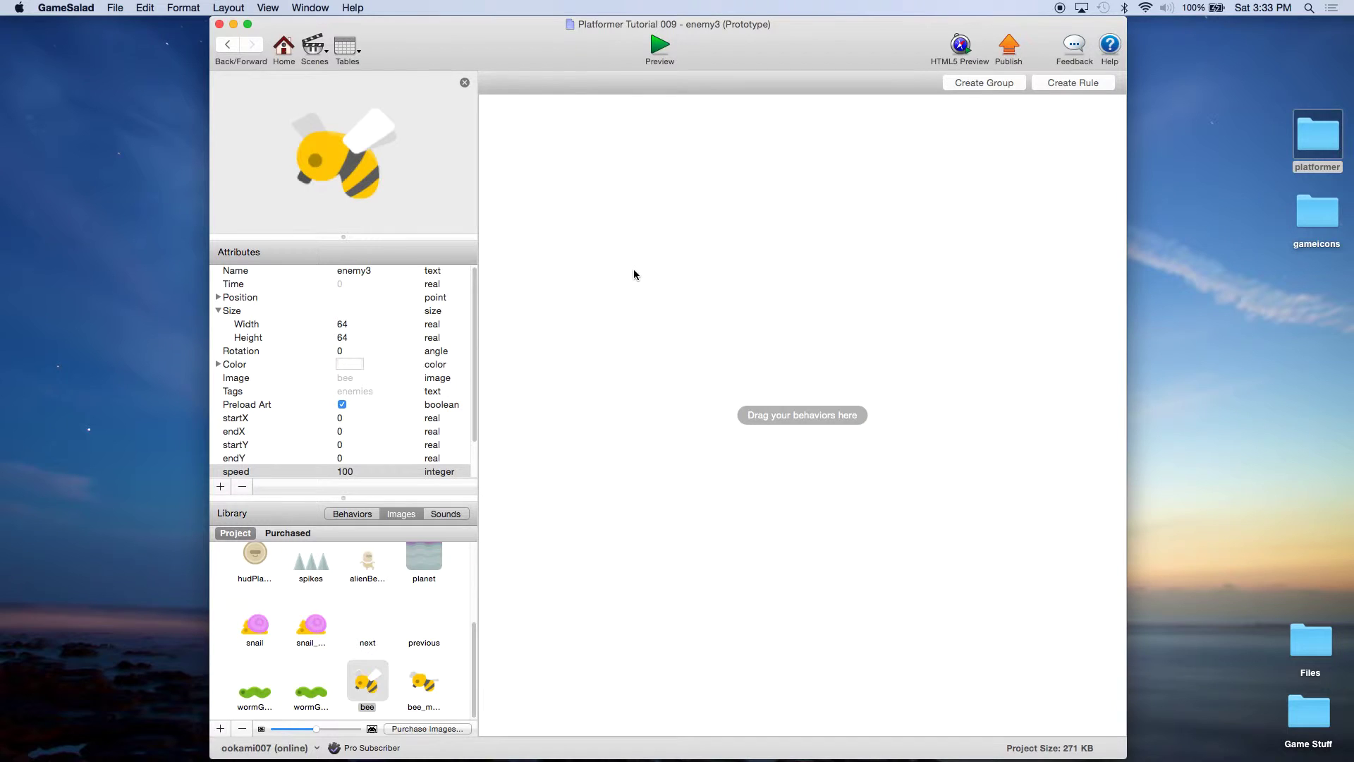
Step: Add a Change Attribute behavior to enemy3 and name it Initial Speed
click(367, 514)
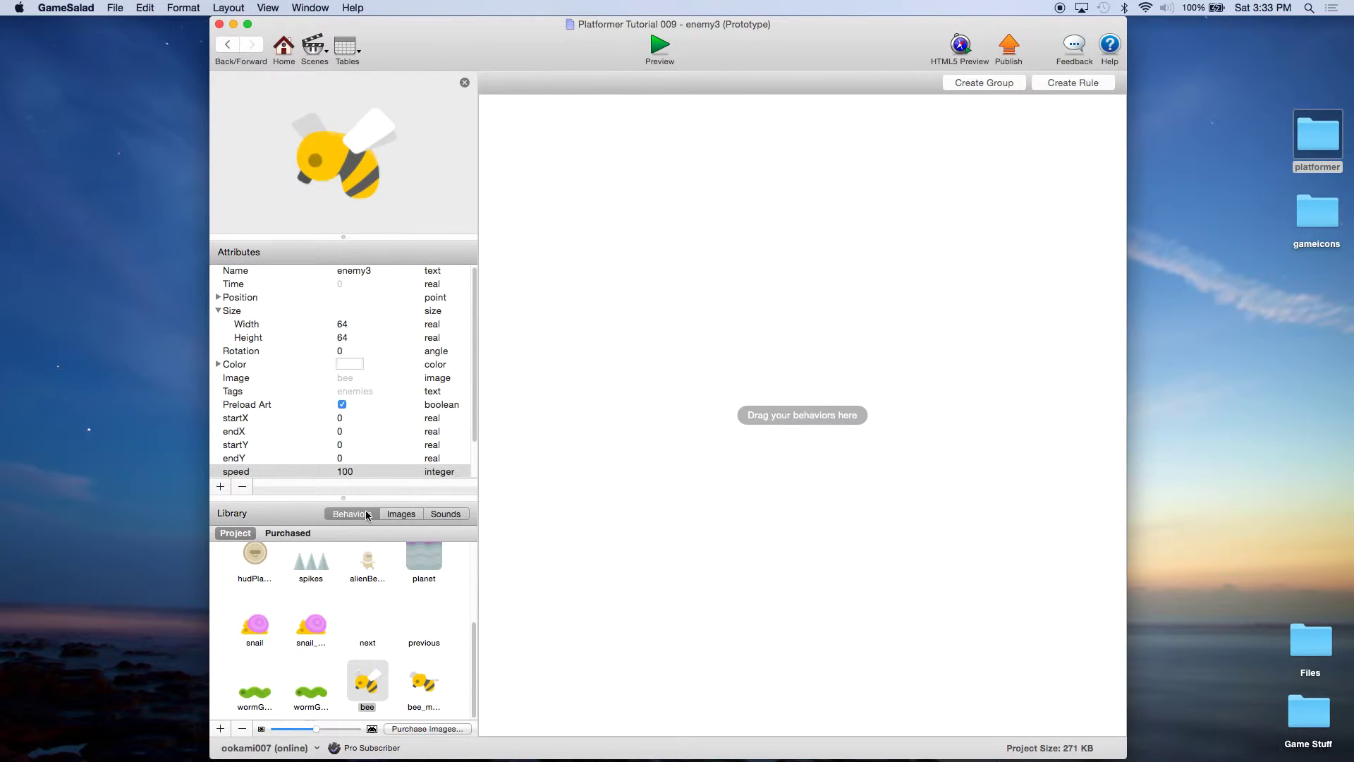
click(257, 614)
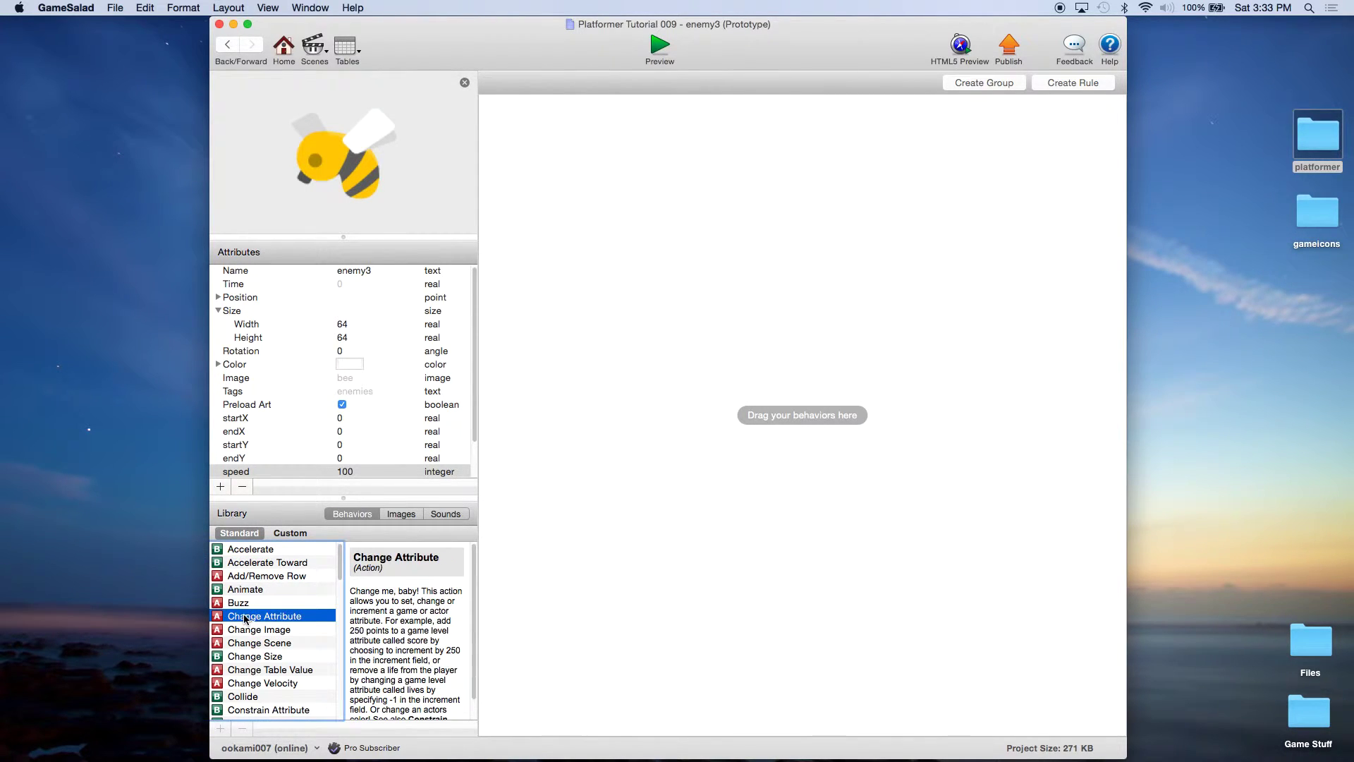
drag(244, 620, 623, 199)
double_click(586, 114)
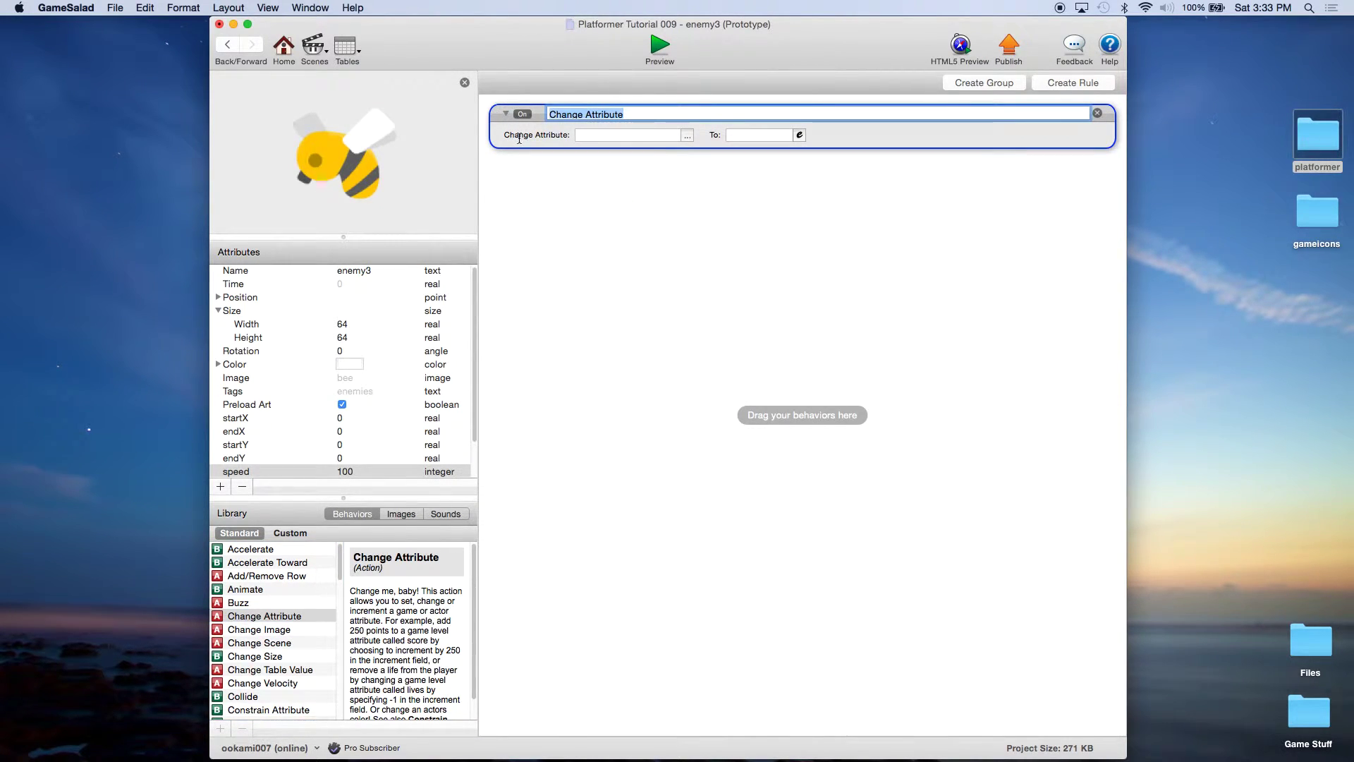
text(Initial)
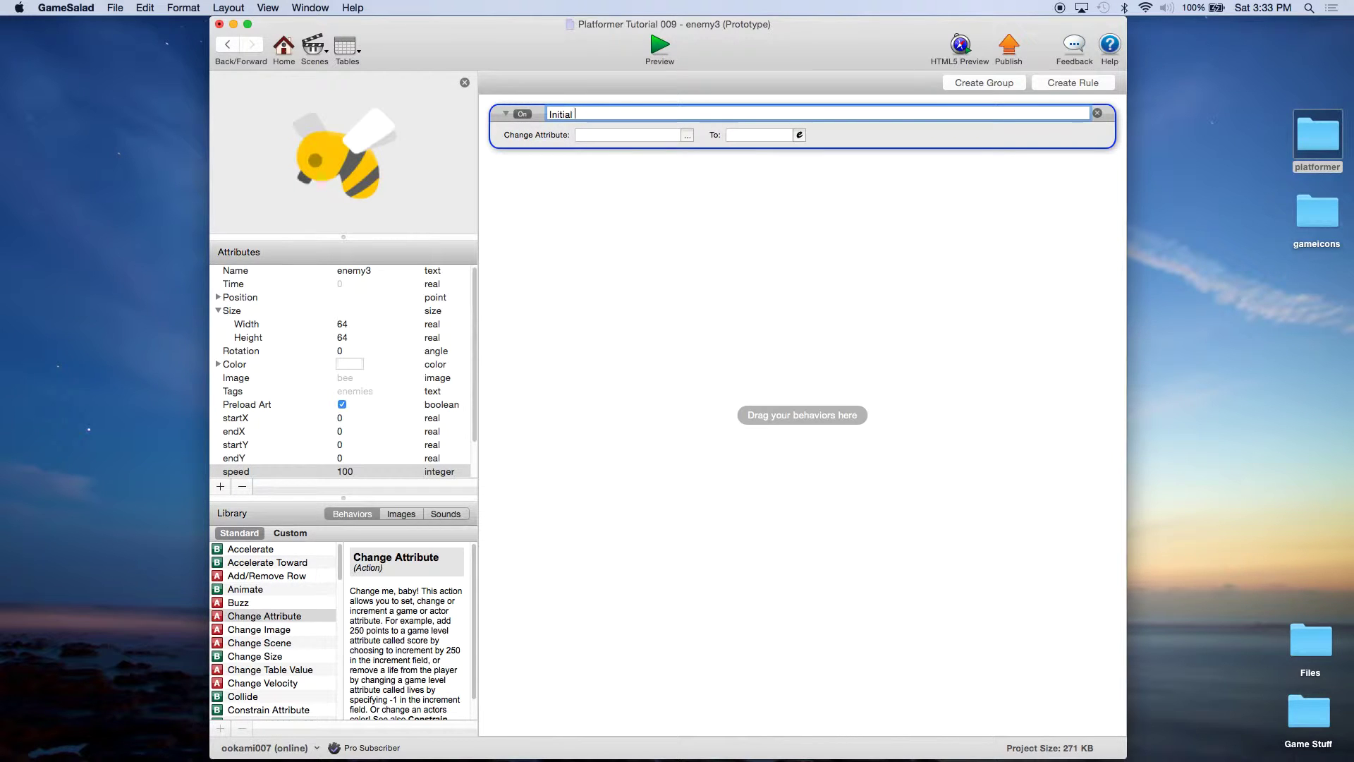
text( Speed)
key(Return)
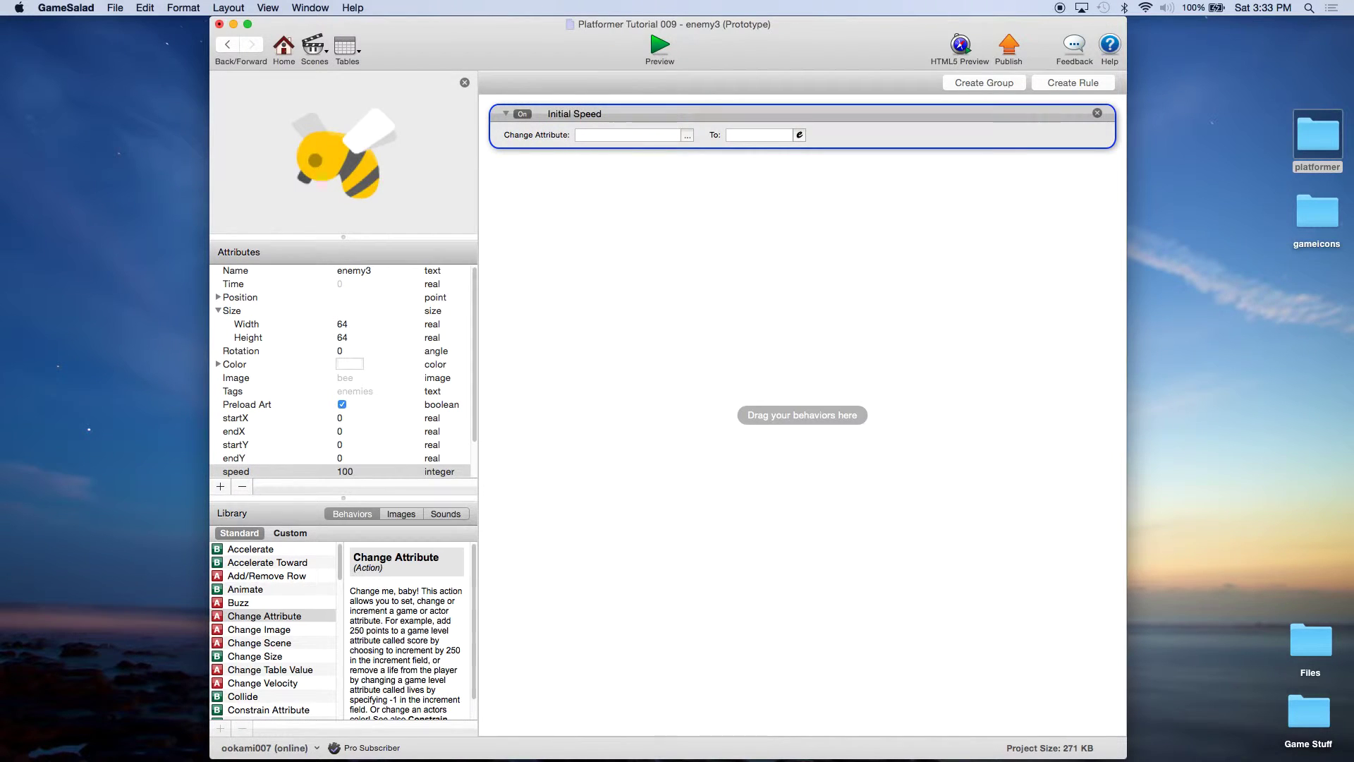
Step: Make the behavior change self.Motion.Linear Velocity.X
click(688, 134)
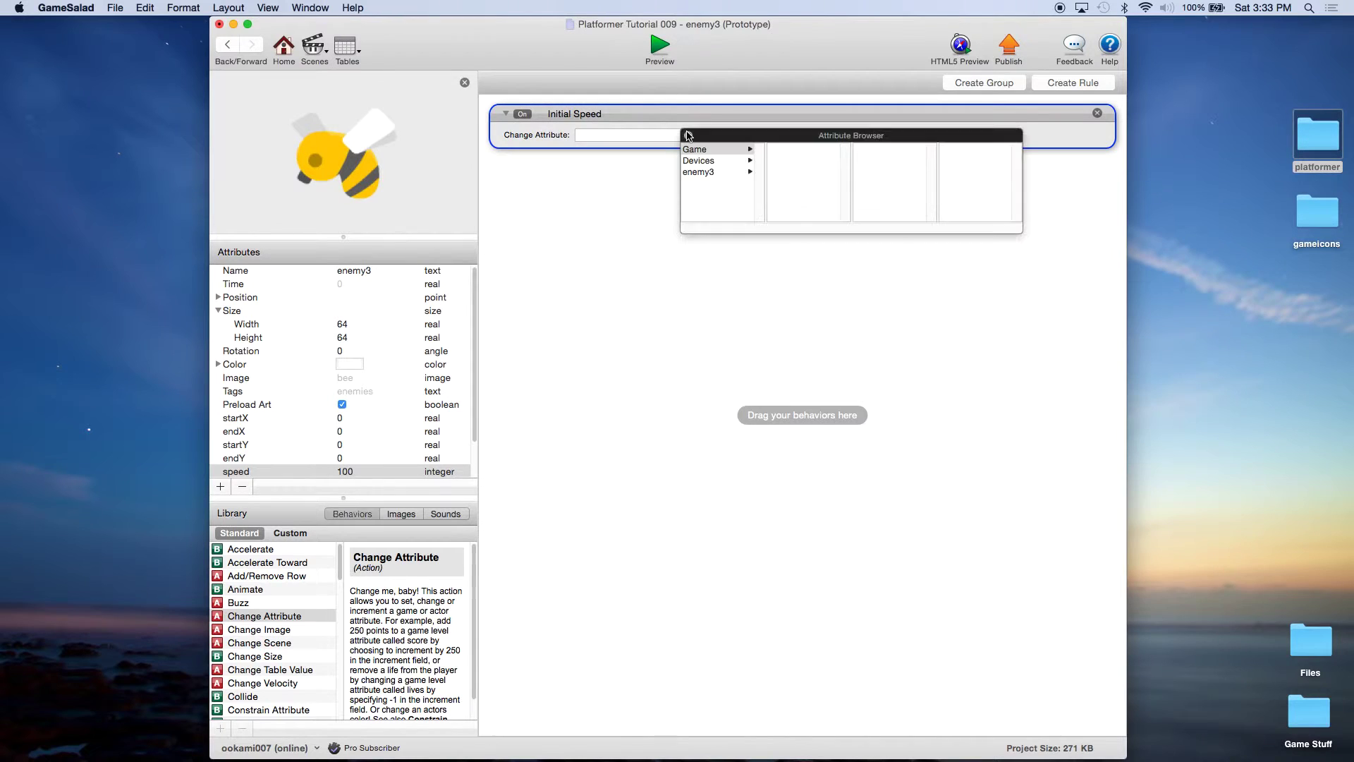
click(701, 173)
scroll(797, 204, down, 3)
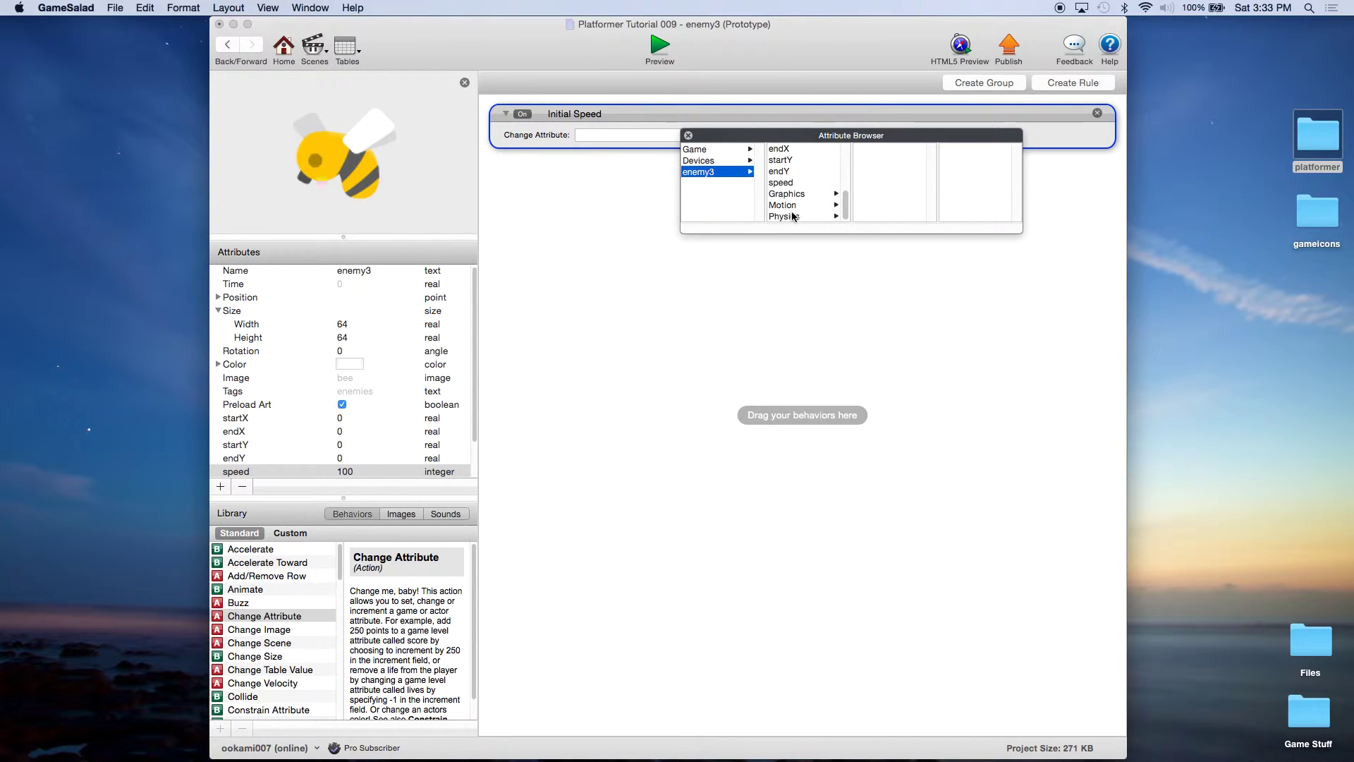
click(796, 205)
click(876, 153)
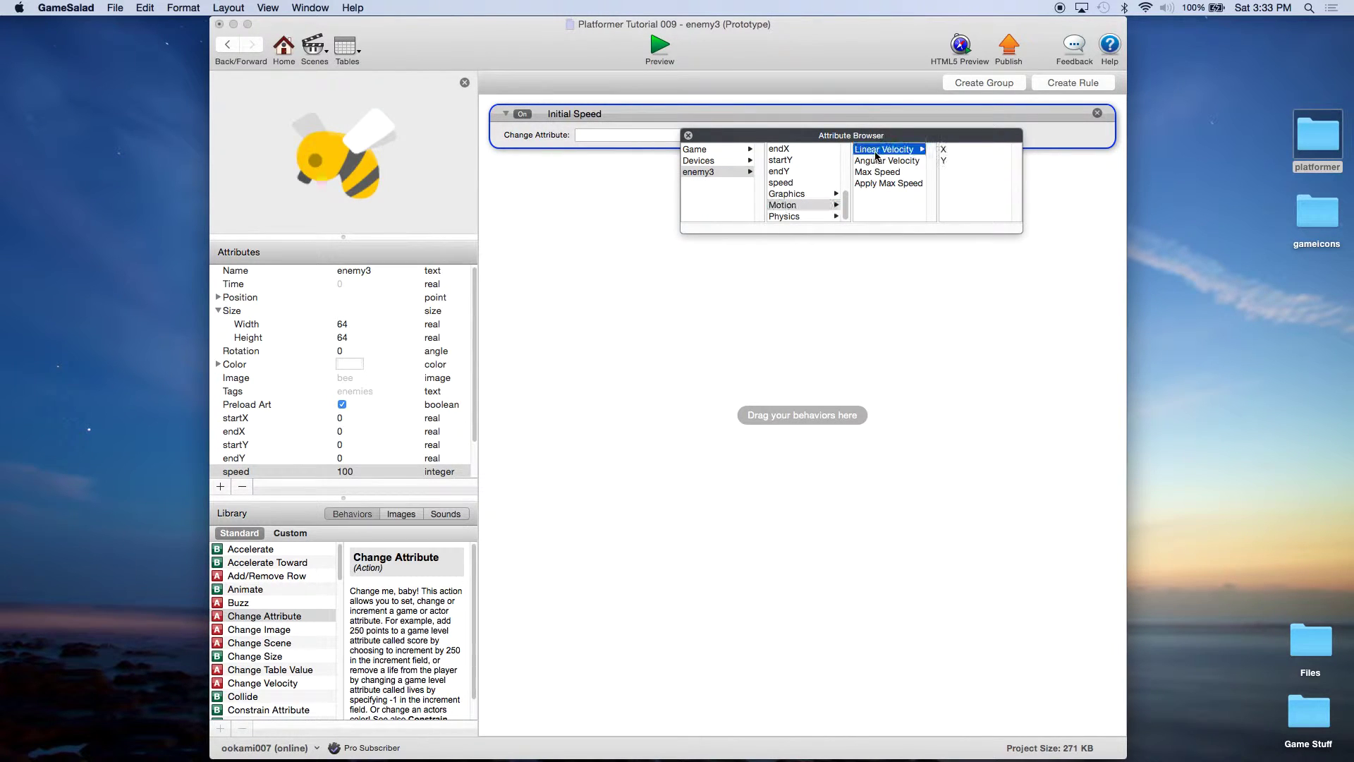
double_click(944, 149)
Step: Set the new value to self.speed in the Expression Editor
click(799, 136)
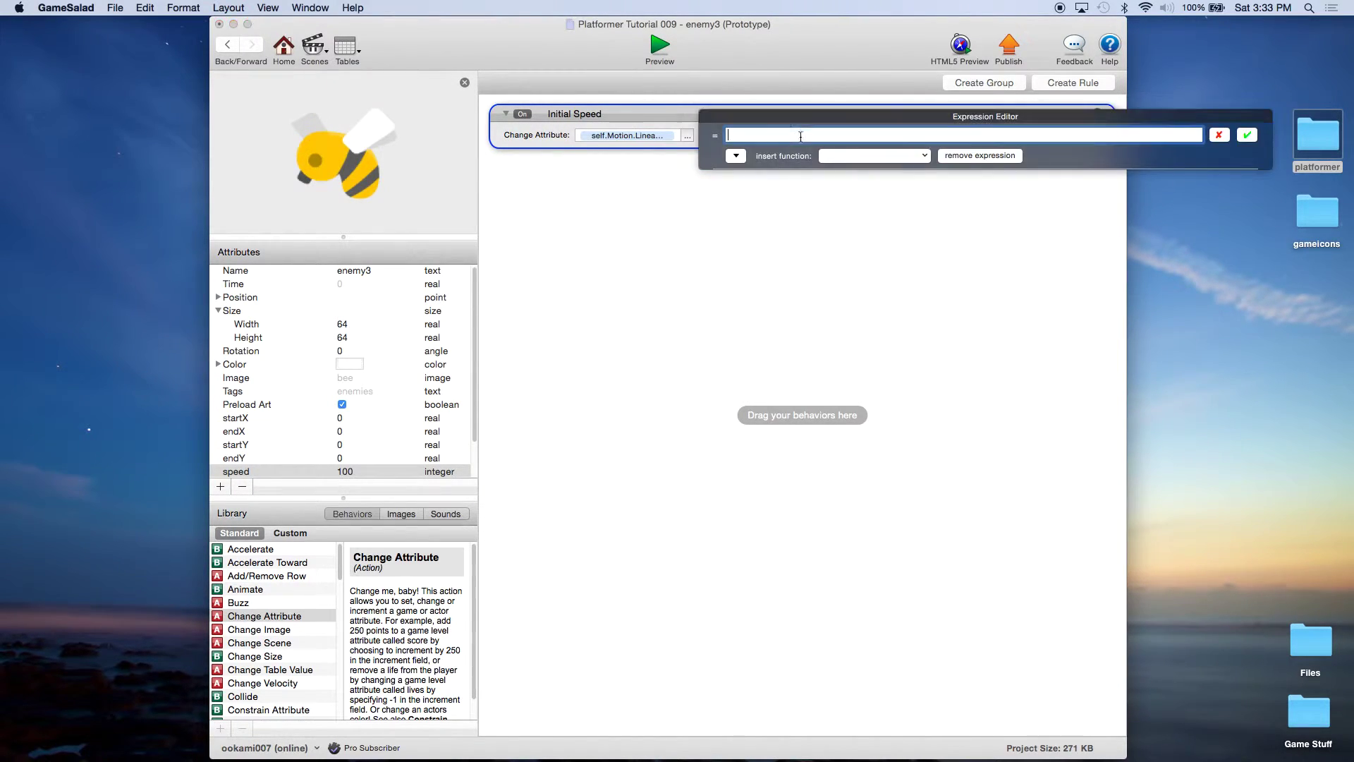
click(735, 155)
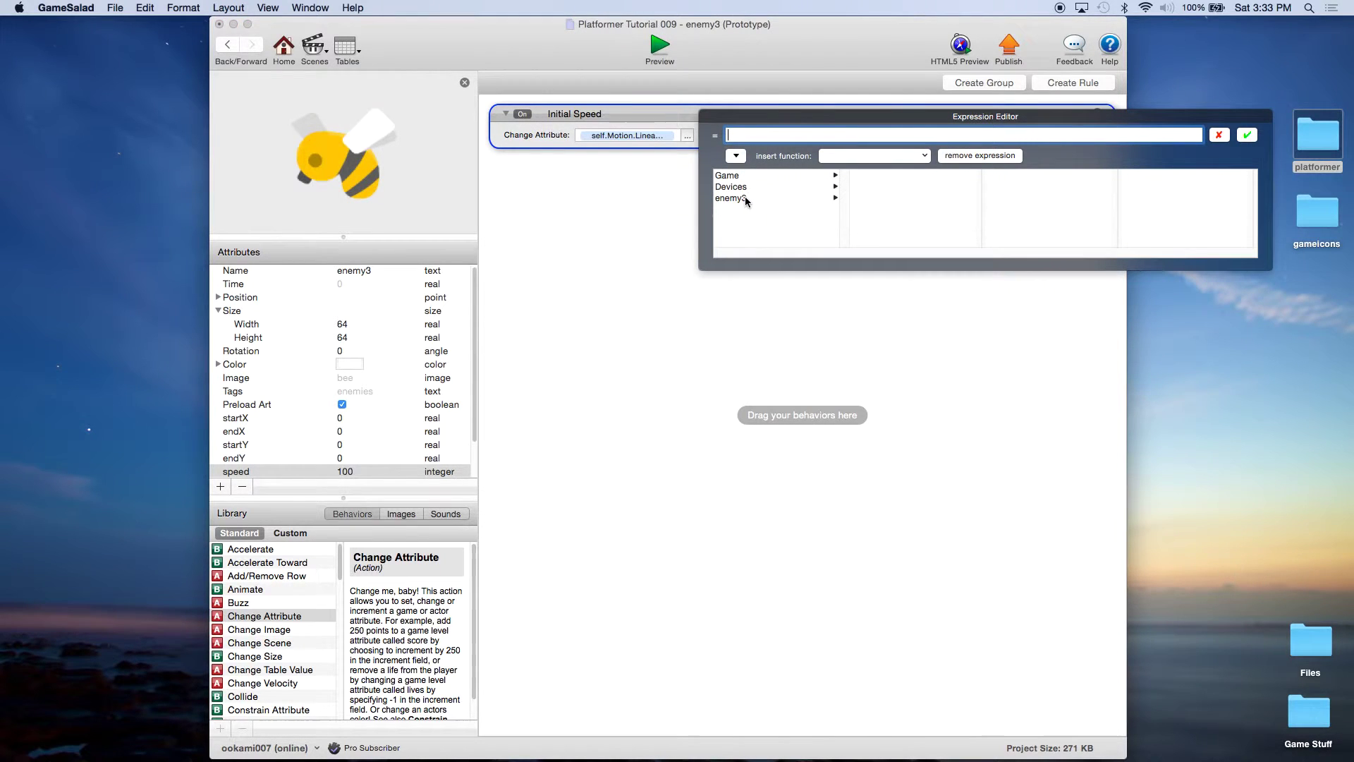
click(746, 199)
scroll(886, 219, down, 5)
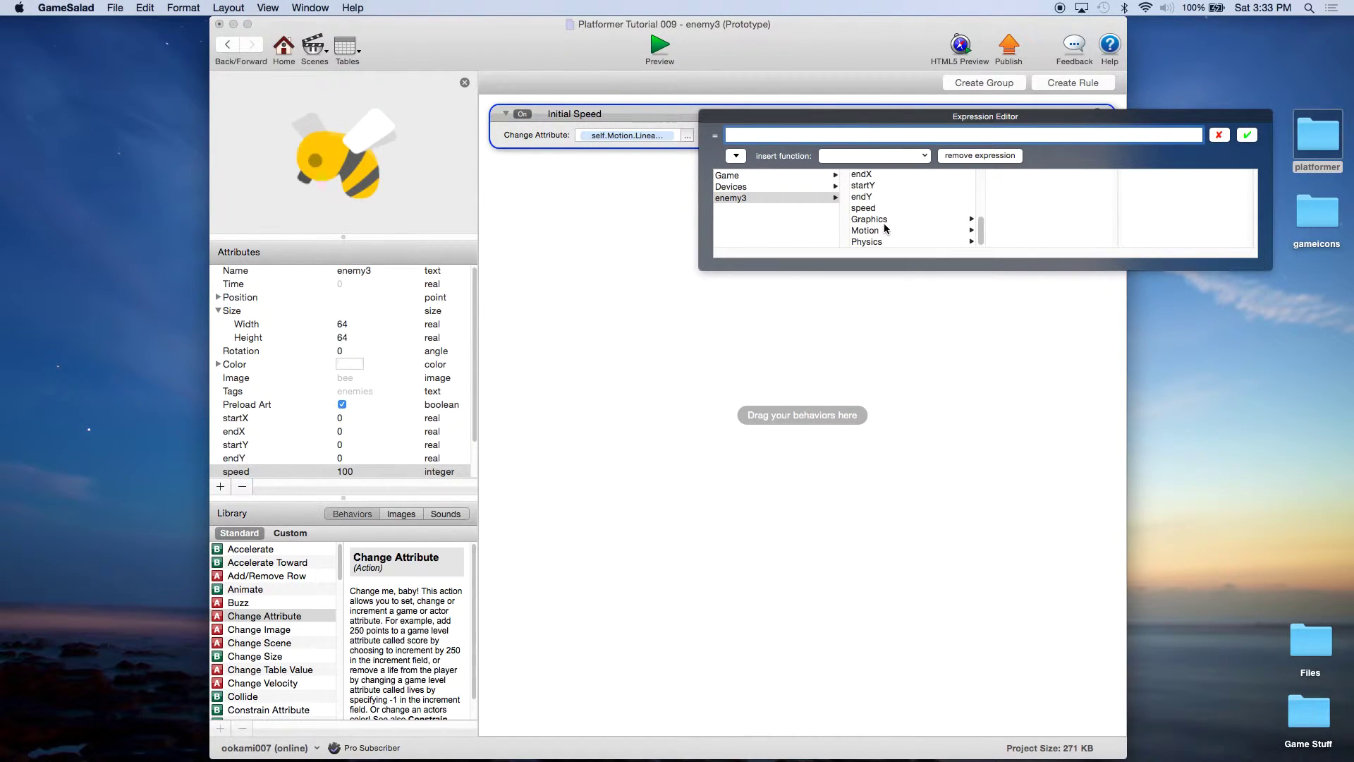
double_click(863, 207)
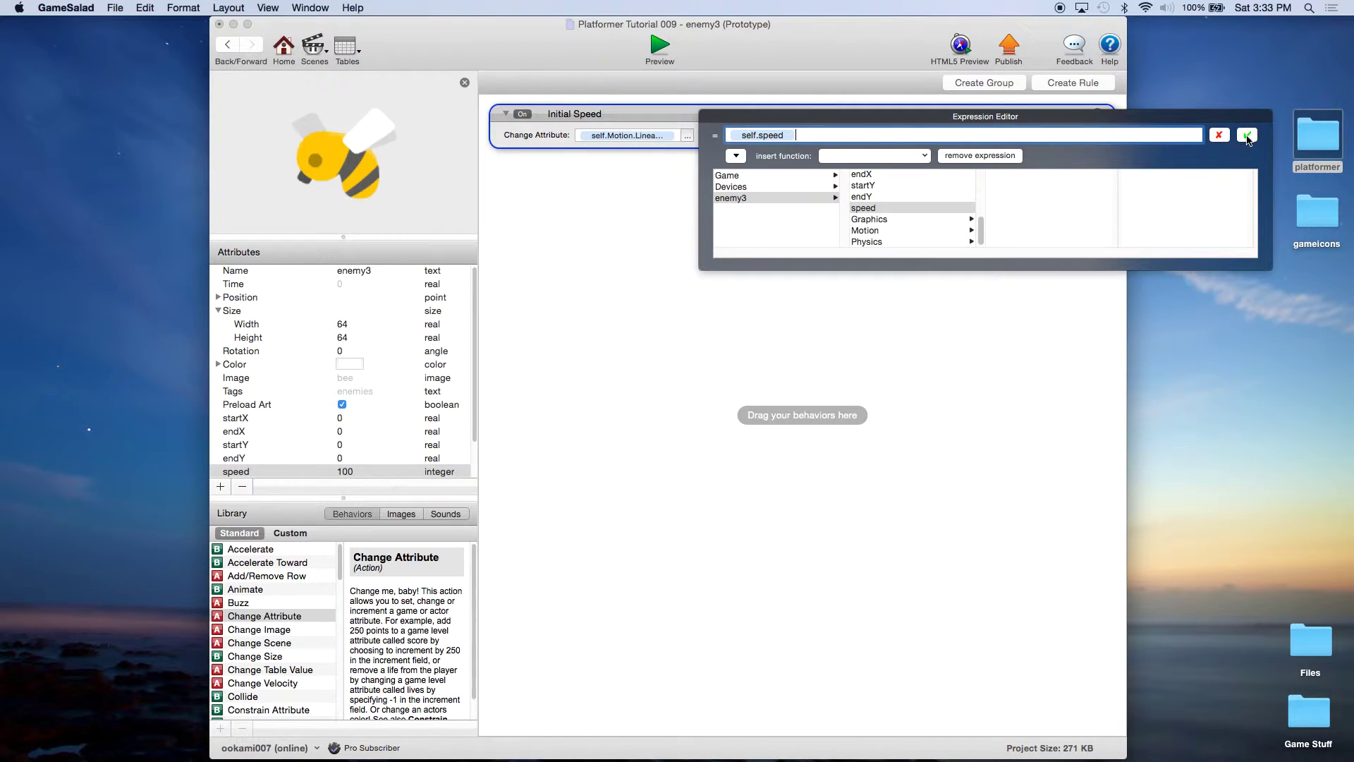
click(1247, 136)
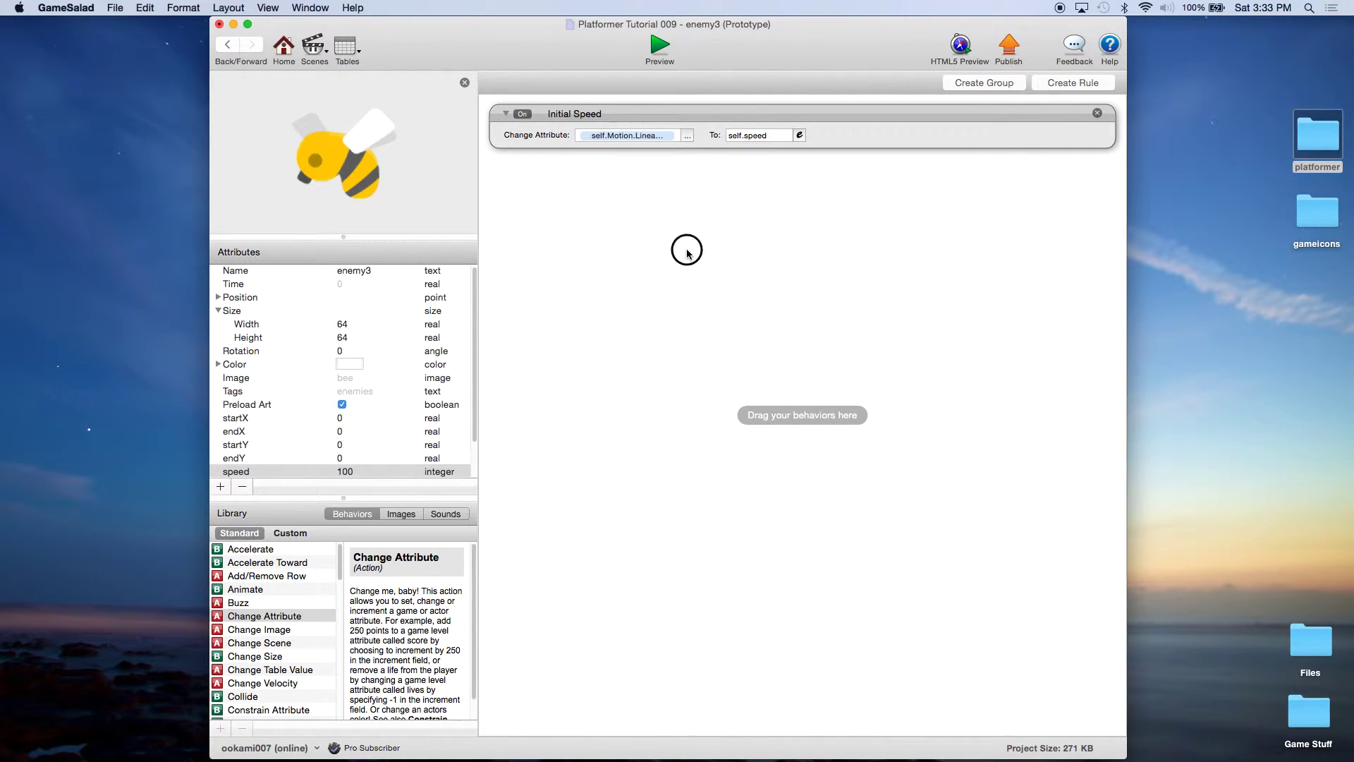
Step: Create a rule with two conditions, both switched to Attribute tests
click(1060, 82)
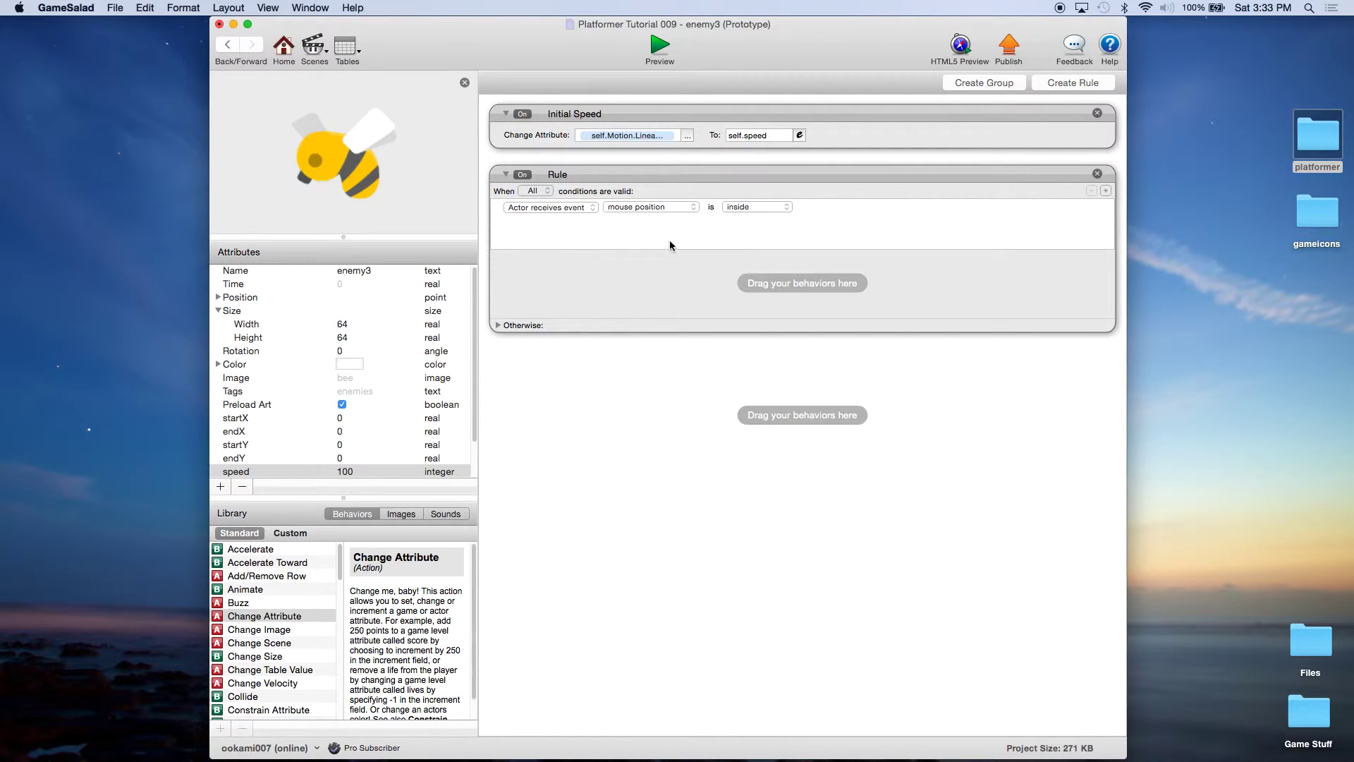
click(1105, 192)
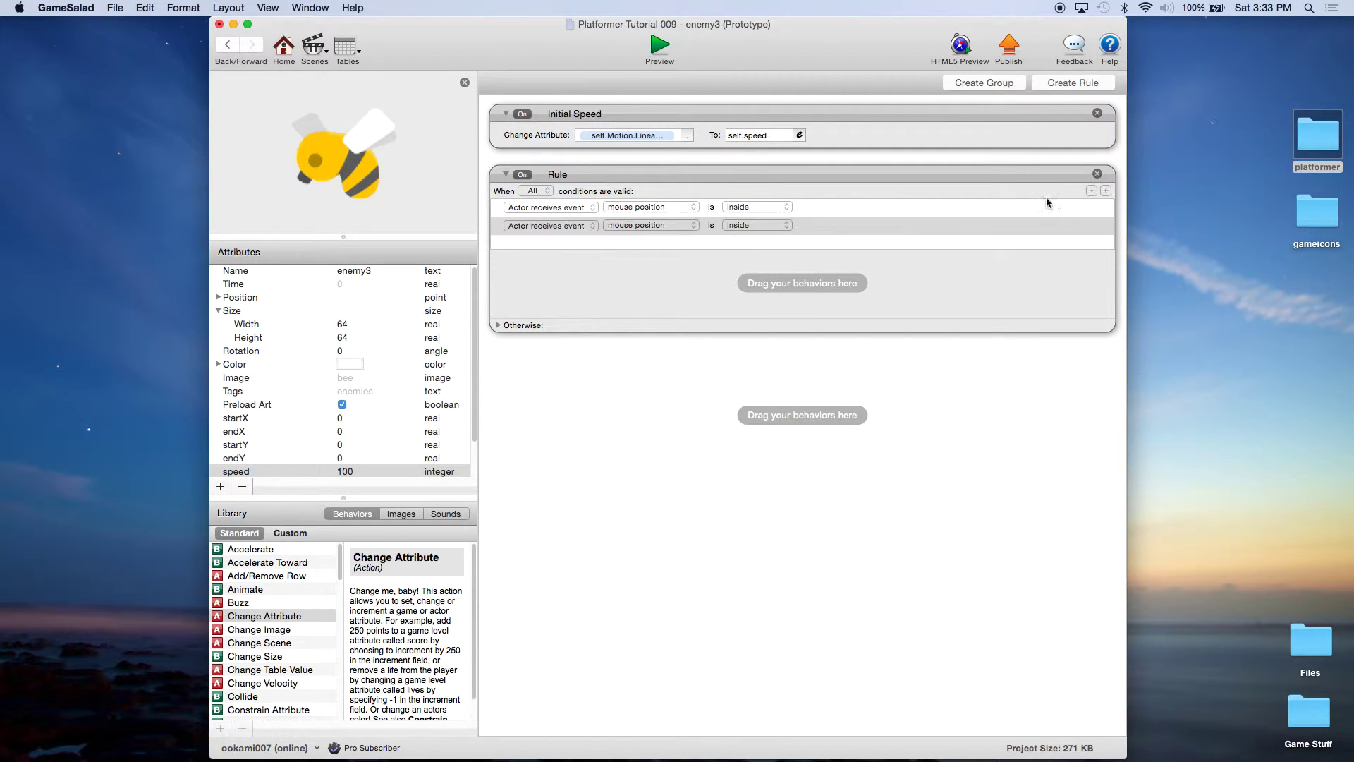
click(574, 207)
click(561, 218)
click(554, 226)
click(558, 238)
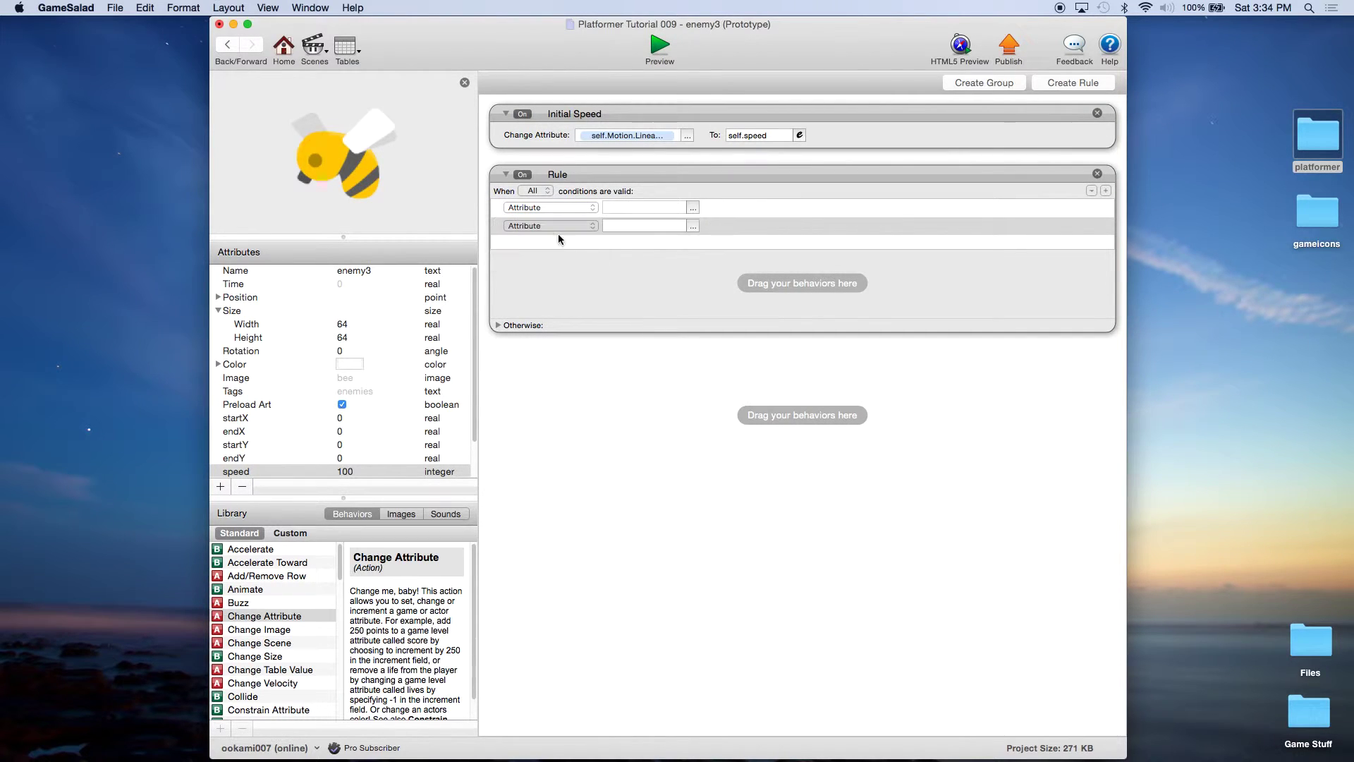
Step: Make the first condition test self.Position.X with a greater-than comparison
click(692, 208)
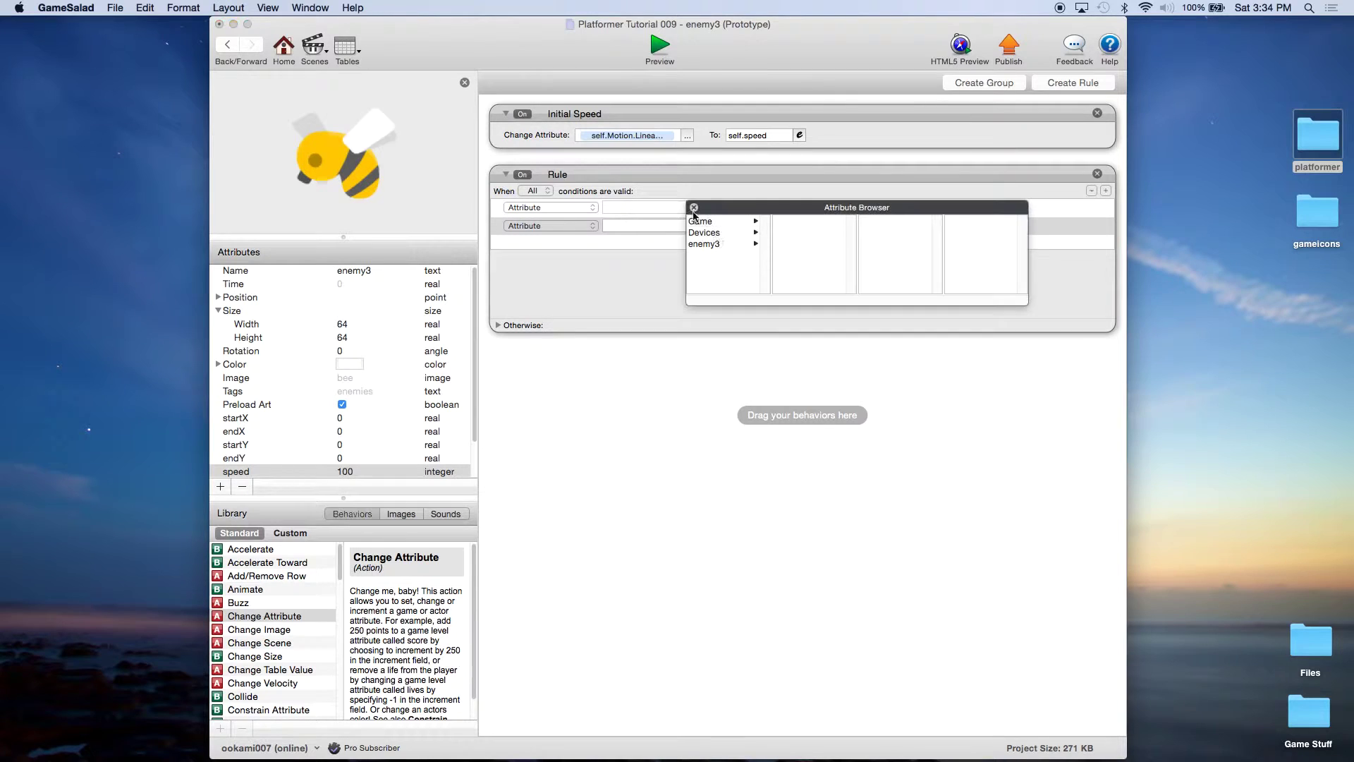
click(721, 243)
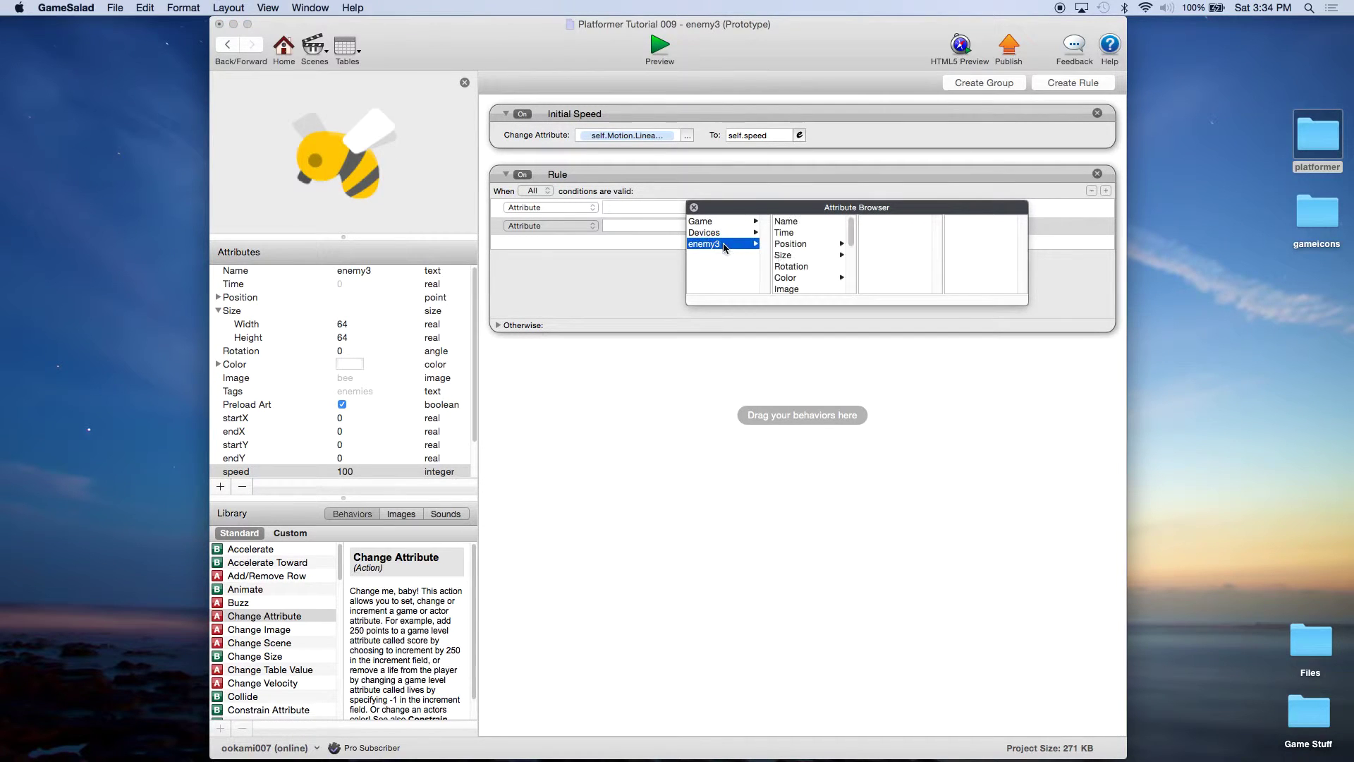
click(793, 244)
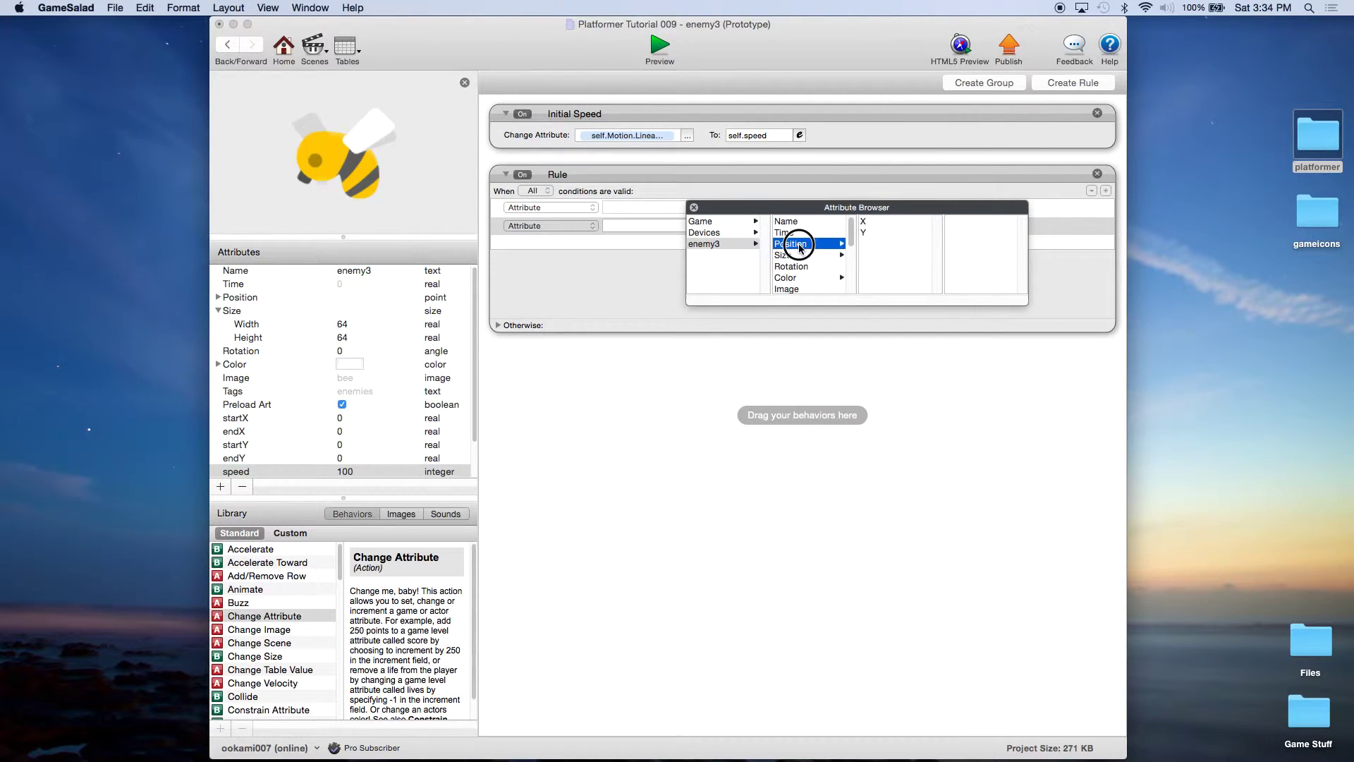
double_click(876, 222)
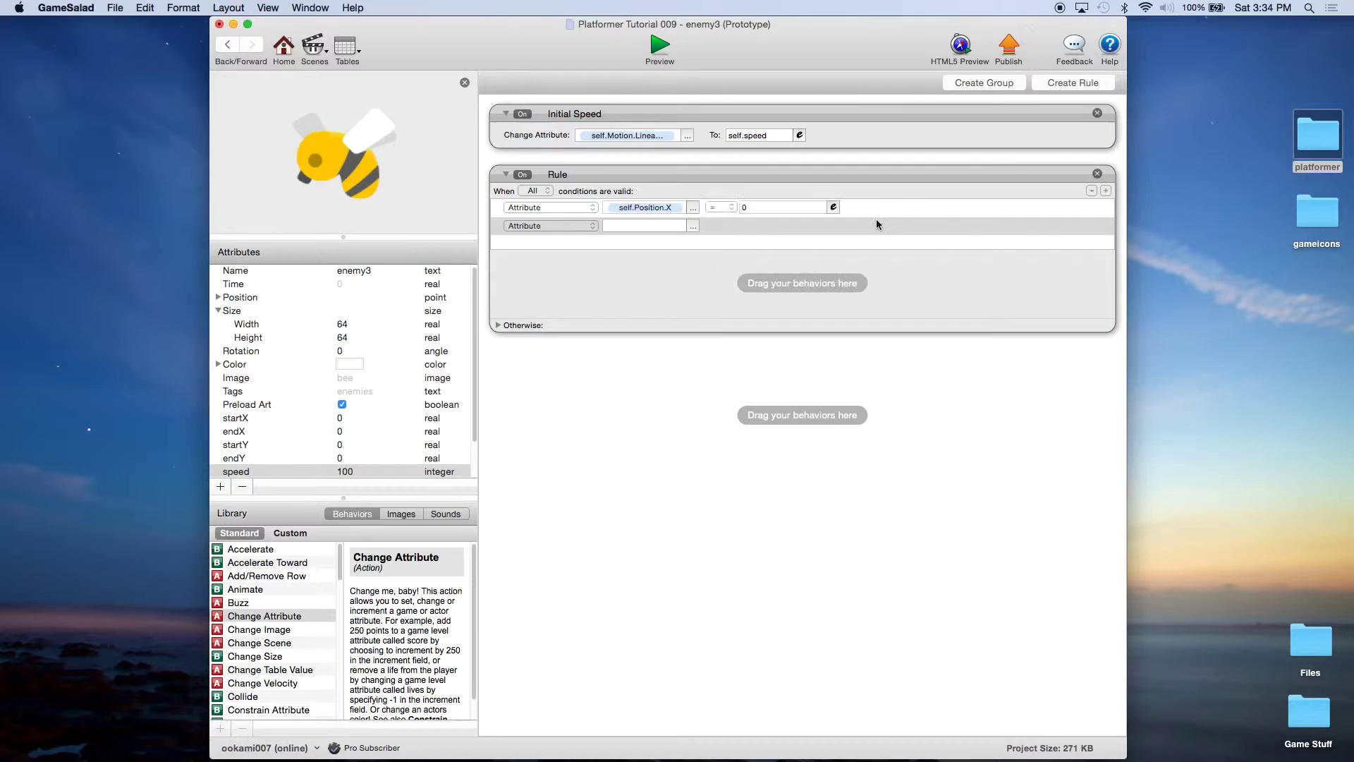
click(715, 206)
click(716, 237)
Step: Set the first condition's compared value to self.endX via the Expression Editor
click(835, 207)
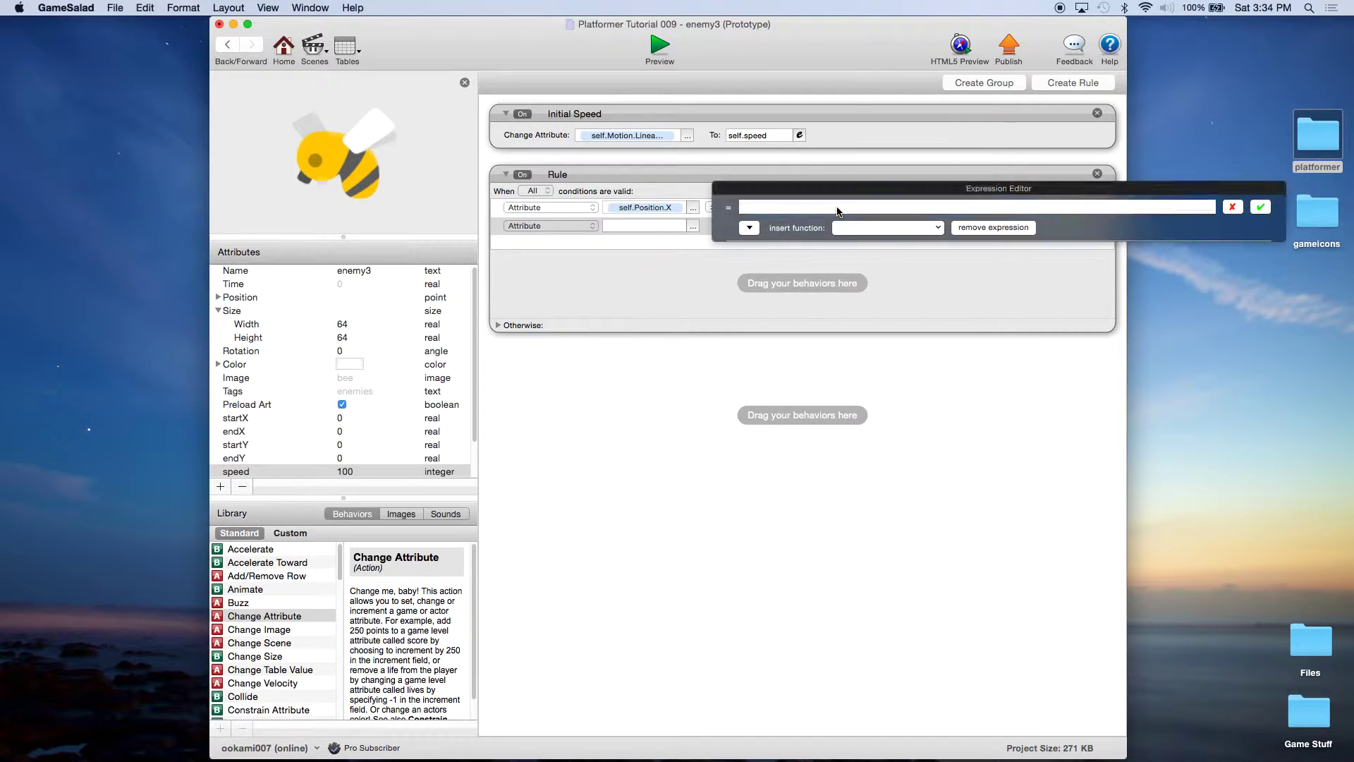
click(750, 228)
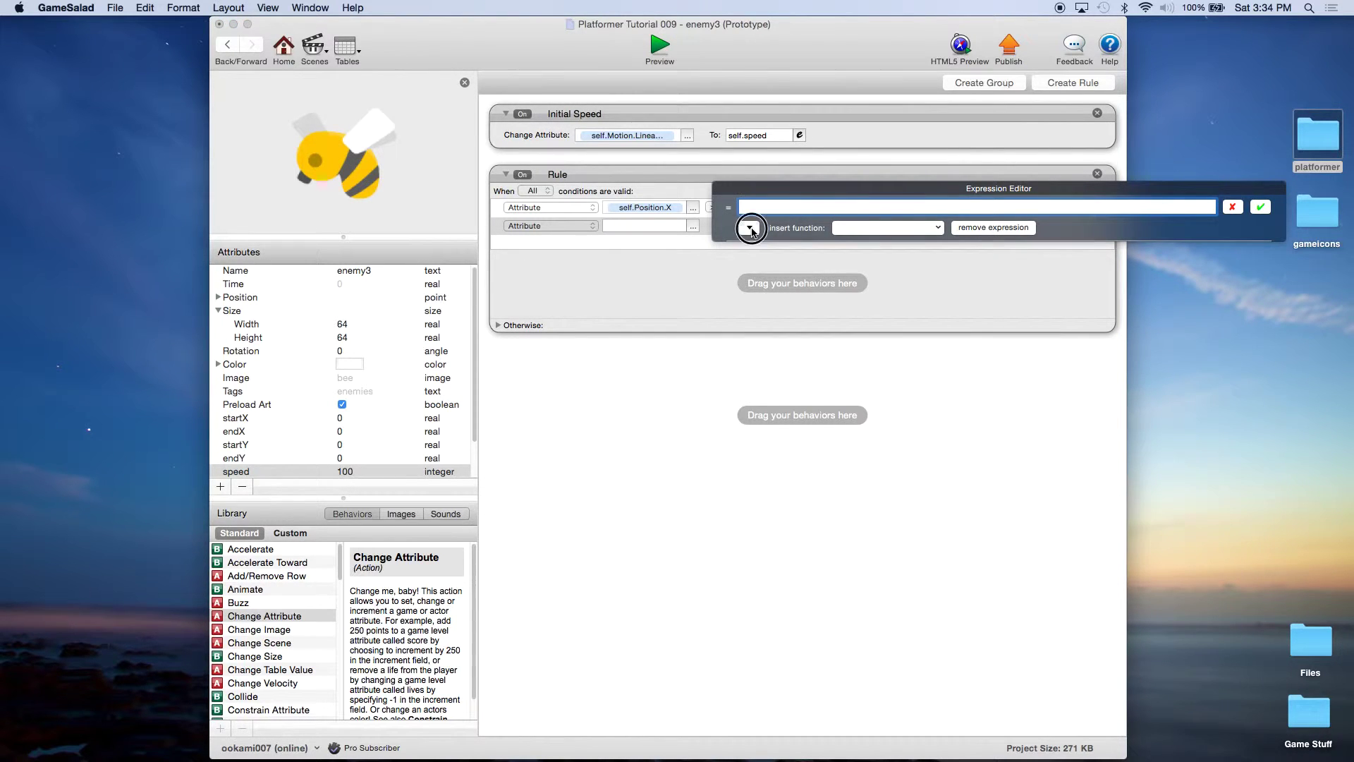
click(779, 271)
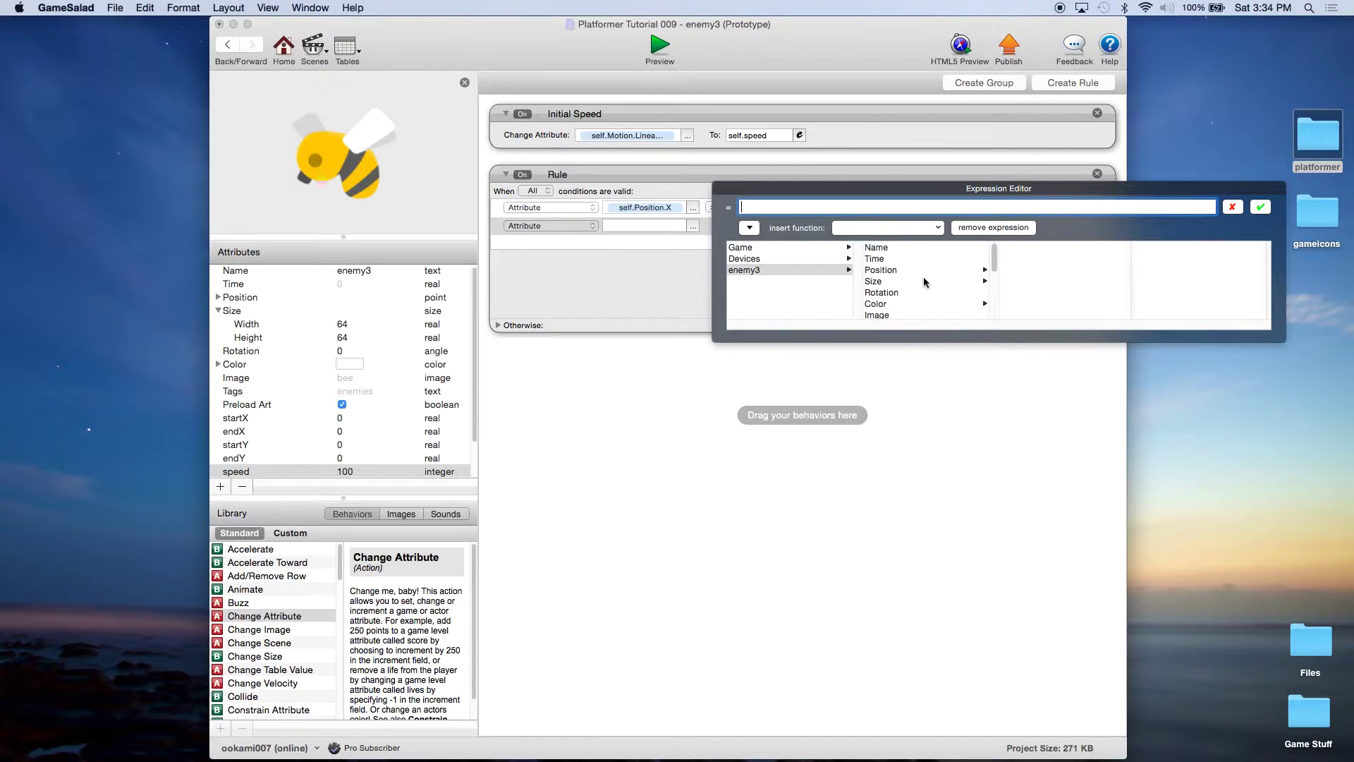
scroll(923, 277, down, 4)
click(875, 280)
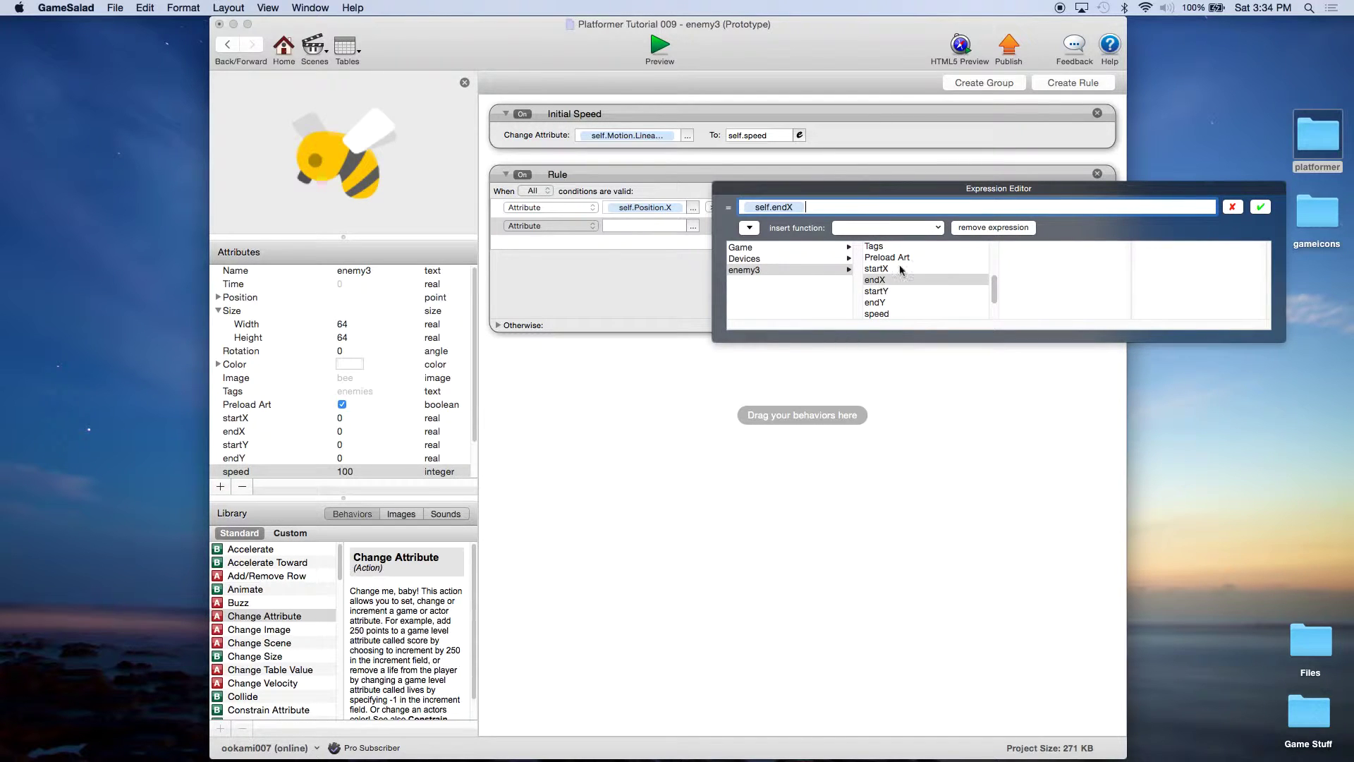
click(1260, 206)
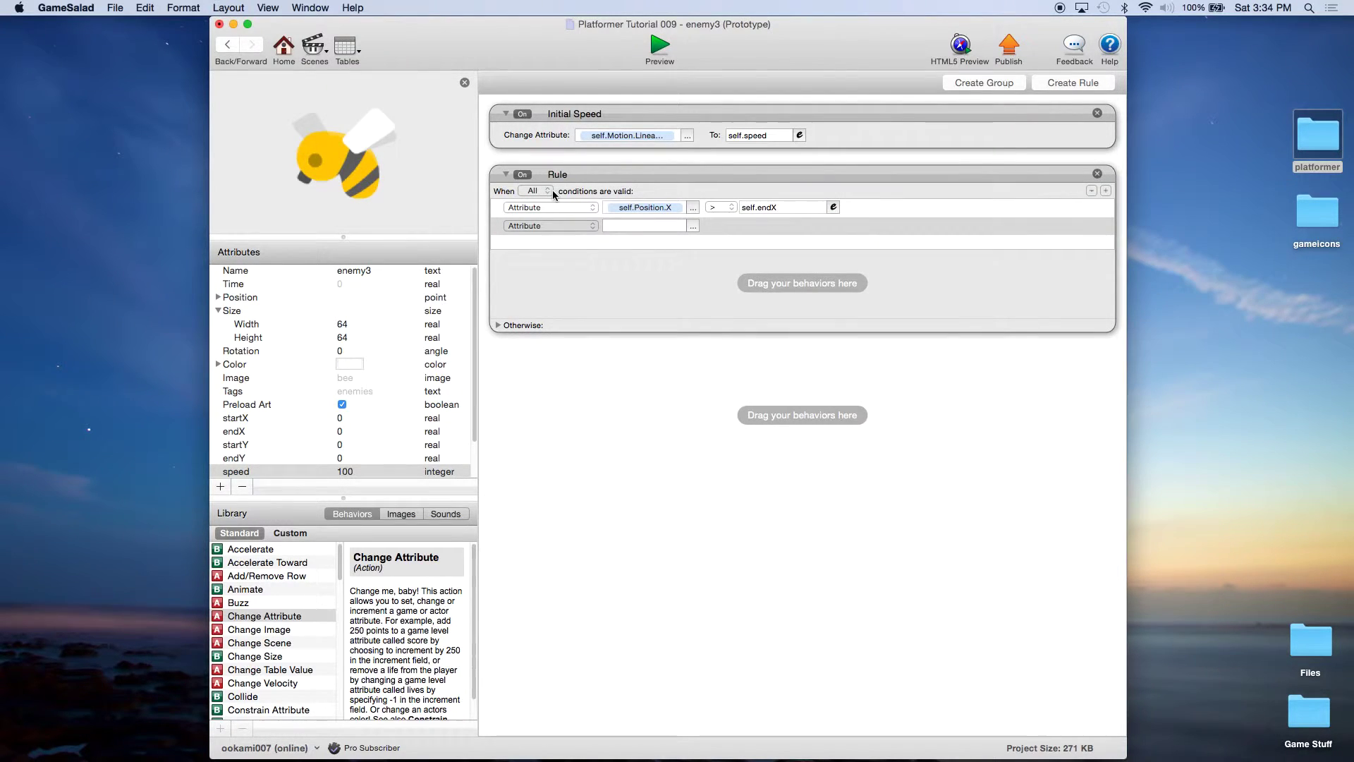
Step: Set the second condition to self.Position.X < self.endX
click(691, 226)
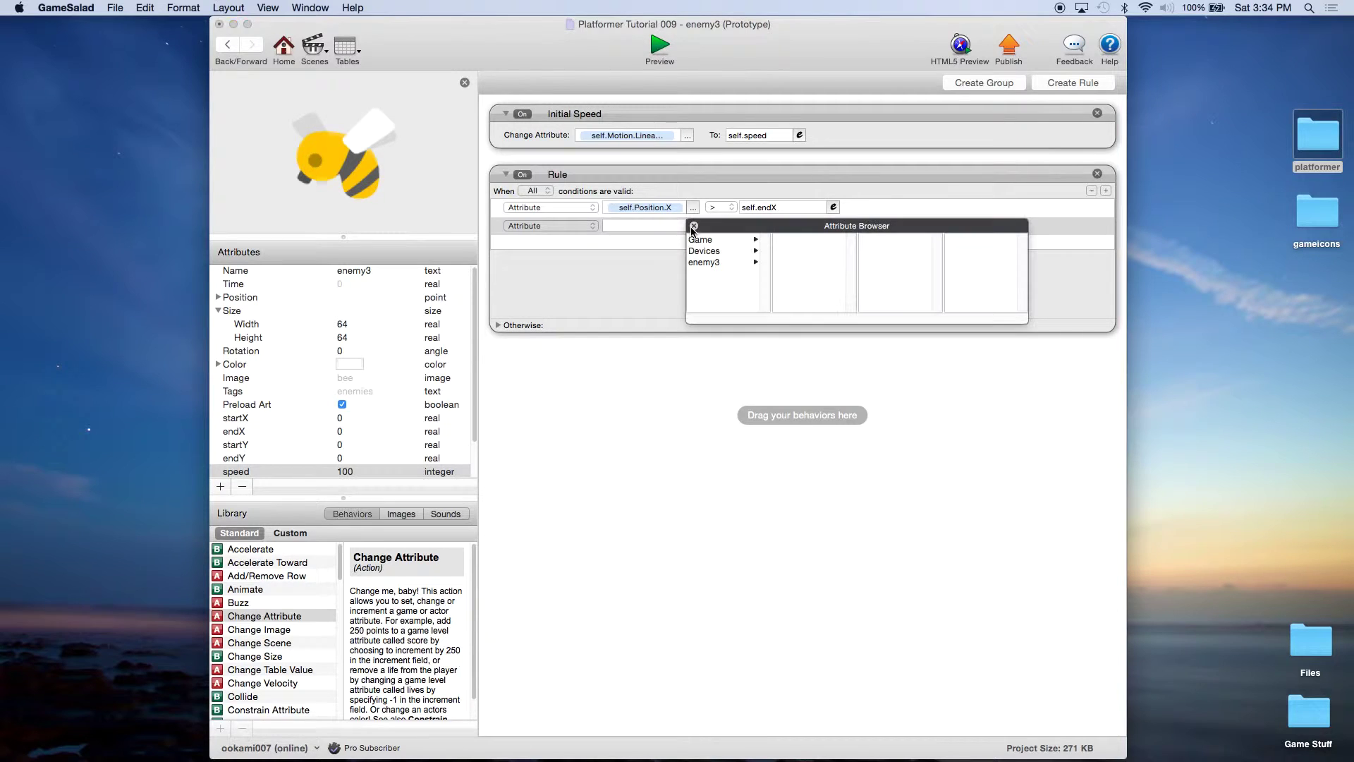
click(705, 262)
click(790, 263)
click(872, 240)
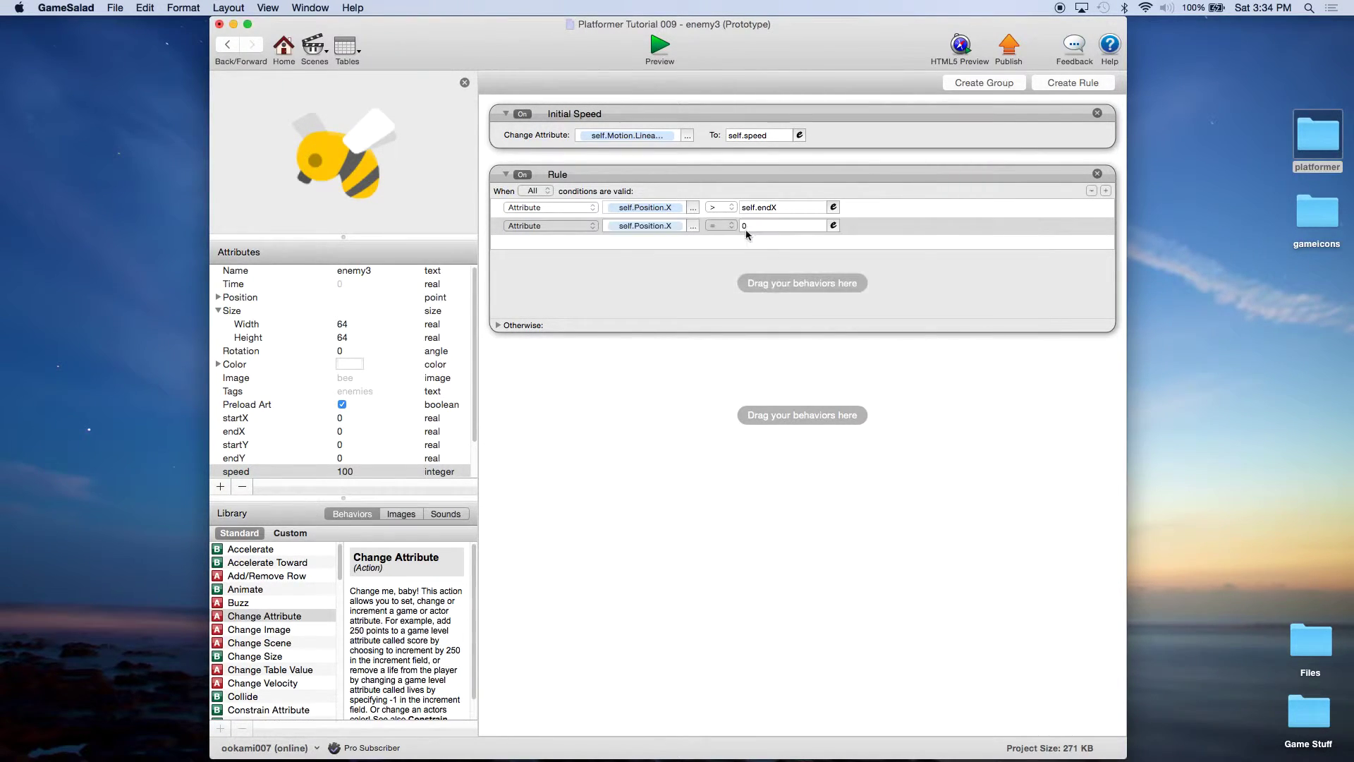
click(720, 224)
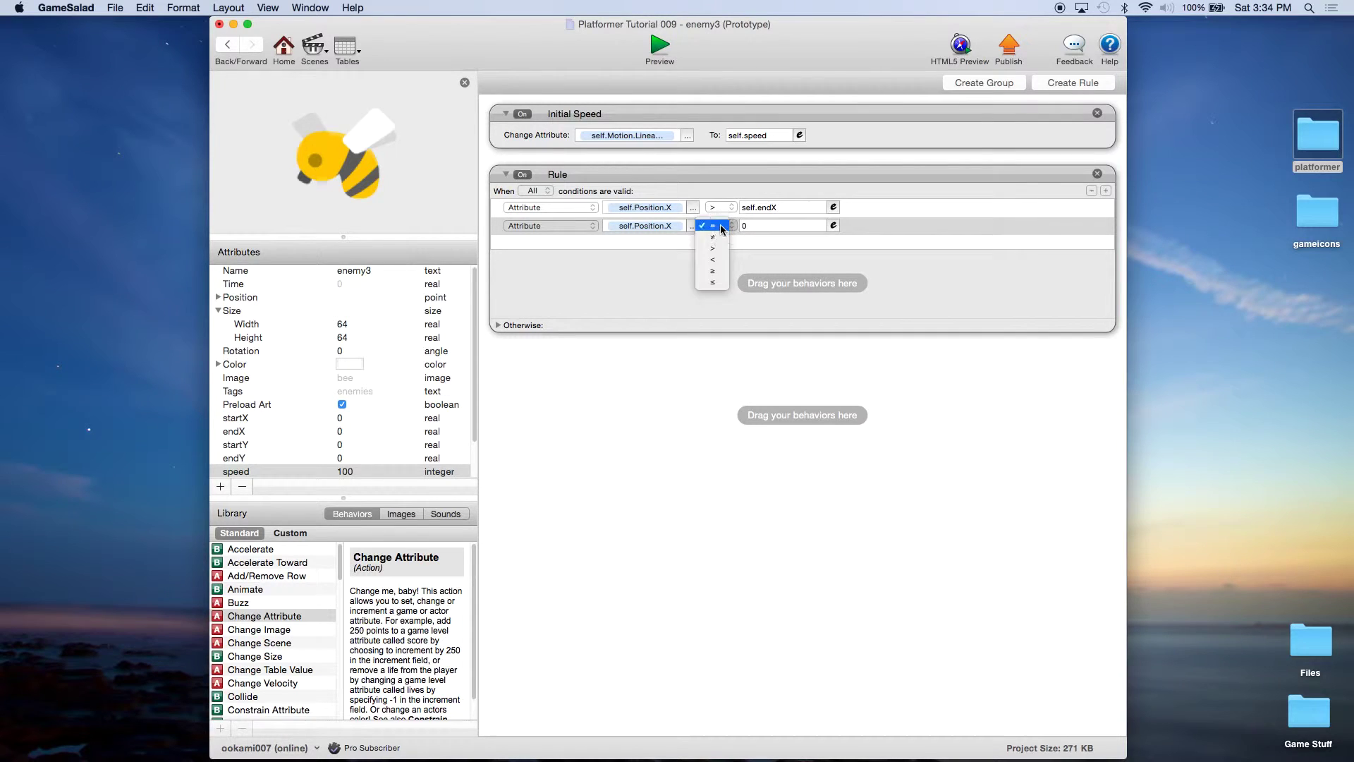
click(717, 261)
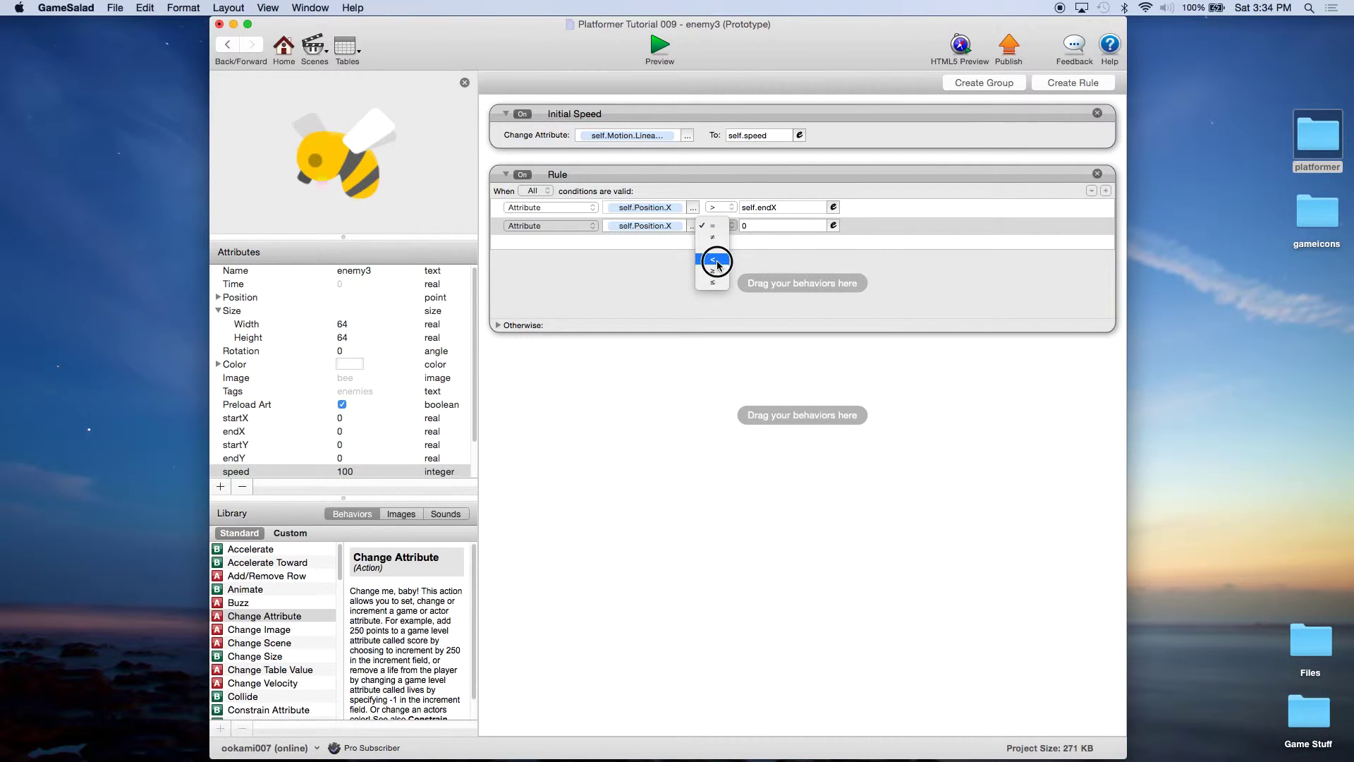
click(832, 225)
click(749, 245)
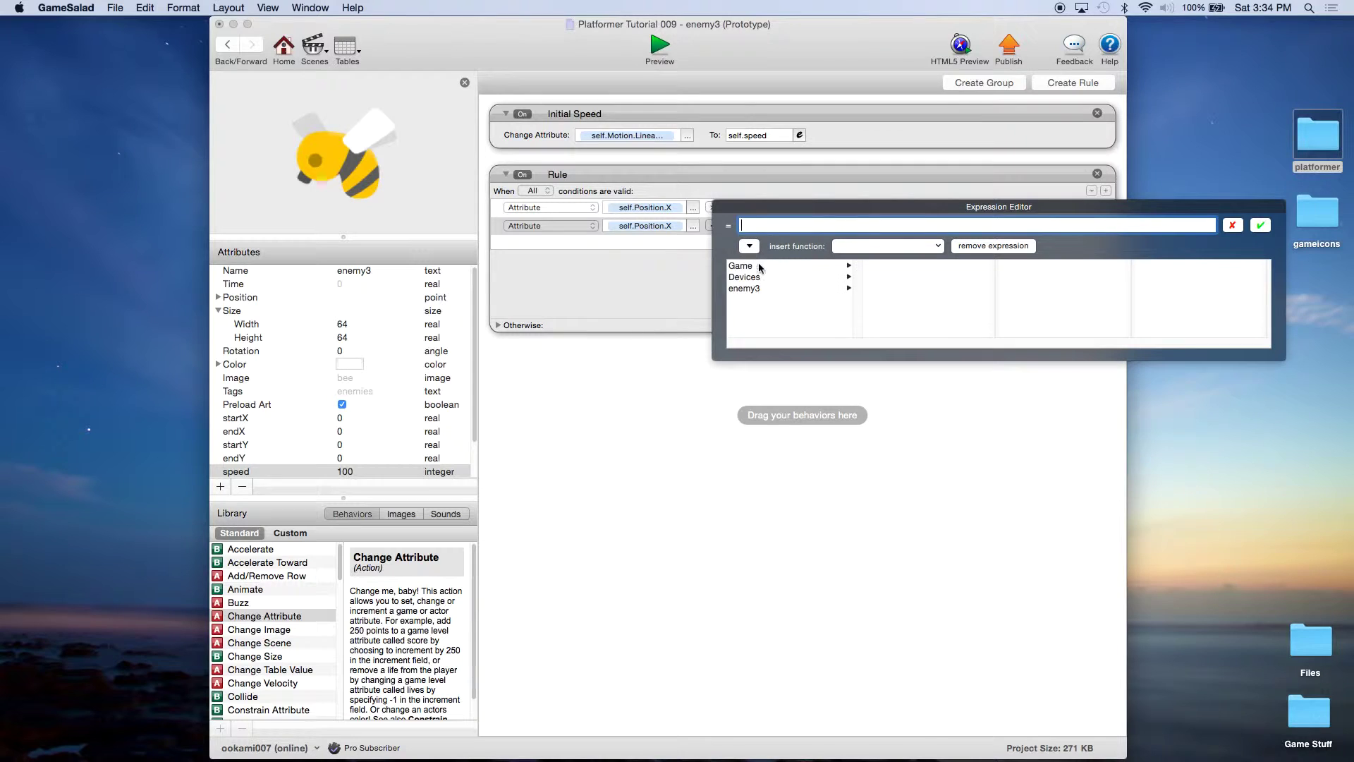
click(755, 286)
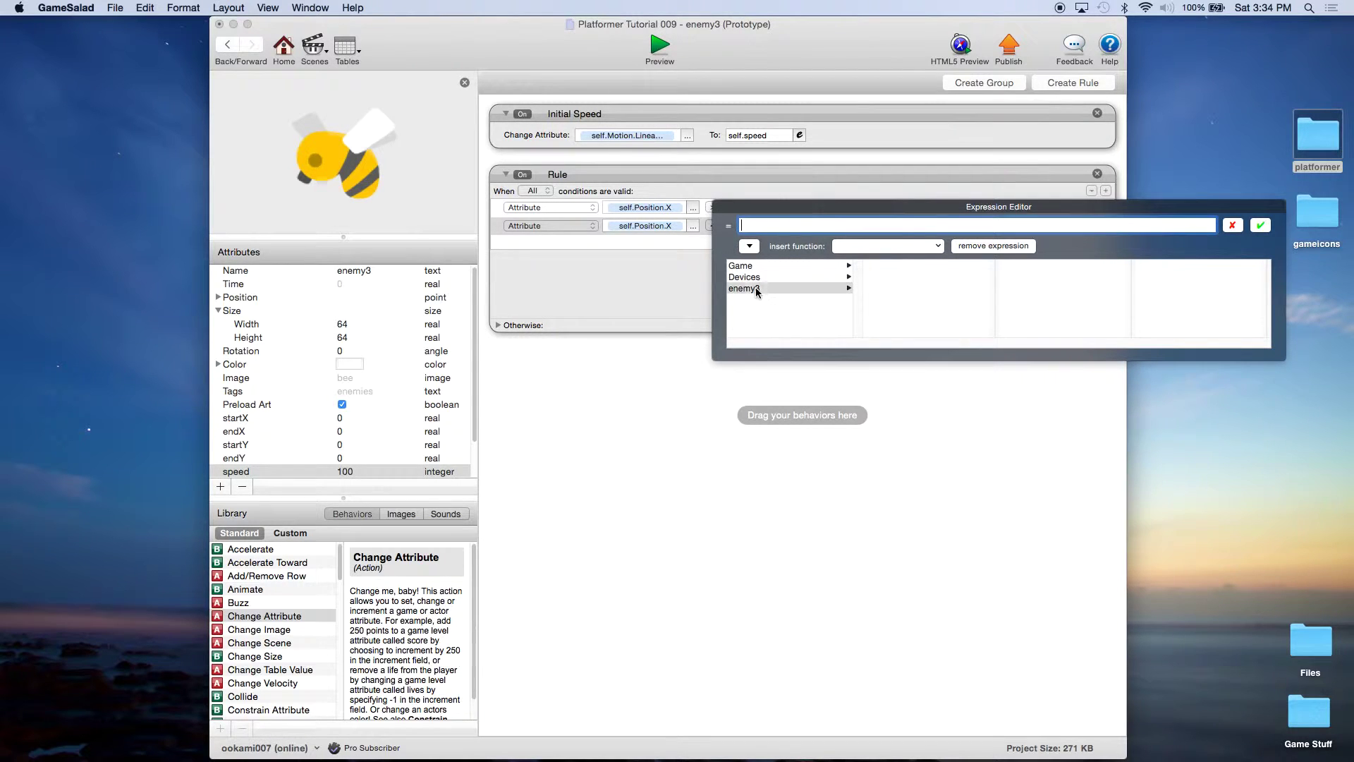
scroll(902, 294, down, 3)
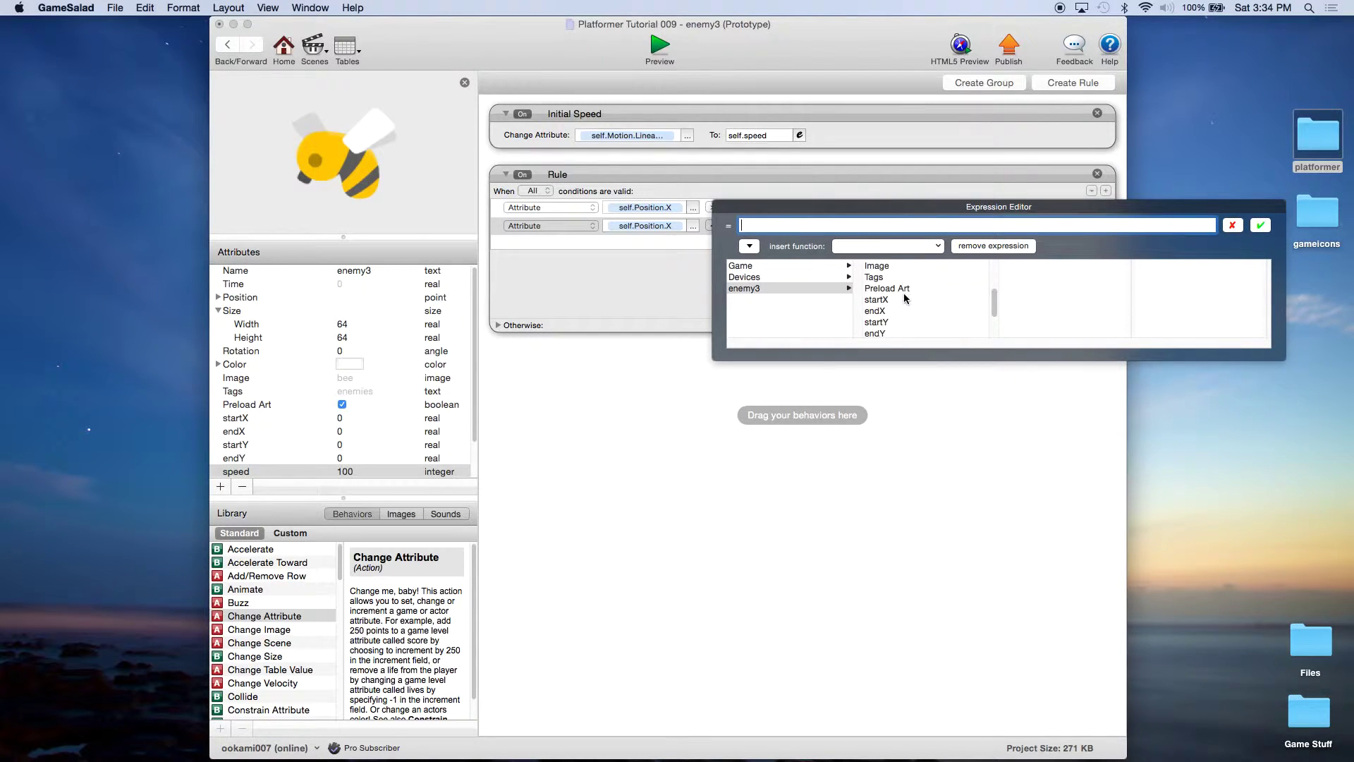
click(875, 310)
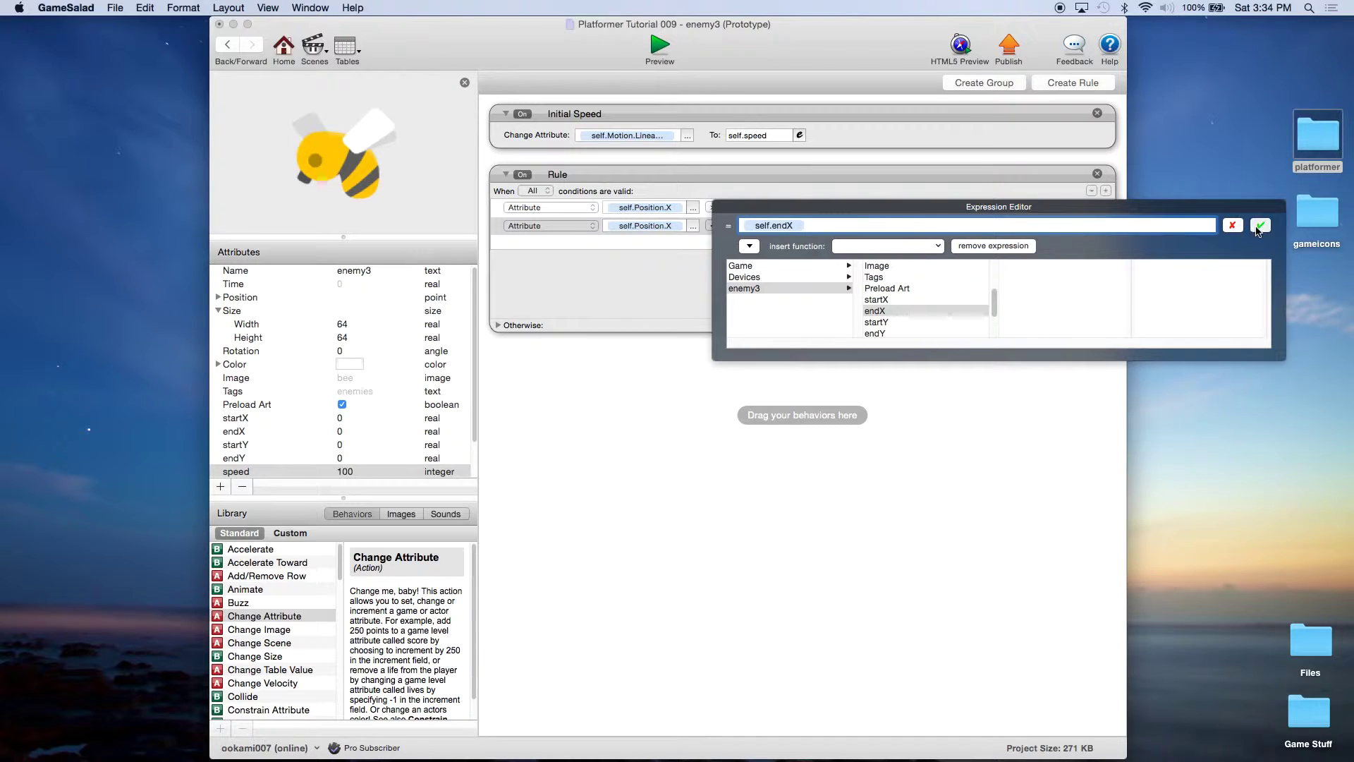
click(1260, 225)
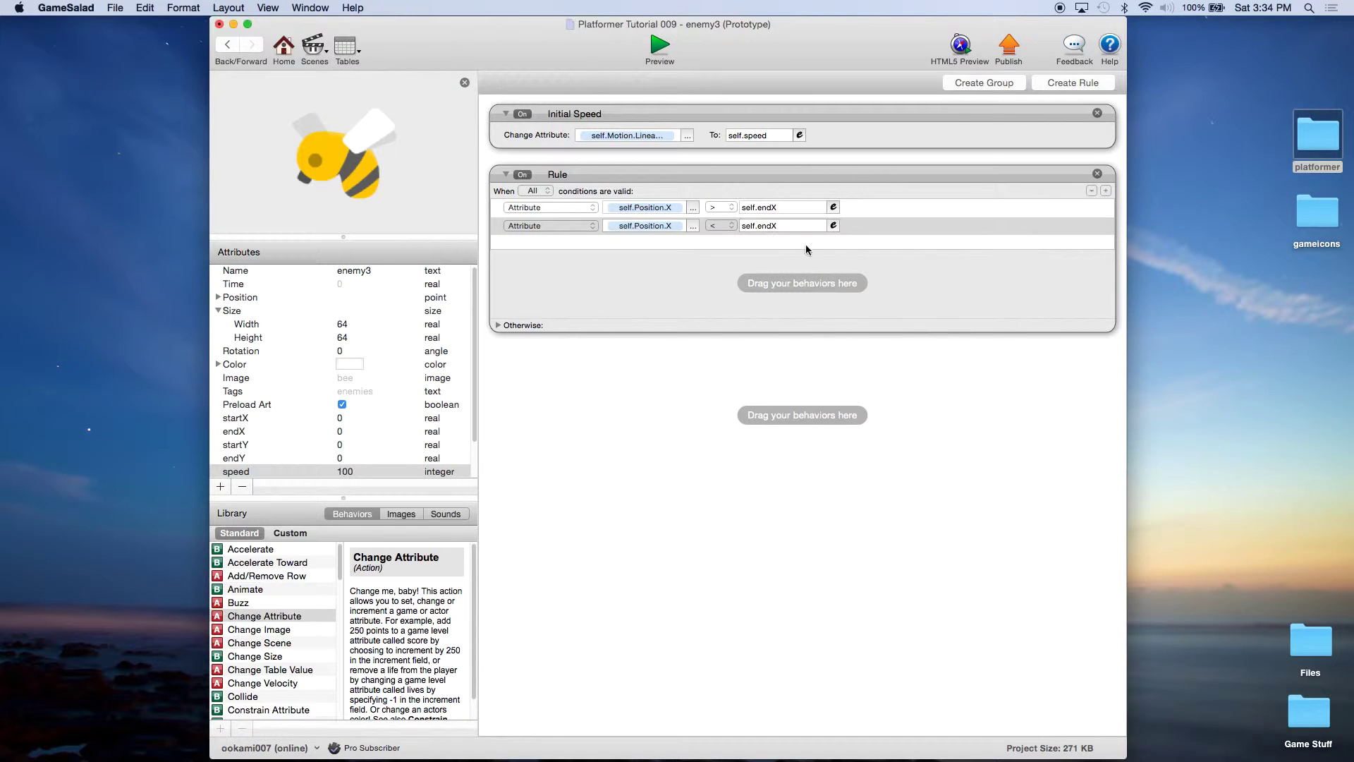
Step: Switch the rule to Any and place a Change Attribute behavior inside it
click(534, 192)
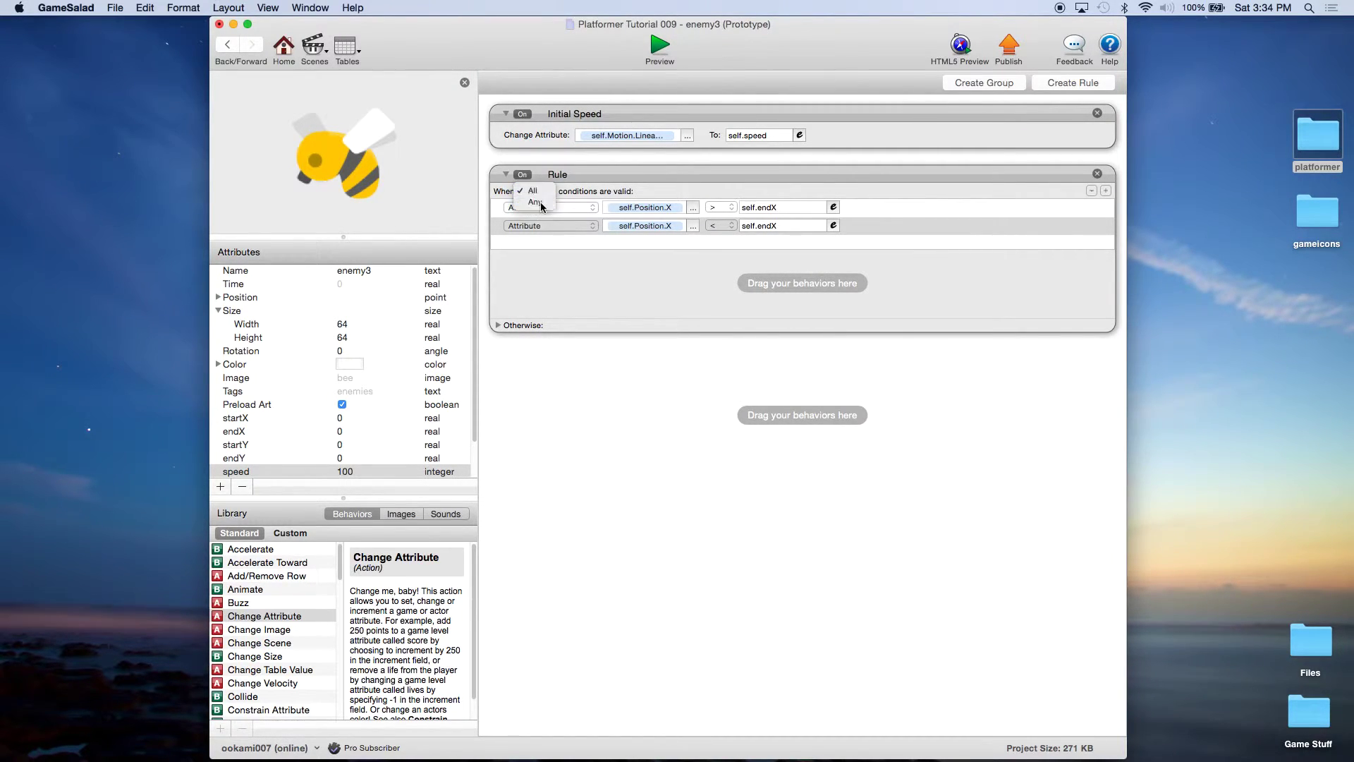
click(541, 207)
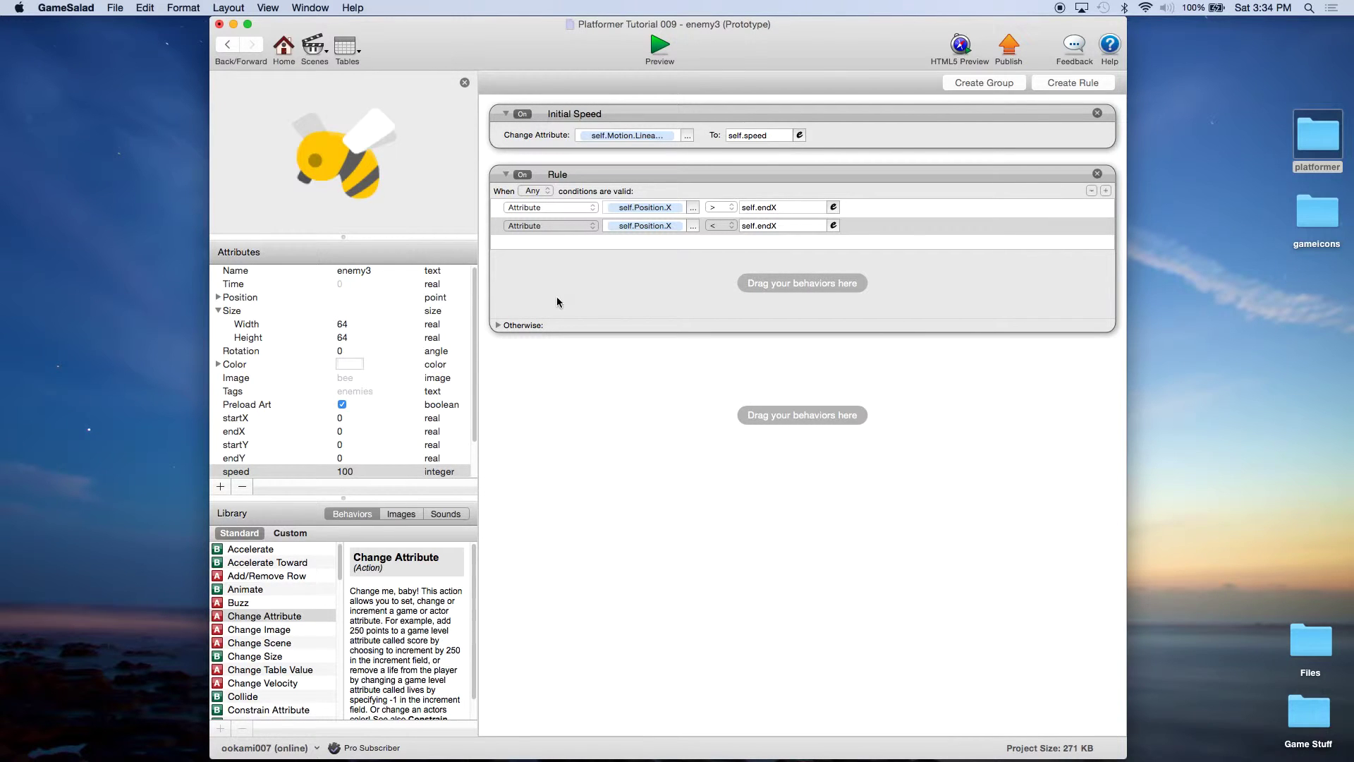
drag(266, 617, 674, 298)
Step: Set the Change Attribute target to self.Motion.Linear Velocity.X
click(698, 288)
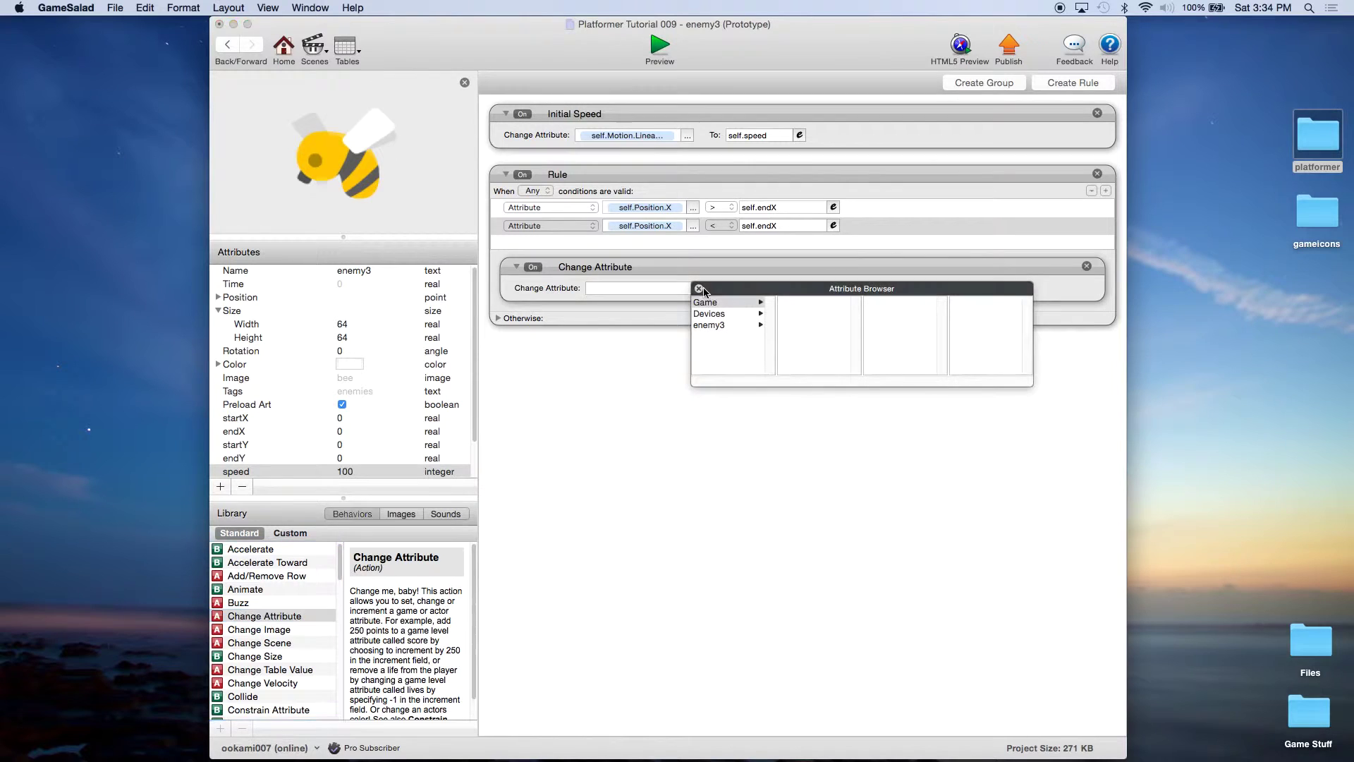
click(723, 325)
scroll(838, 339, down, 2)
scroll(838, 339, down, 3)
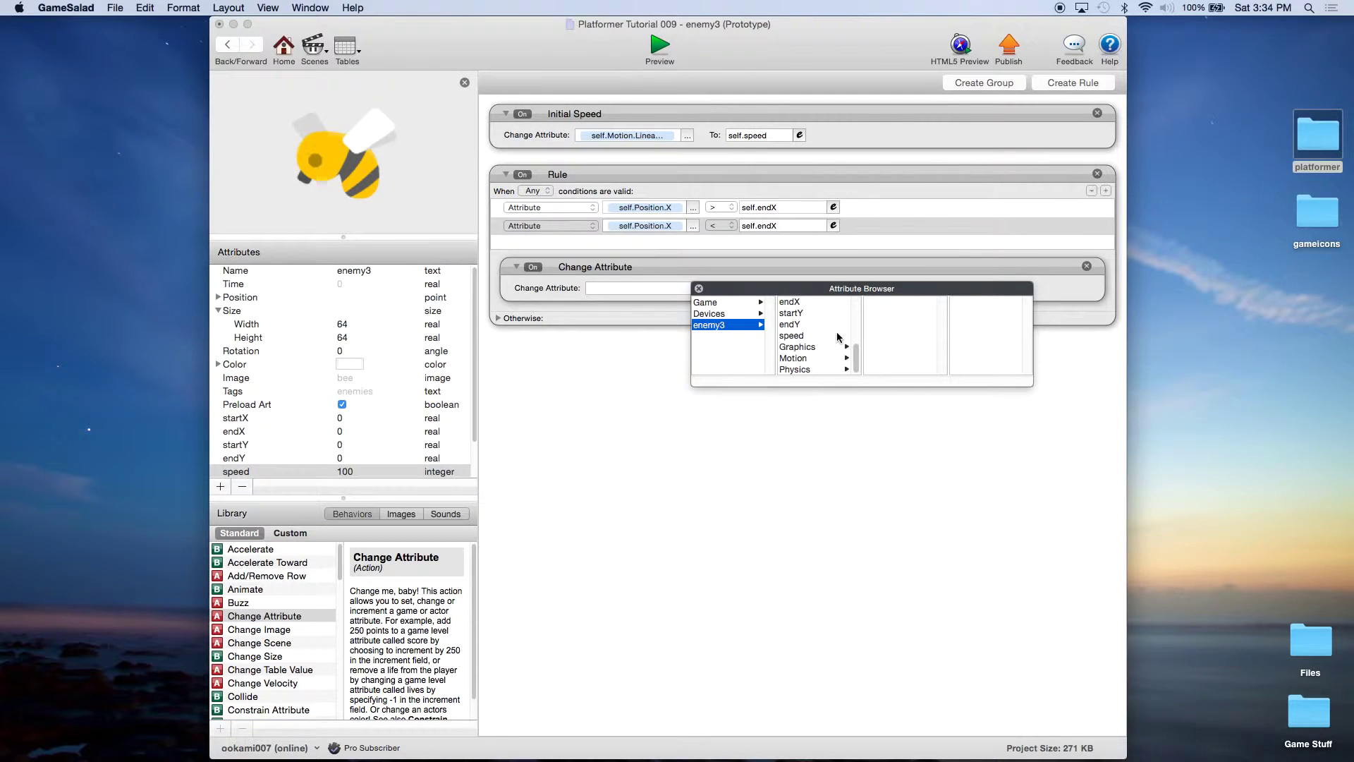
click(826, 358)
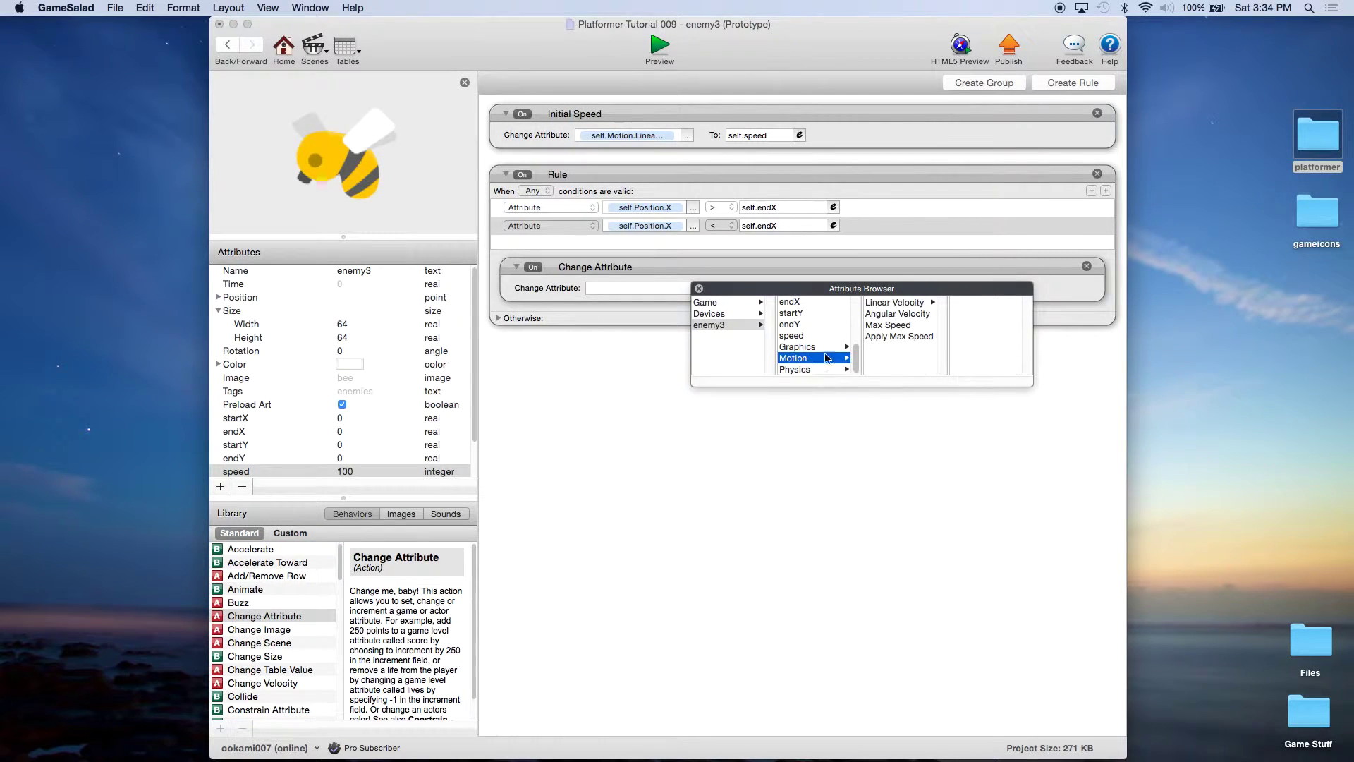
click(894, 303)
click(958, 302)
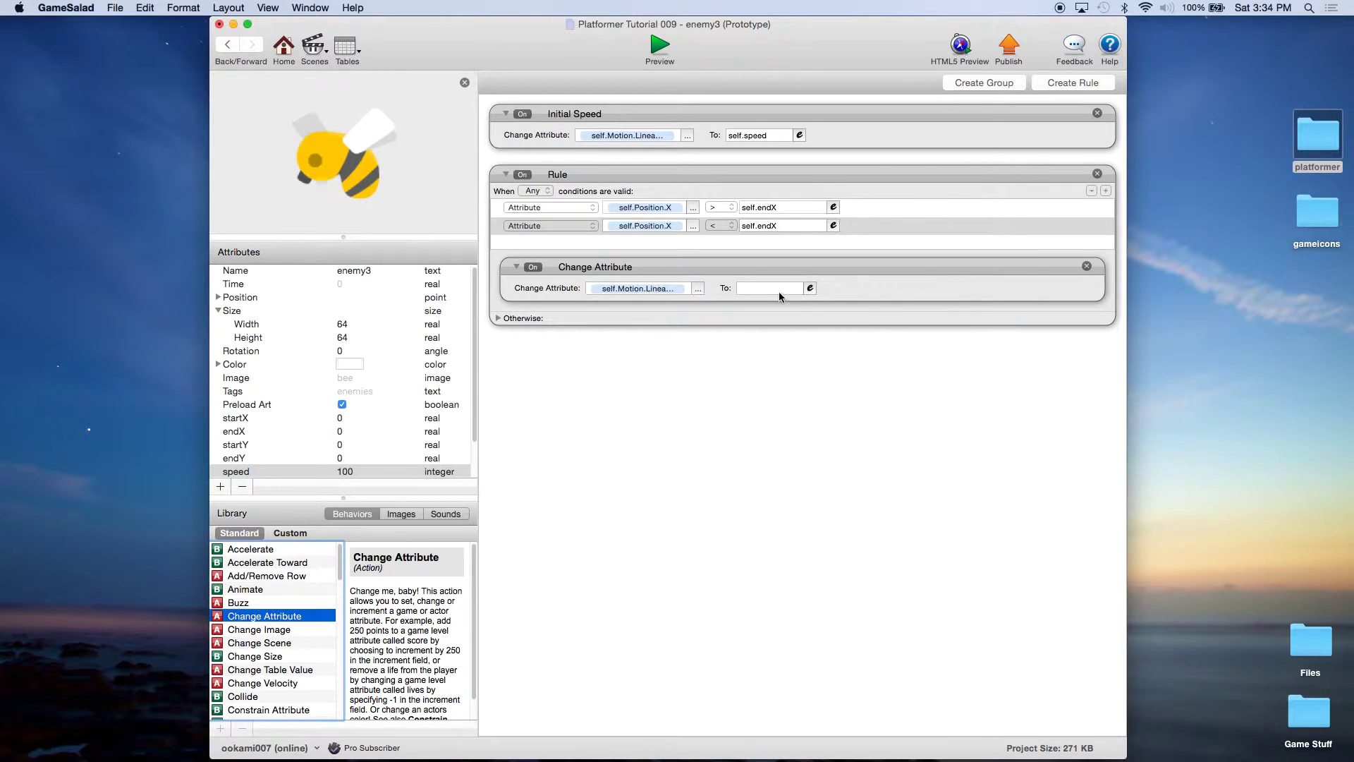
Step: Enter -(self.Motion.Linear Velocity.X) as the new value and confirm it
click(809, 288)
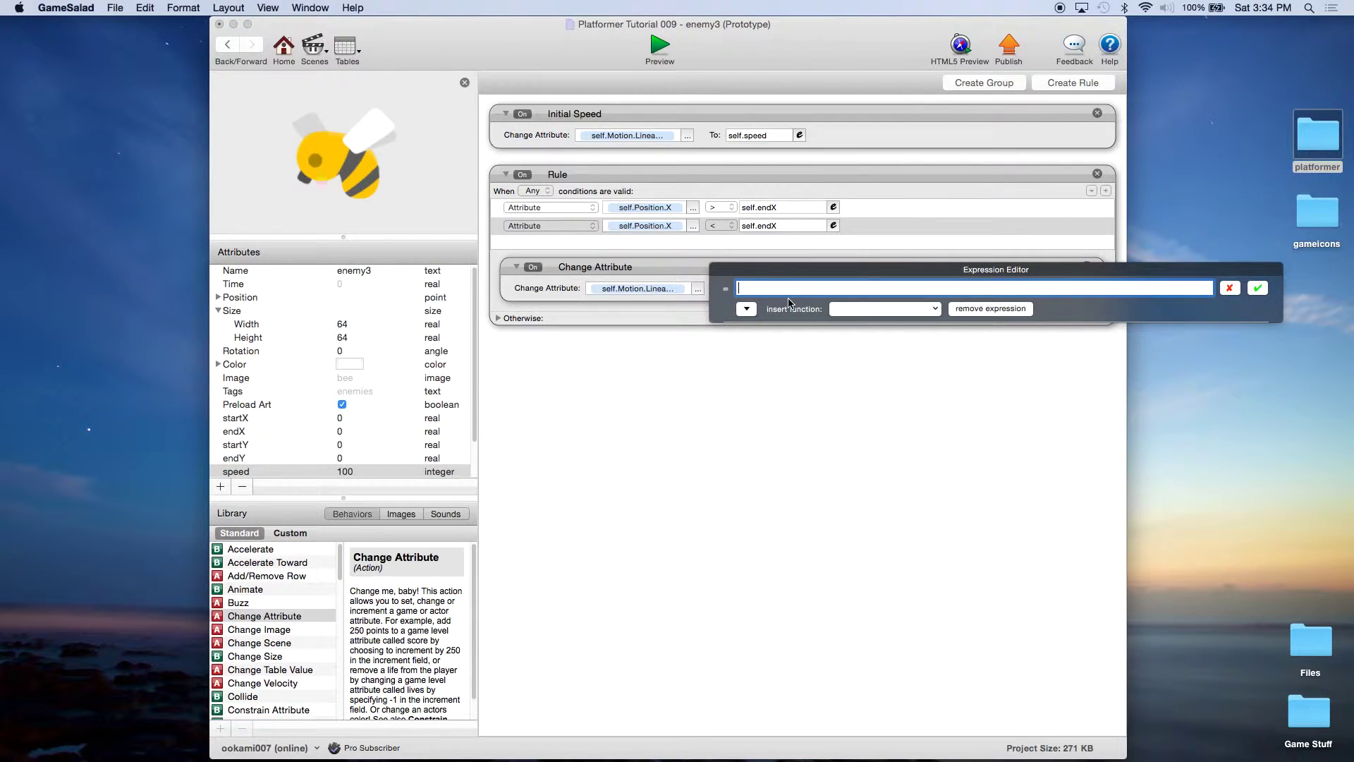
text(-()
click(746, 308)
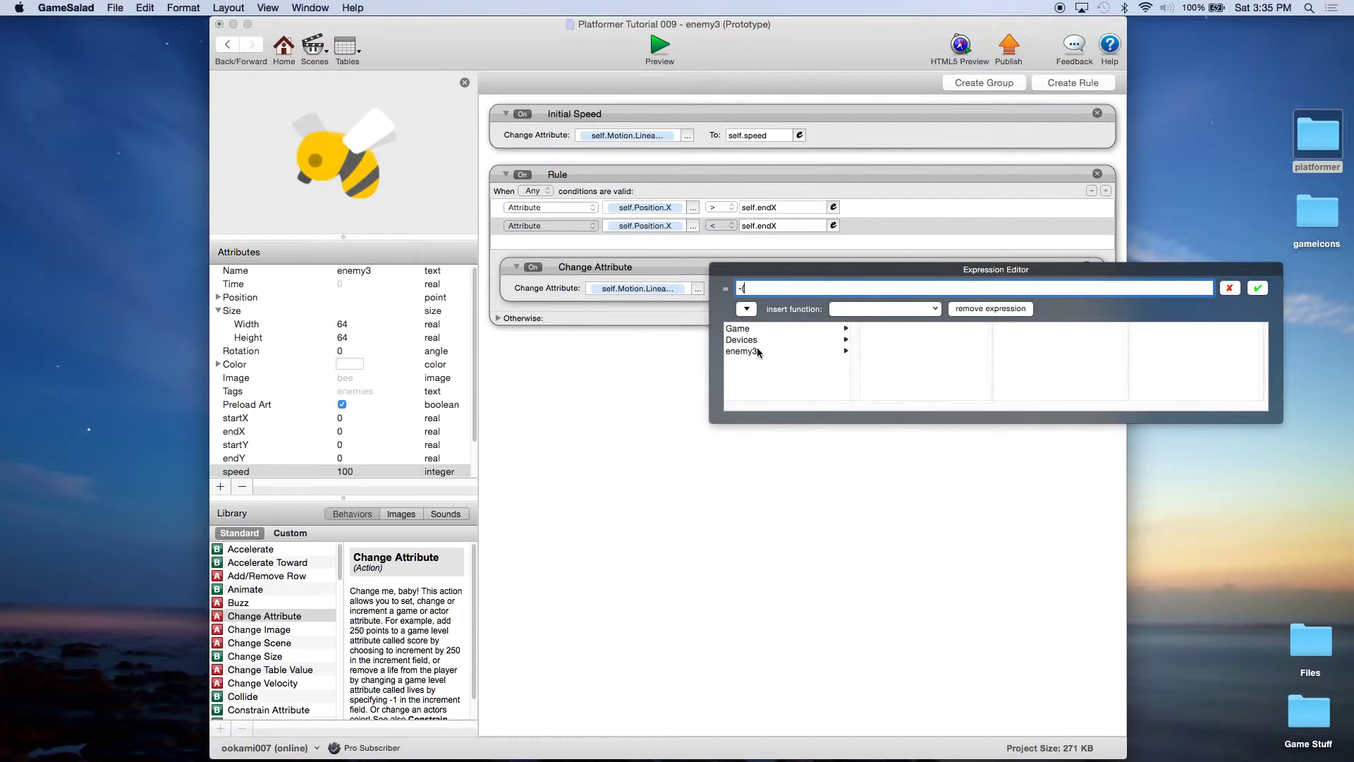
click(757, 350)
scroll(913, 358, down, 5)
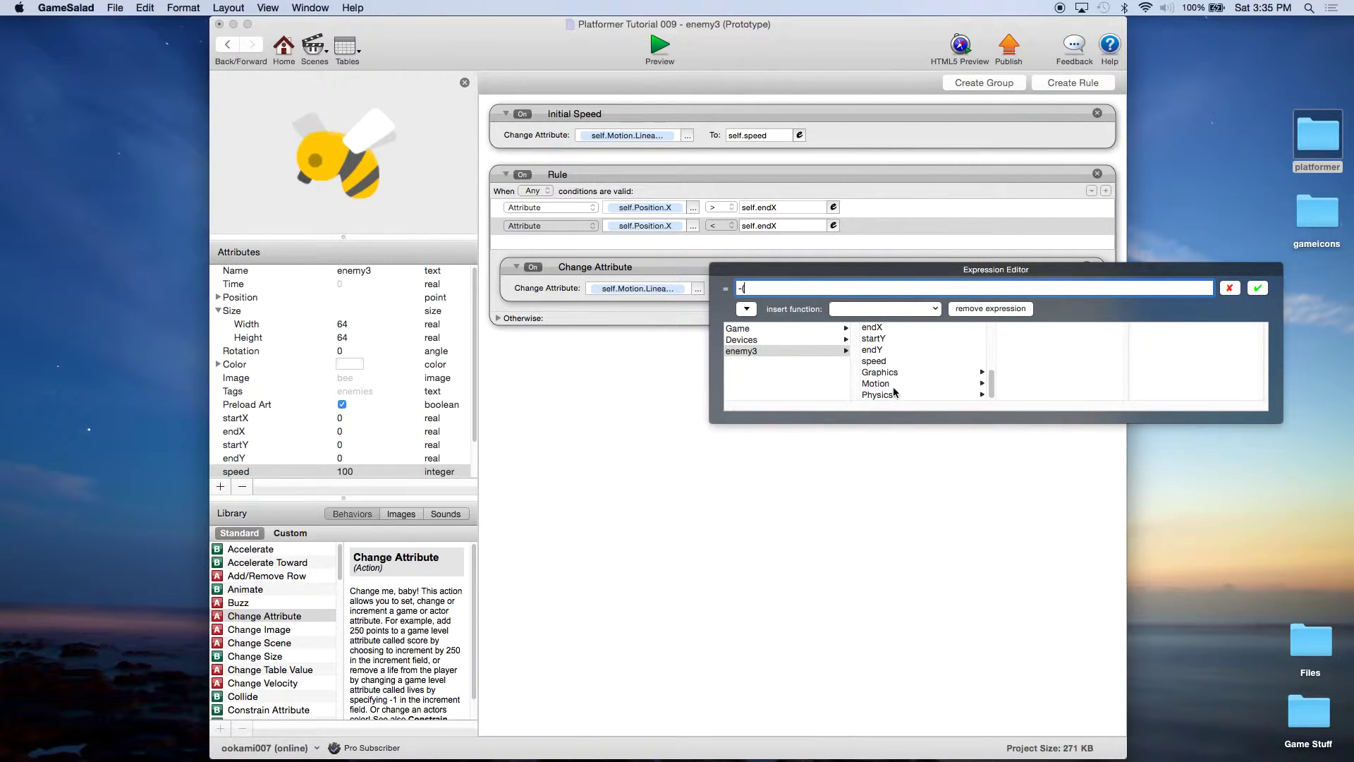
click(887, 384)
click(1027, 330)
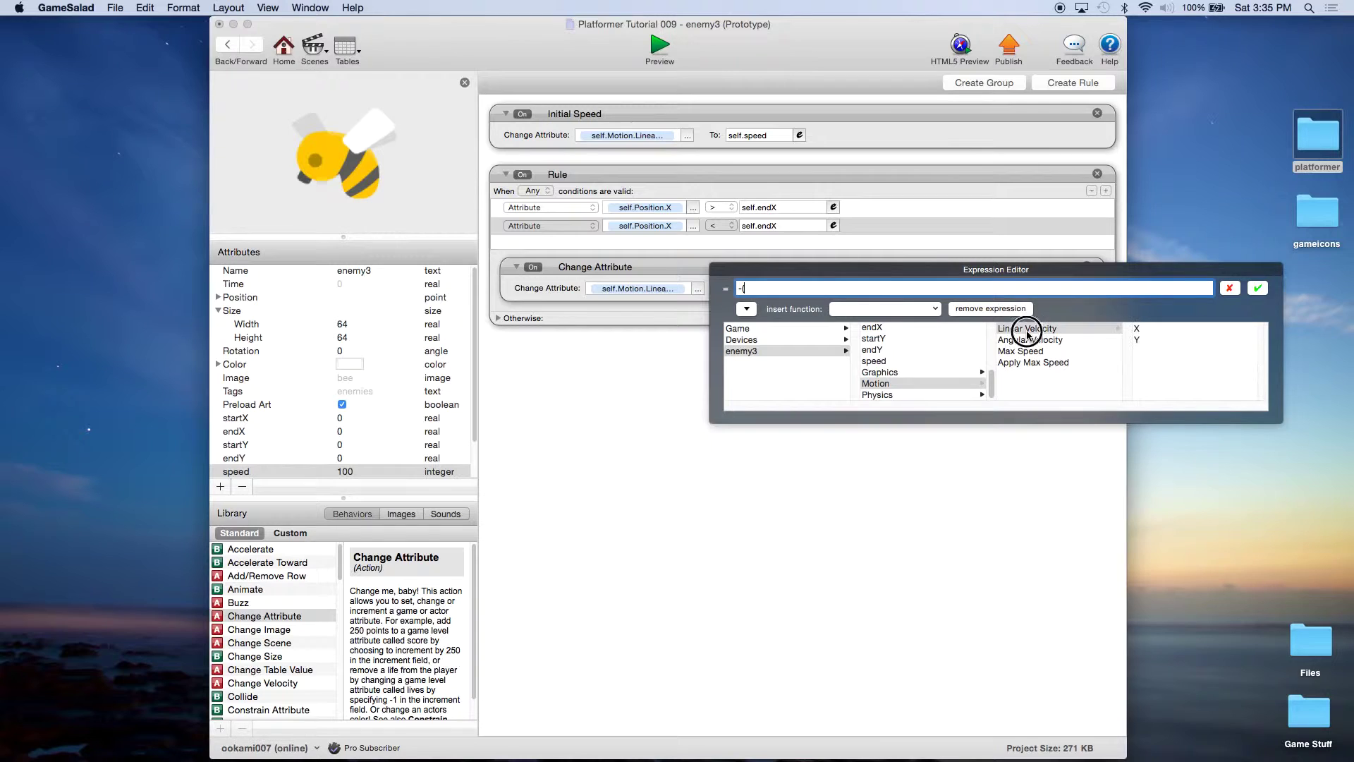
click(1140, 329)
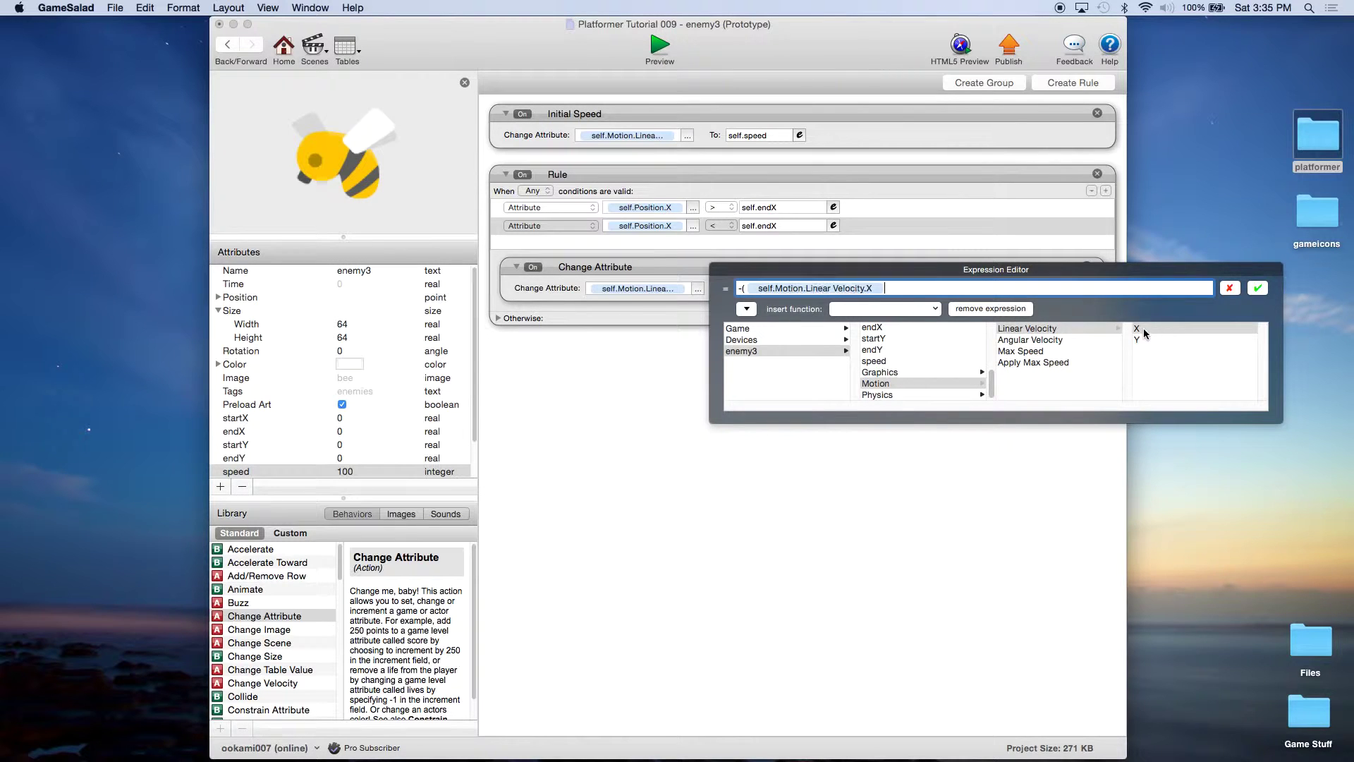
click(1257, 288)
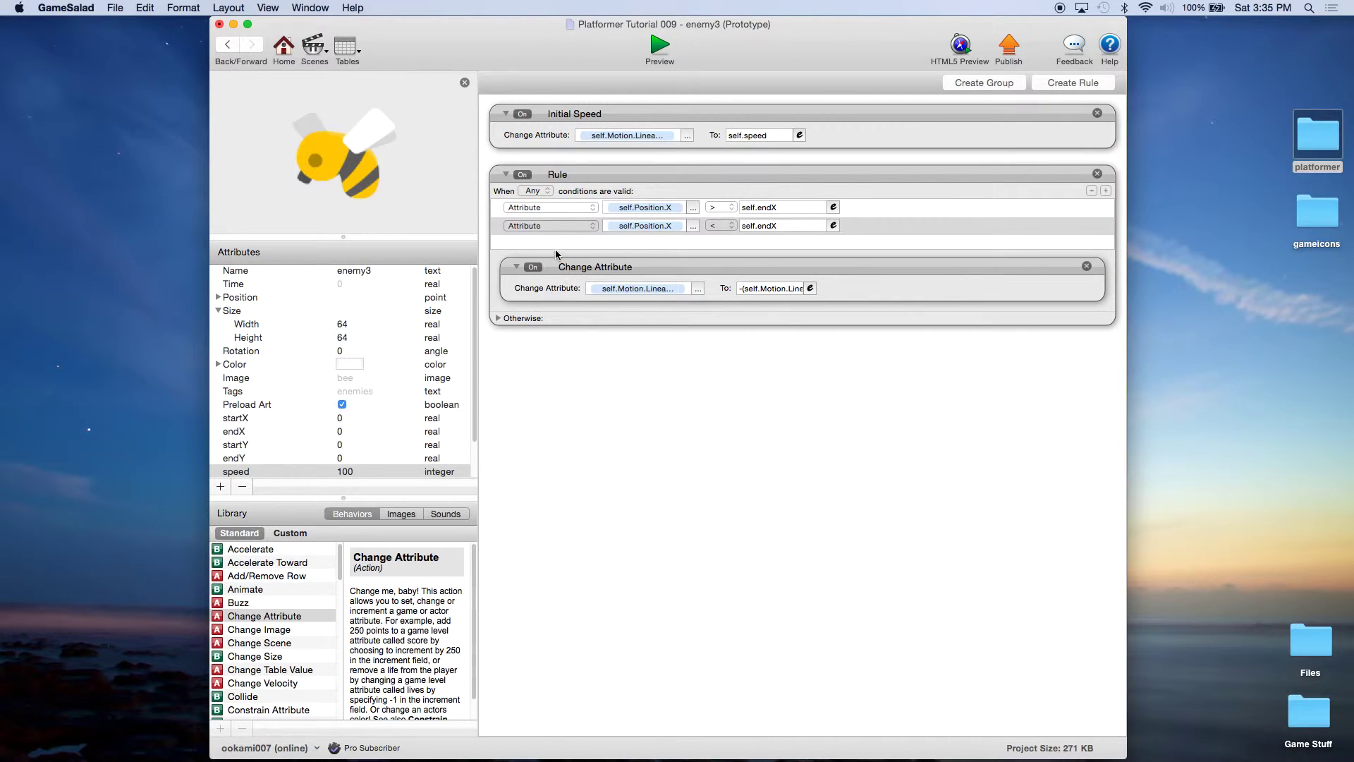
click(539, 191)
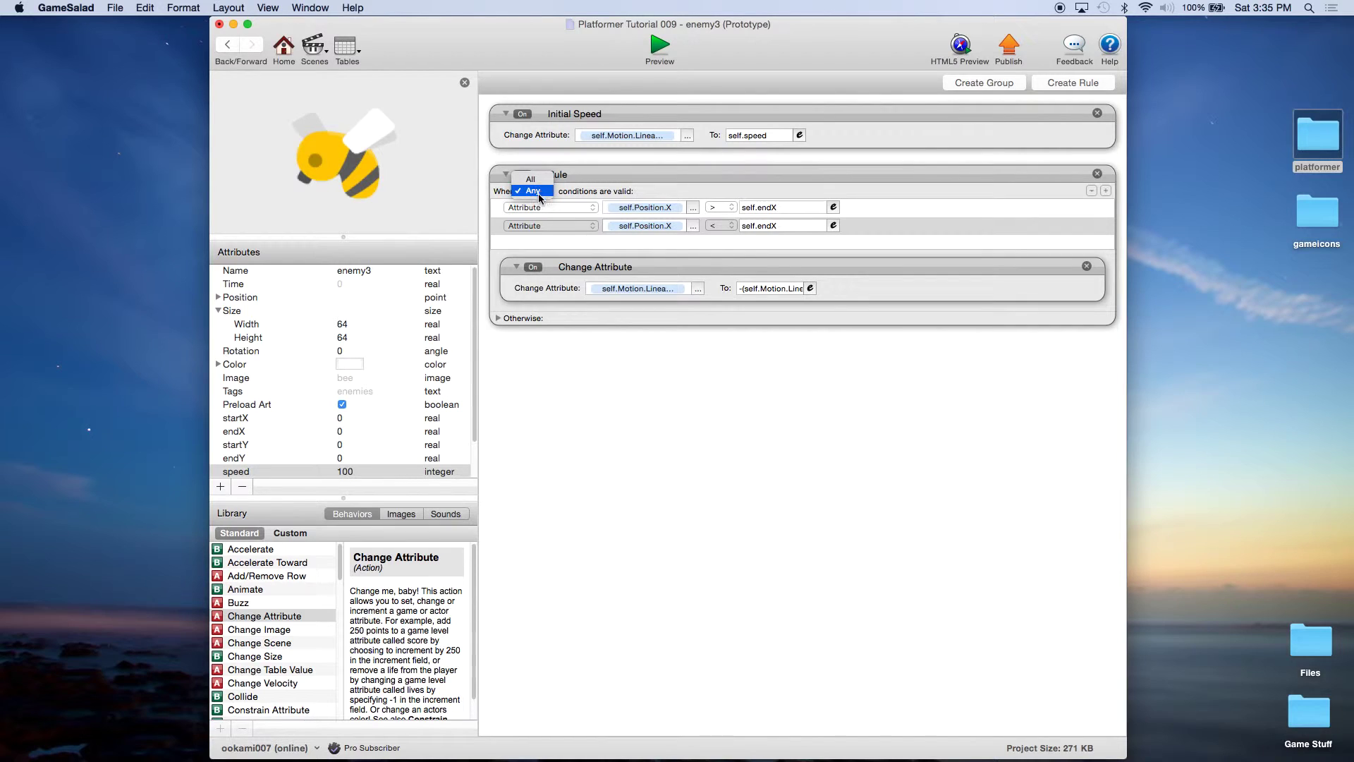
Step: Keep the rule firing on any condition, rename it 'Horizontal Rules', and save the project
click(540, 191)
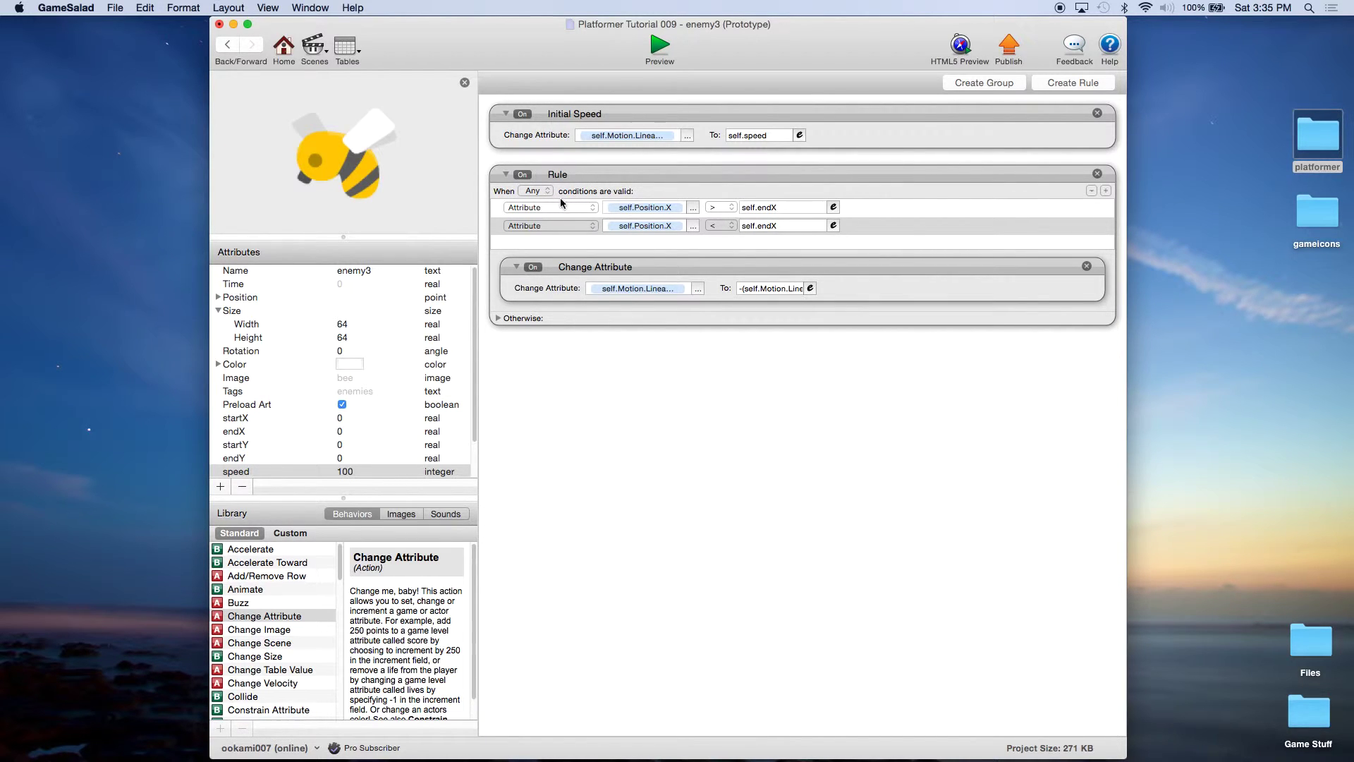
double_click(588, 174)
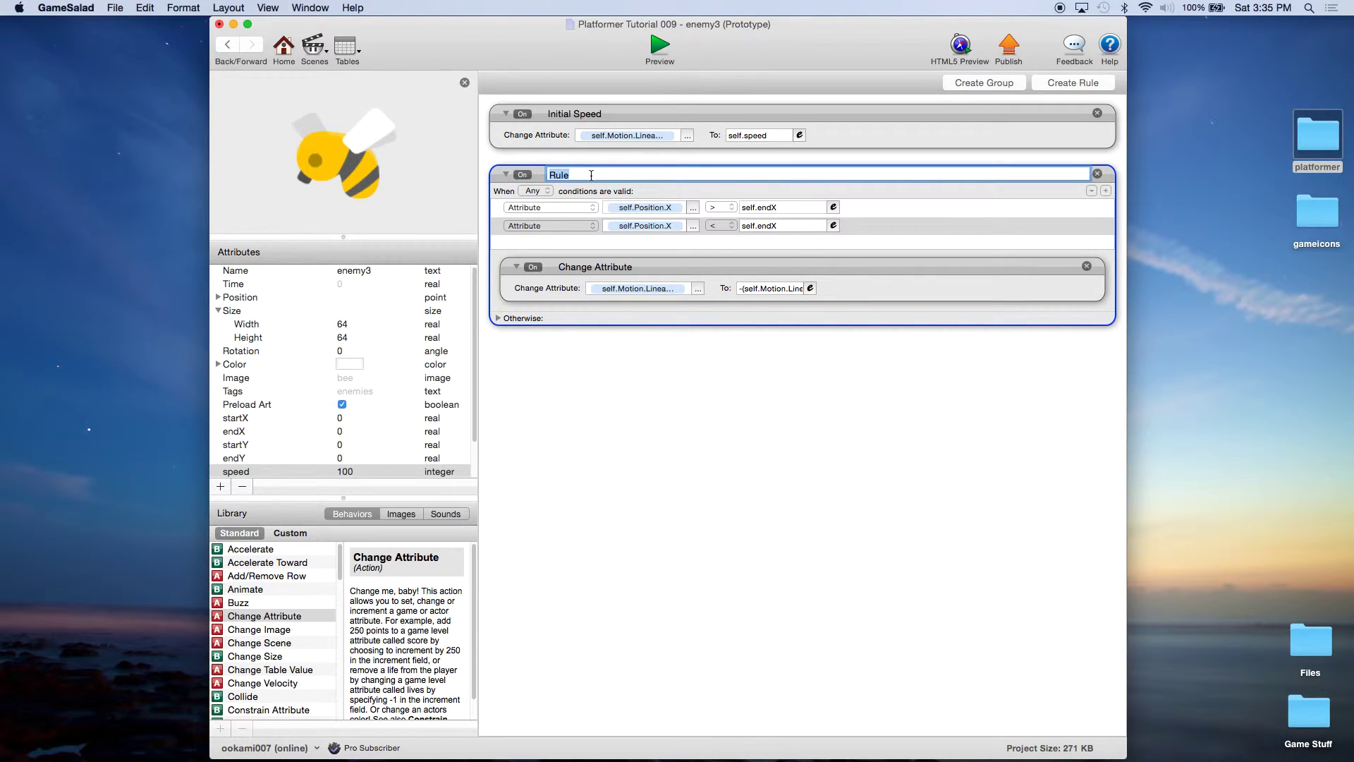
text(Horizonta)
text(les)
key(Return)
click(730, 377)
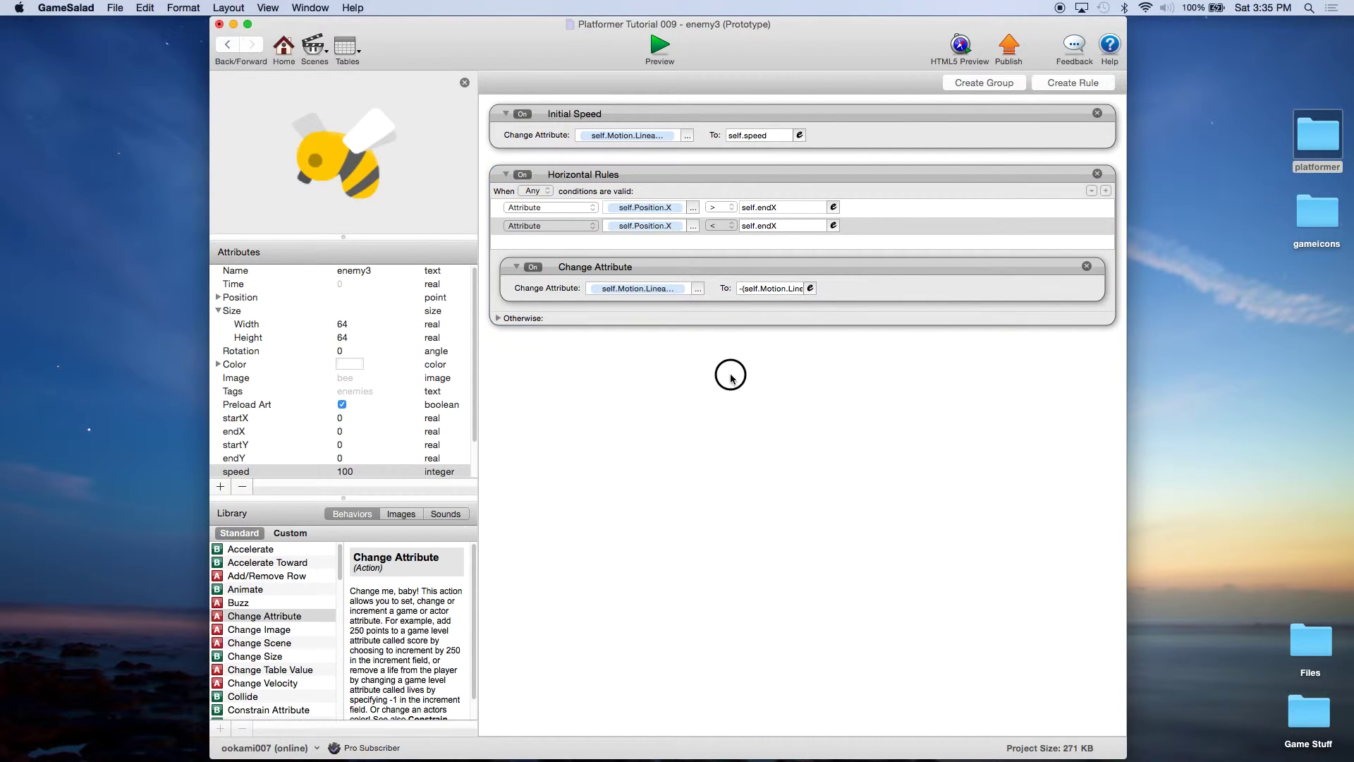
click(114, 9)
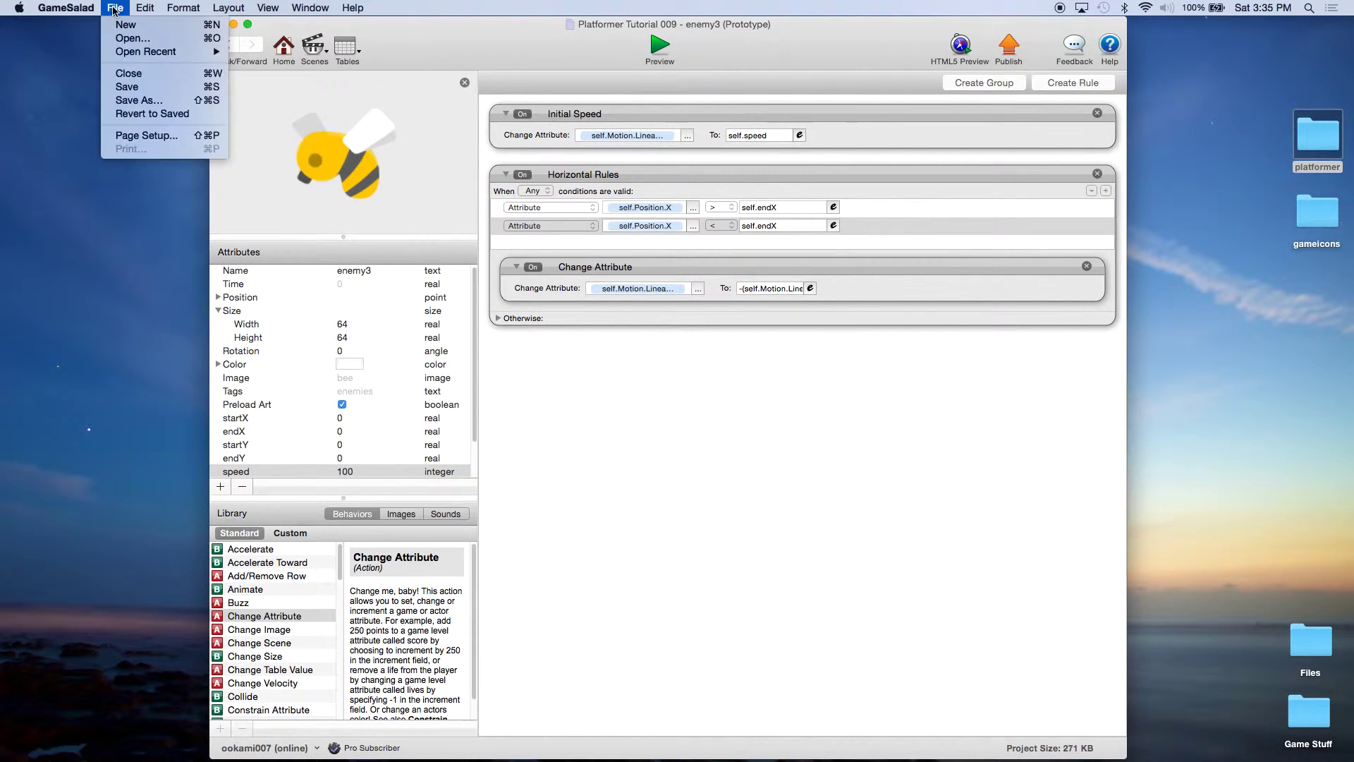
click(128, 86)
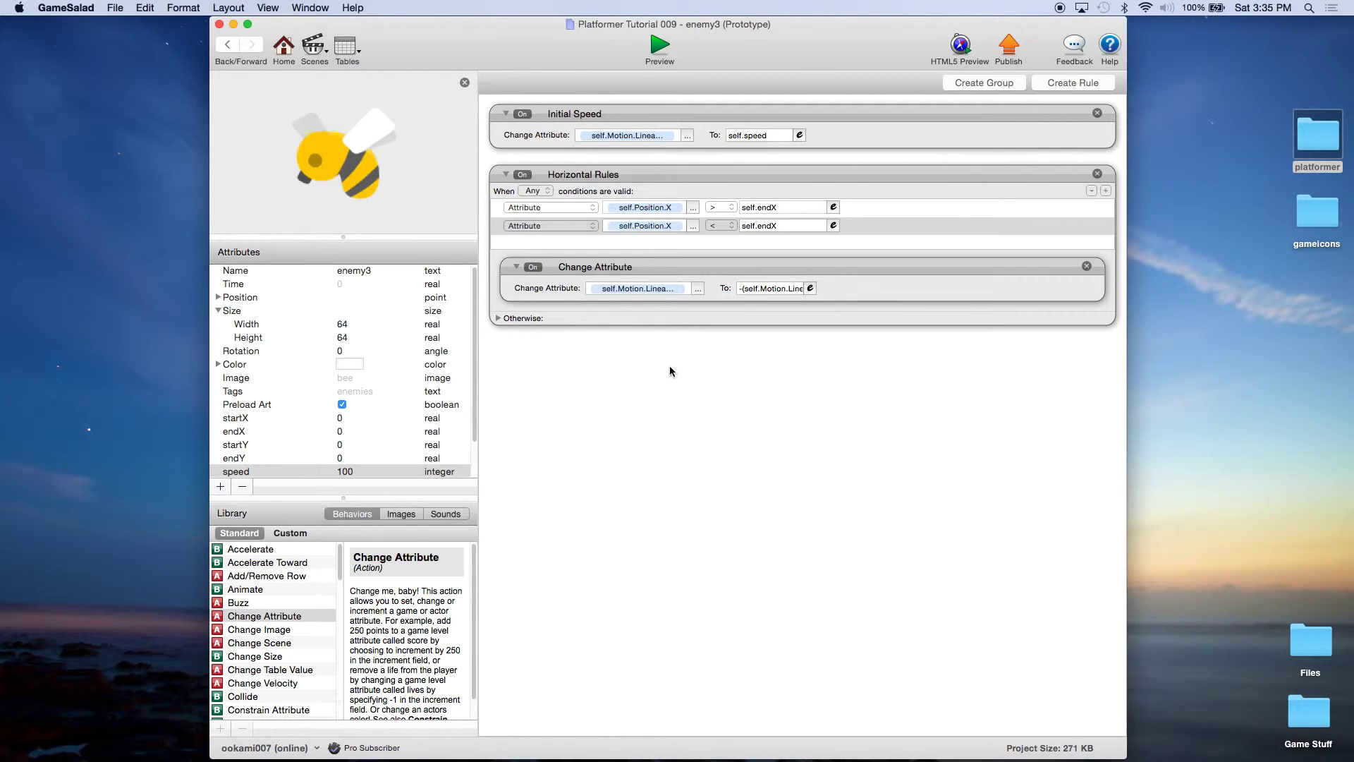
Step: Add a 14 fps Animate behavior to enemy3 with the bee and bee_m frames
drag(245, 588, 640, 370)
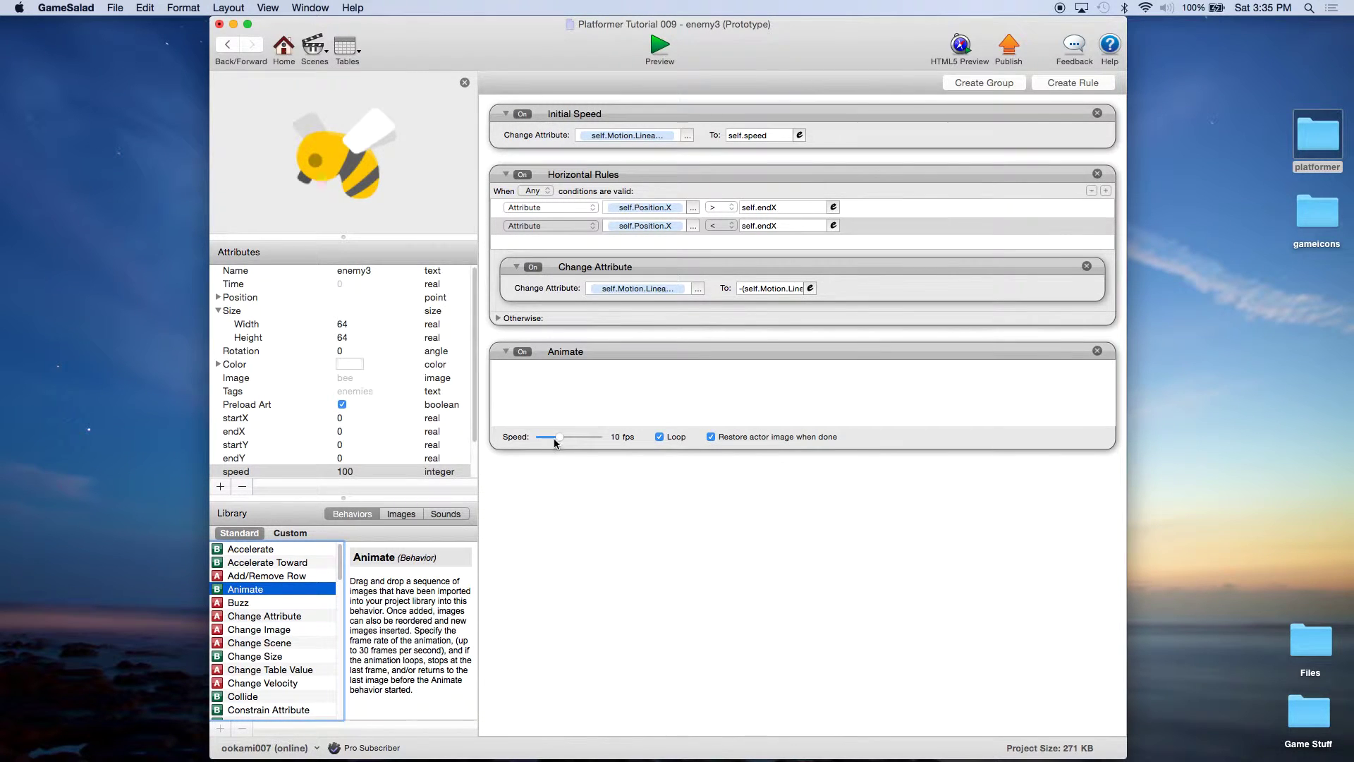
drag(560, 438, 569, 441)
click(402, 514)
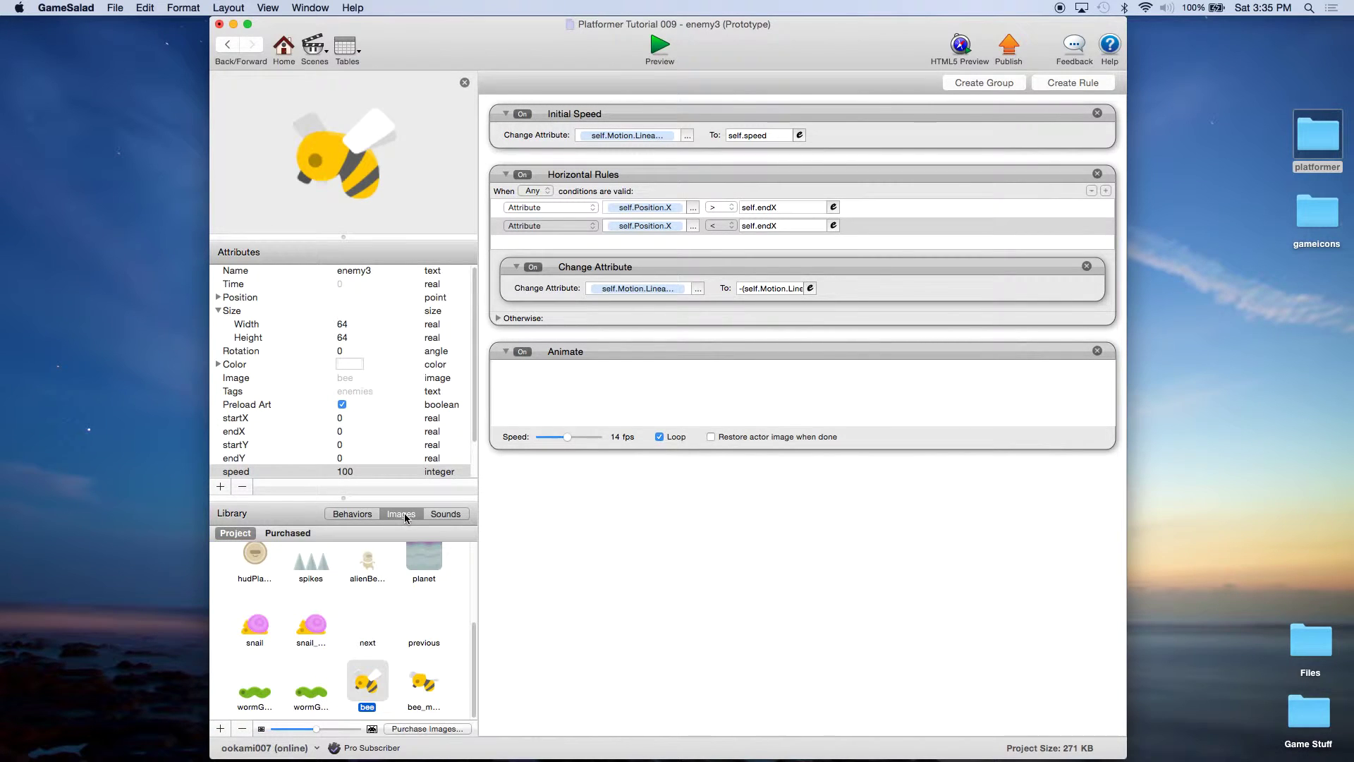
drag(378, 680, 564, 385)
drag(432, 688, 601, 401)
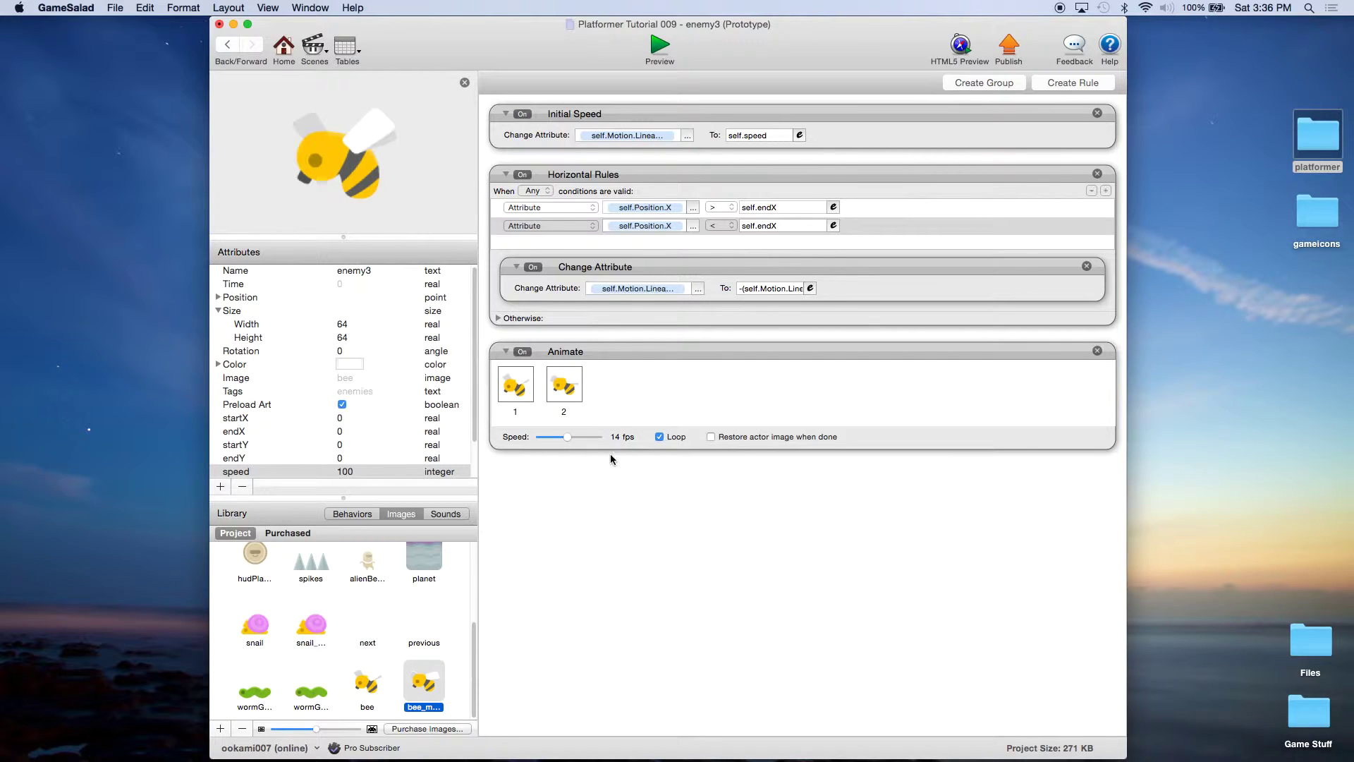
Step: Add a blank Change Attribute action below the animation
click(584, 516)
click(353, 516)
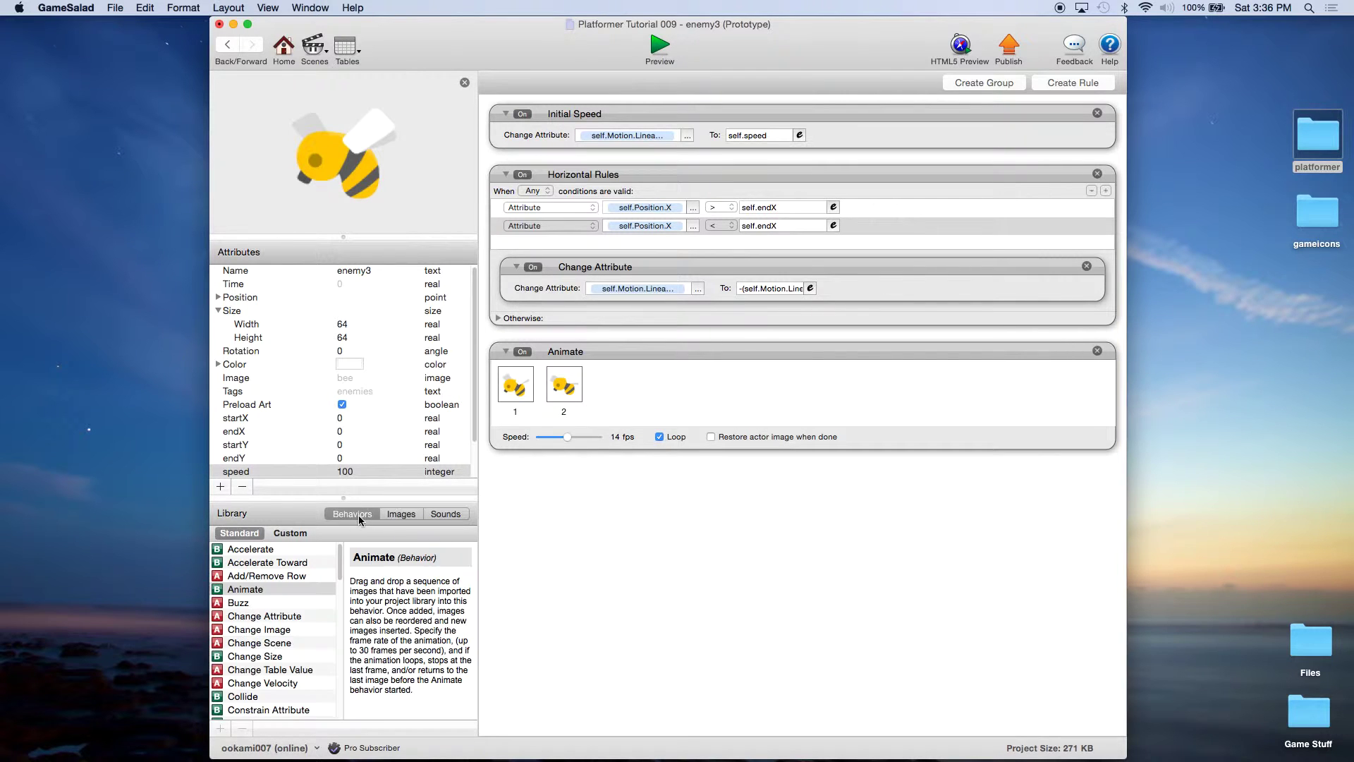
drag(264, 615, 610, 509)
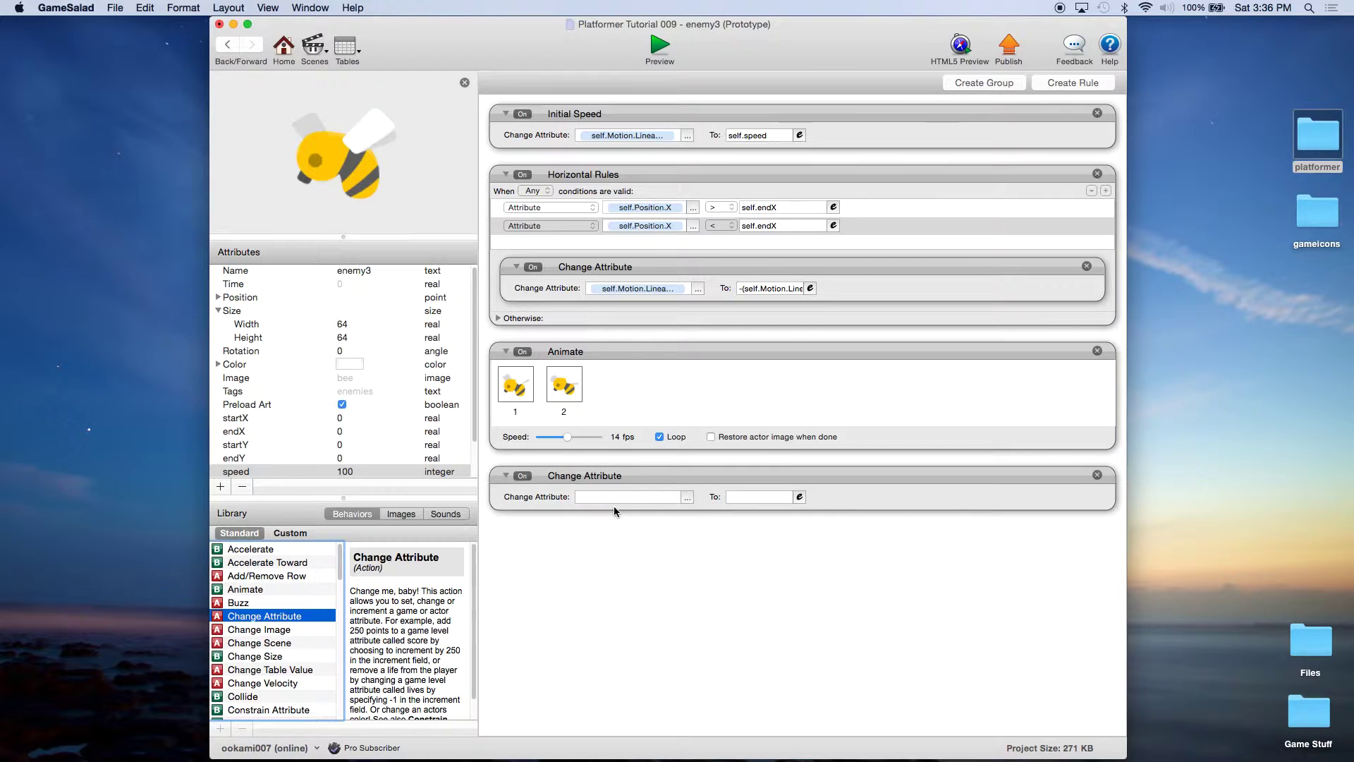
Step: Wrap the new Change Attribute in a rule named 'Change Image Direction'
click(1063, 478)
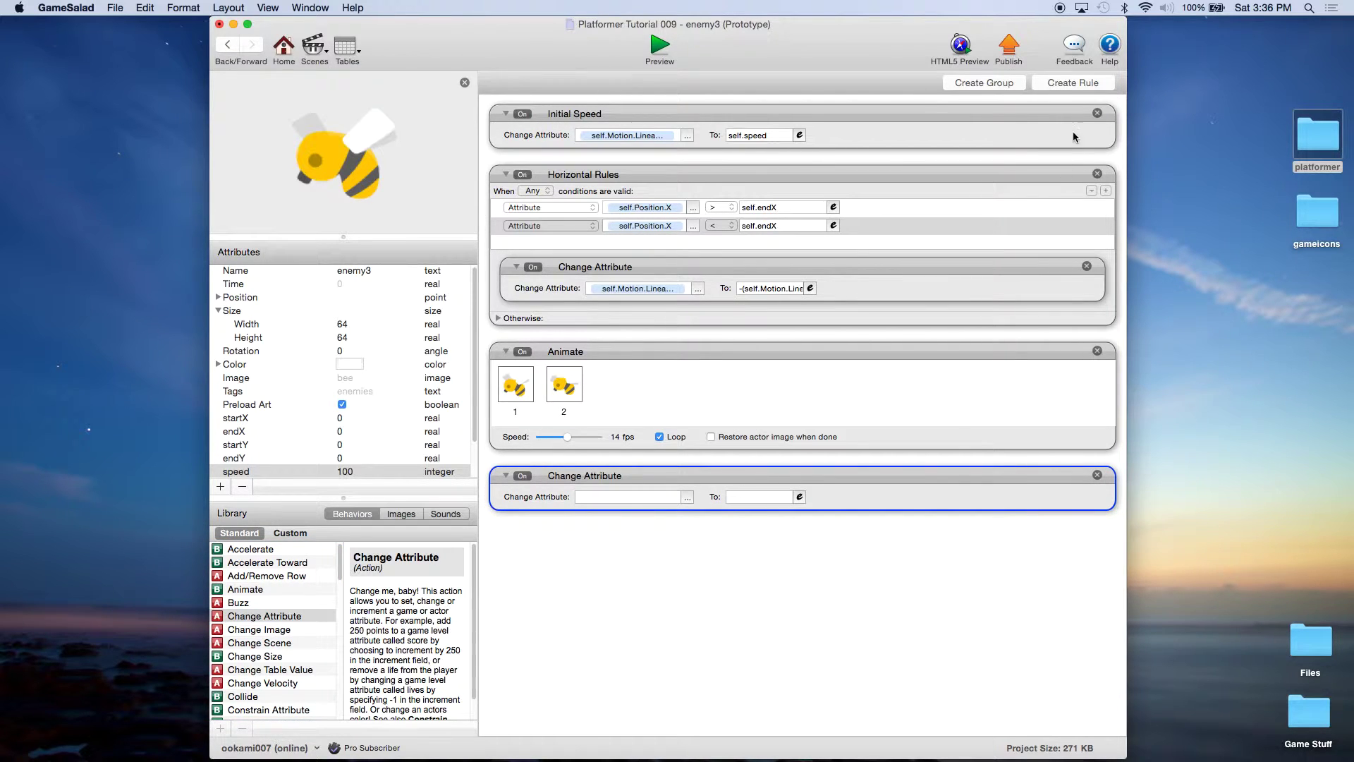
click(1076, 82)
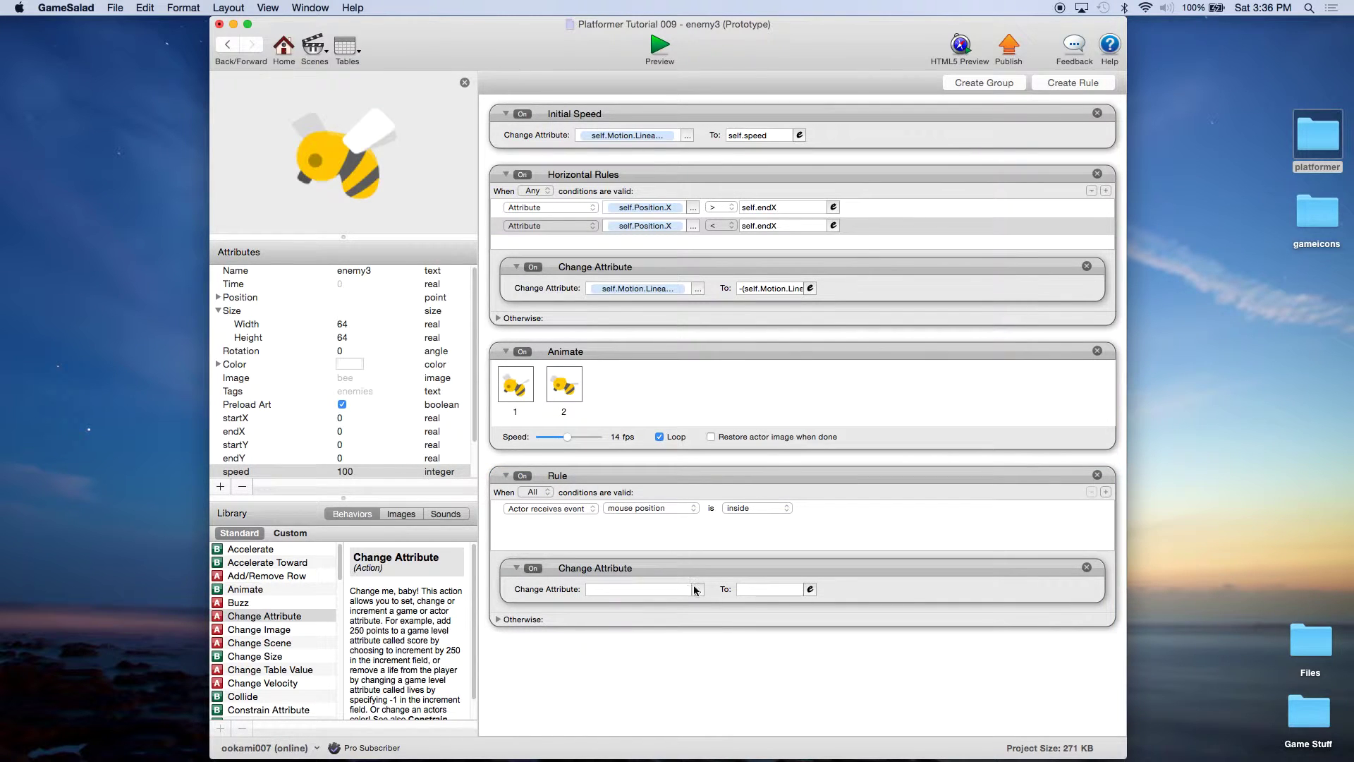
click(672, 565)
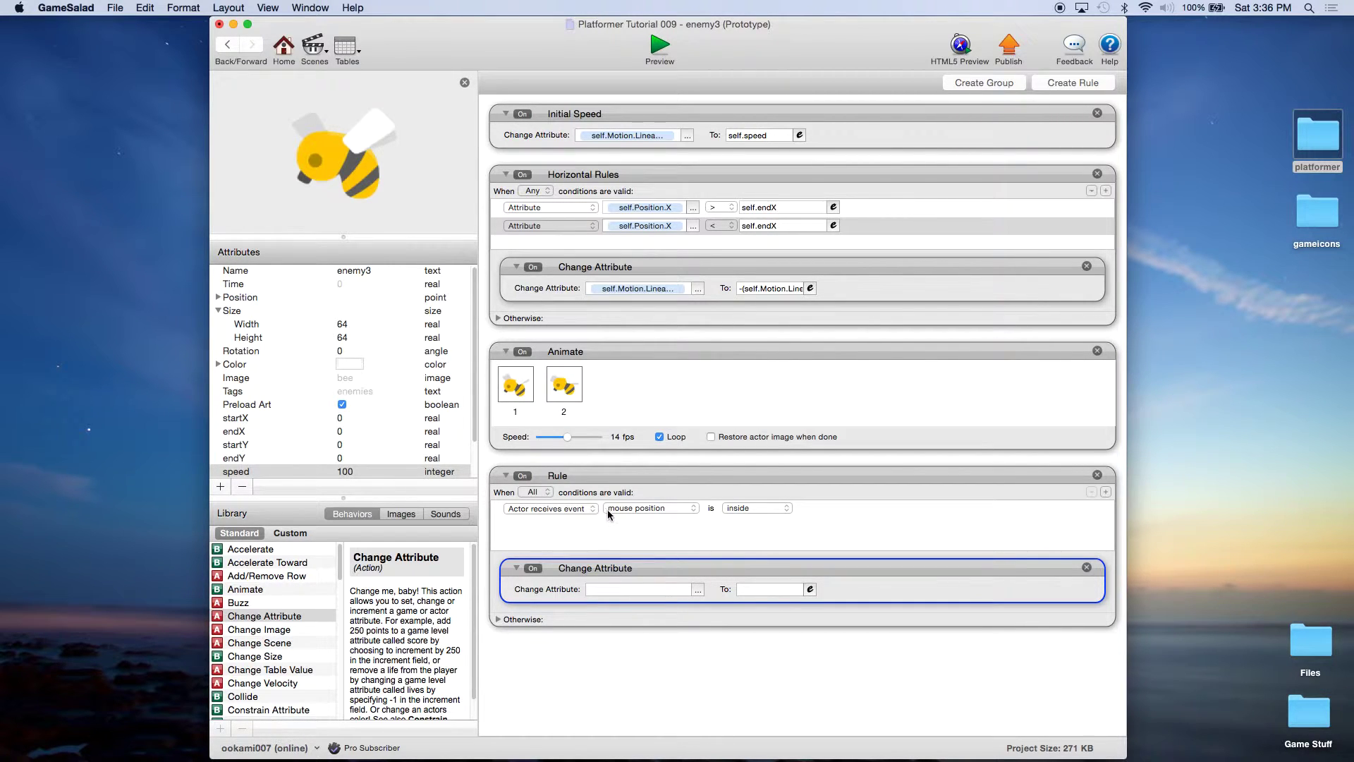
double_click(557, 476)
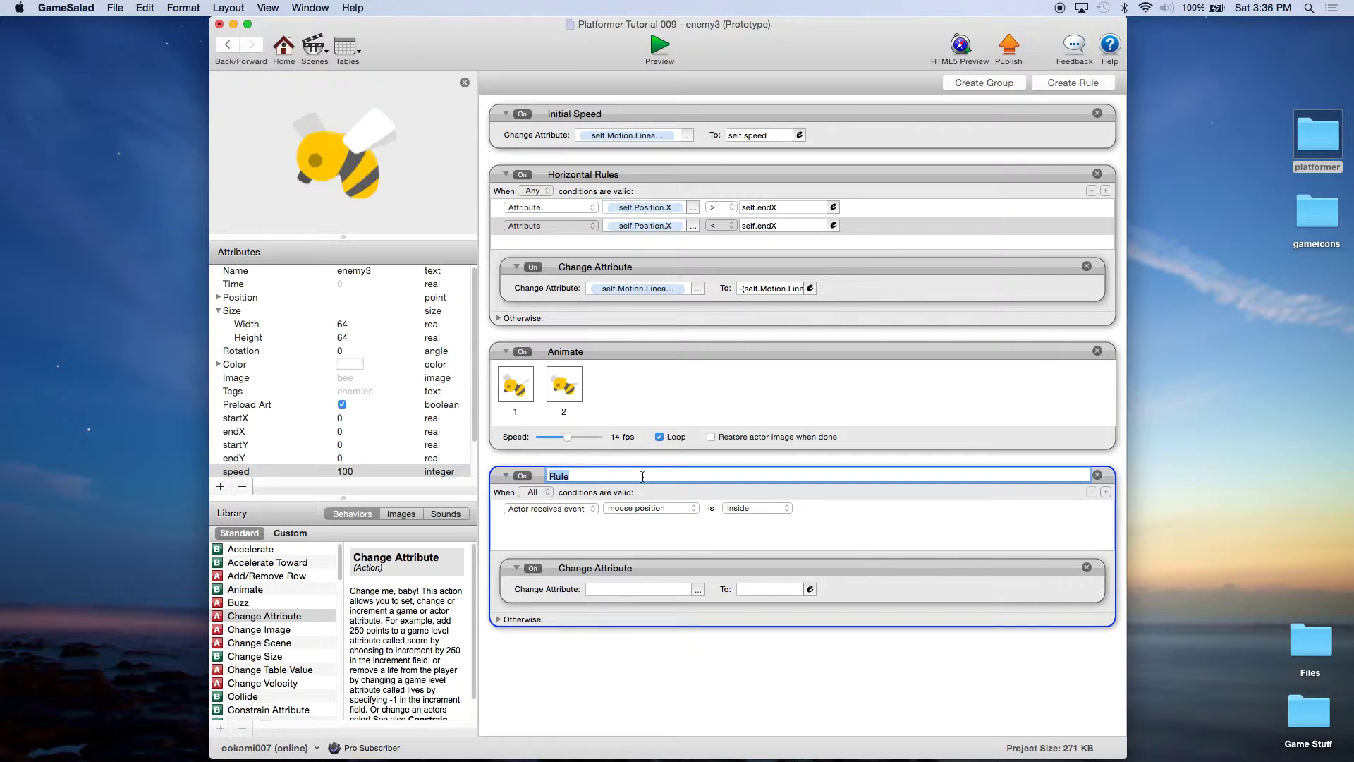
text(Change Image Direction)
key(Return)
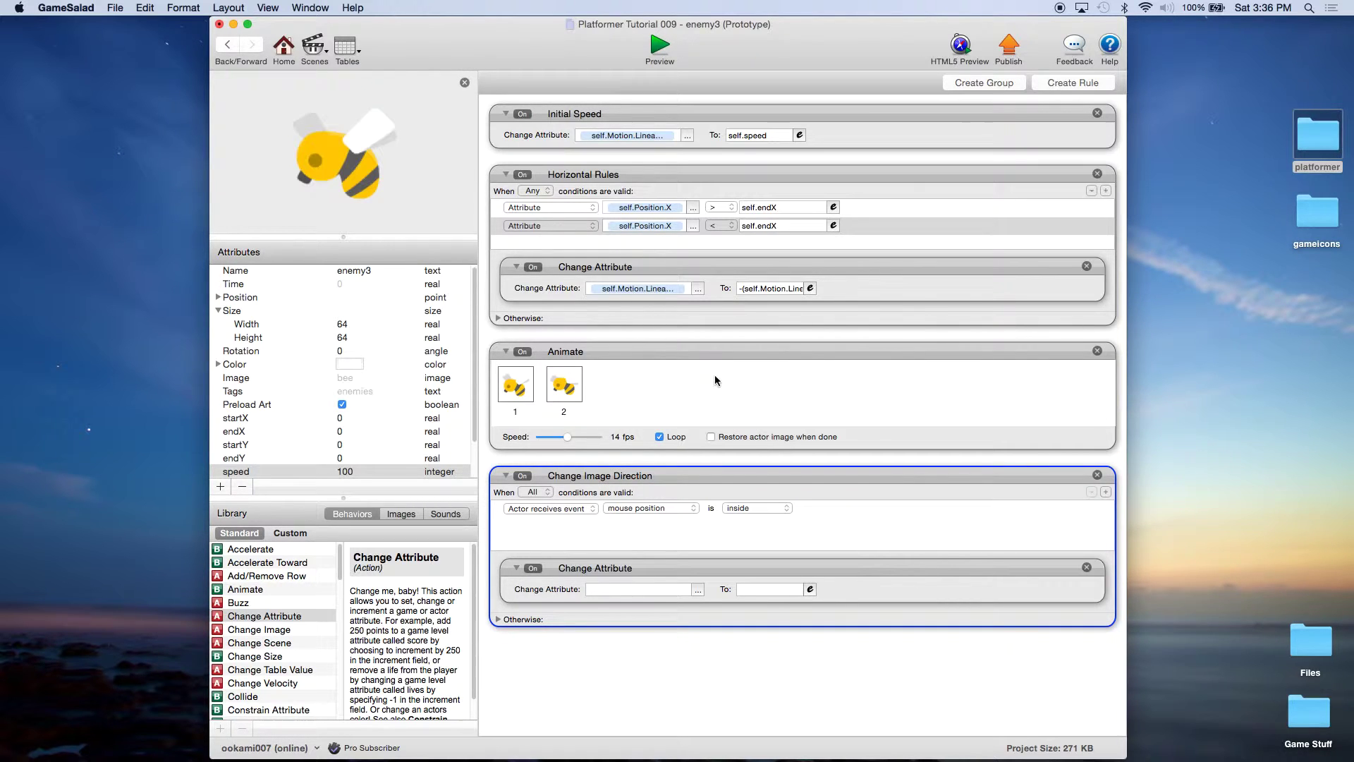
Step: Make the rule's condition test self.Motion.Linear Velocity greater than 0
click(550, 508)
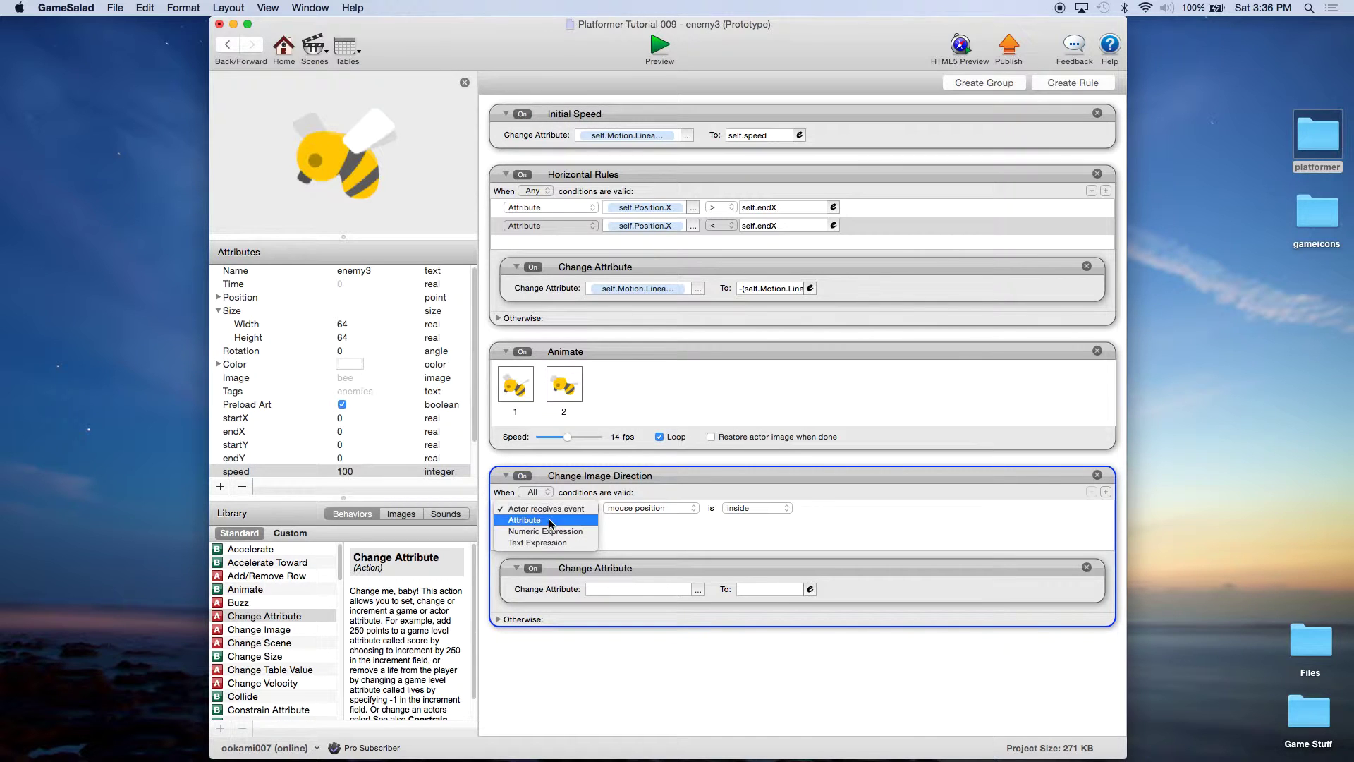
click(548, 518)
click(692, 509)
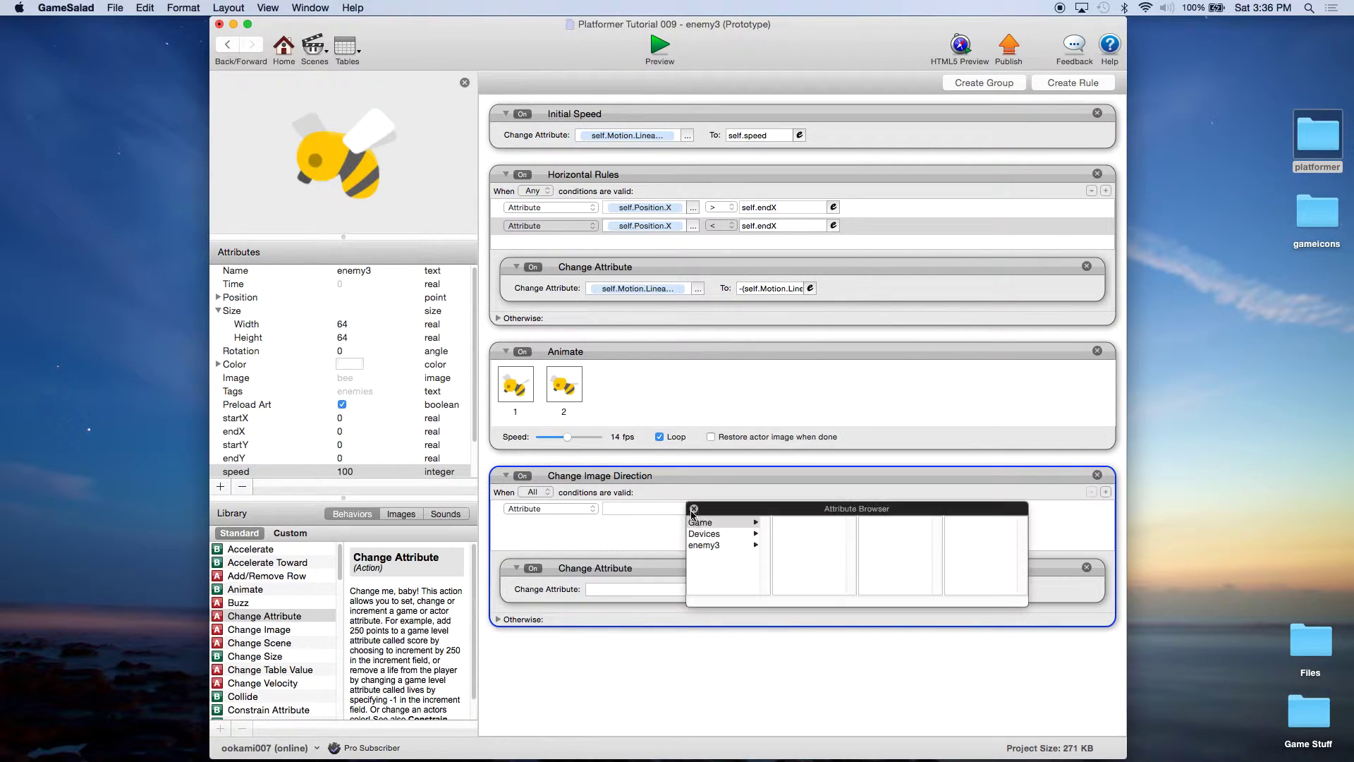
click(707, 545)
scroll(839, 573, down, 5)
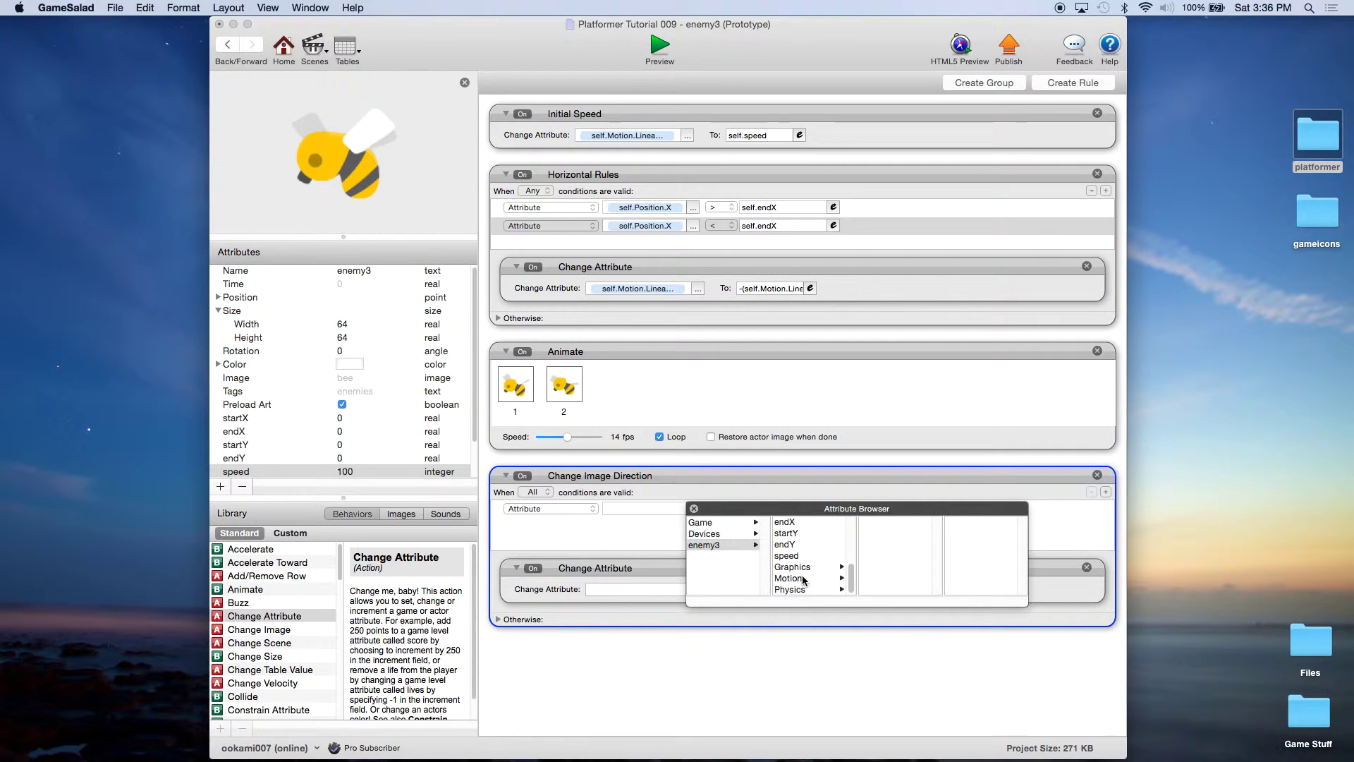
click(790, 578)
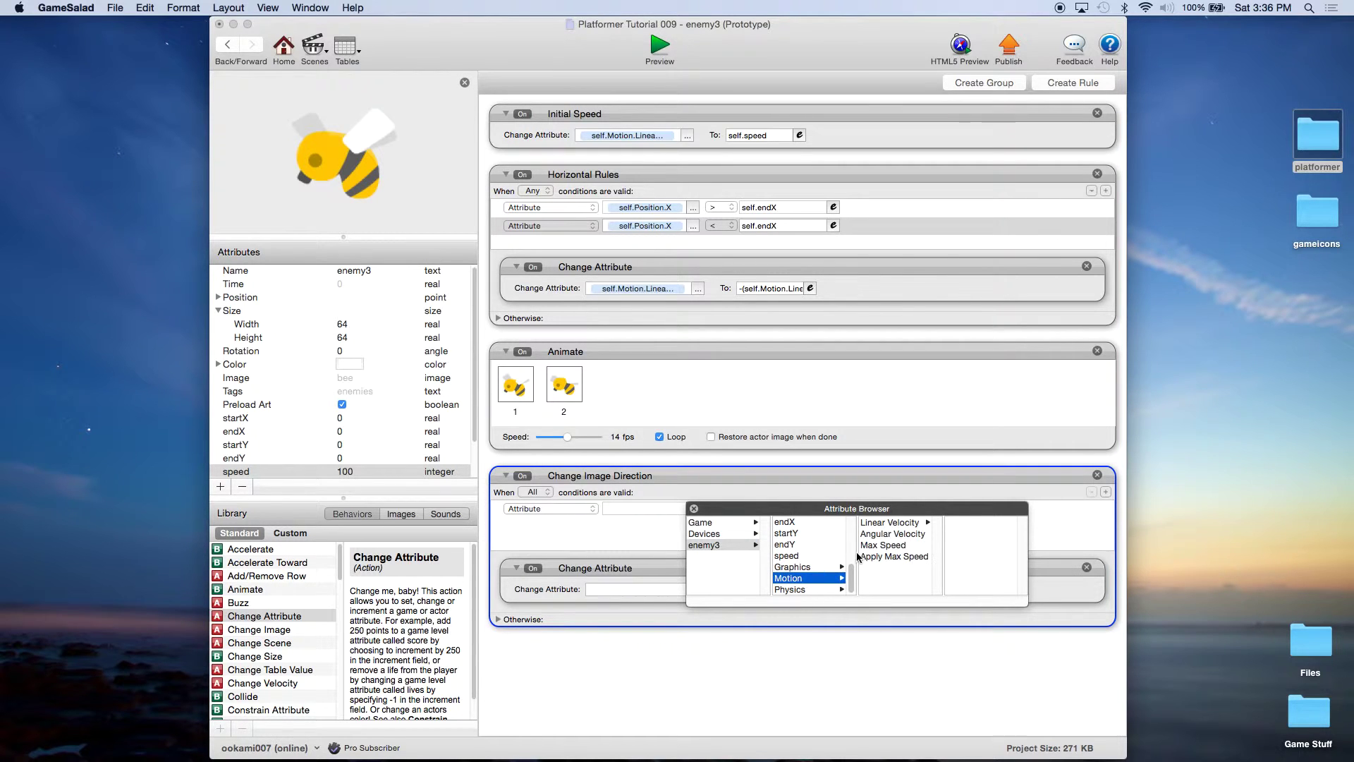
click(914, 524)
click(957, 521)
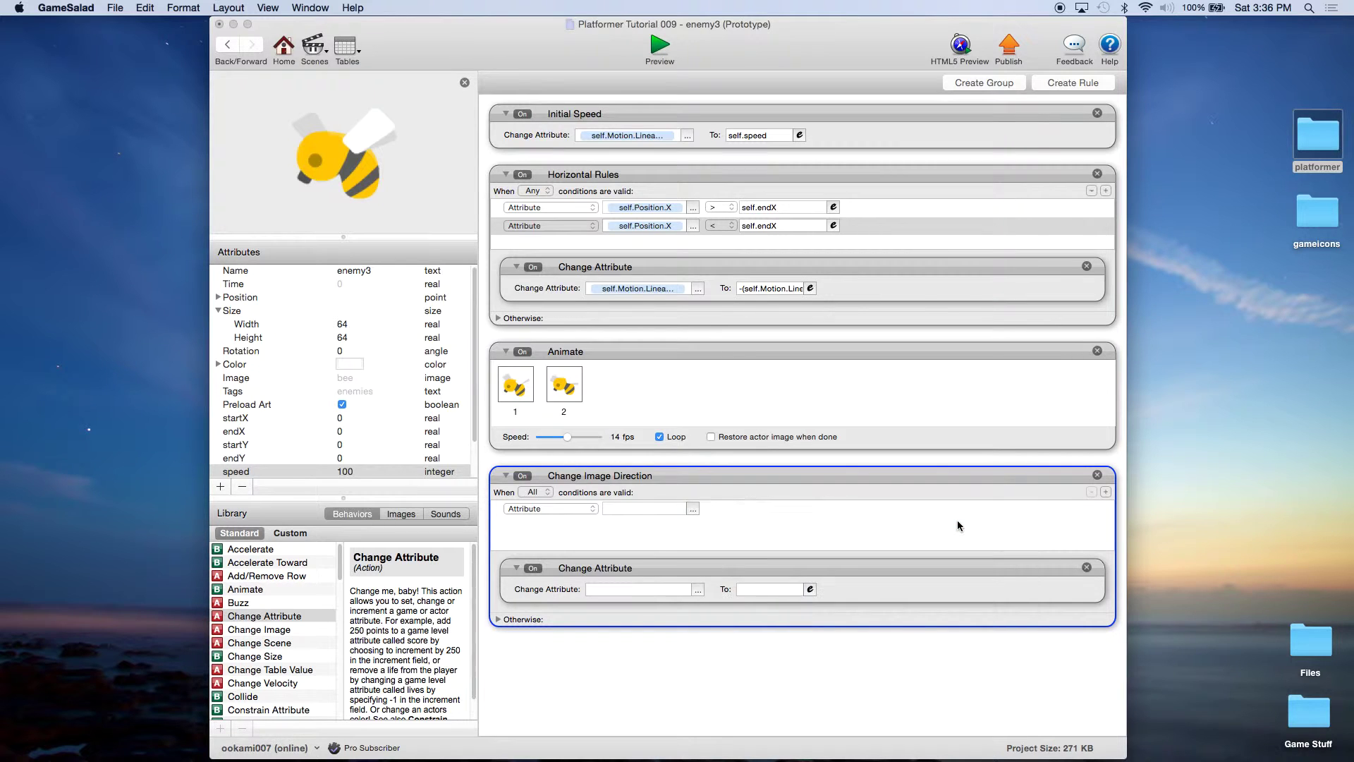
click(725, 506)
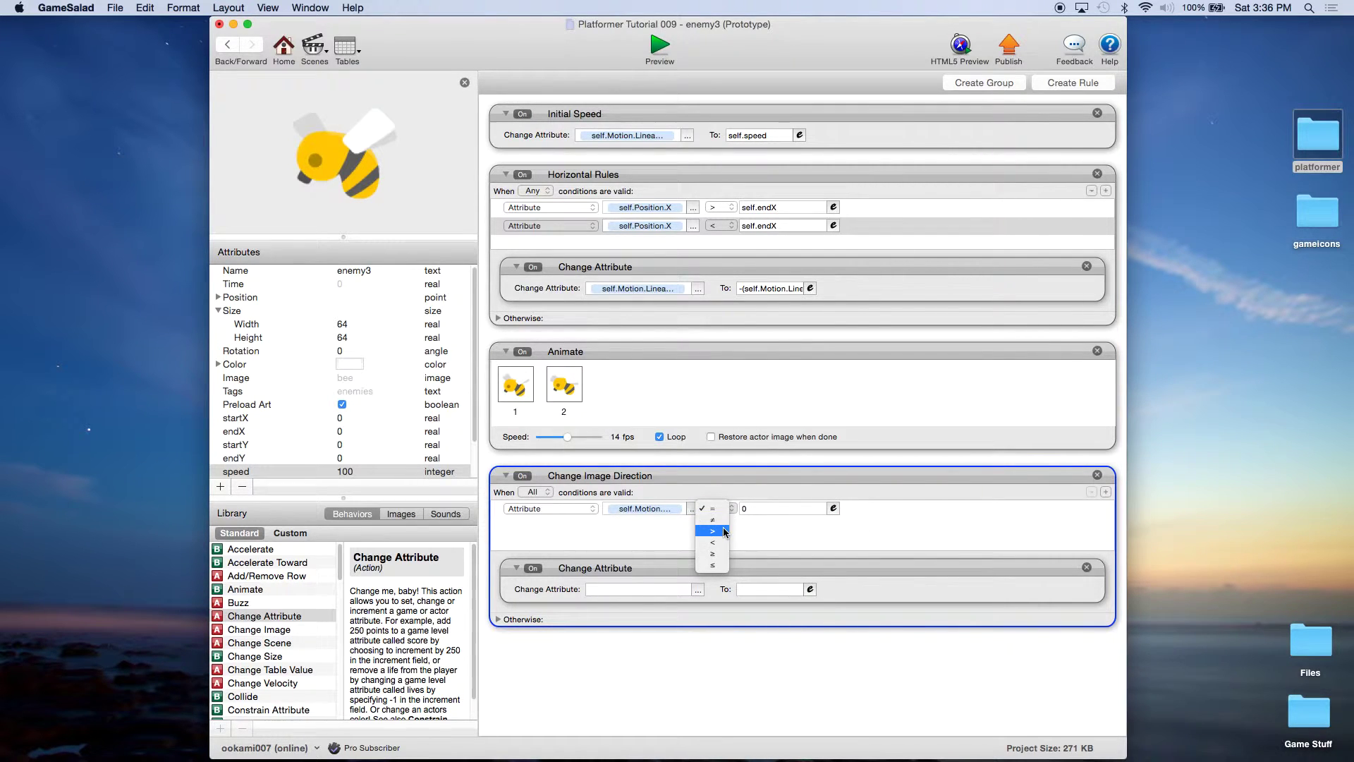
click(723, 534)
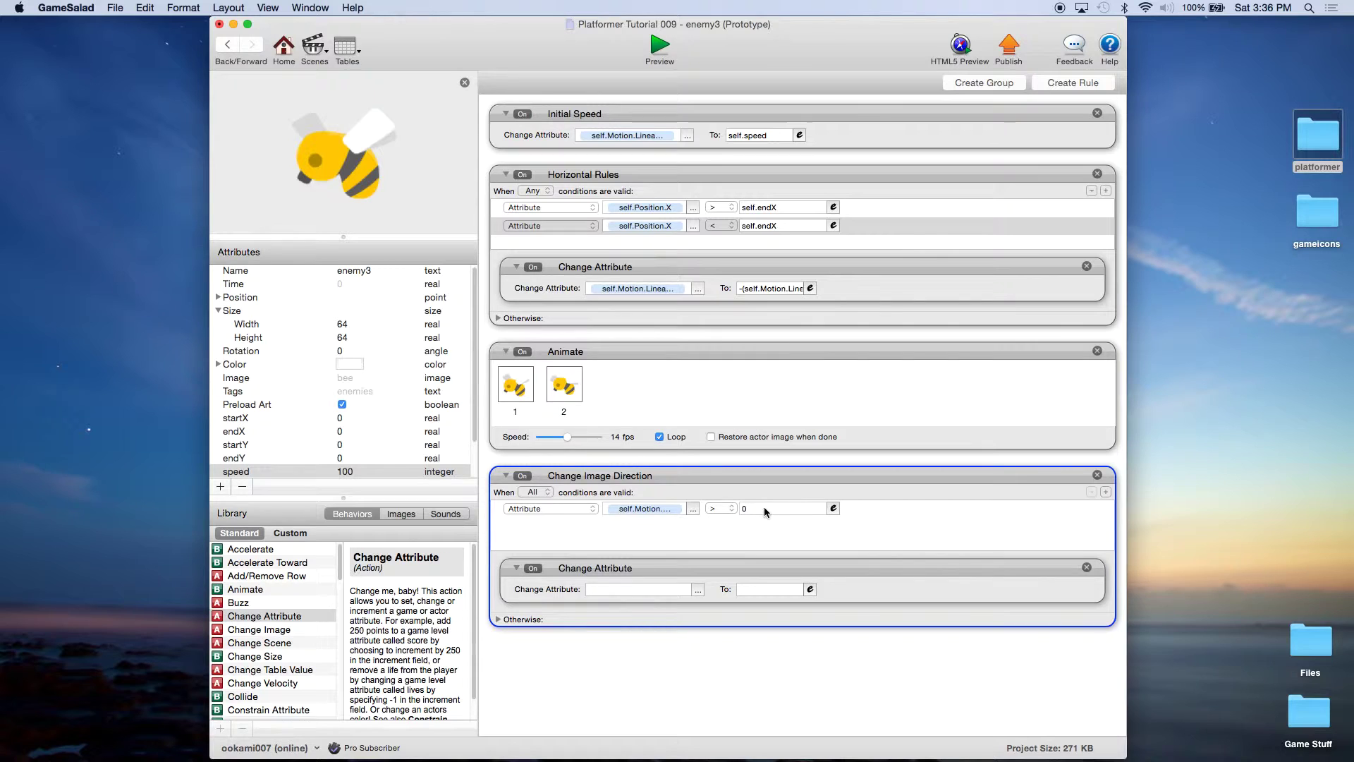
Step: Make the Change Attribute set self.Graphics.Flip Horizontally to true
click(698, 591)
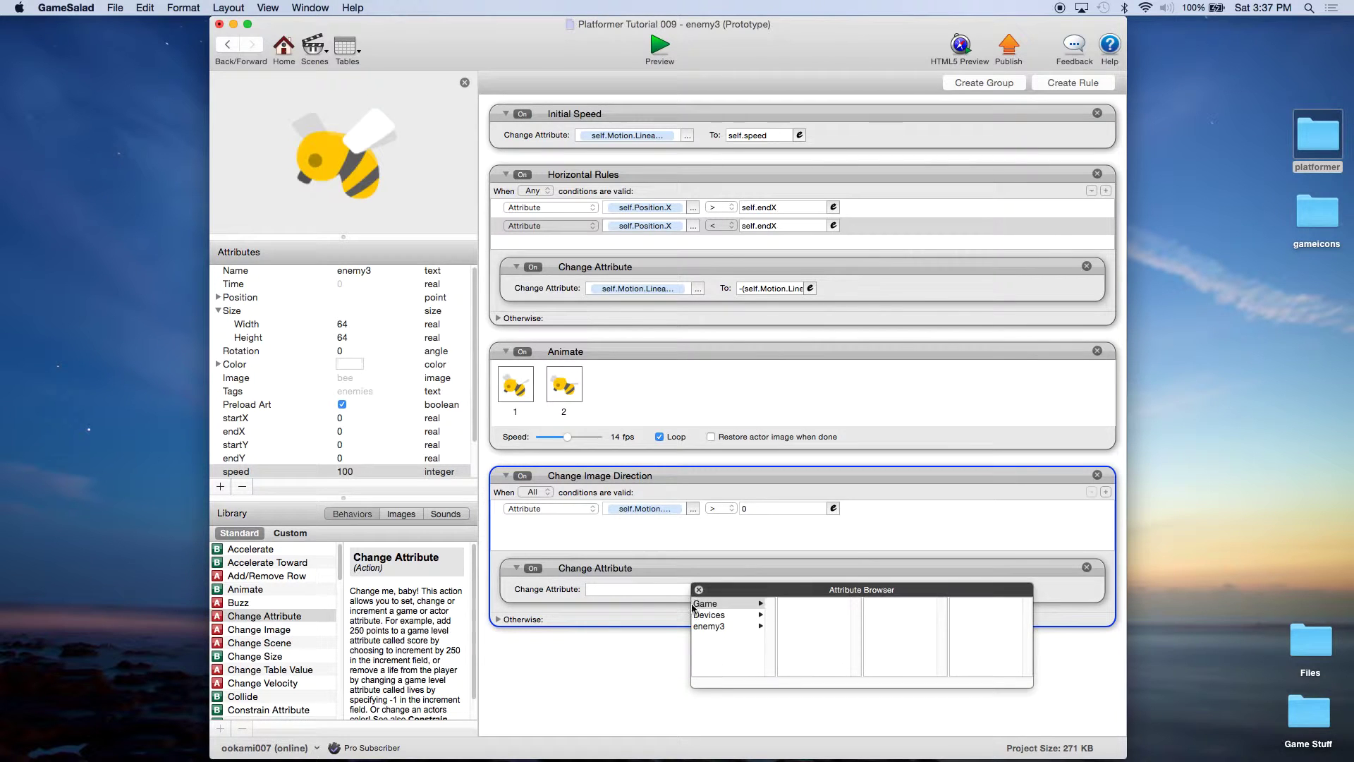
click(715, 625)
scroll(795, 649, down, 5)
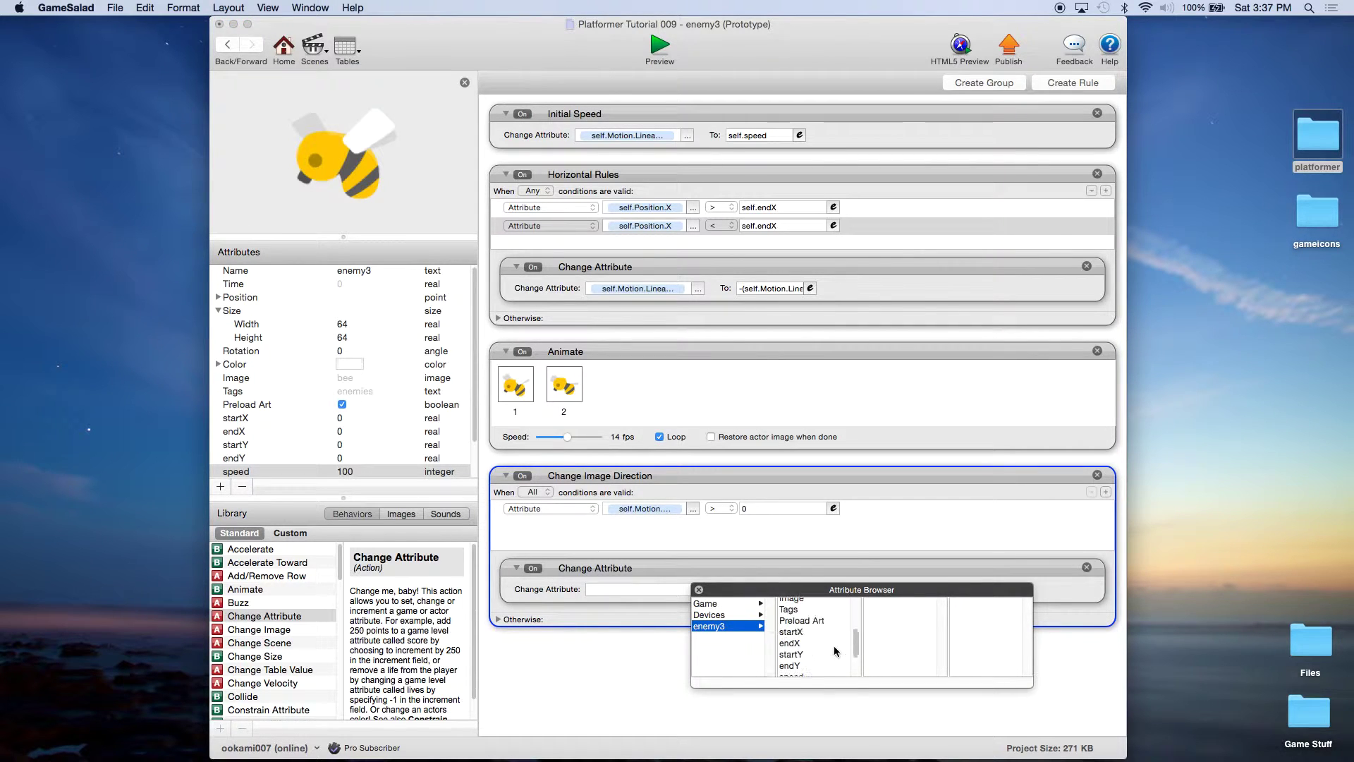
click(818, 650)
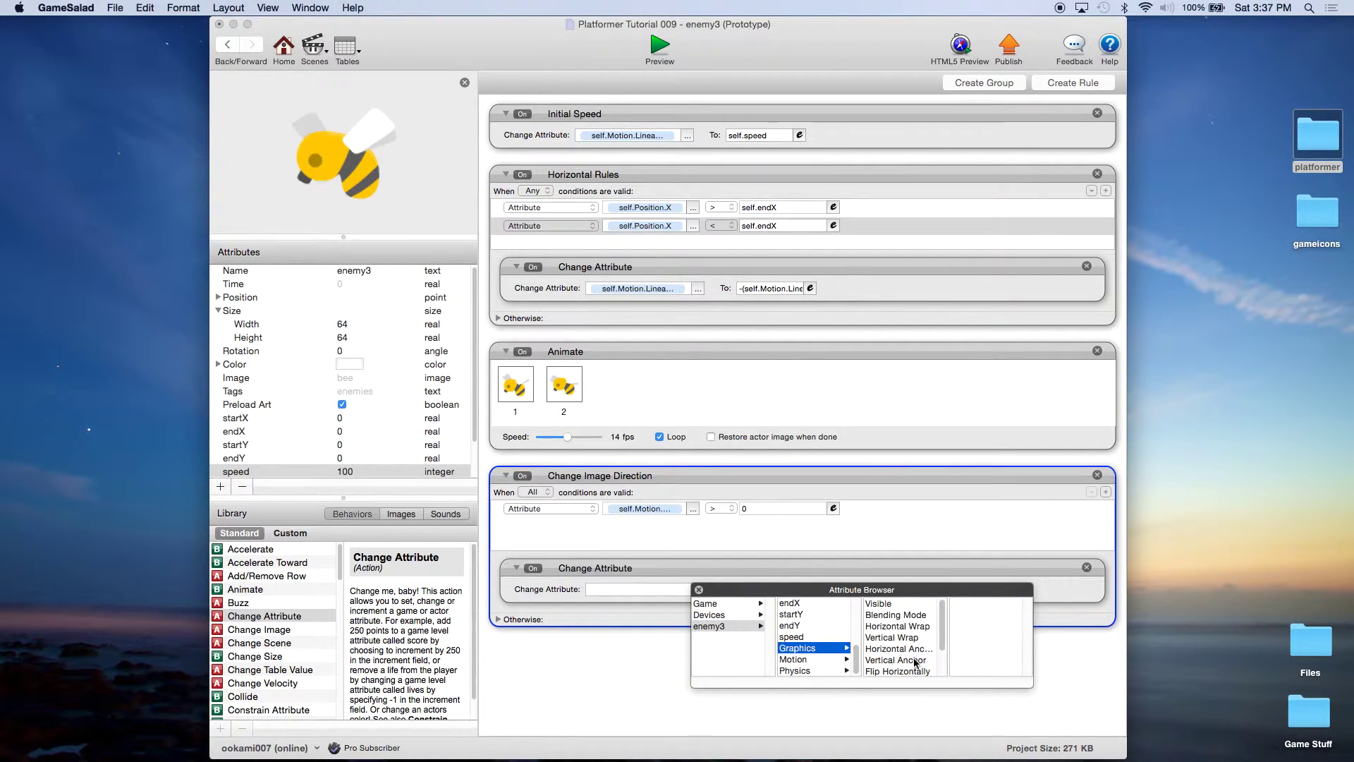
double_click(905, 669)
click(770, 590)
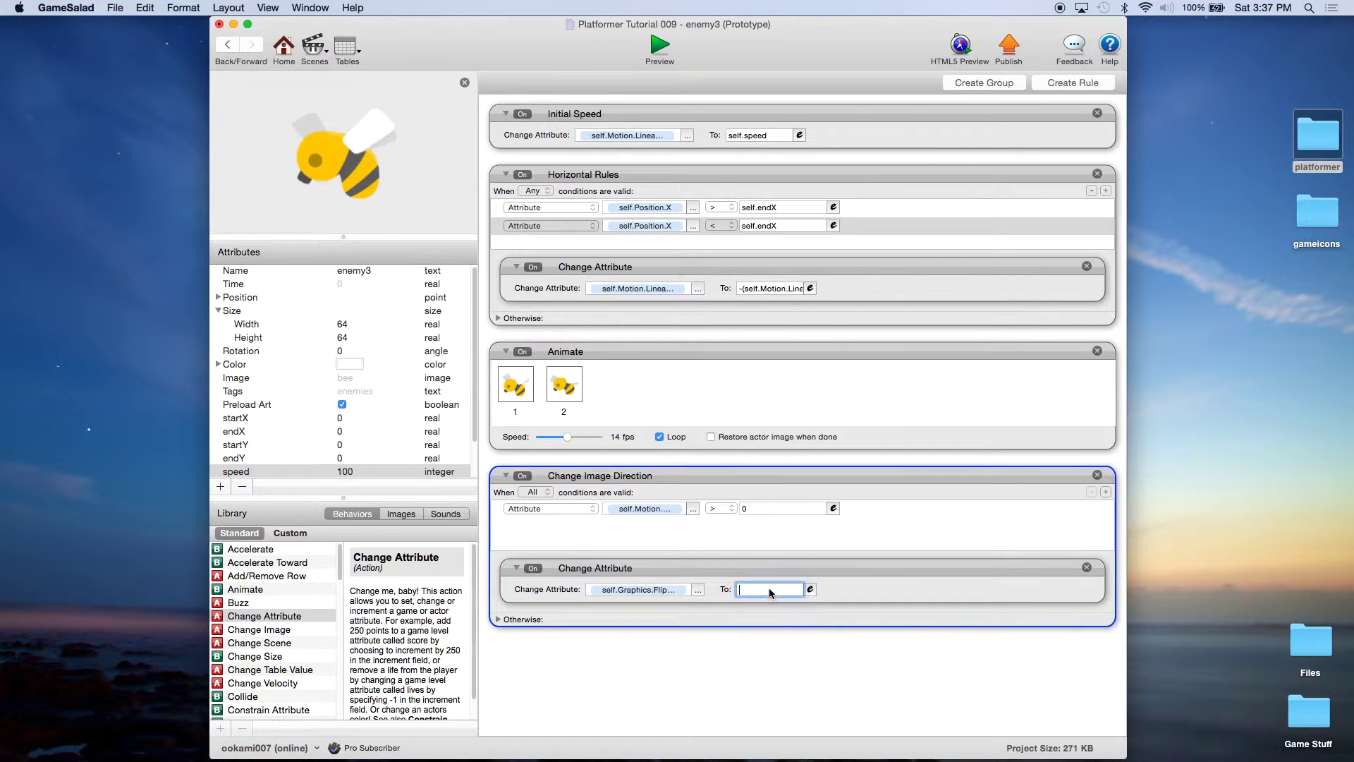
text(true)
Step: Copy the flip action into Otherwise with the value false, then save the project
click(498, 619)
click(636, 568)
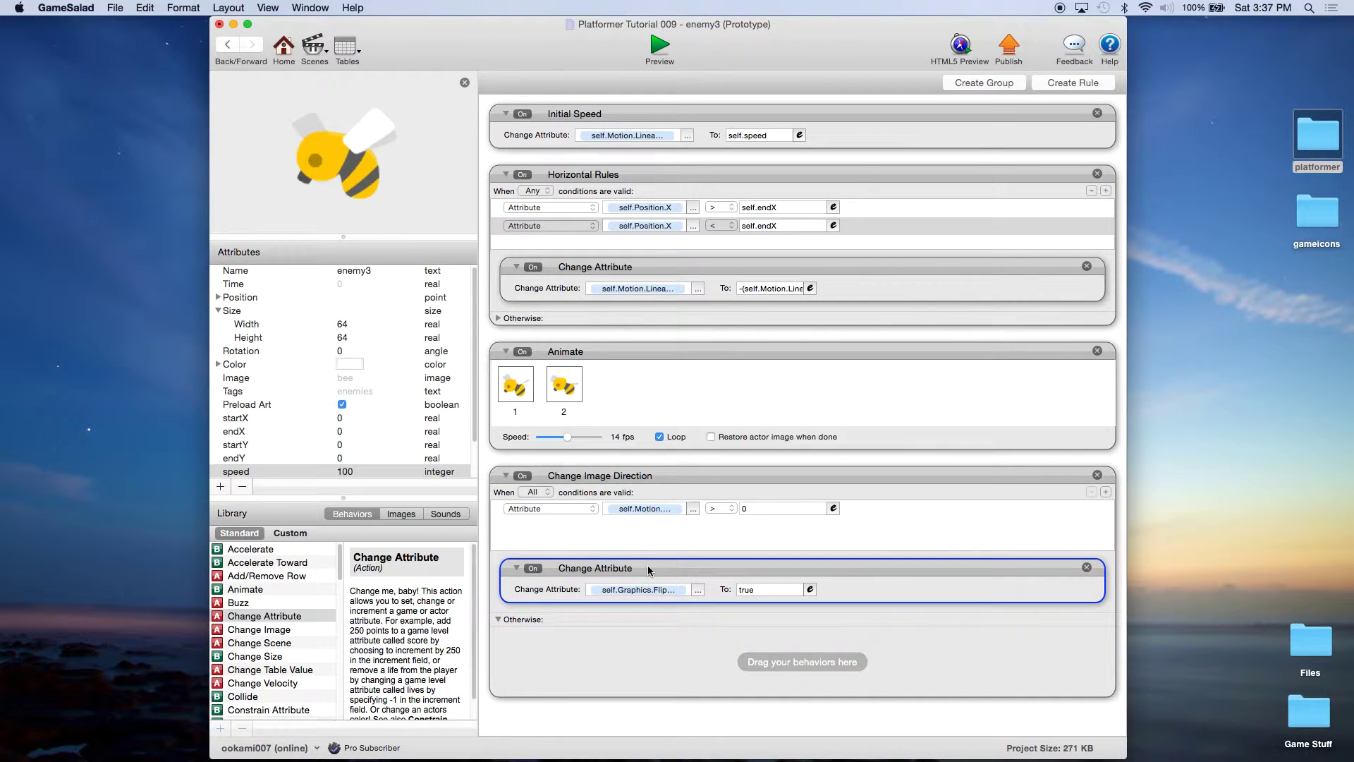
alt+drag(647, 565, 673, 652)
click(762, 667)
text(false)
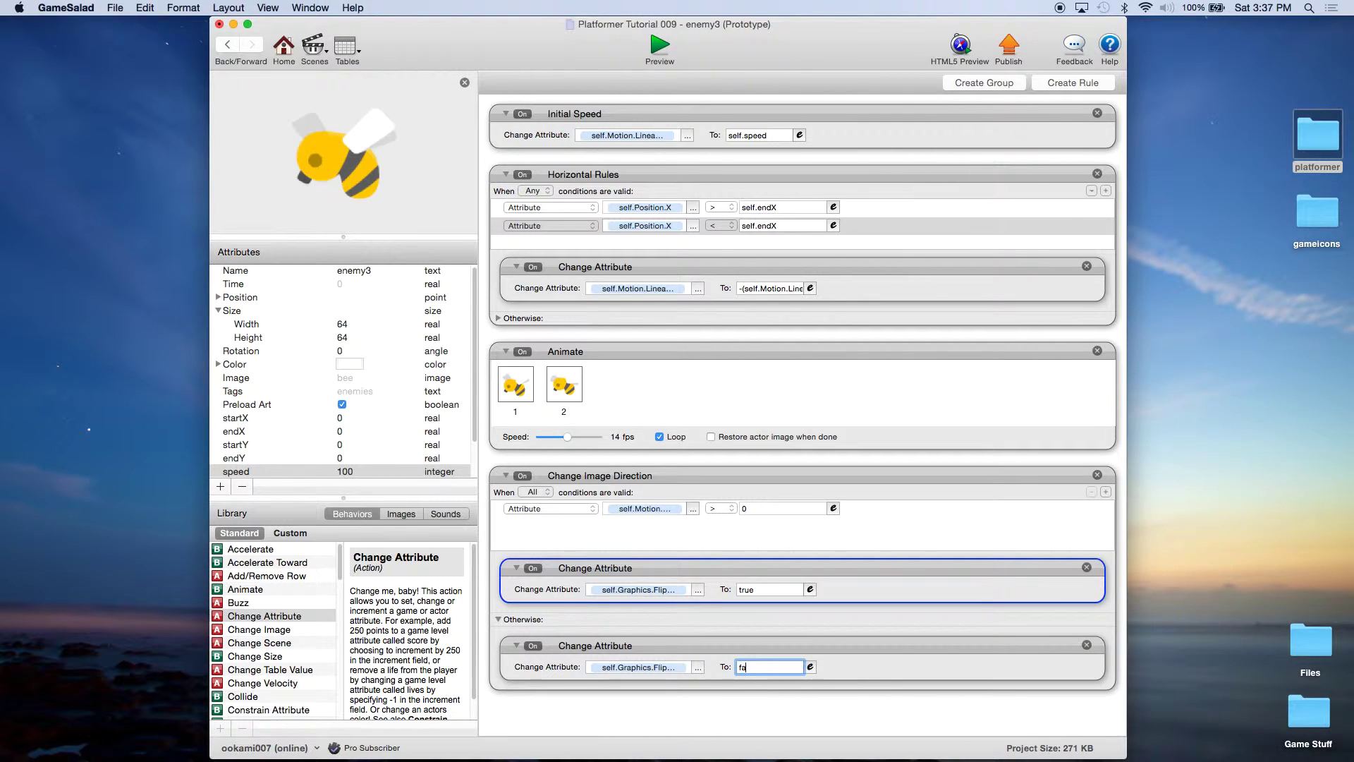
click(708, 477)
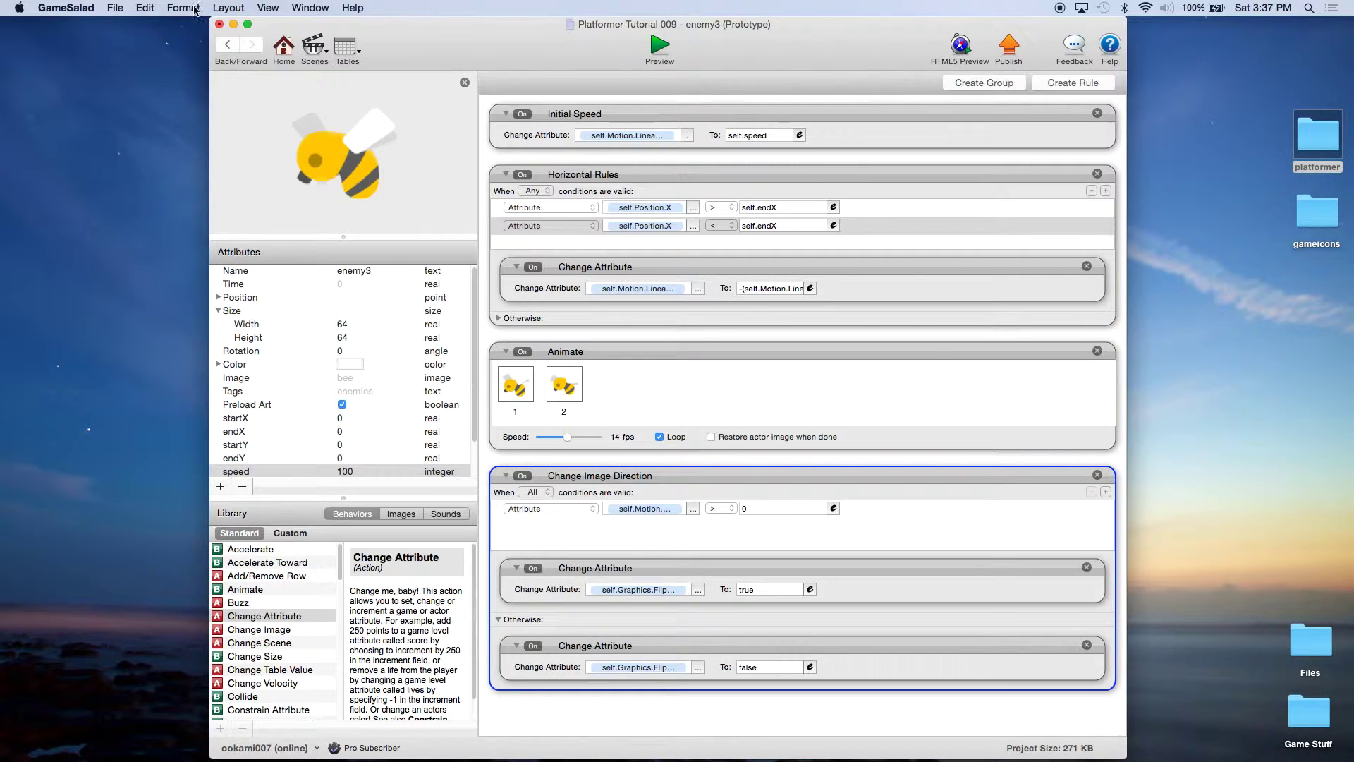
click(115, 8)
click(134, 88)
Step: Open Initial Scene from the project's Scenes list
click(283, 49)
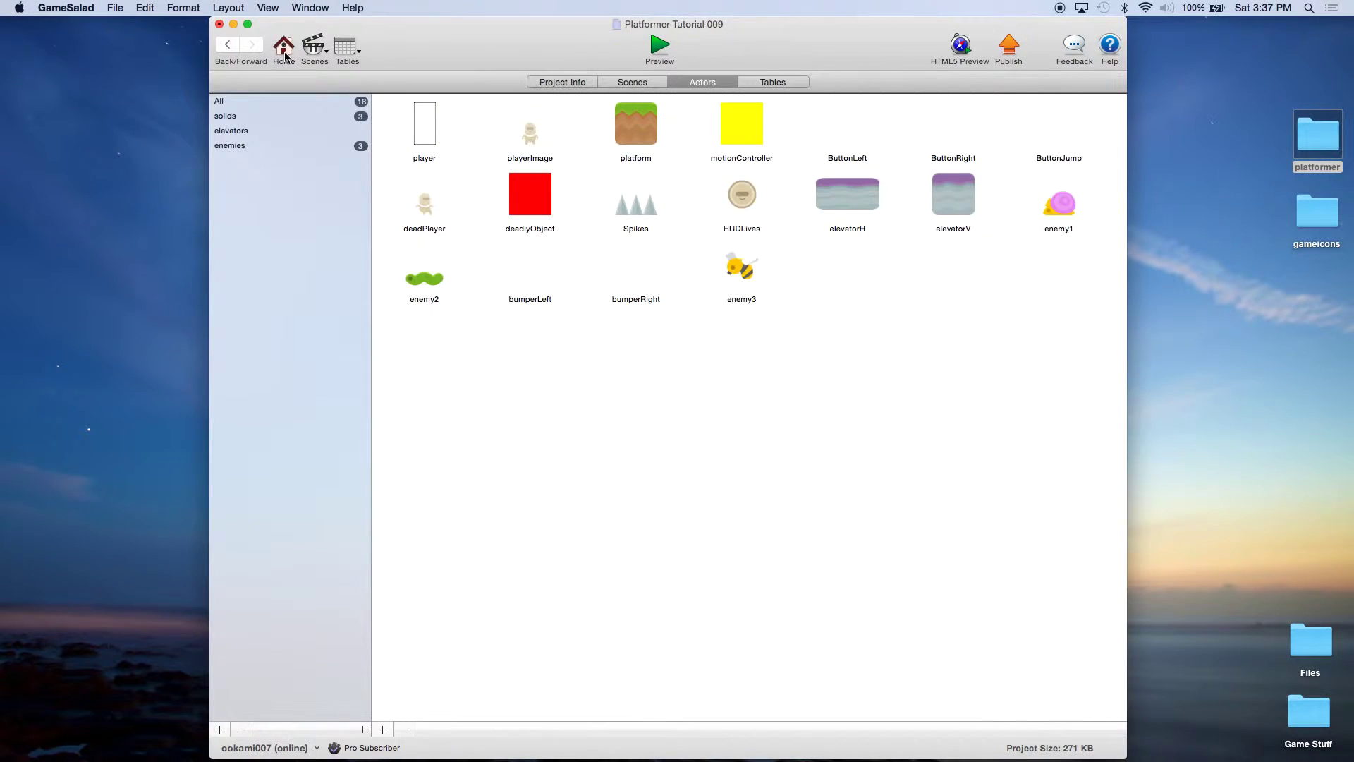
click(632, 83)
double_click(267, 128)
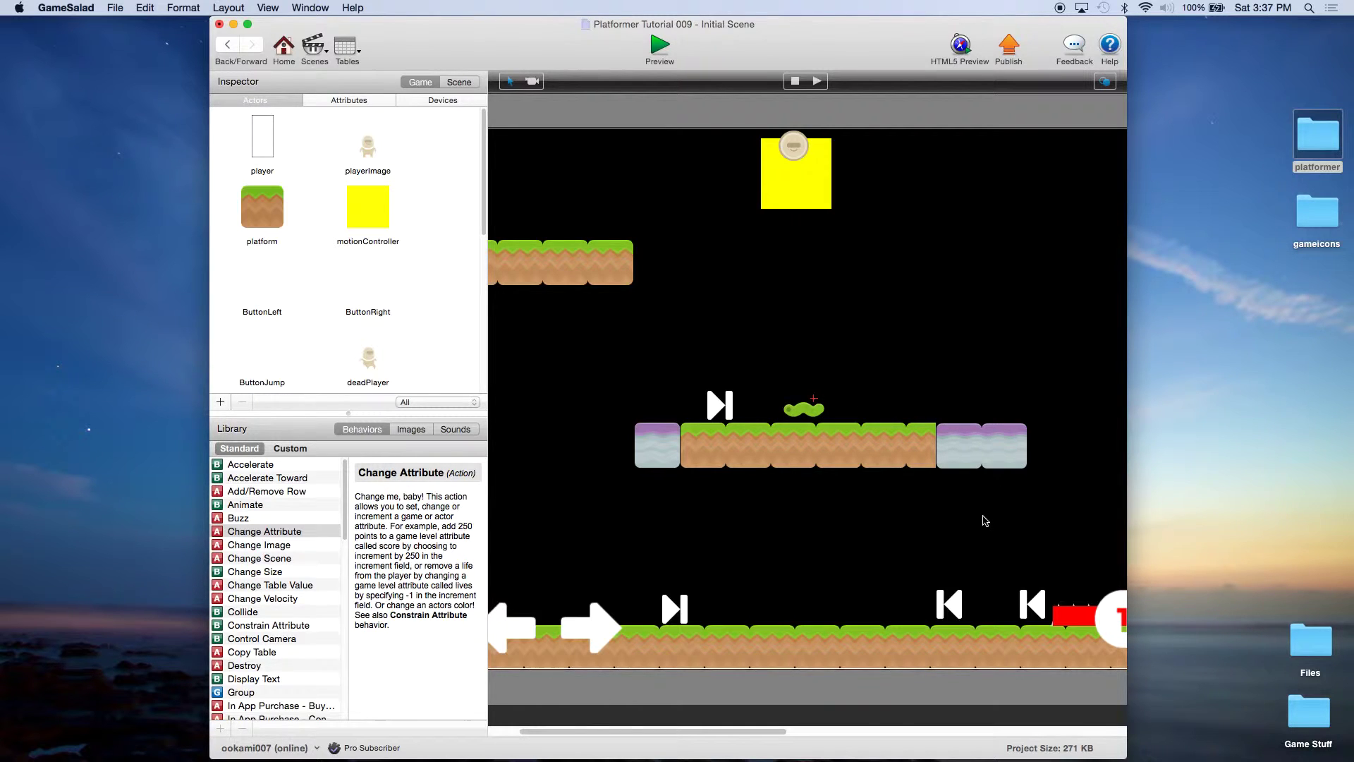
Step: Drag an enemy3 bee onto the stage above the middle platform and open its instance settings
scroll(366, 340, down, 10)
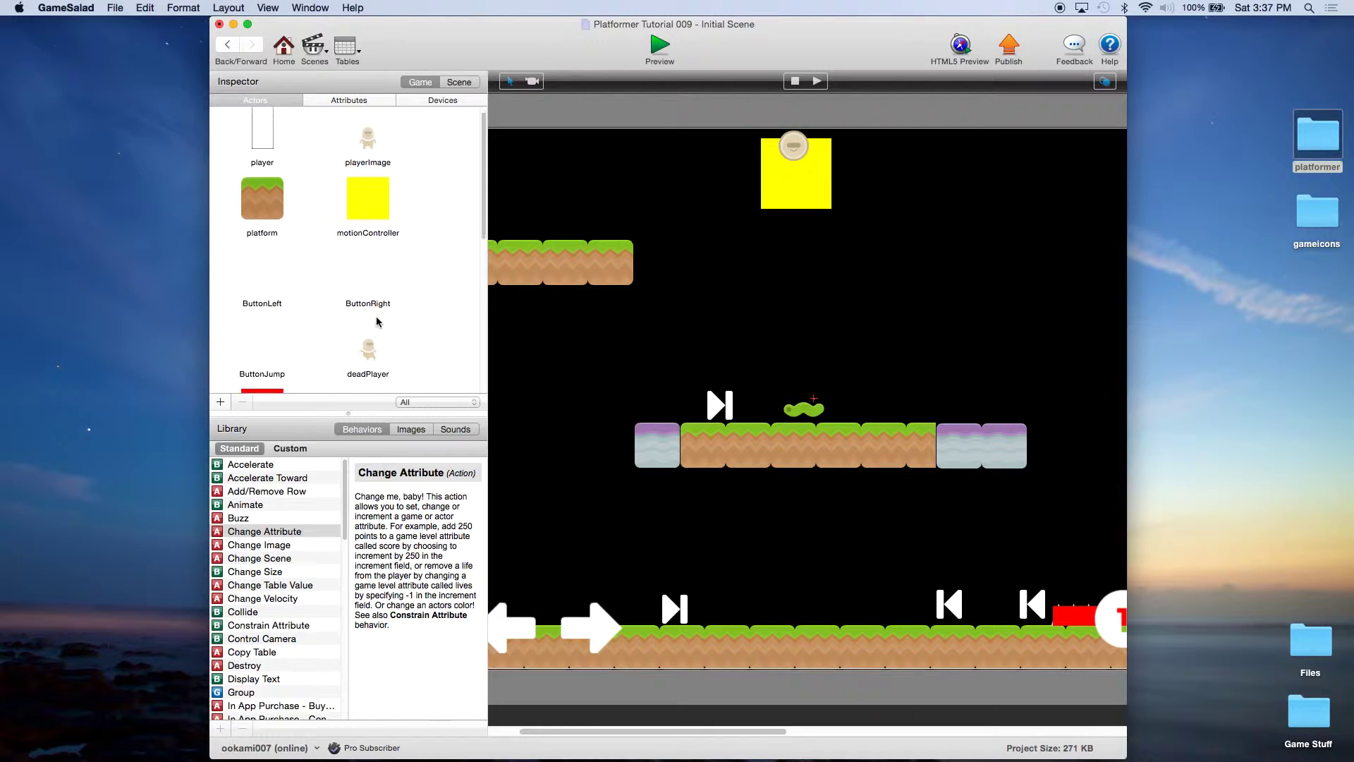
scroll(378, 322, down, 3)
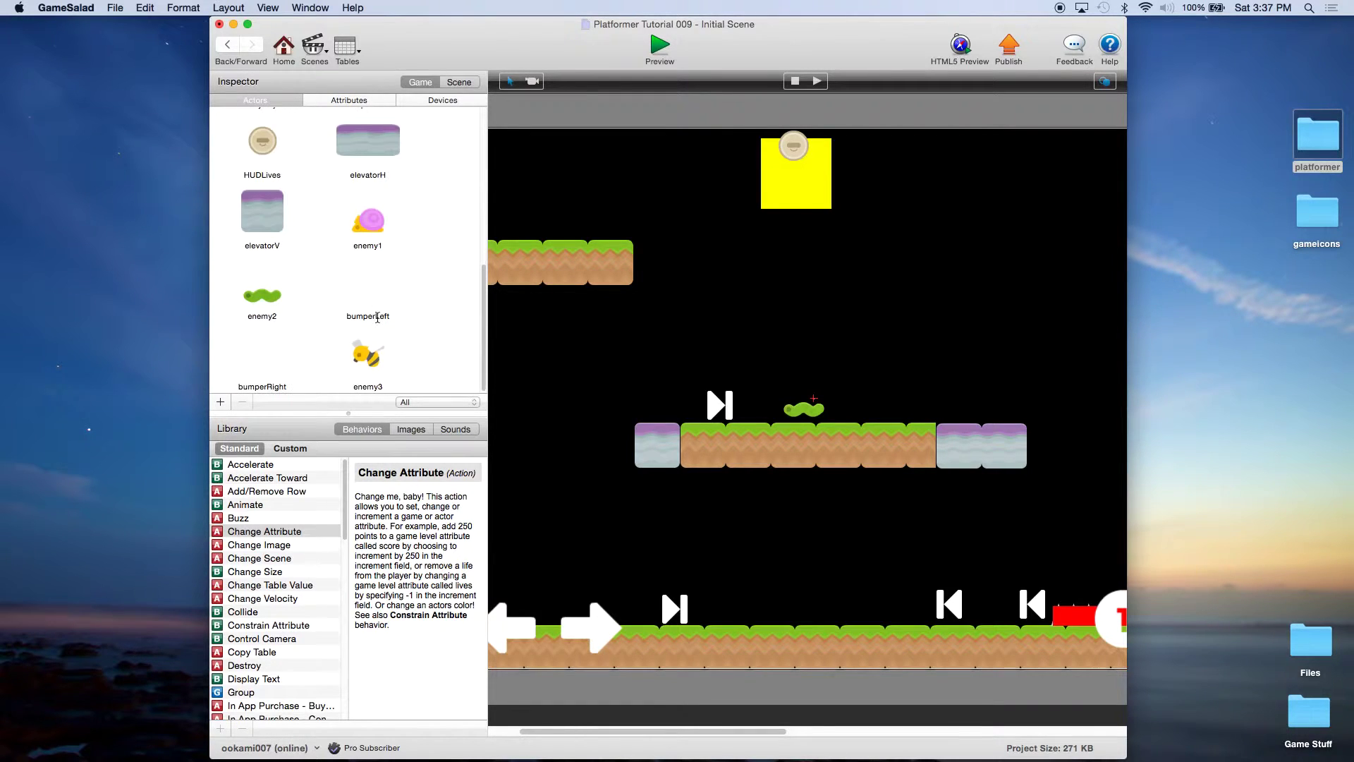
drag(368, 353, 723, 369)
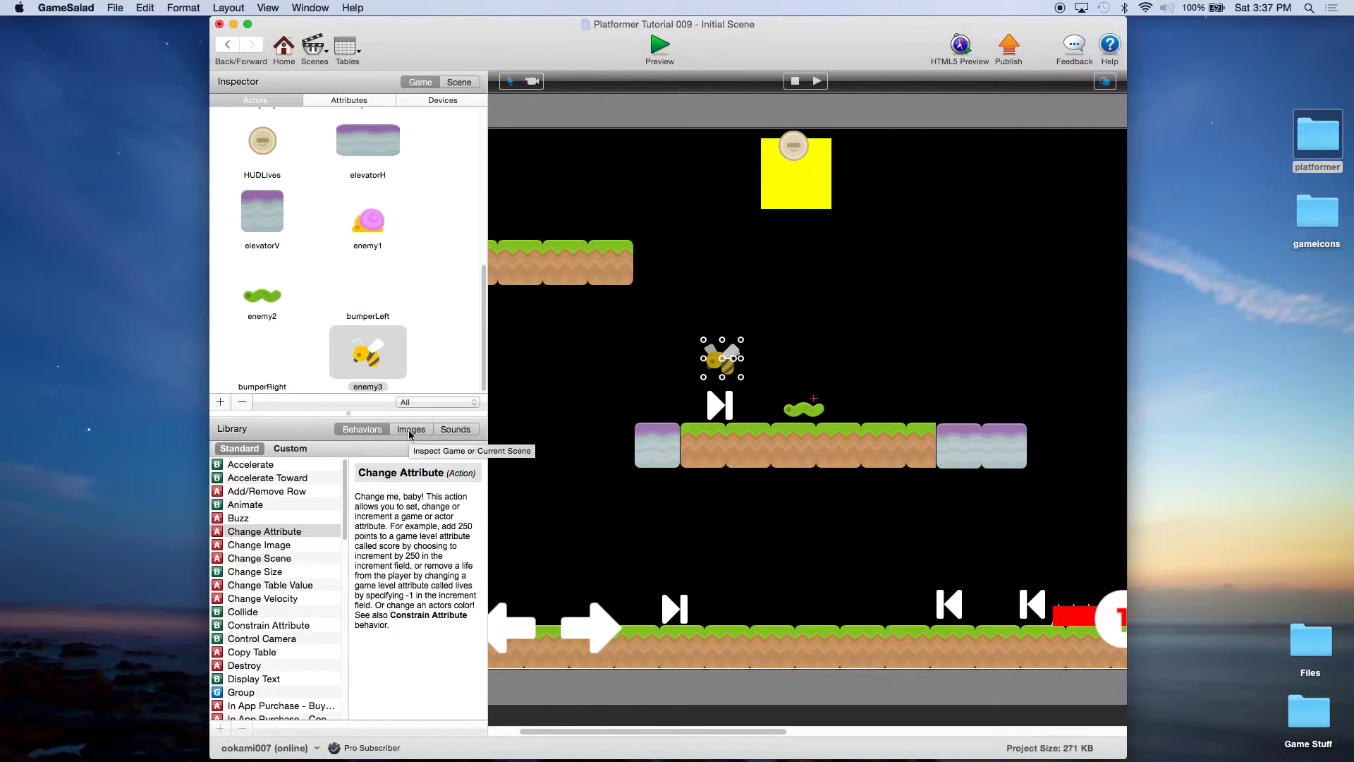
double_click(714, 369)
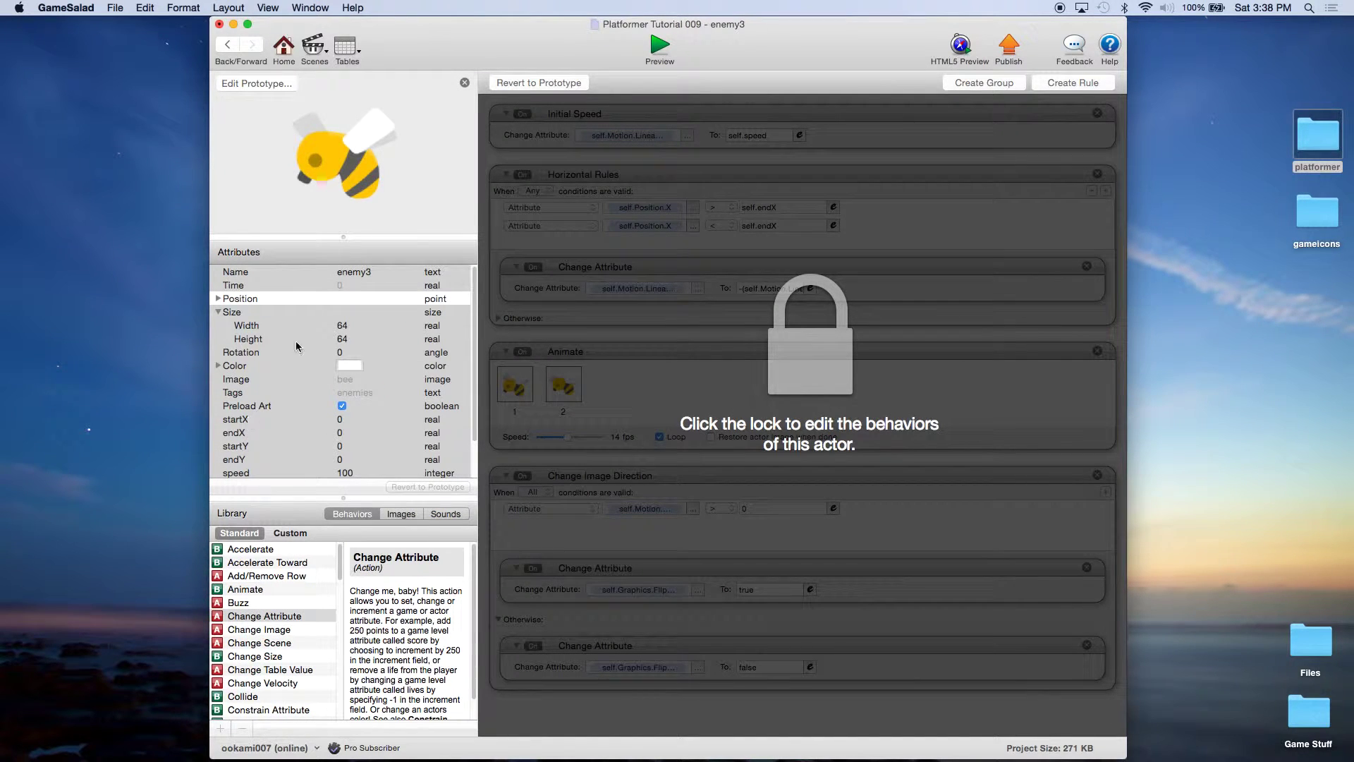
Step: Set the bee instance's startX to 382, then move the bee right to its path's end
click(218, 298)
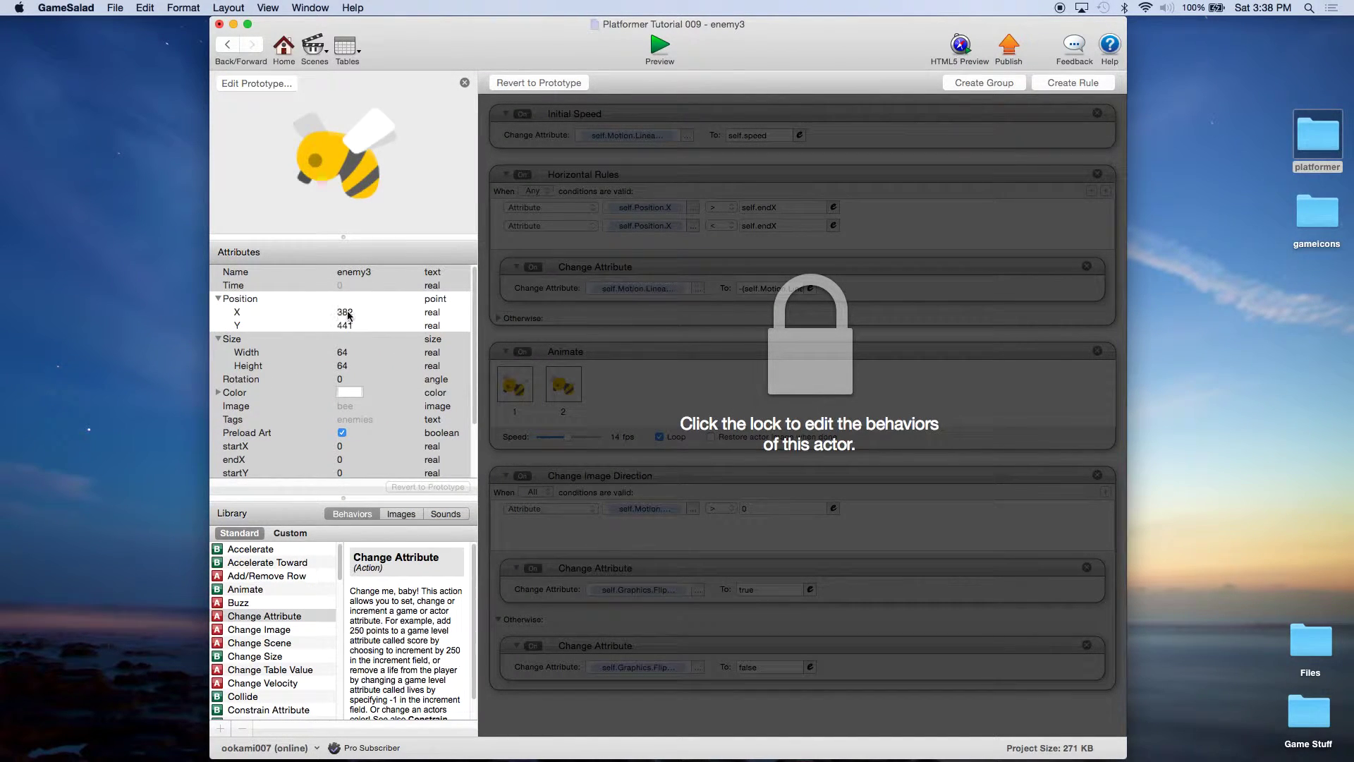
double_click(345, 445)
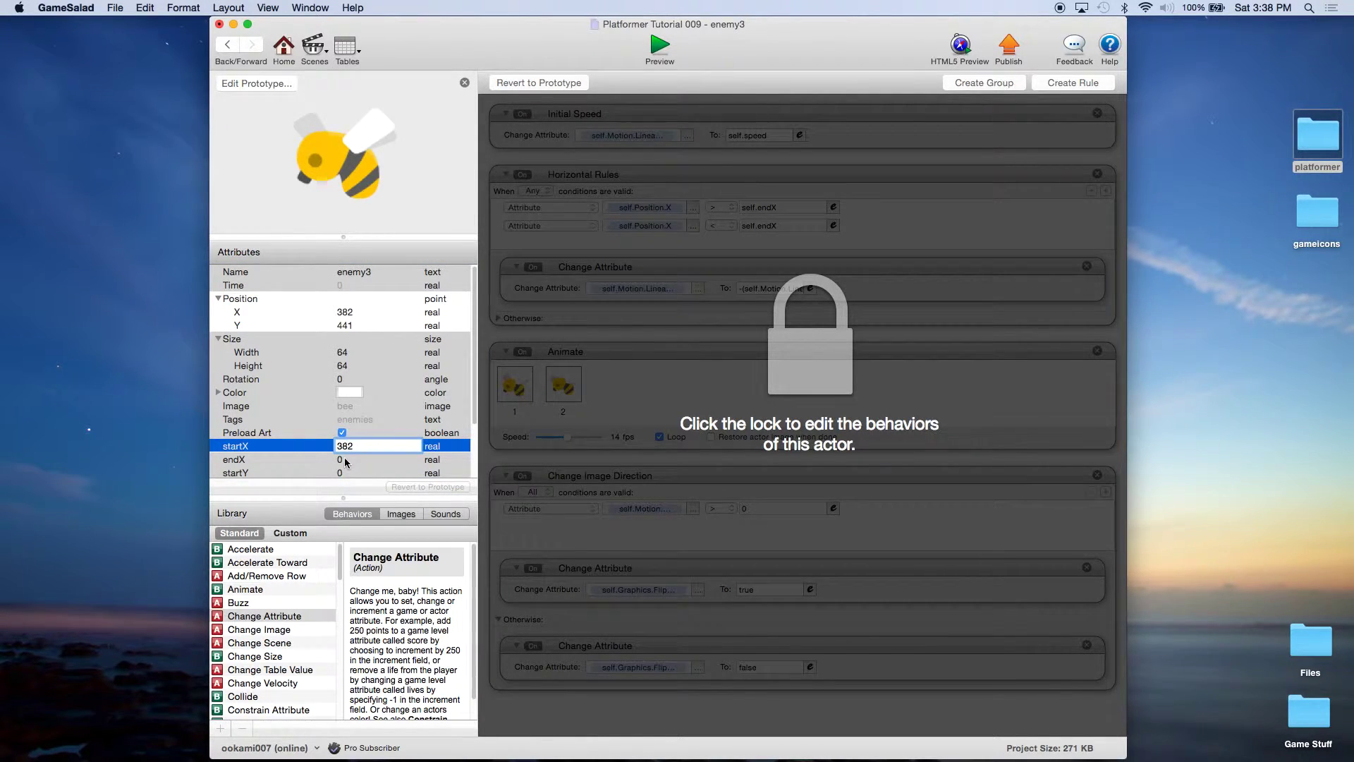
click(346, 460)
click(228, 45)
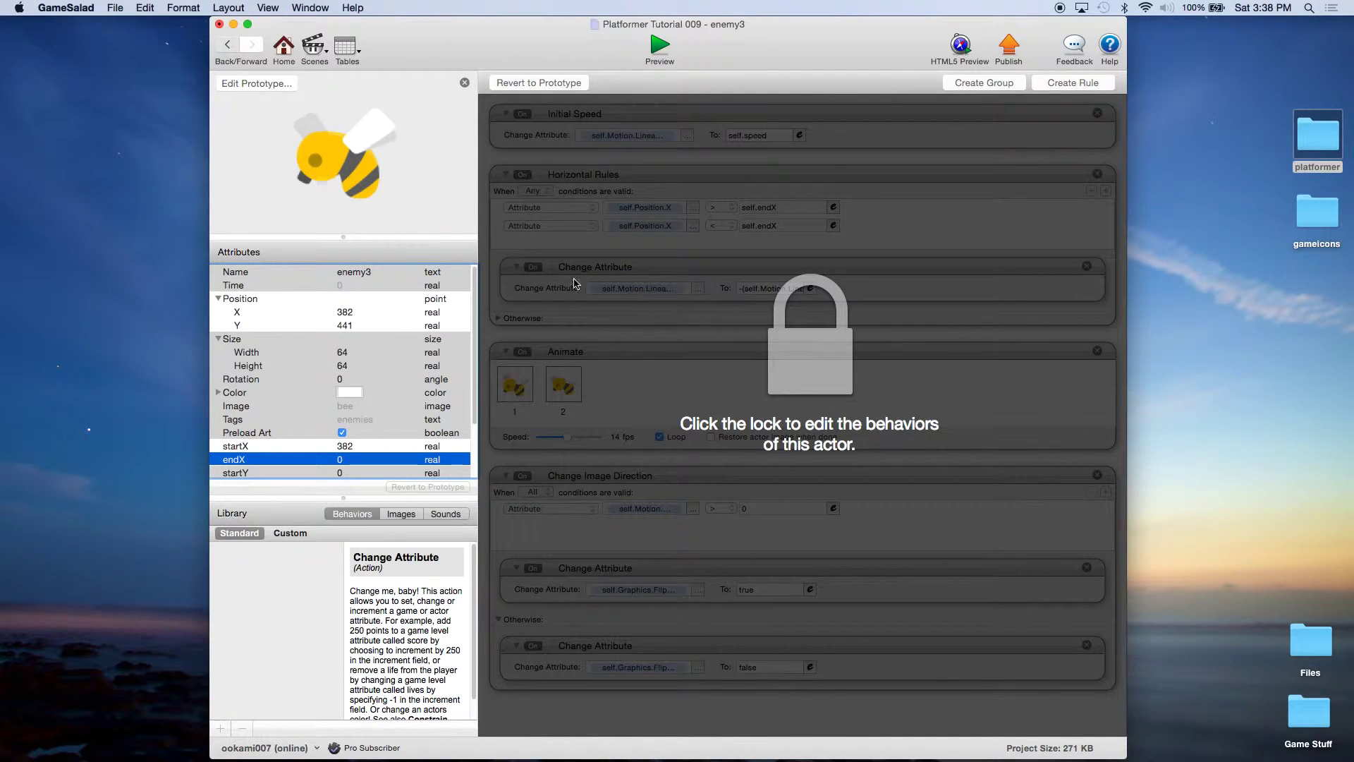
click(722, 361)
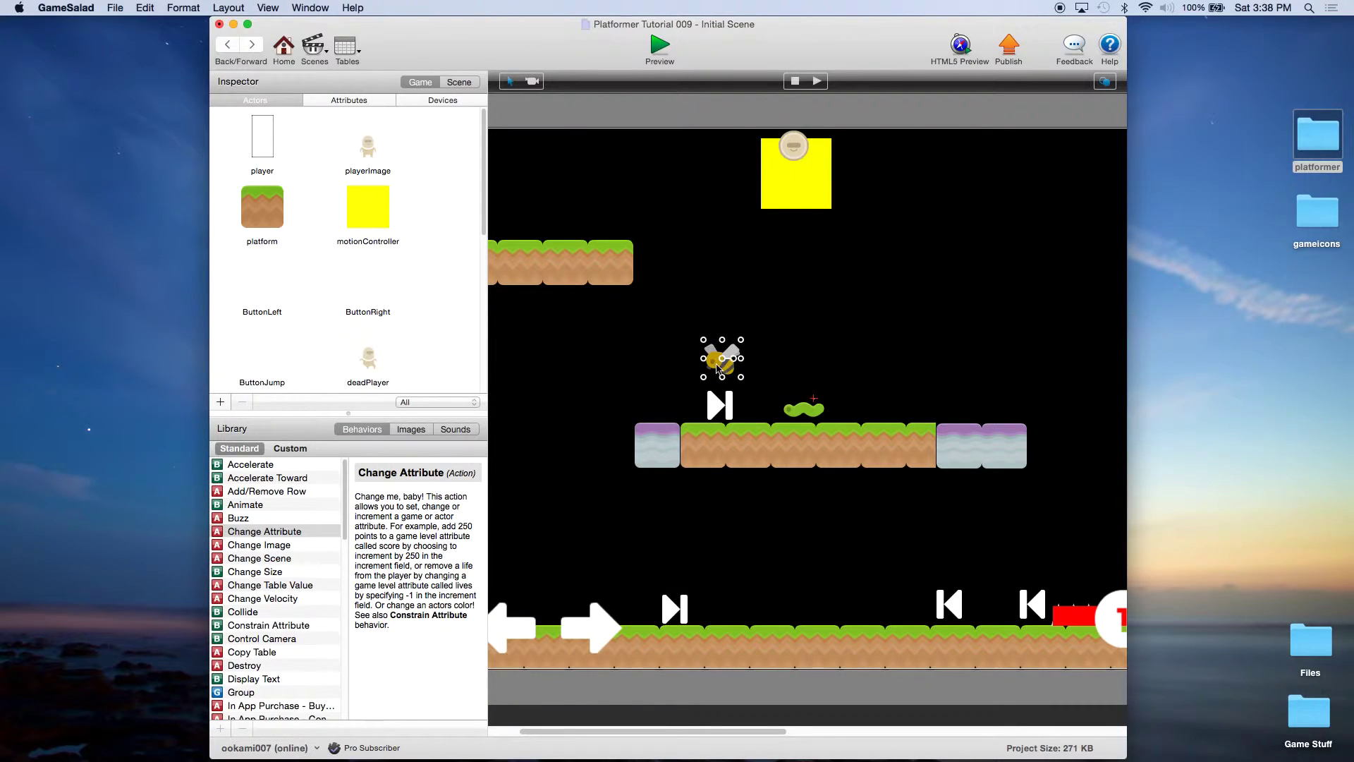
drag(717, 367, 897, 367)
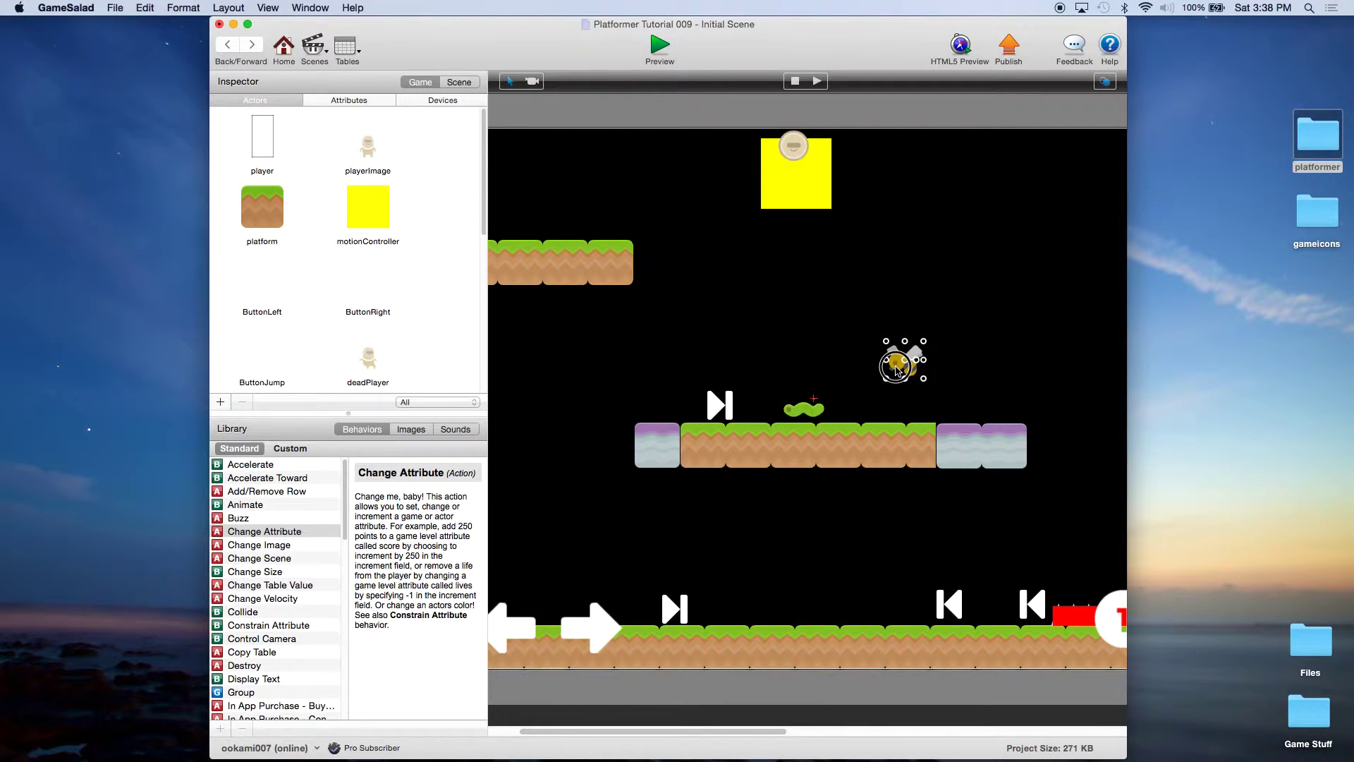
Step: Set the instance's endX to 641 and save the project
double_click(293, 364)
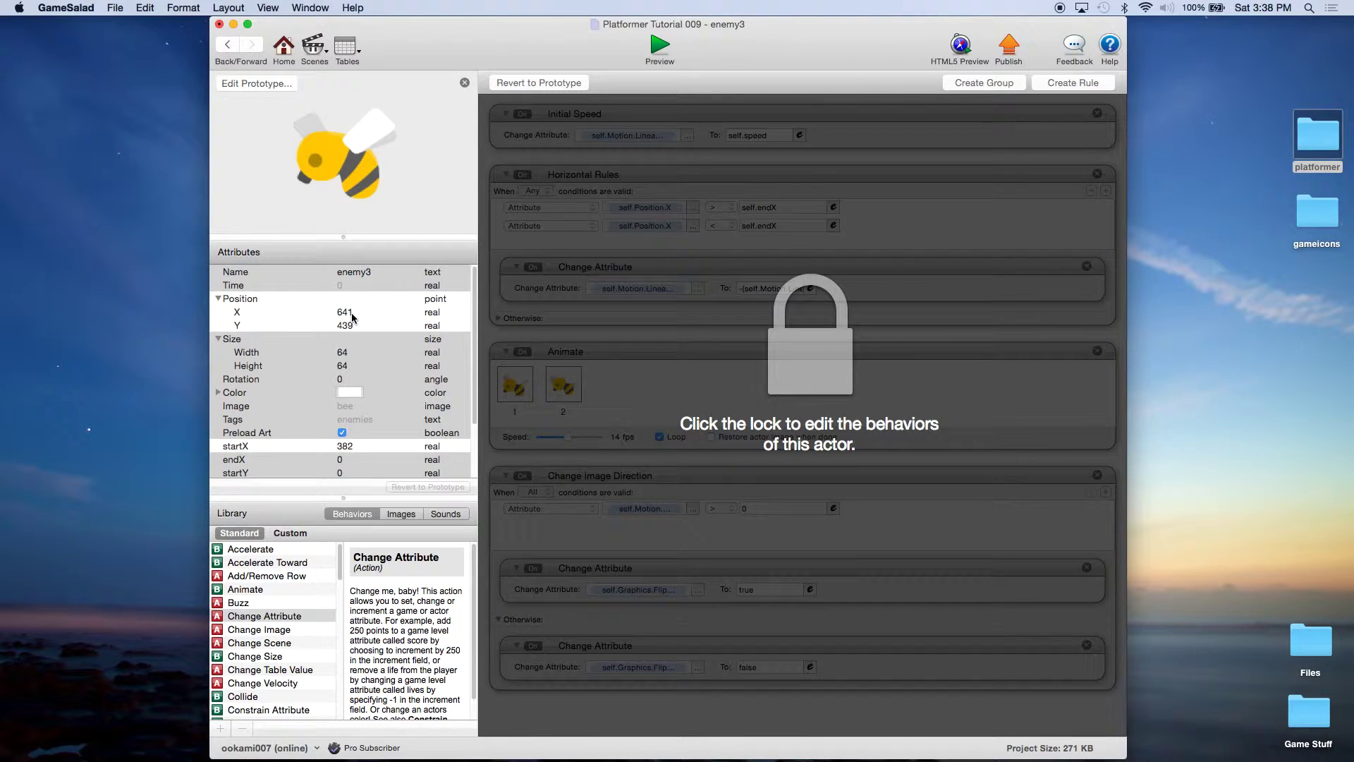
click(342, 463)
click(362, 459)
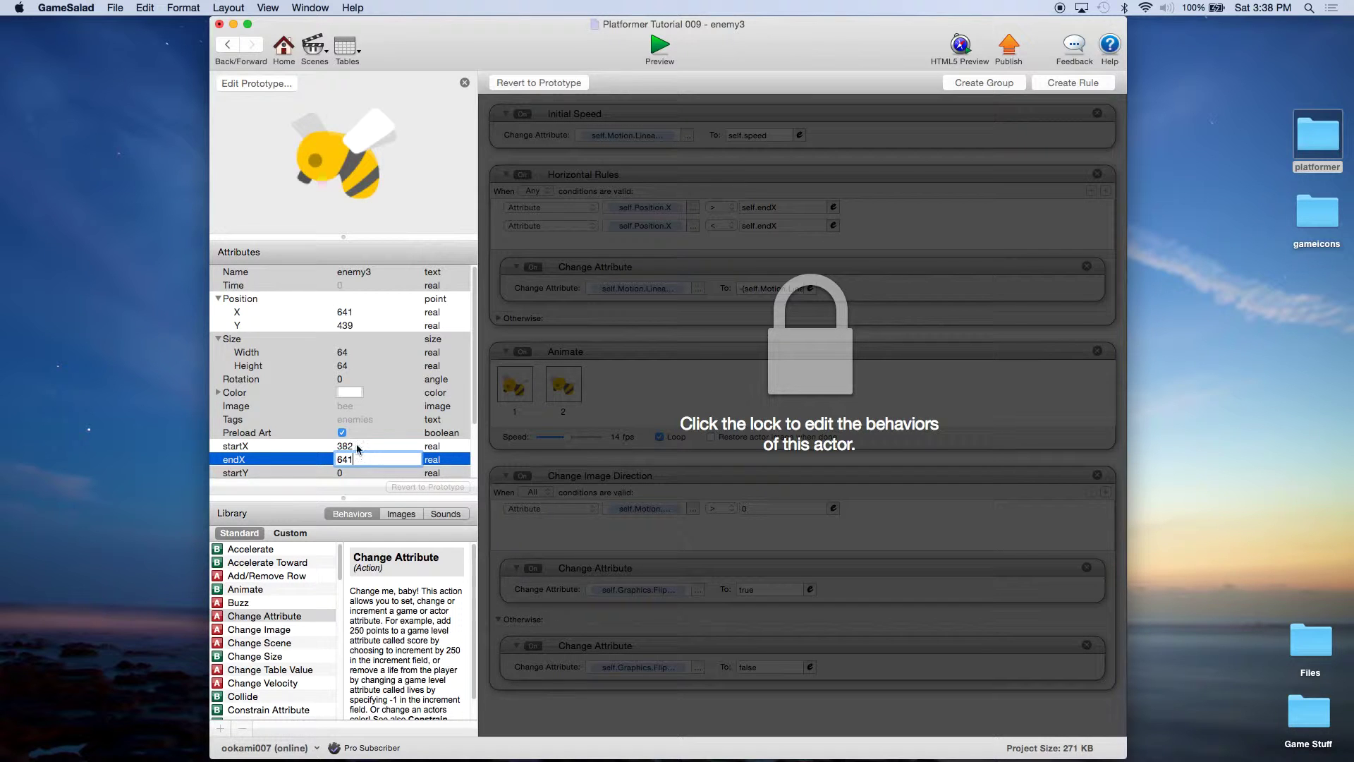
click(357, 447)
click(116, 9)
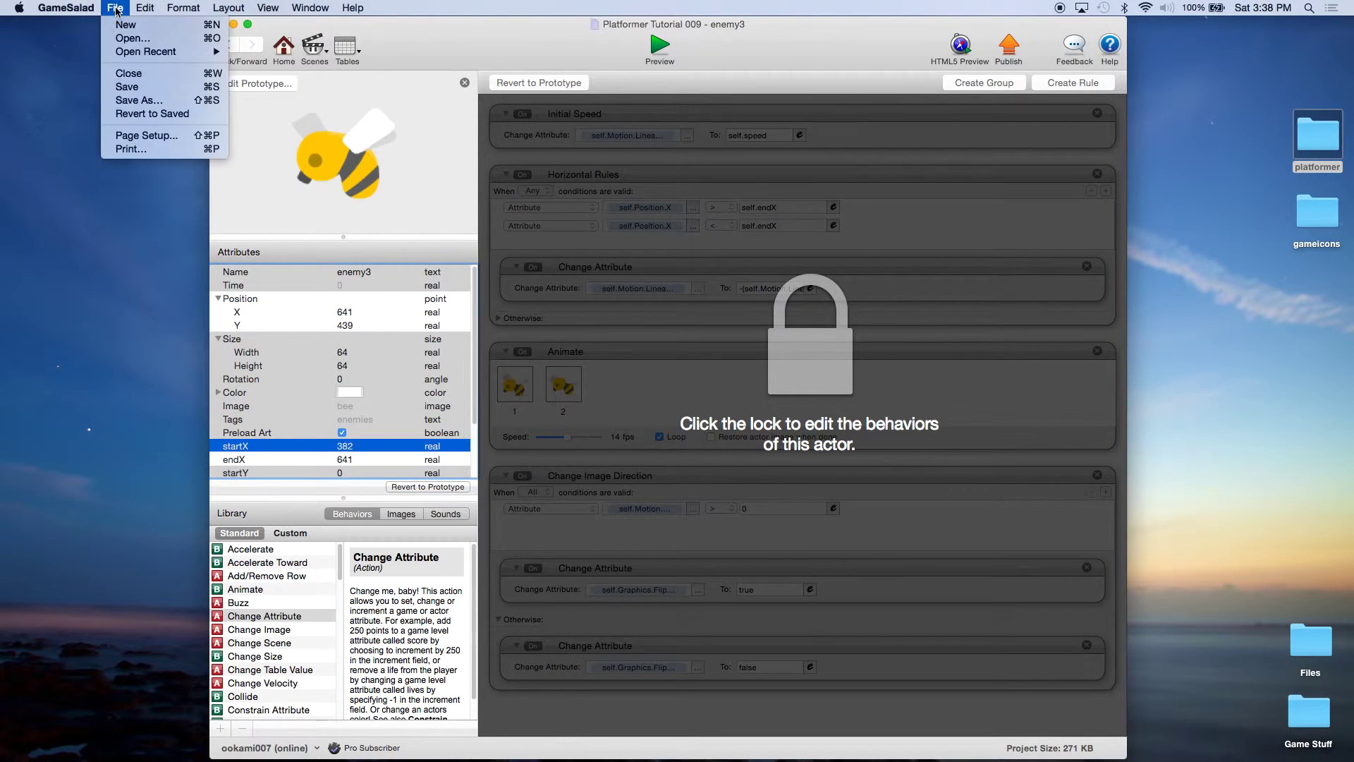
click(127, 86)
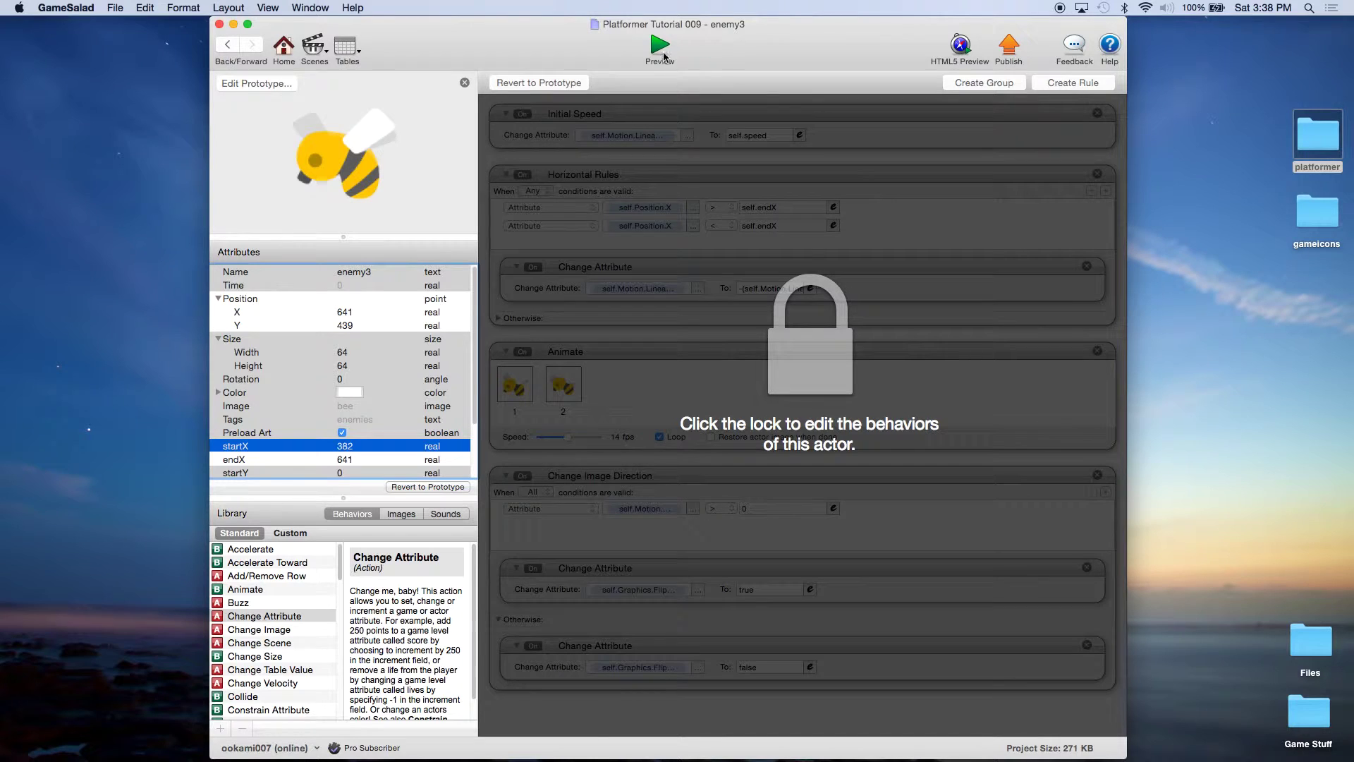
Step: Preview the game to test the bee, then return to the Home view
click(659, 48)
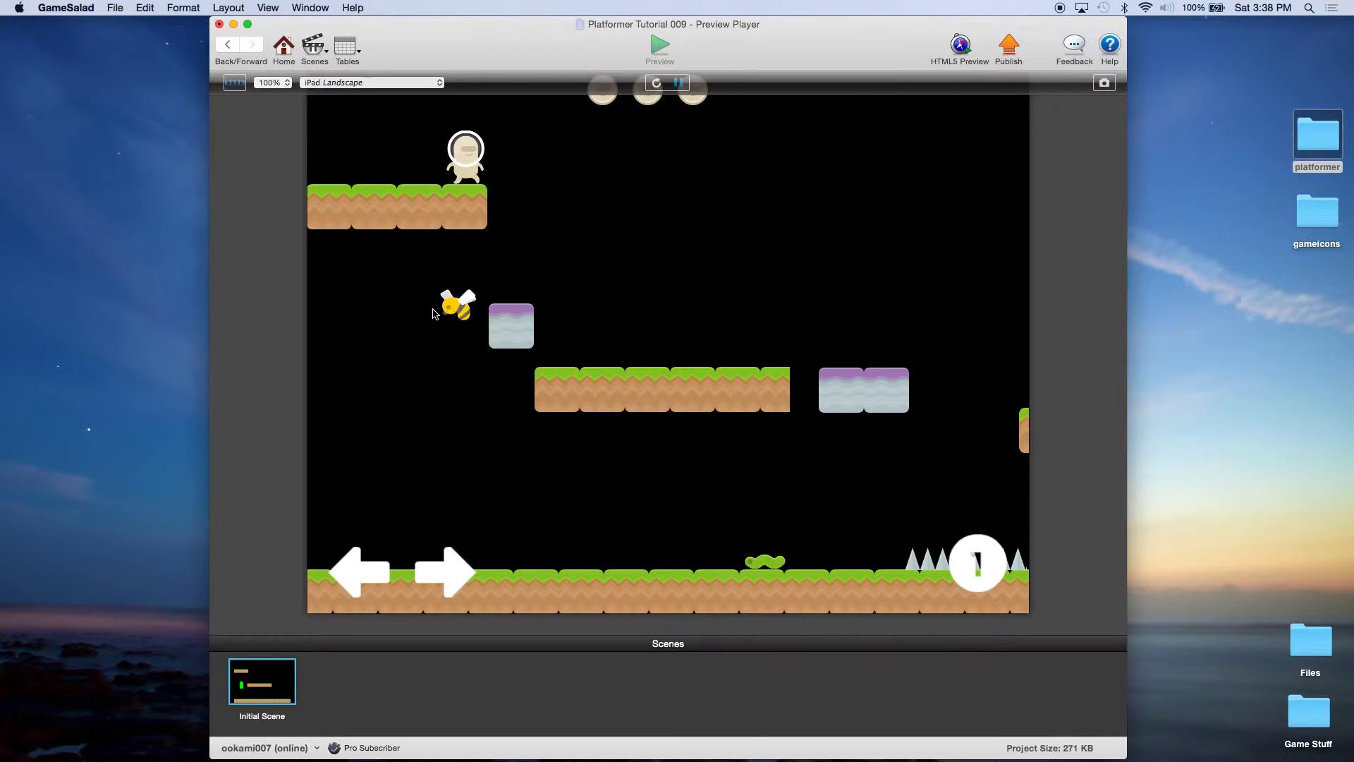
click(282, 53)
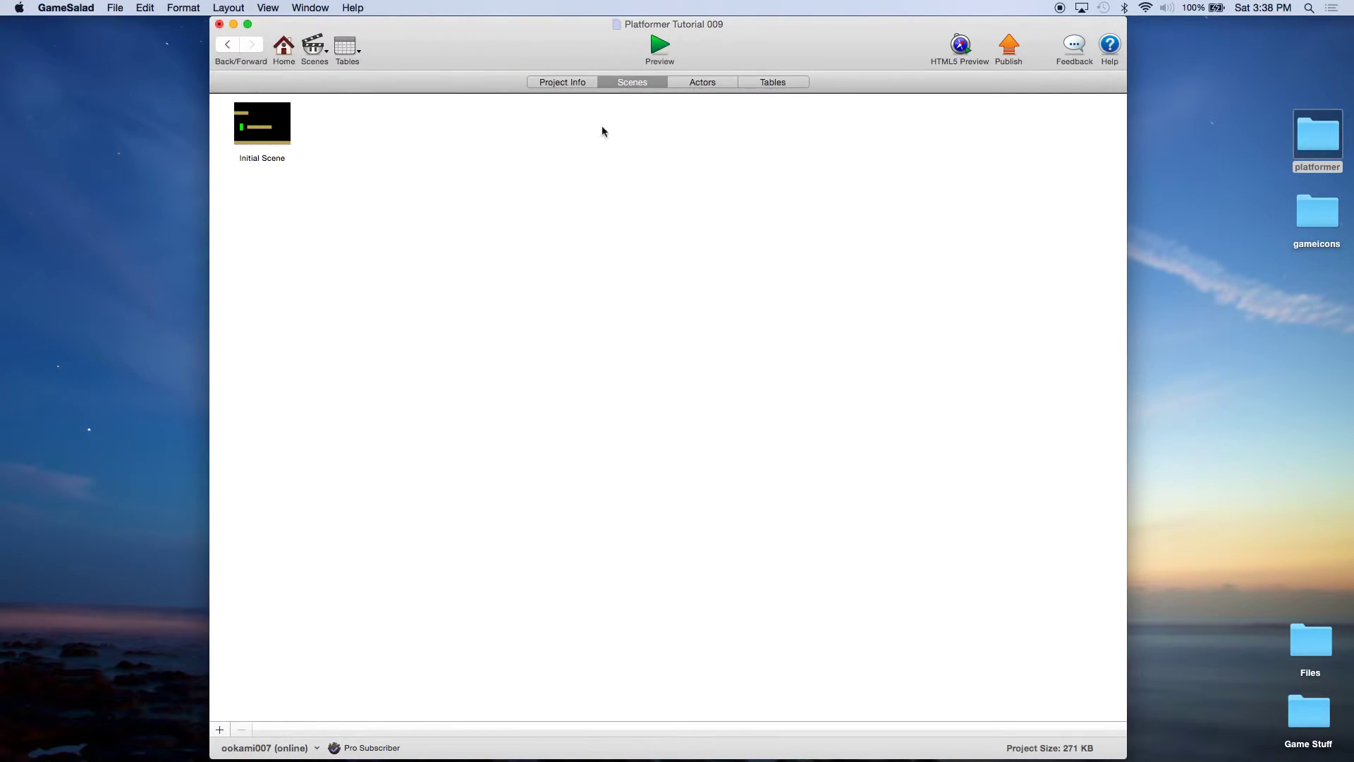
Step: Open Initial Scene and show its layers in the Inspector
click(701, 82)
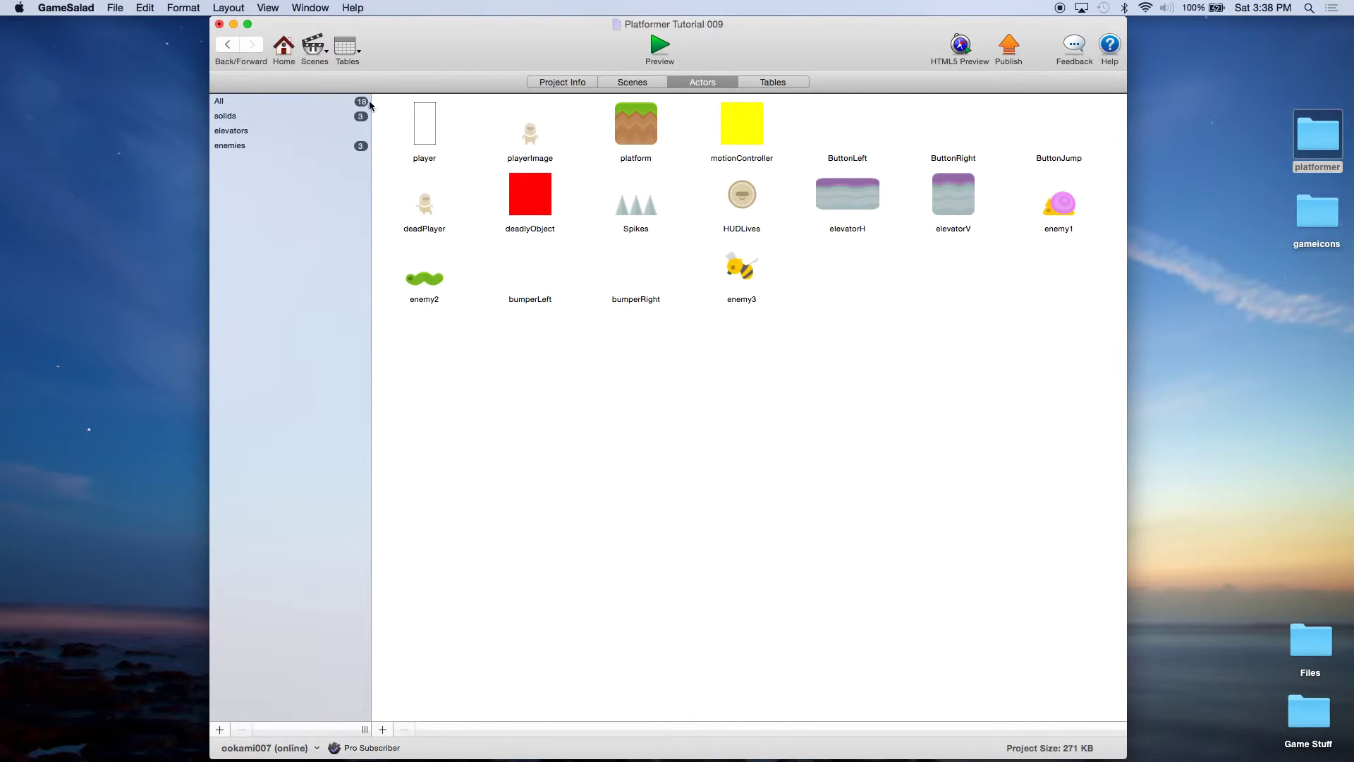
click(310, 48)
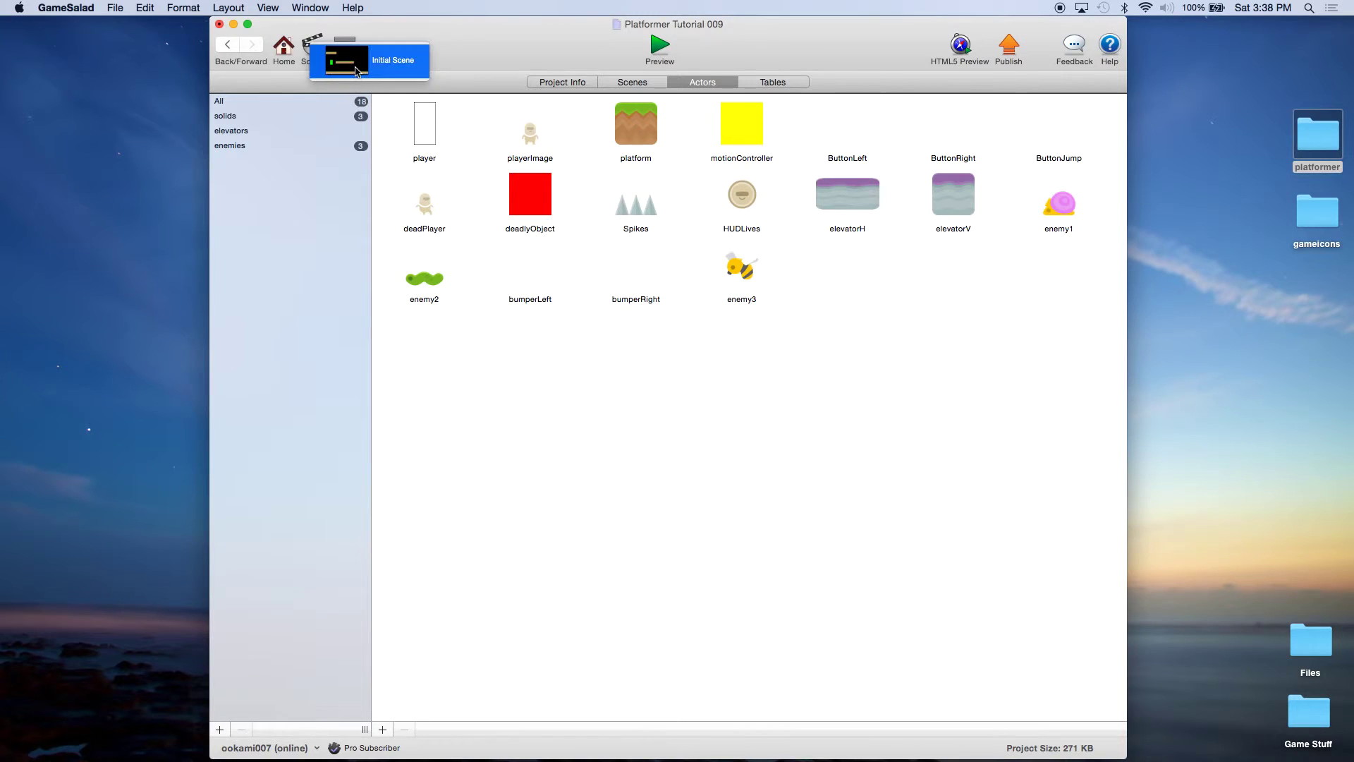
click(367, 62)
click(463, 82)
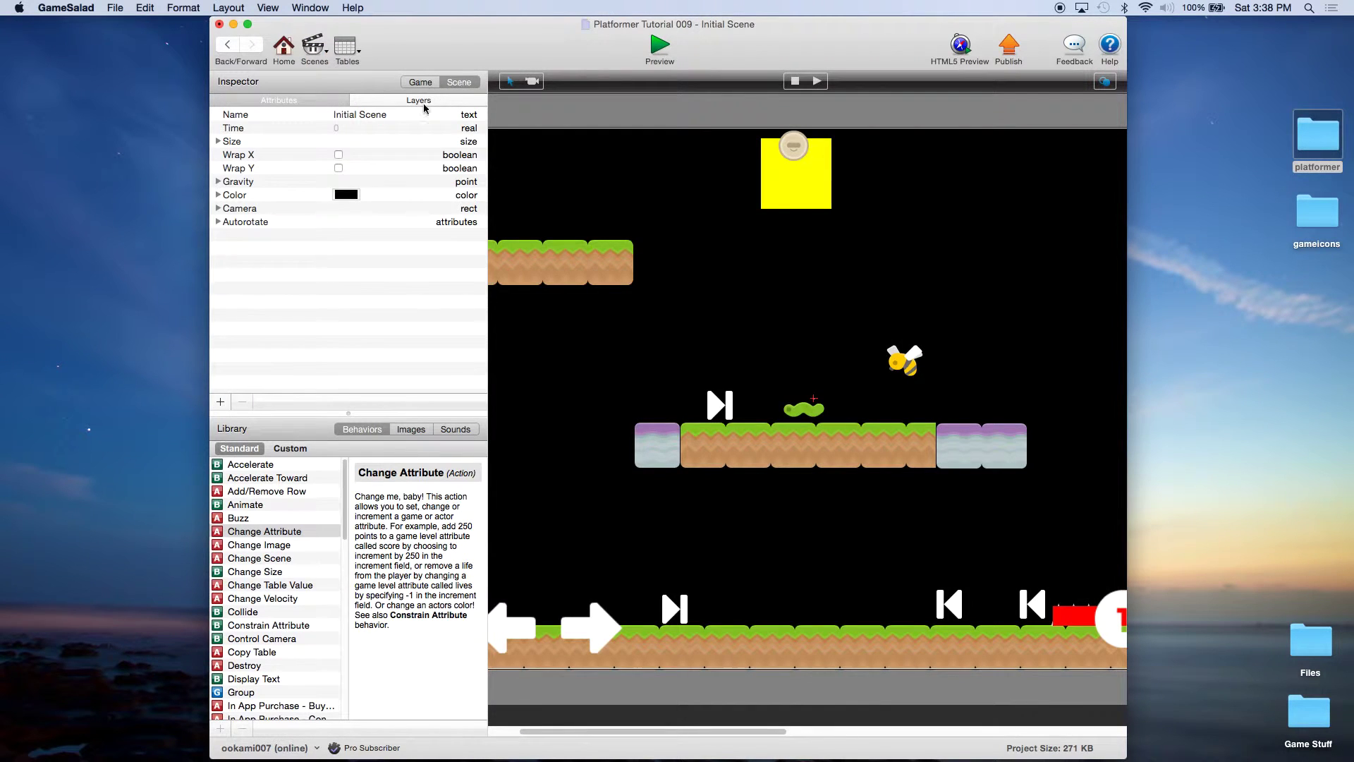
click(418, 102)
Step: Drag enemy3 from the HUD layer into Background, then reopen the enemy3 actor
click(218, 125)
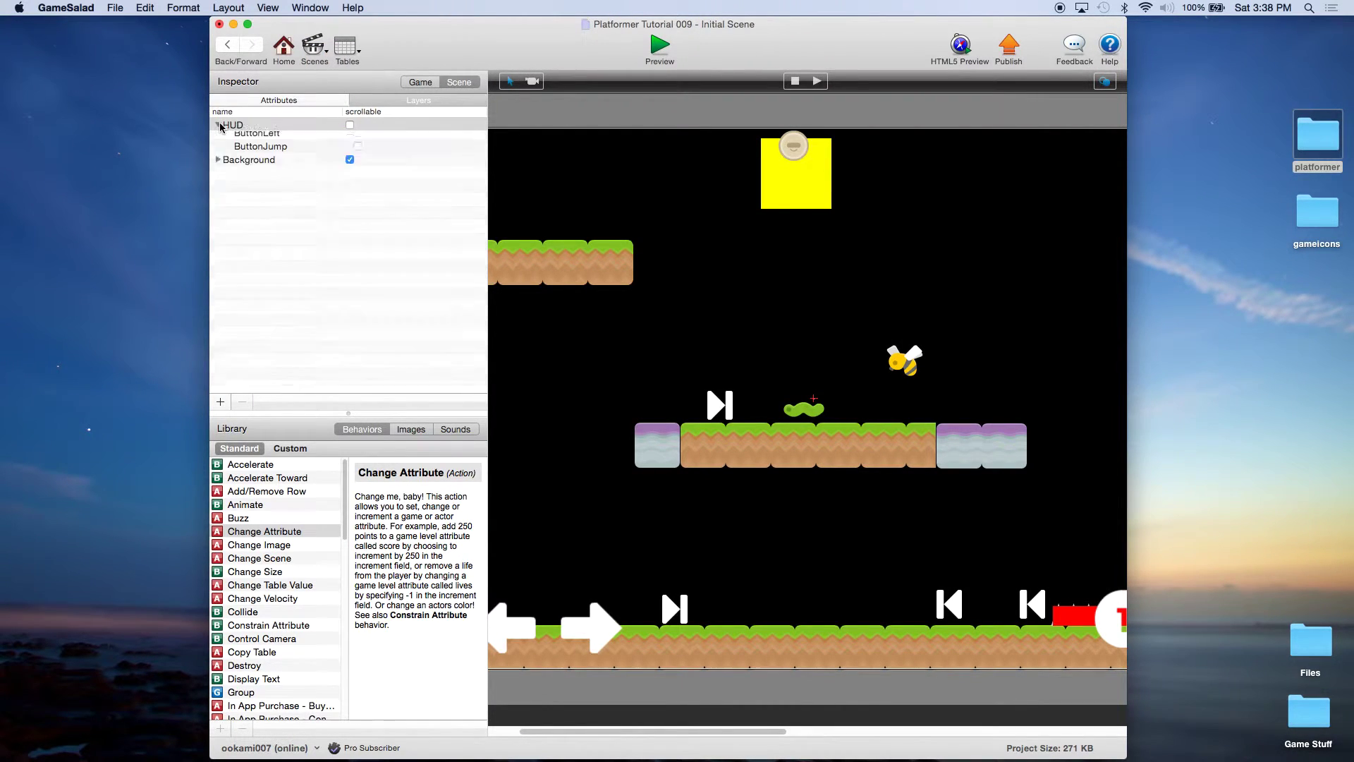
click(256, 139)
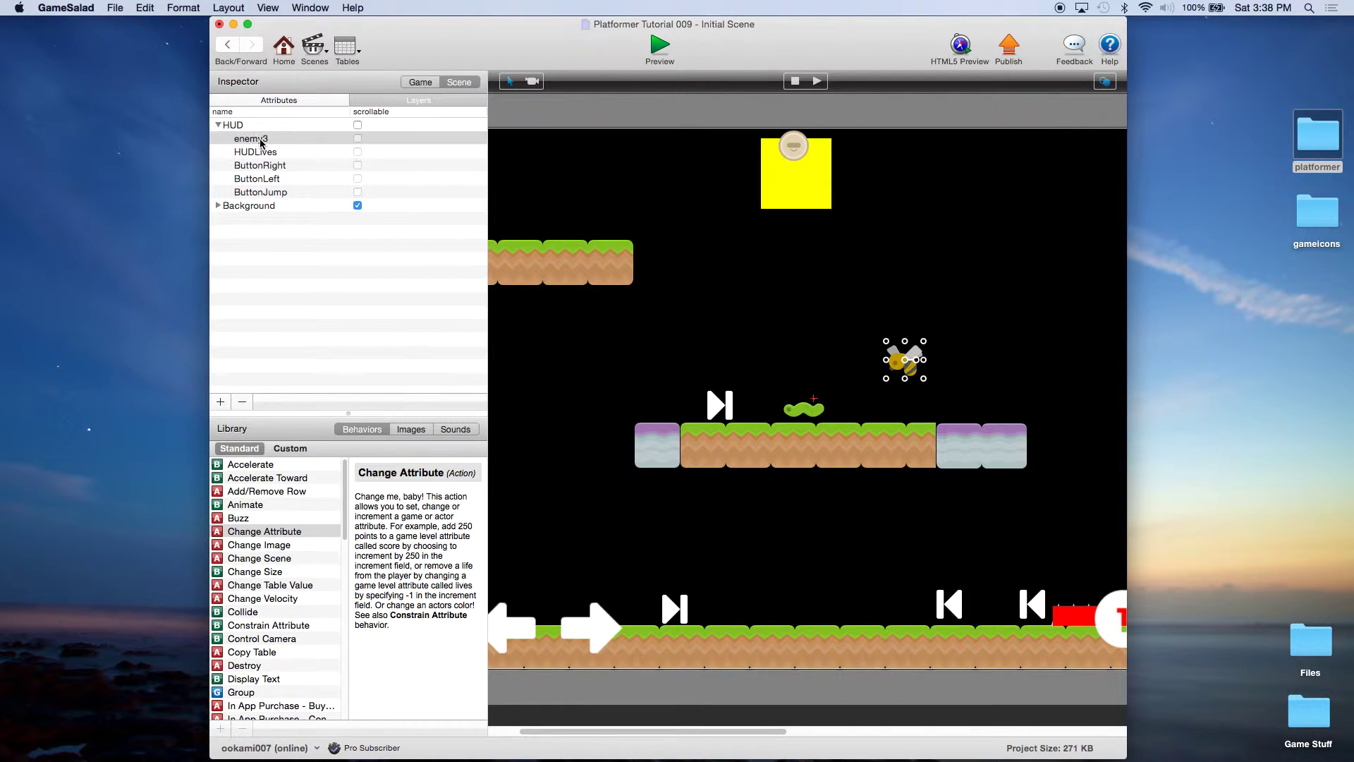
drag(260, 142, 262, 186)
drag(261, 209, 260, 206)
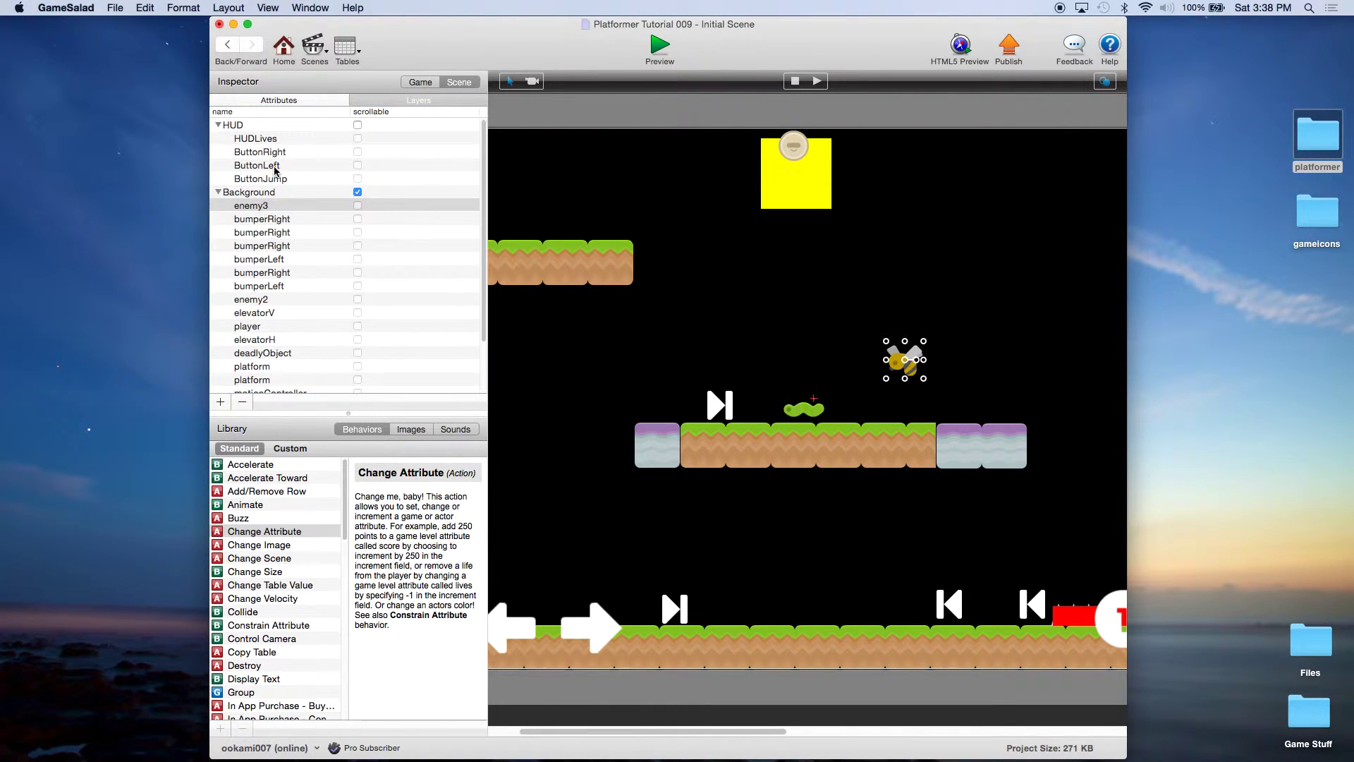
click(285, 53)
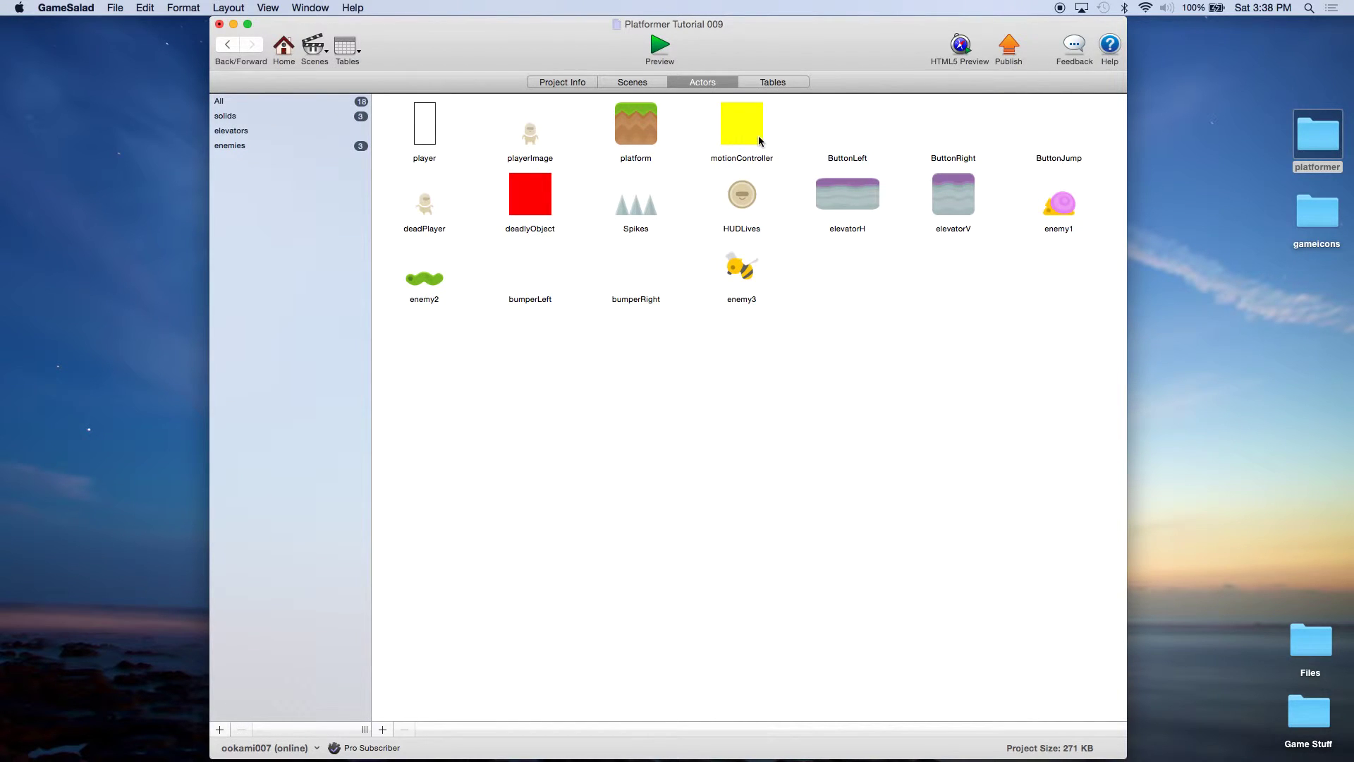
double_click(742, 278)
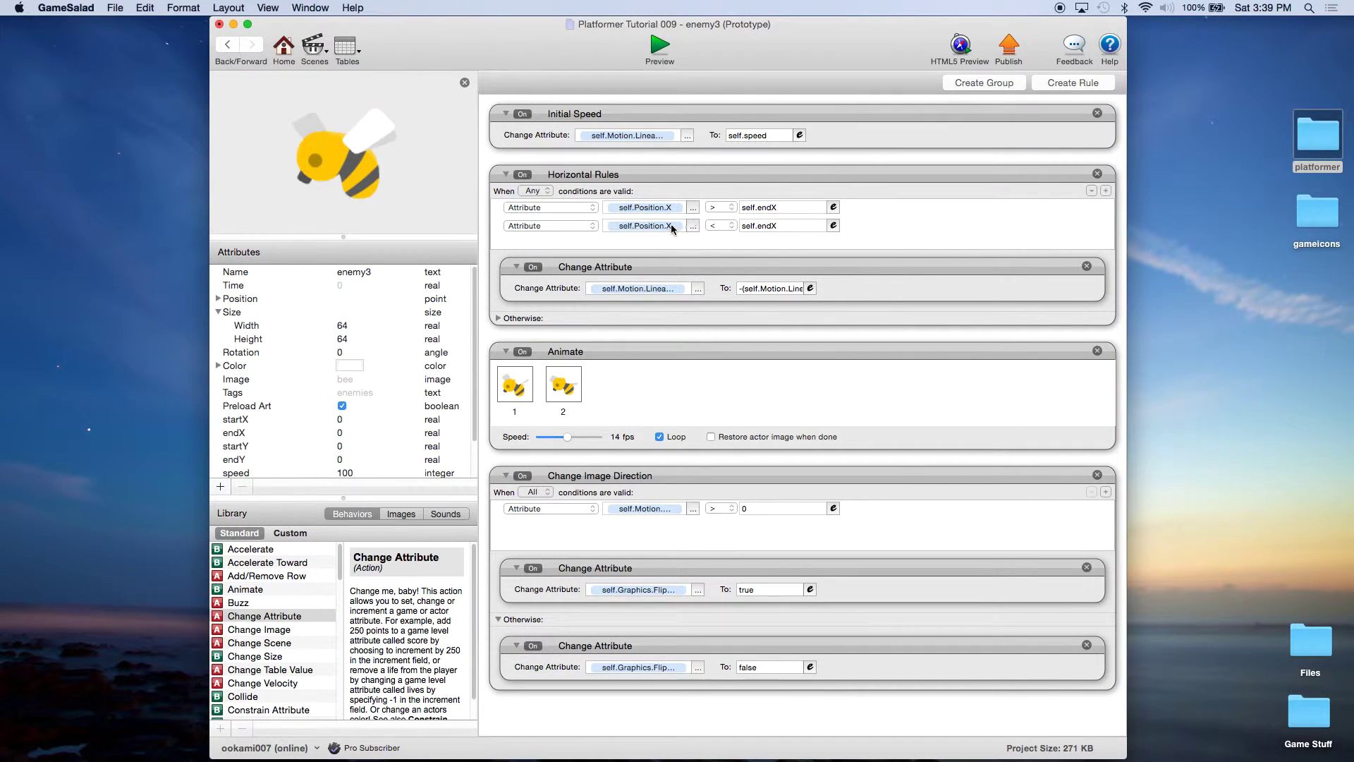
Step: Change the second Horizontal Rules condition's value to self.startX and run a preview
click(833, 225)
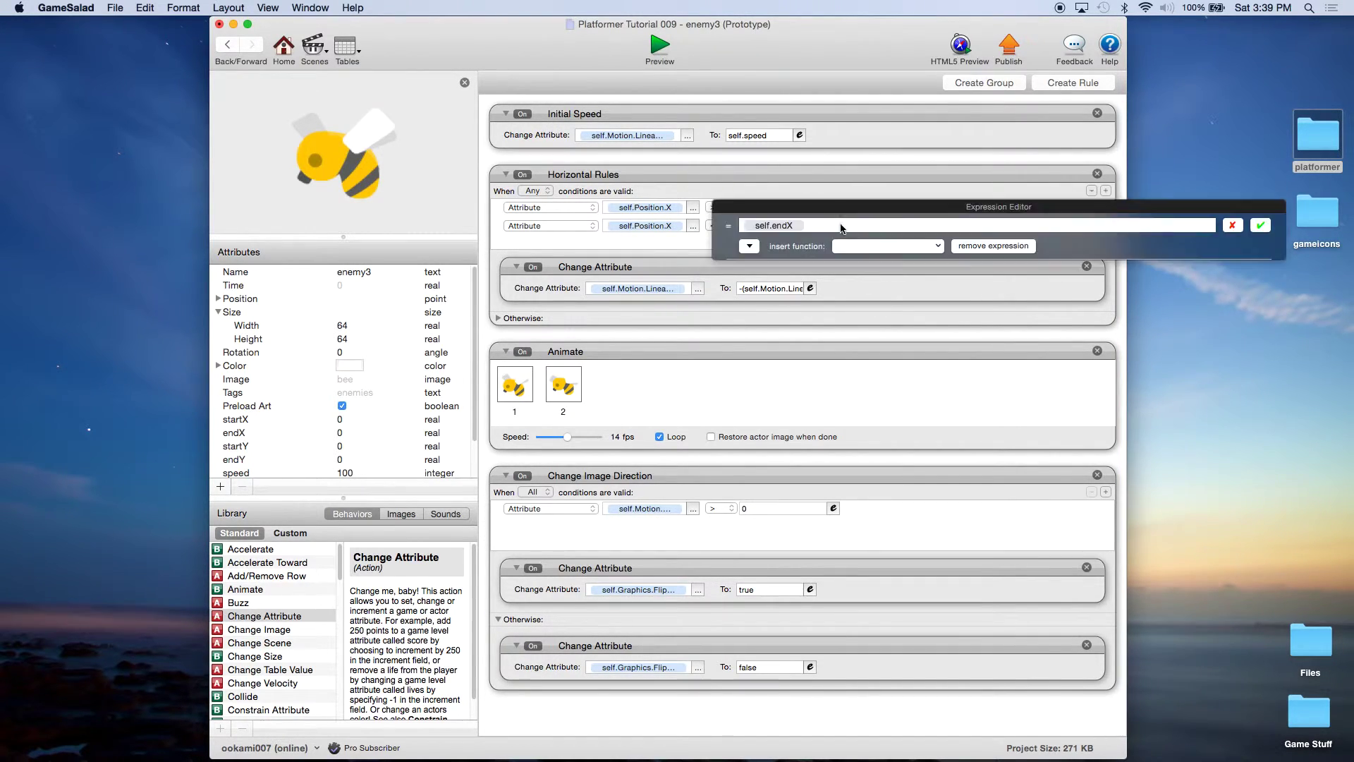
click(756, 244)
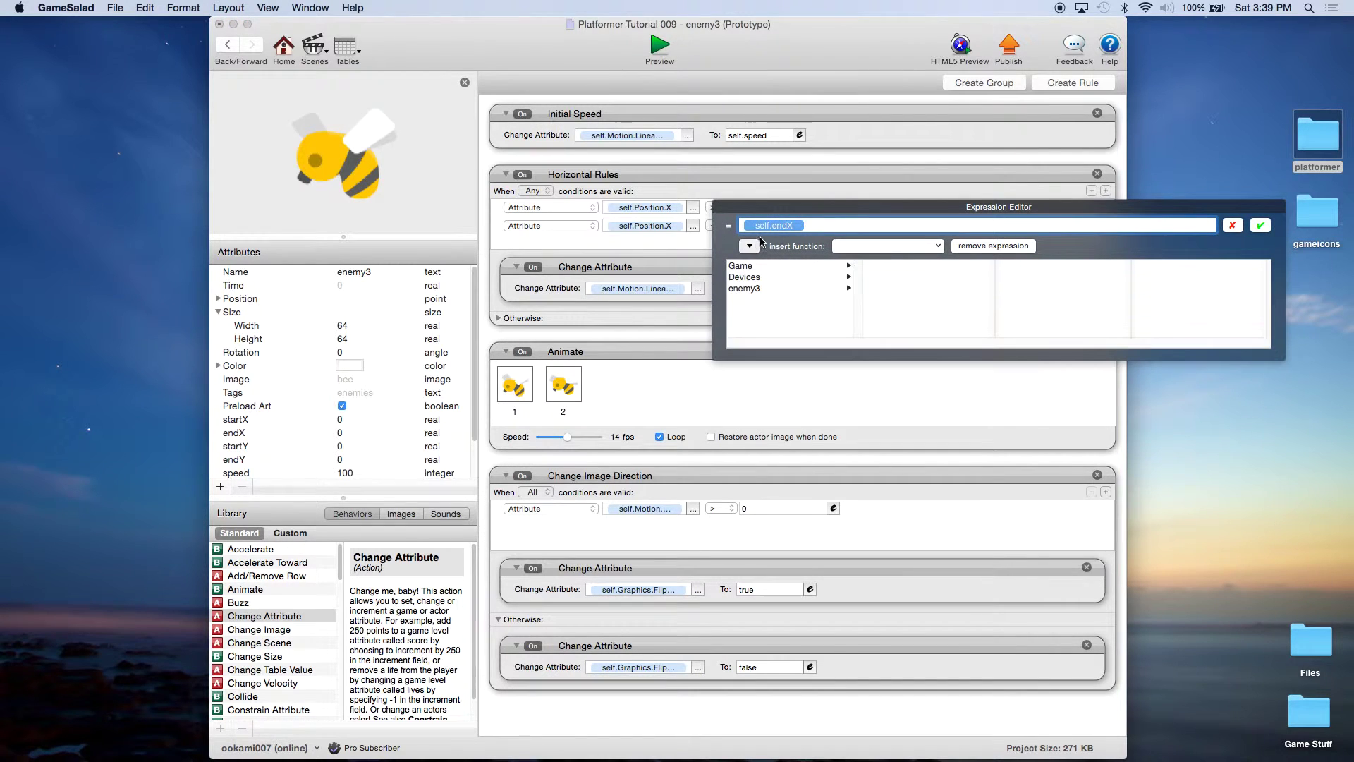
click(765, 289)
scroll(942, 299, down, 5)
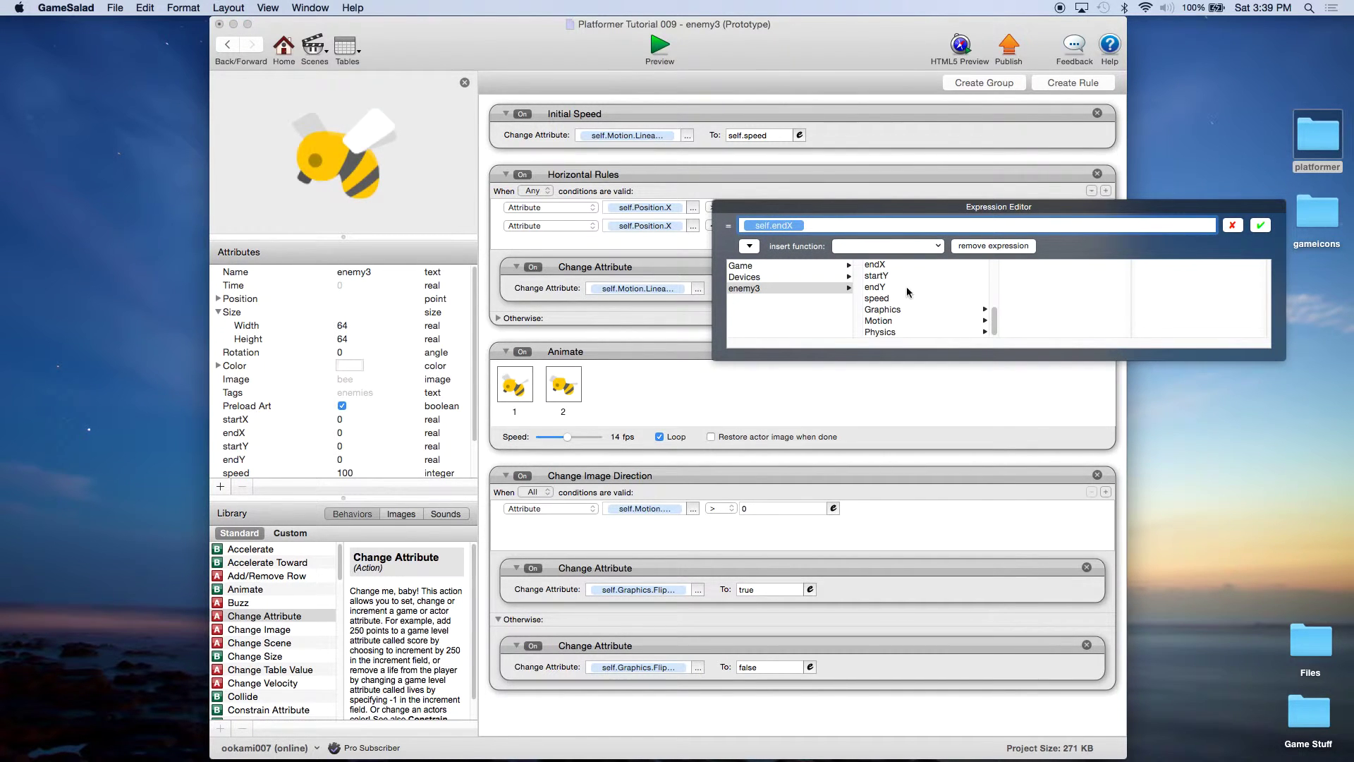
scroll(893, 276, up, 1)
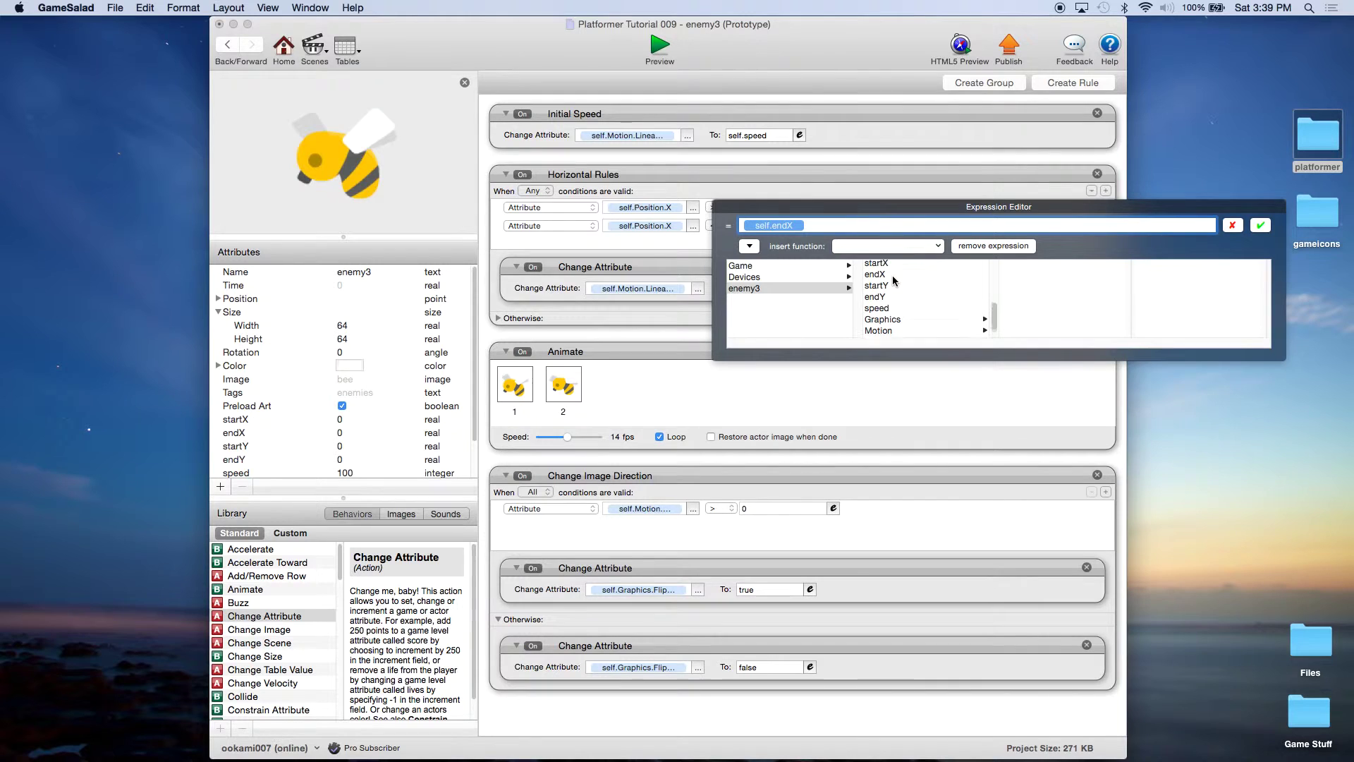
scroll(893, 280, up, 1)
click(892, 278)
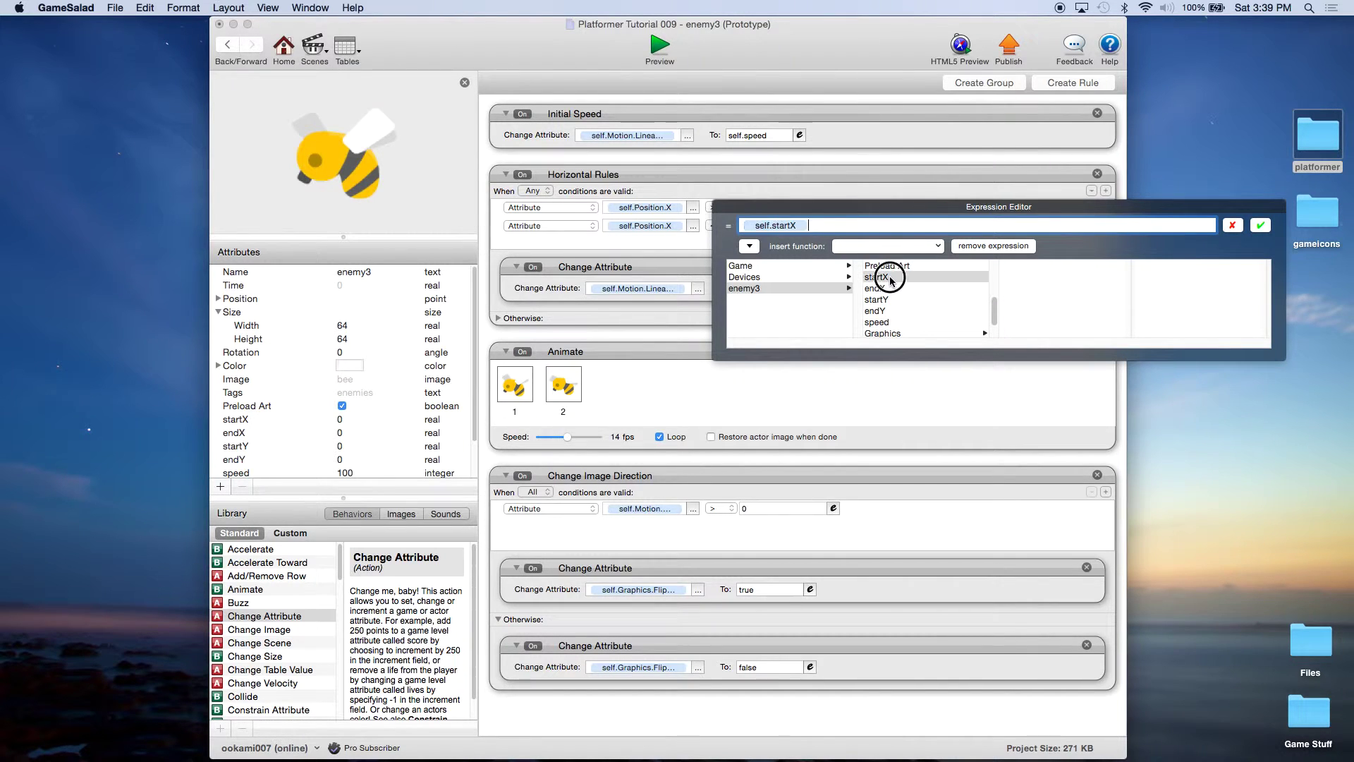
click(1260, 225)
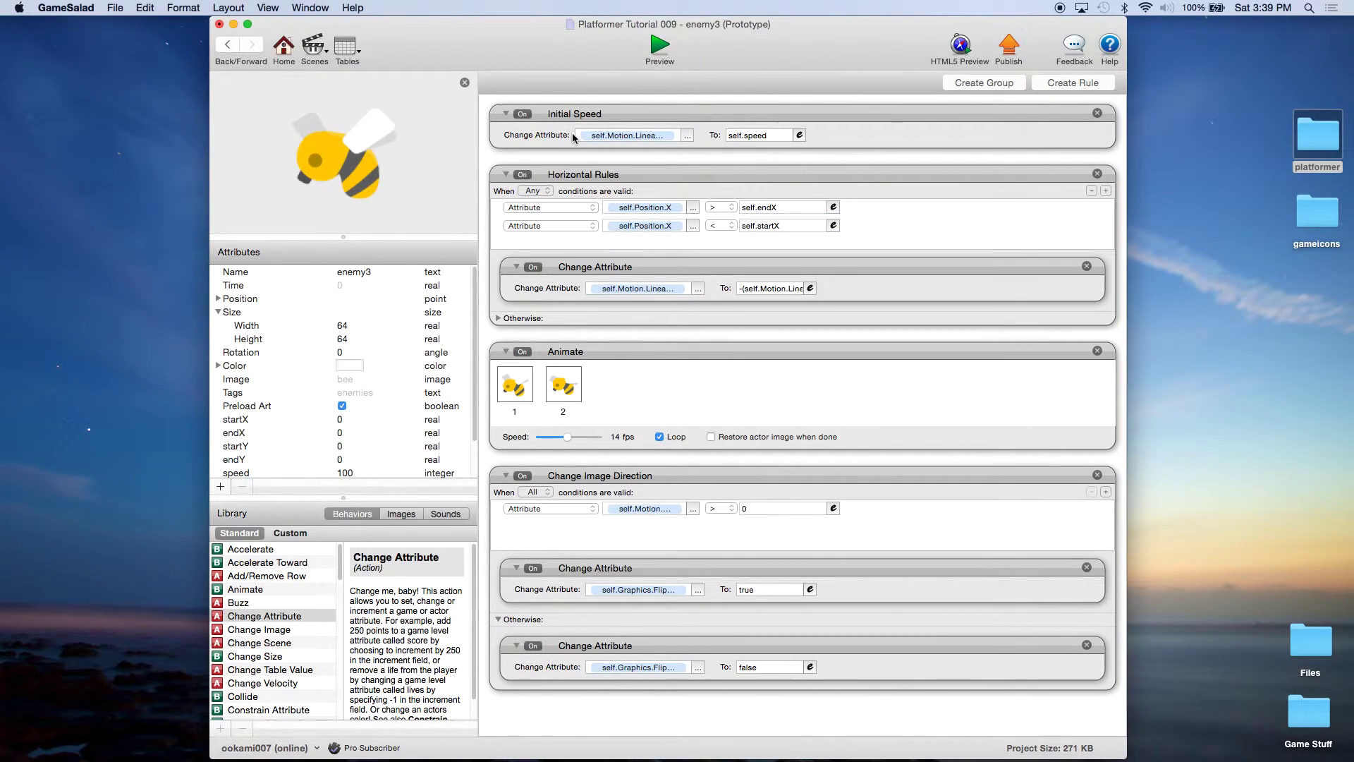
click(660, 50)
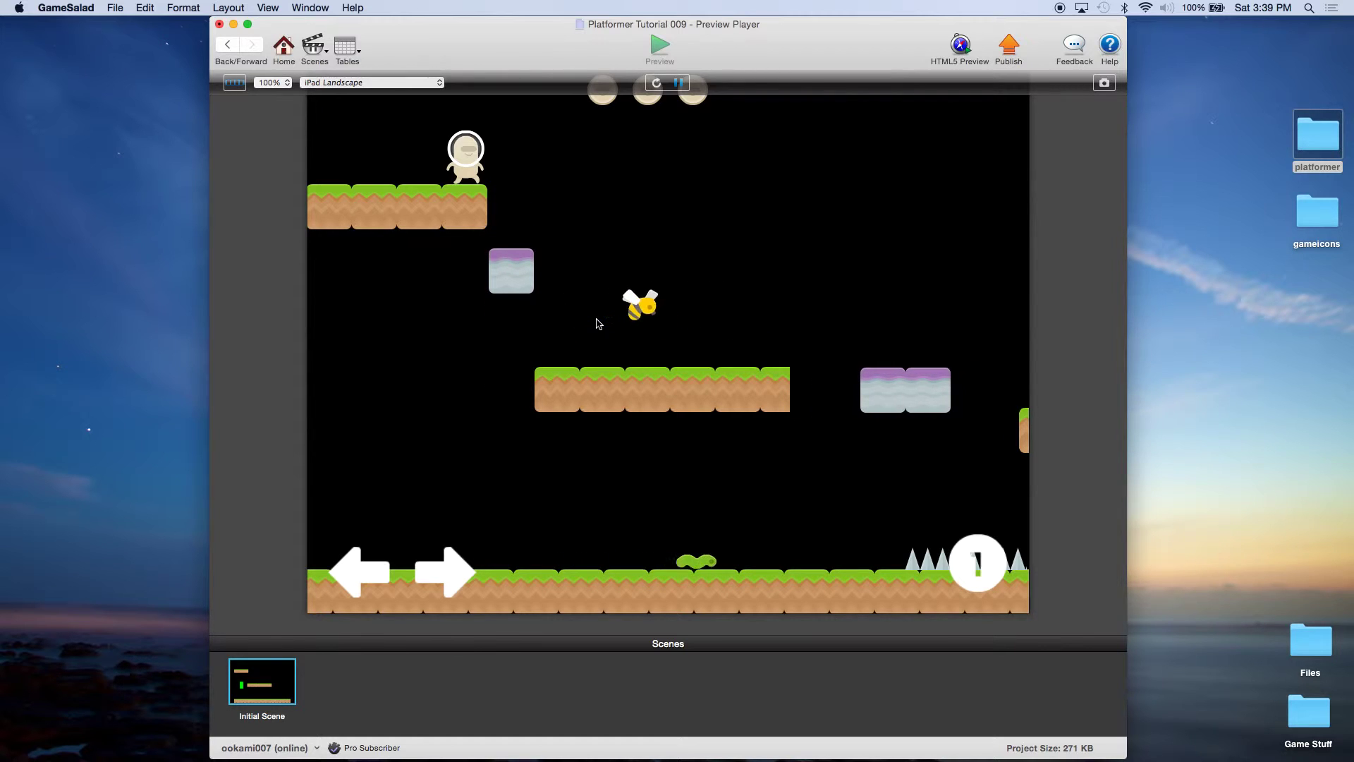
Step: Walk the player right in the preview to watch the bee patrol, then return to the Actors list
key(Right)
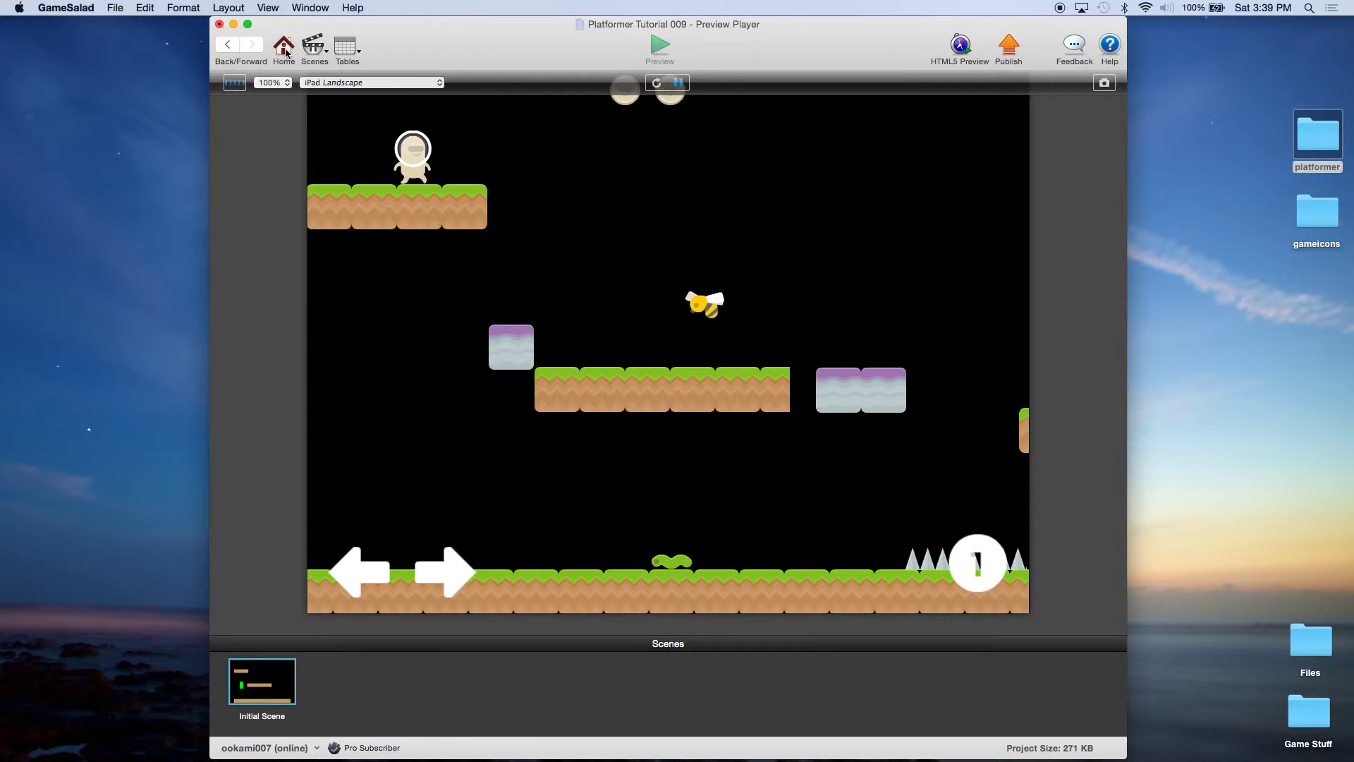
click(284, 49)
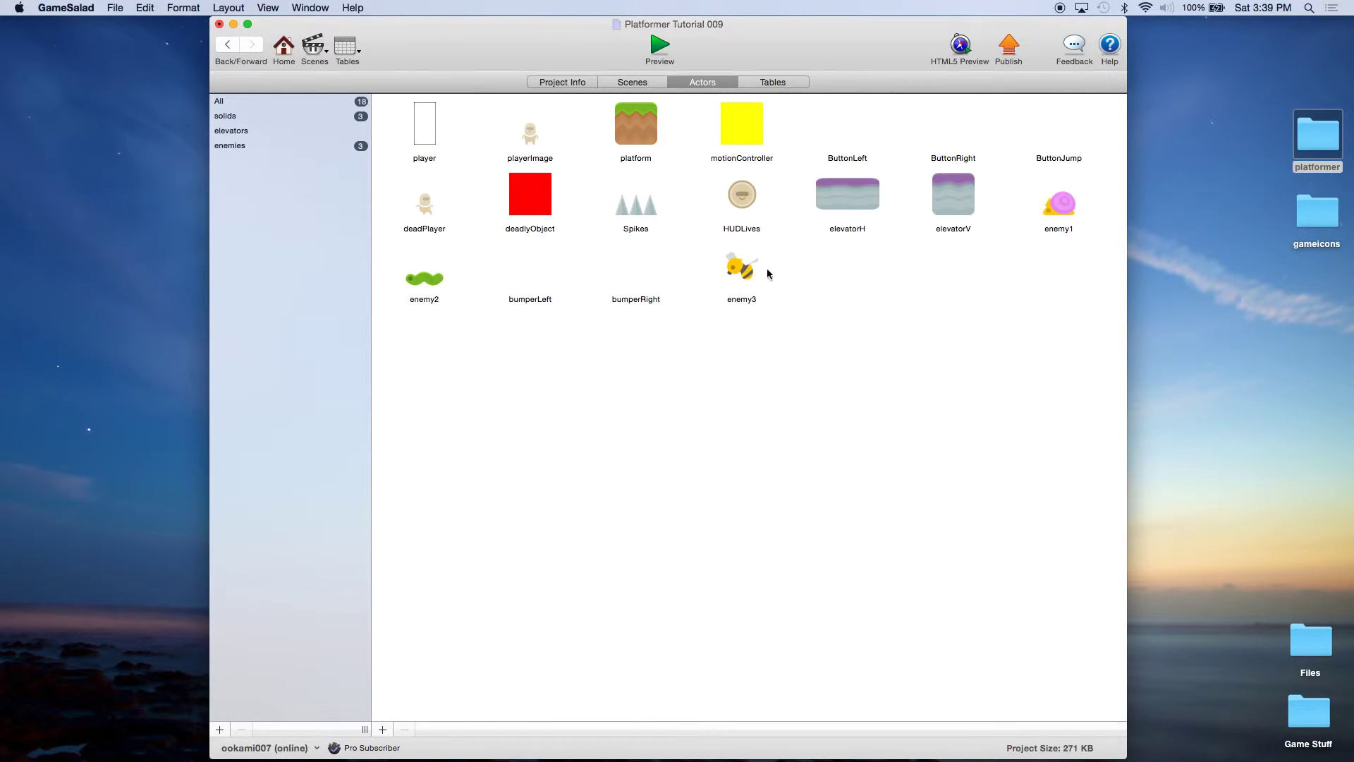
Step: Reopen the enemy3 actor and save the project
double_click(741, 275)
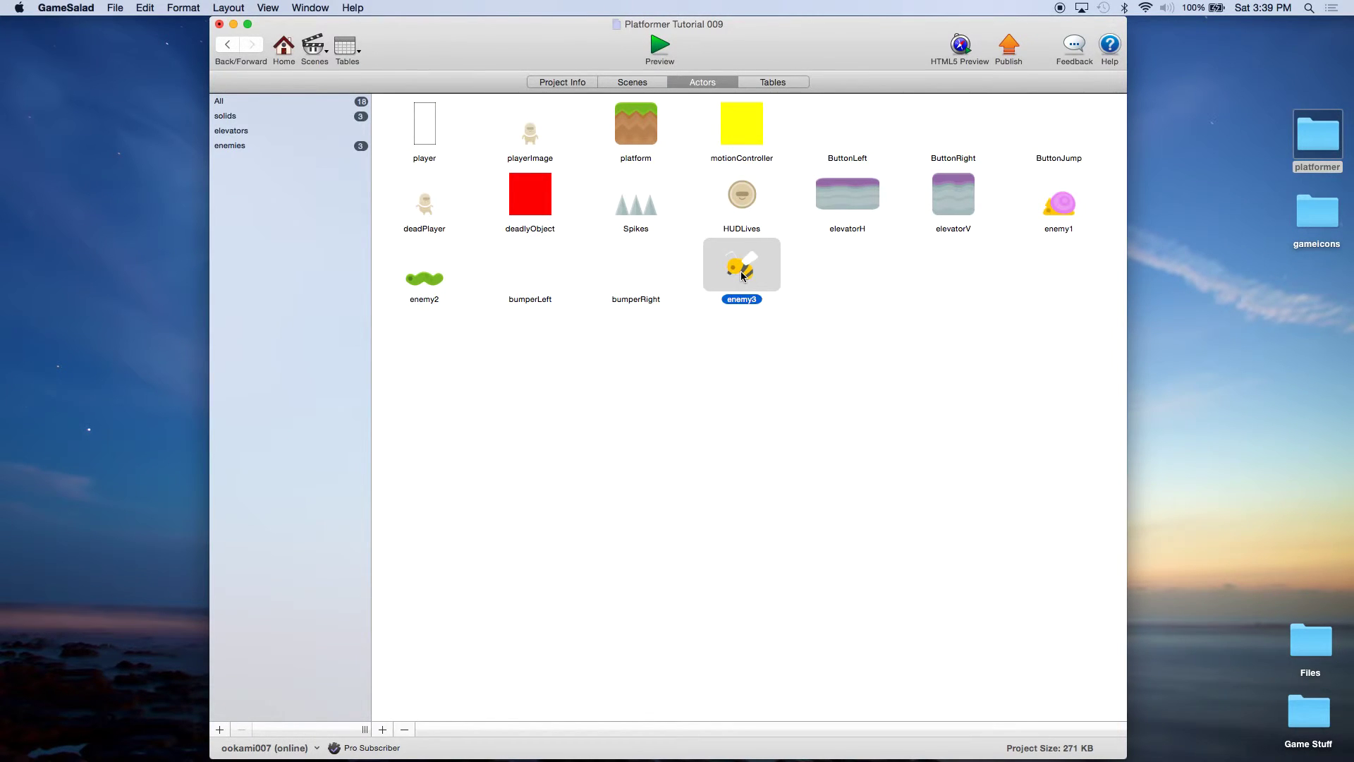
click(114, 8)
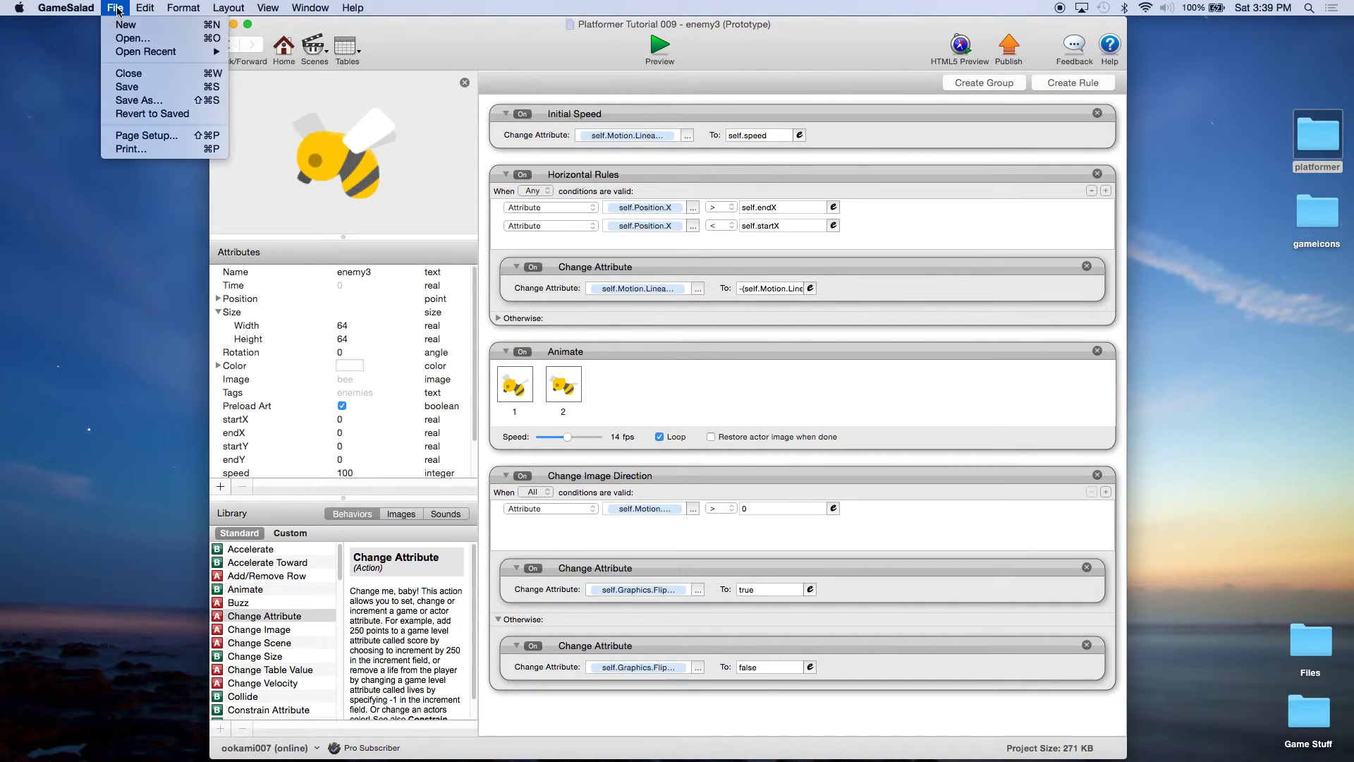
click(123, 86)
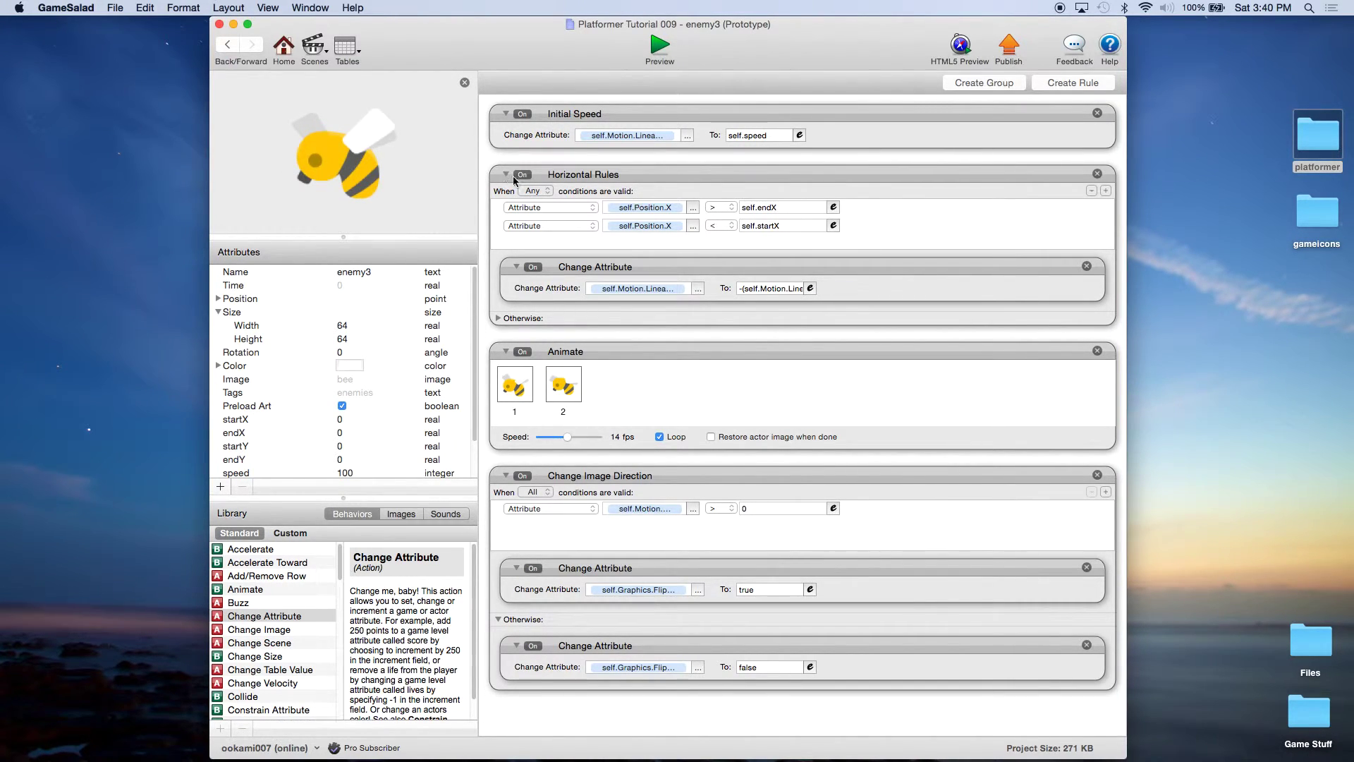
Step: Duplicate the Horizontal Rules block below itself and rename the copy 'Vertical Rules'
click(576, 177)
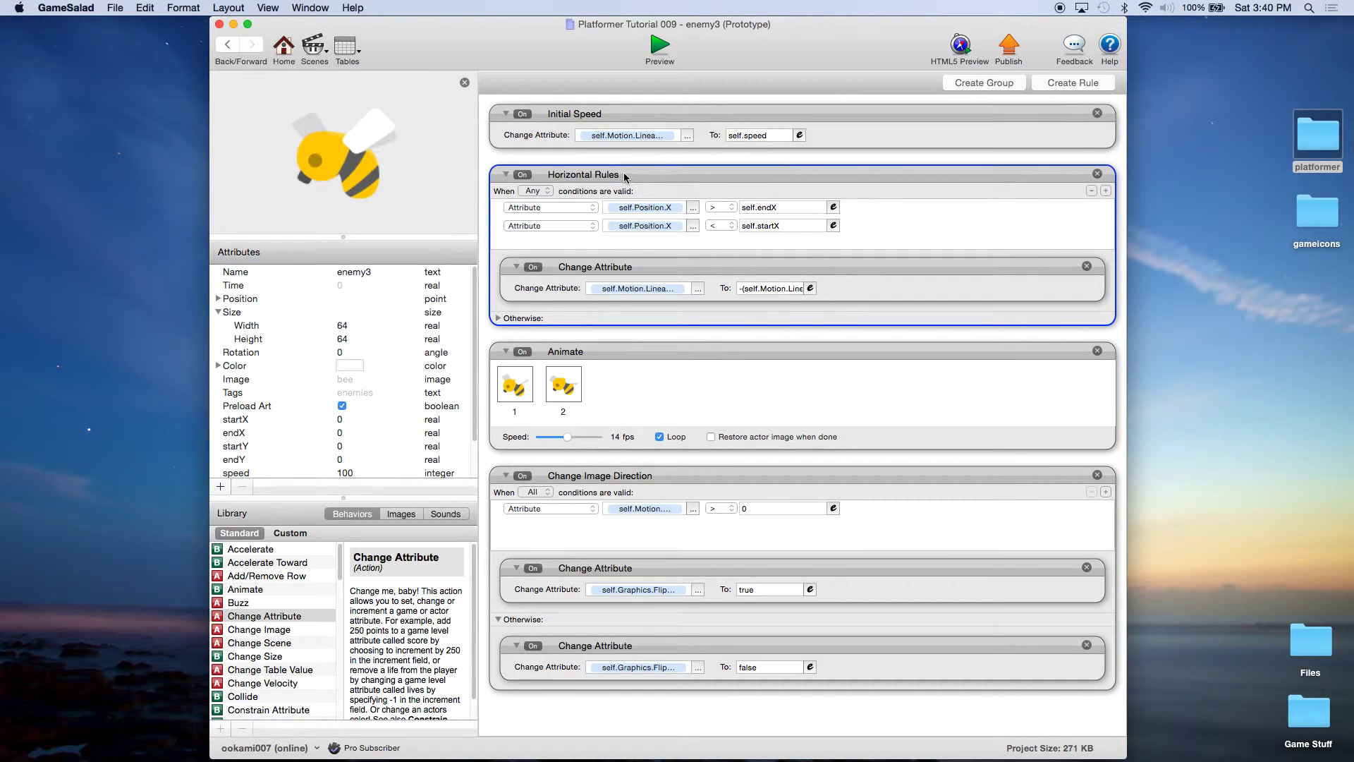
alt+drag(626, 176, 630, 341)
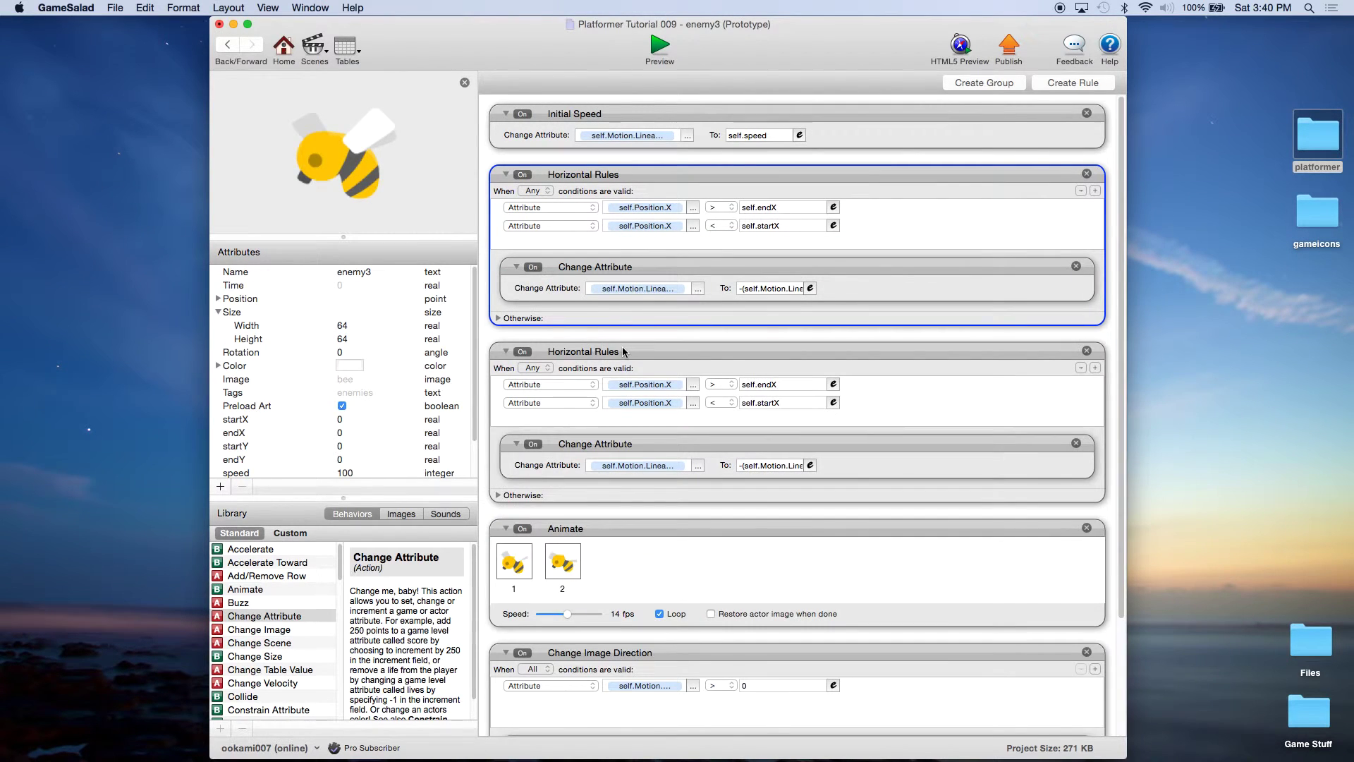
double_click(583, 353)
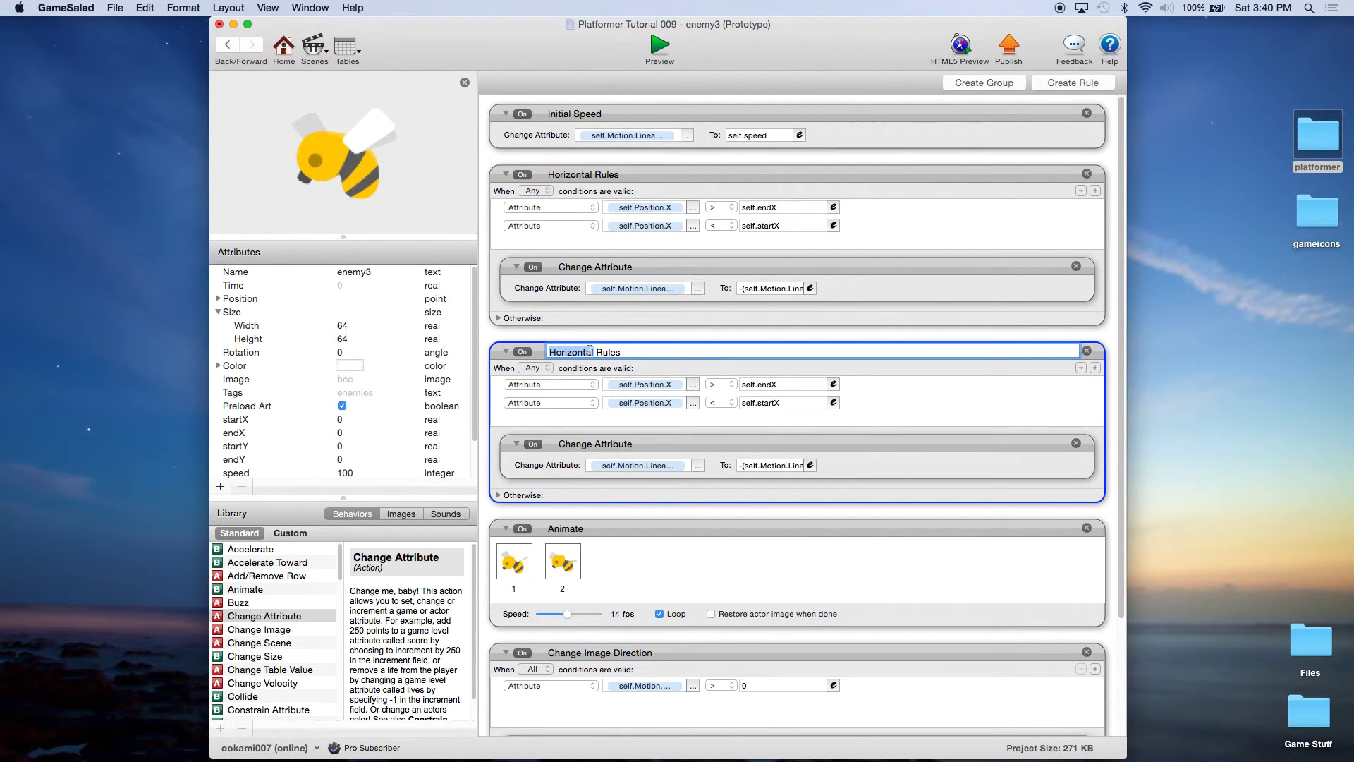
text(Vertical)
key(Return)
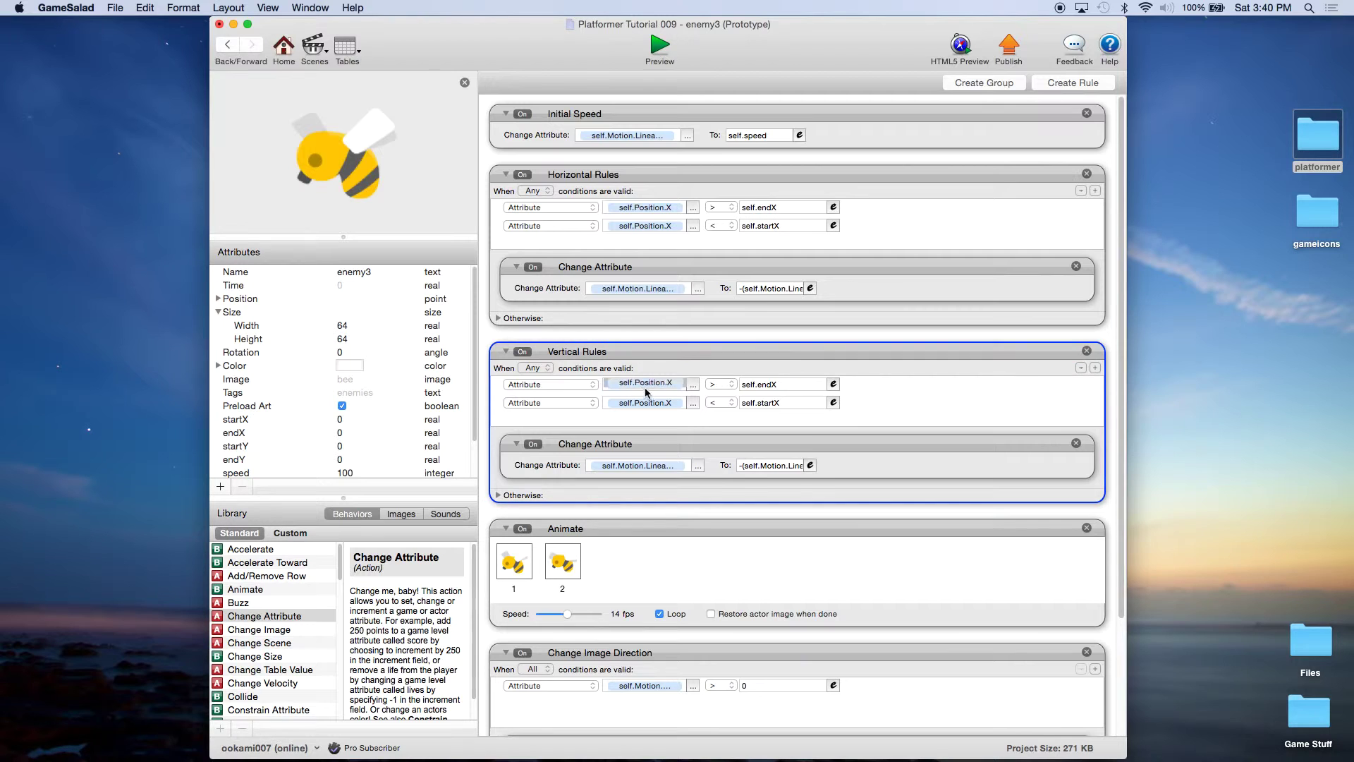
Step: Make the first Vertical Rules condition test self.Position.Y > self.endY
click(694, 385)
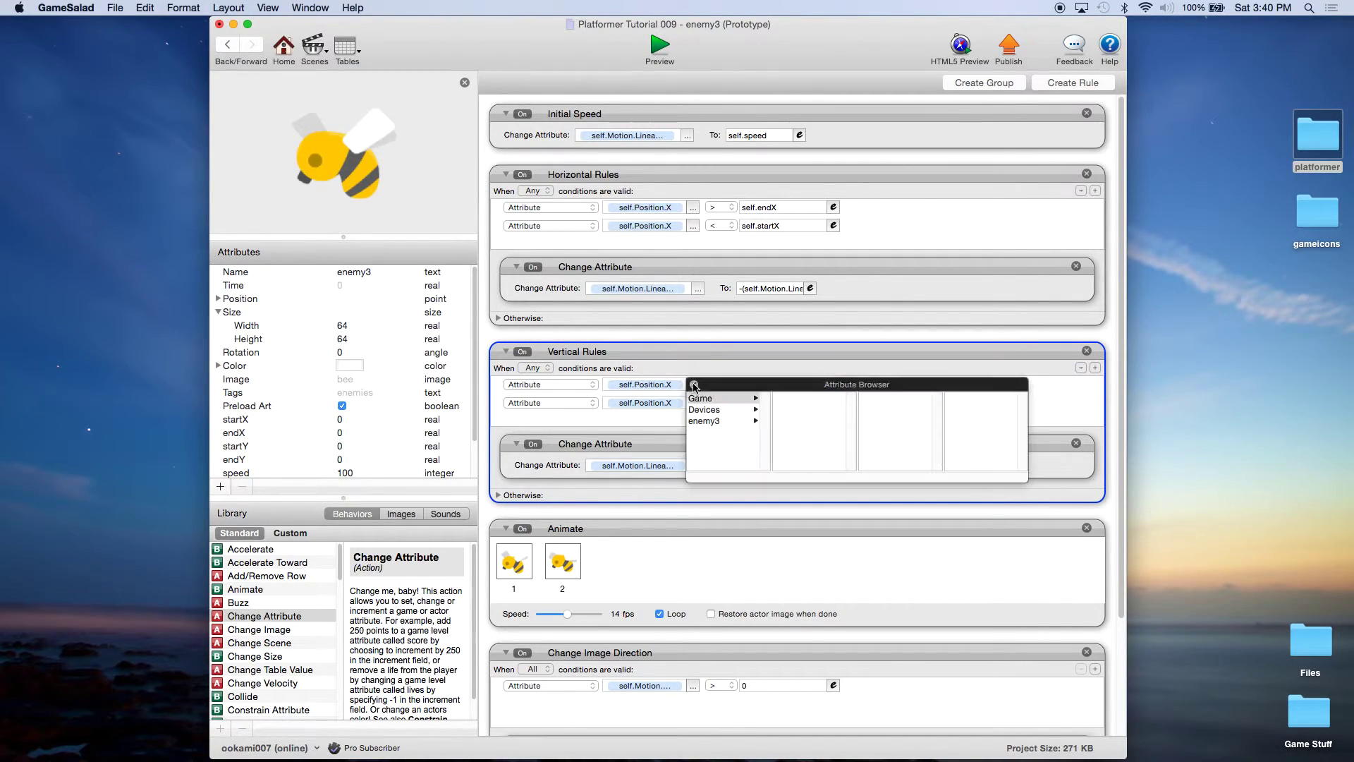
click(712, 421)
click(793, 421)
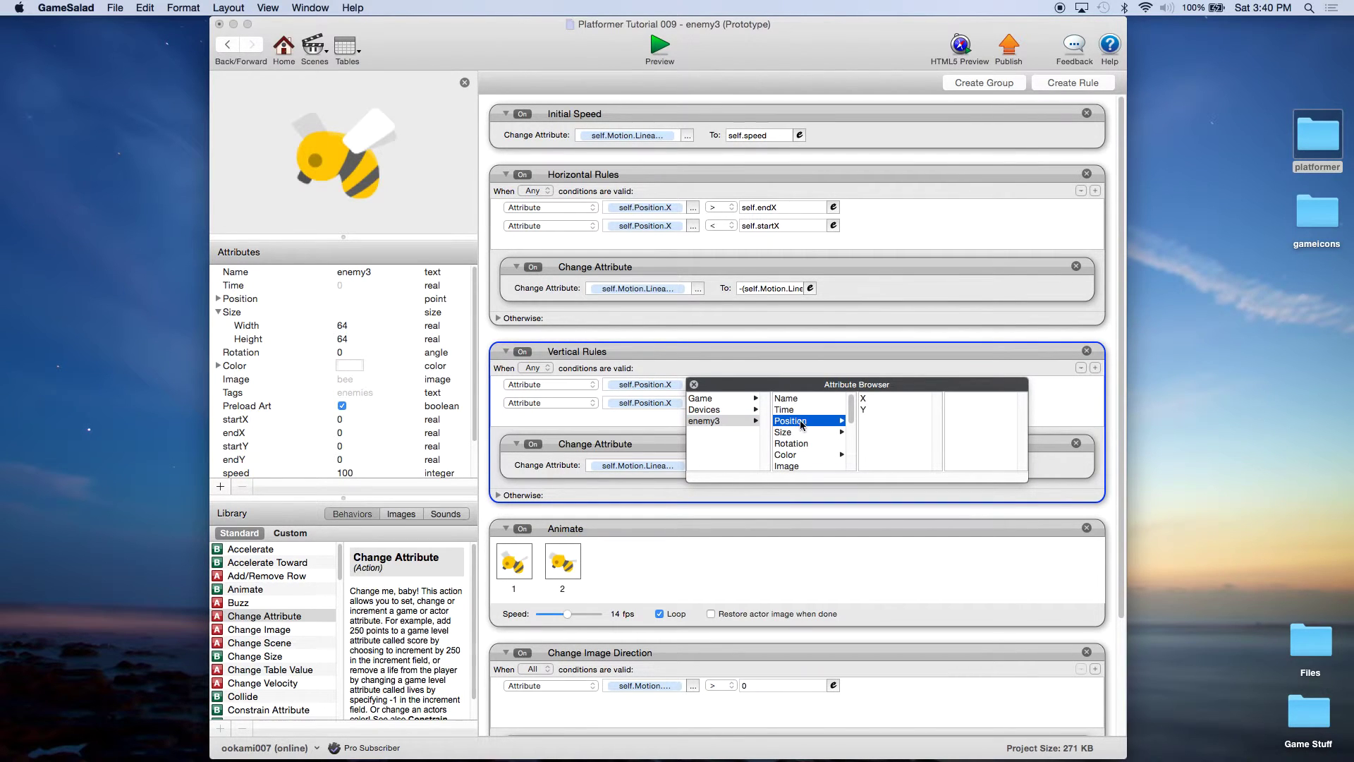
click(869, 410)
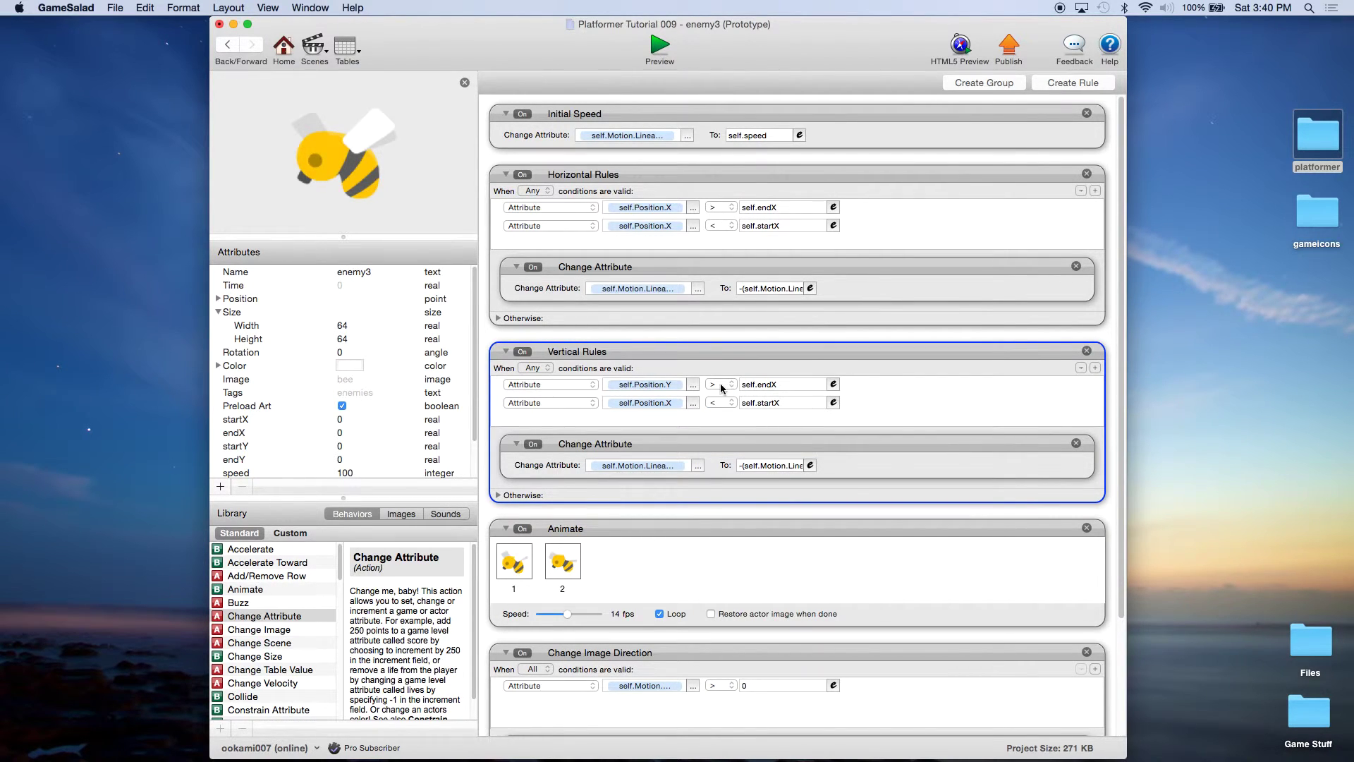
click(834, 384)
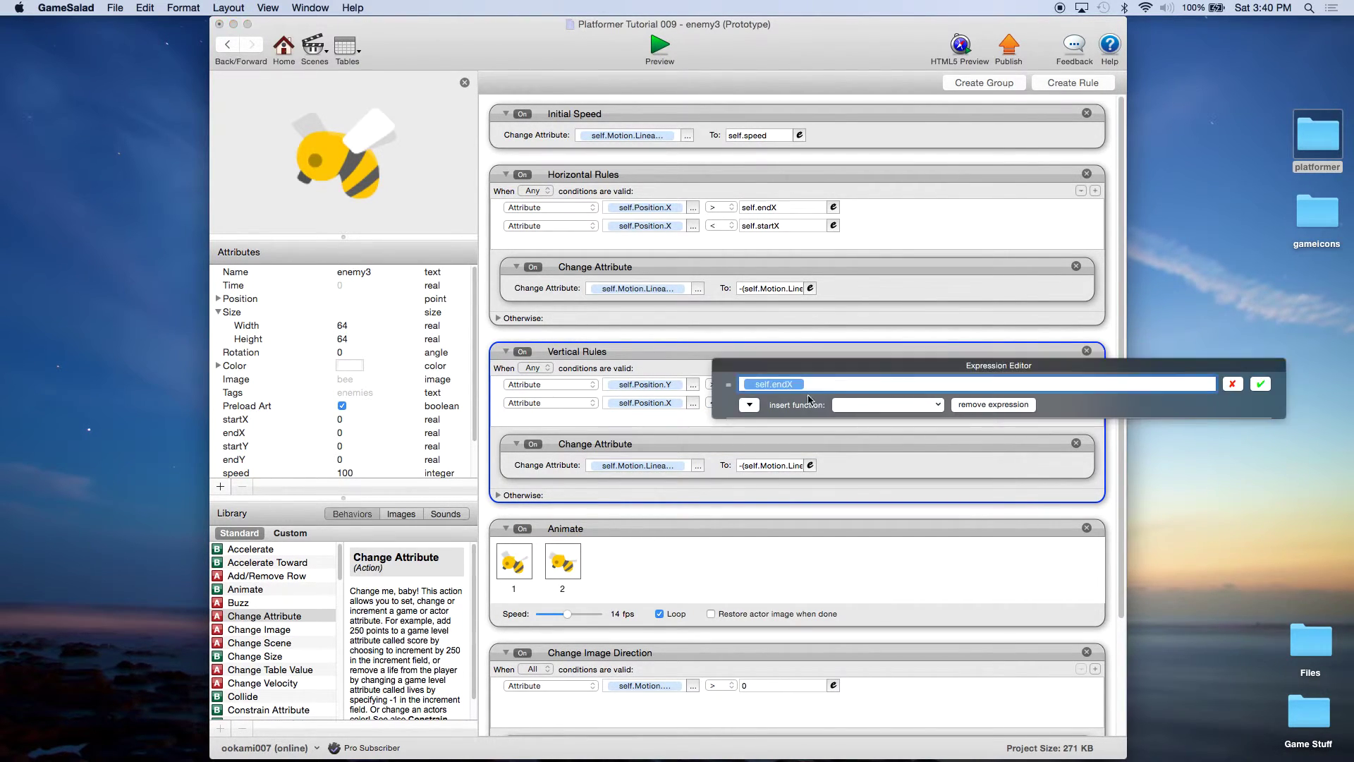
click(749, 404)
click(747, 446)
scroll(944, 459, down, 3)
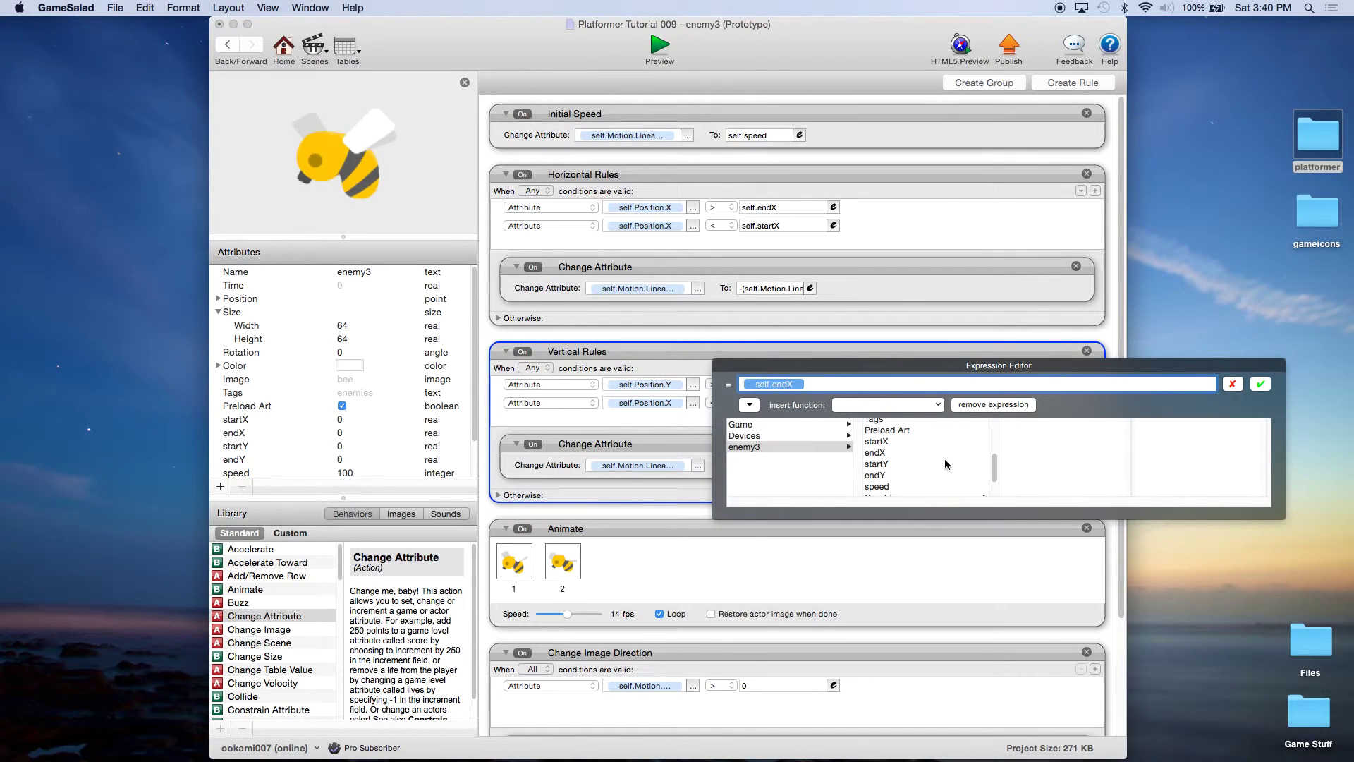
click(886, 475)
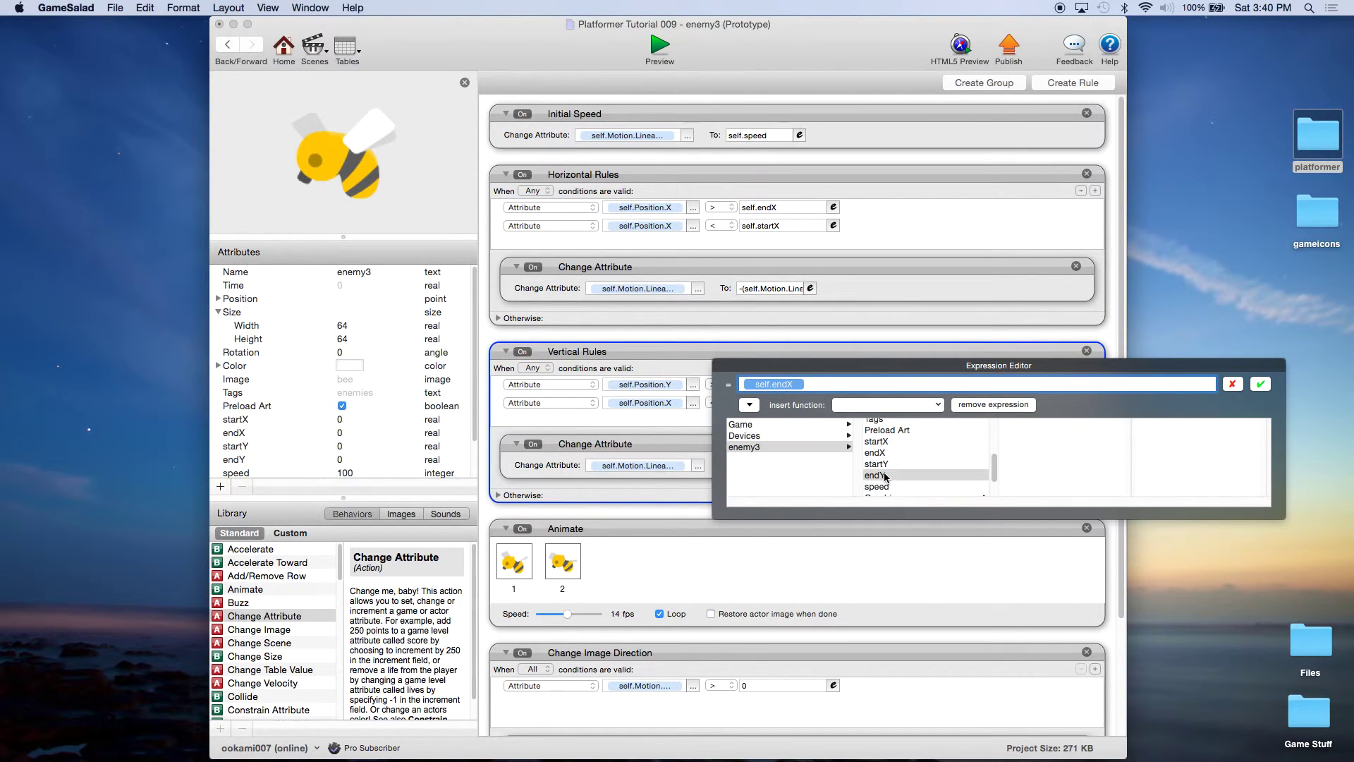
click(1260, 385)
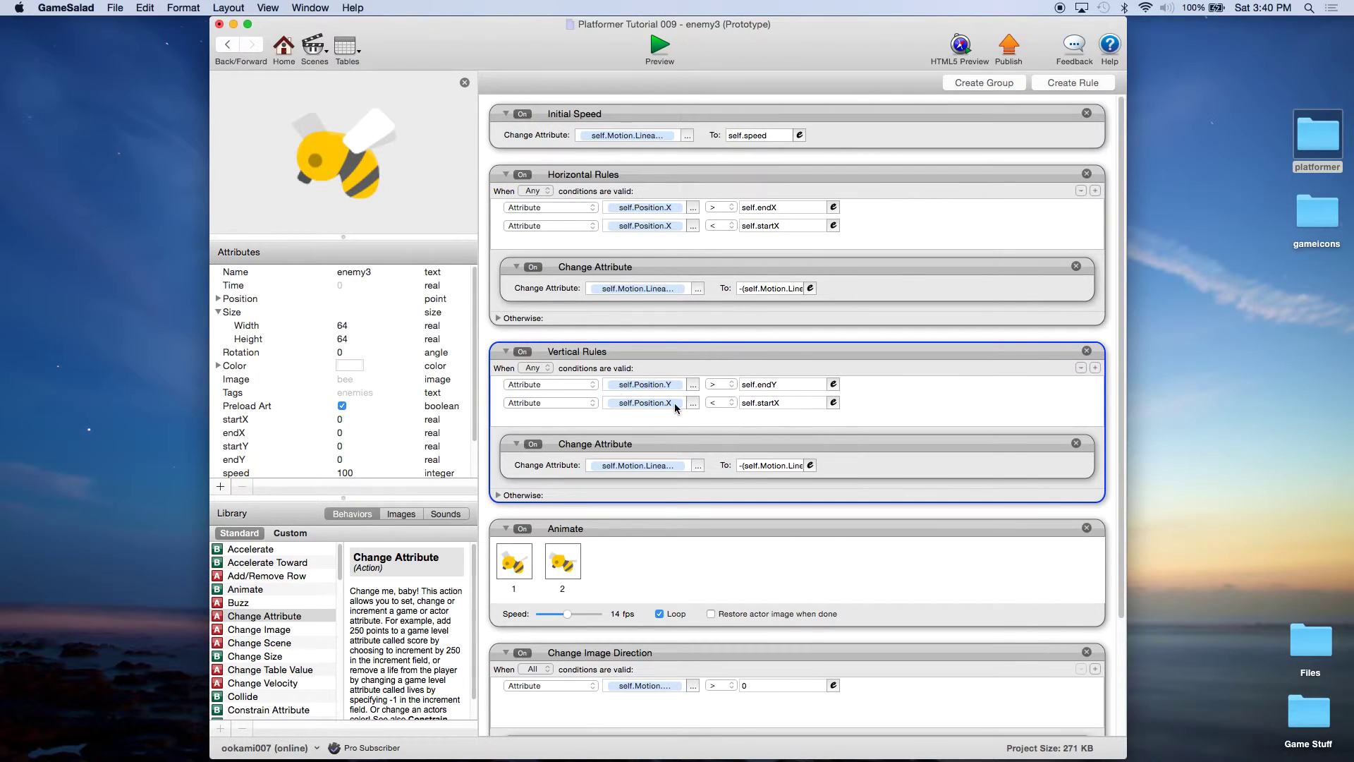
Step: Make the second condition test self.Position.Y < self.startY
click(695, 404)
click(709, 438)
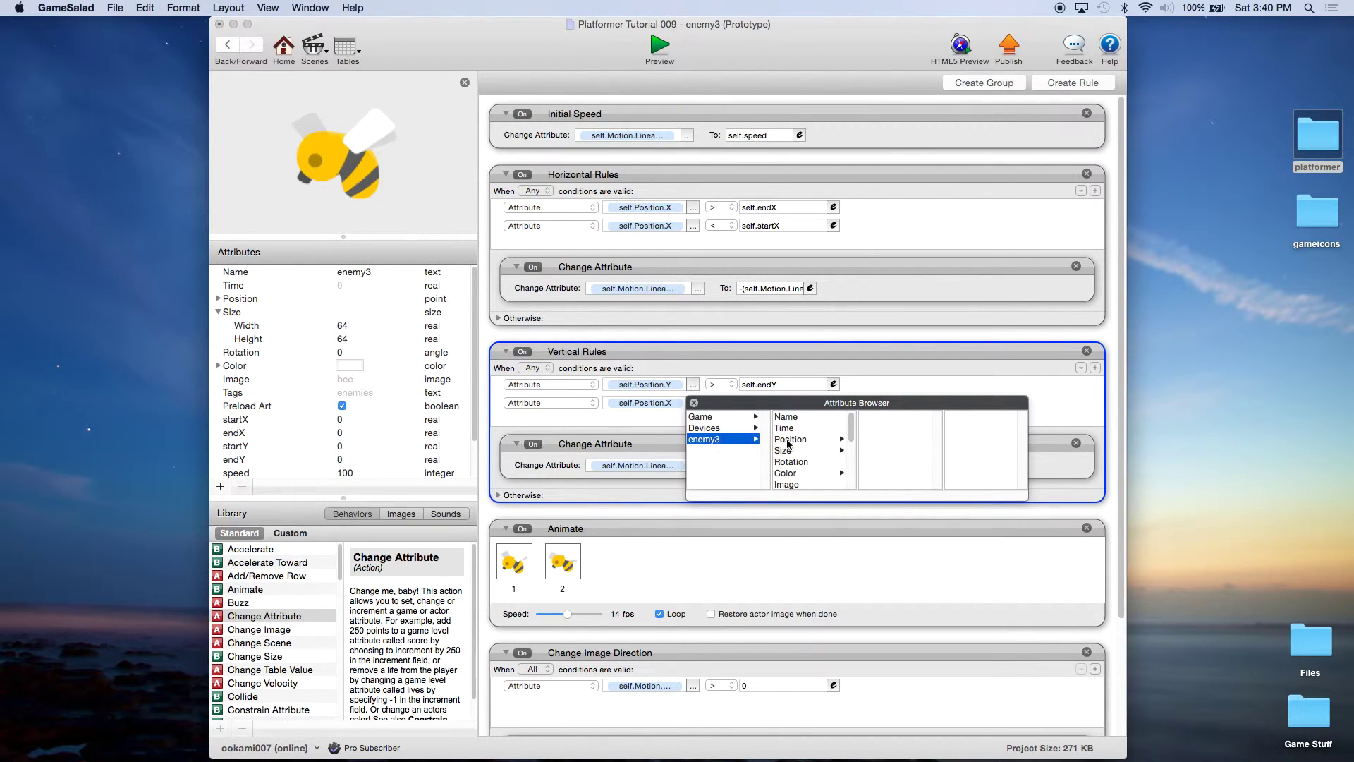
click(818, 440)
click(866, 427)
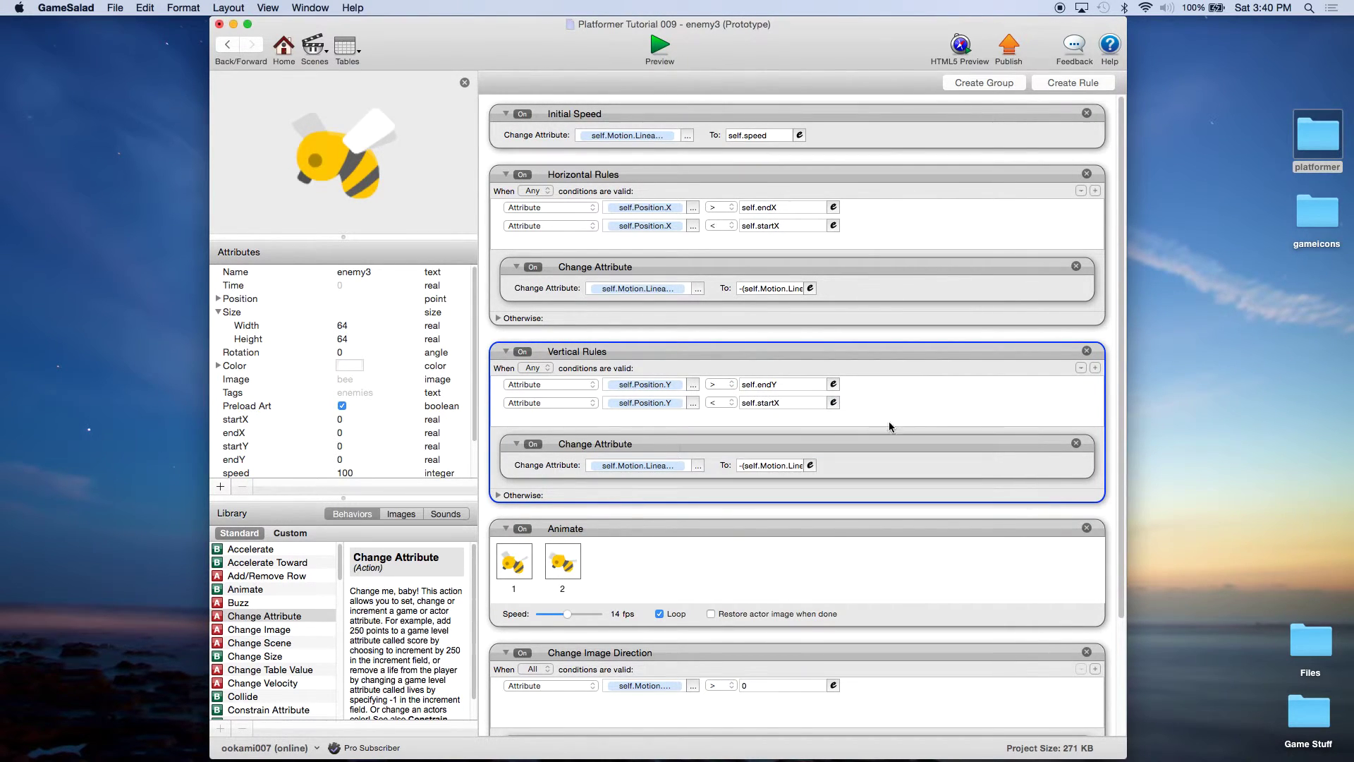
click(832, 403)
click(749, 423)
click(755, 466)
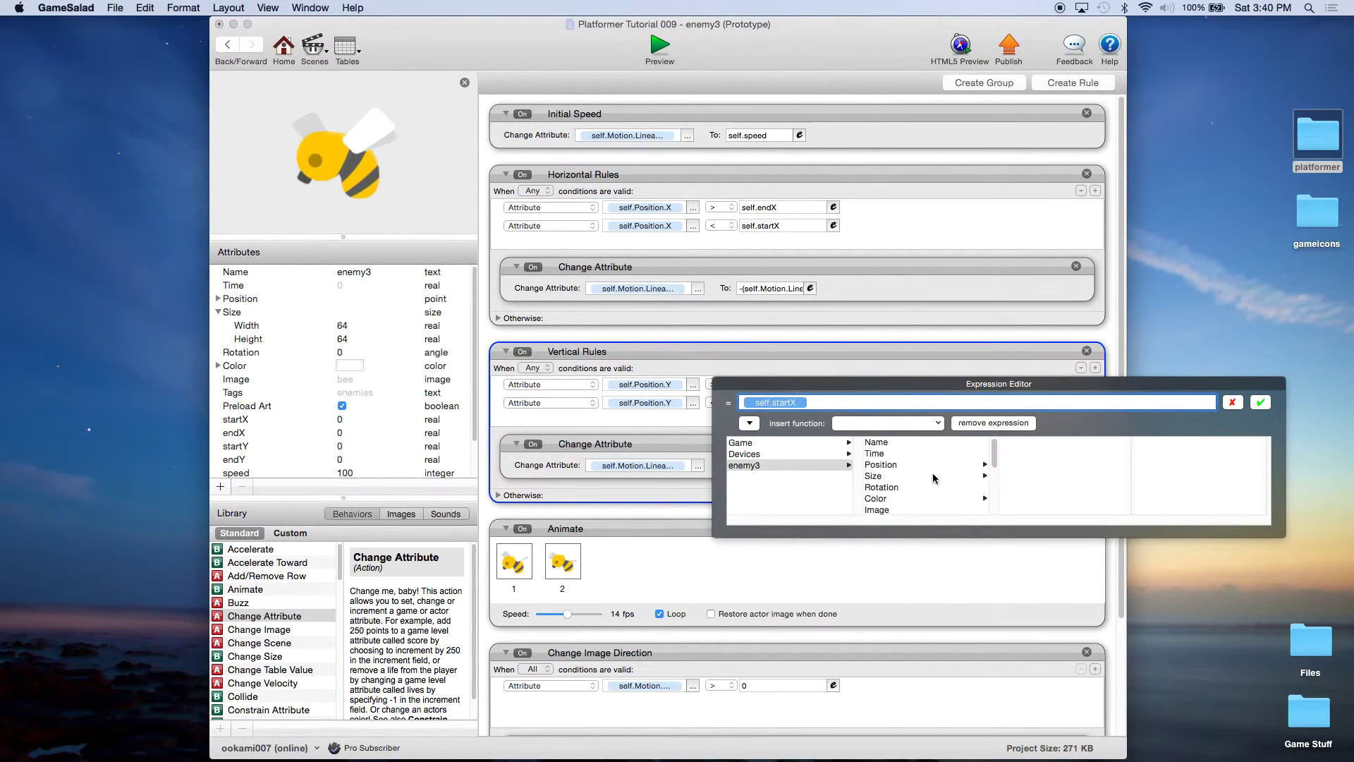
scroll(932, 472, down, 5)
click(876, 486)
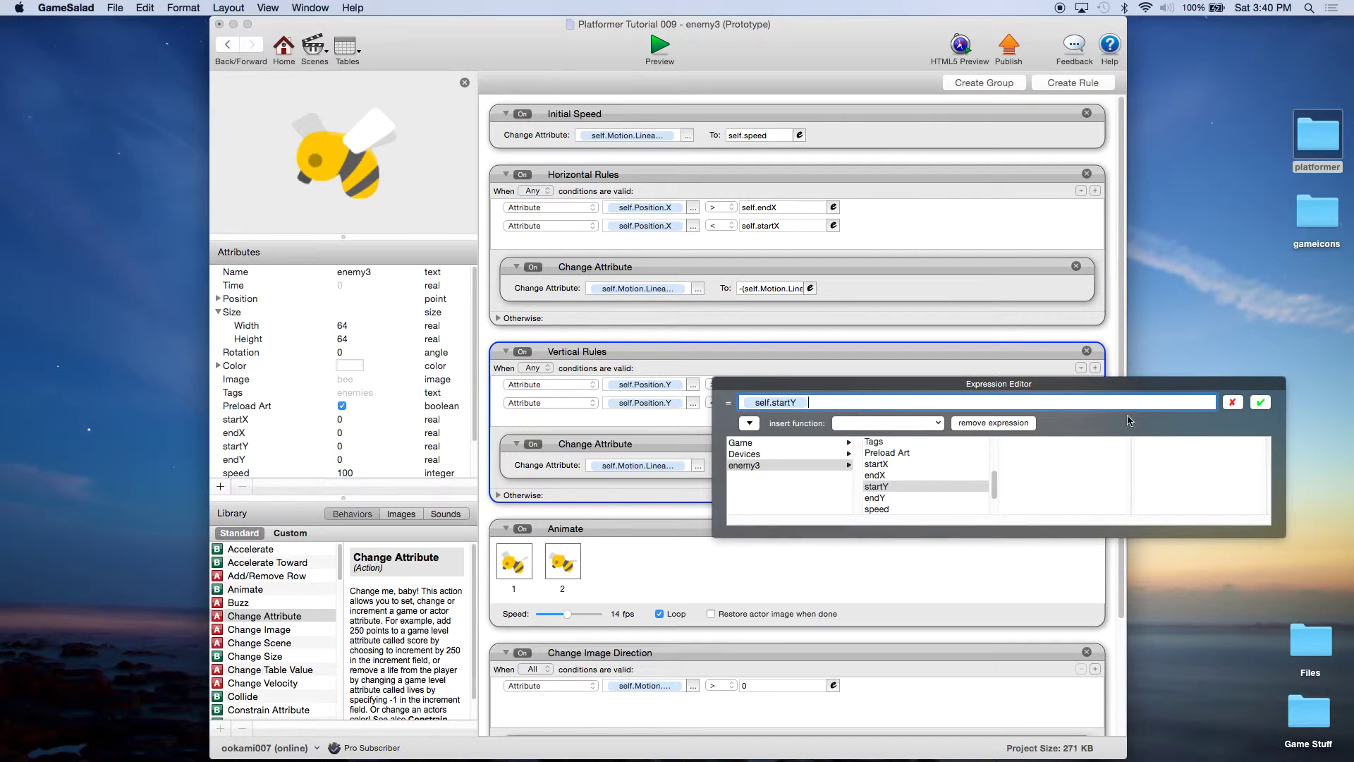
click(1259, 404)
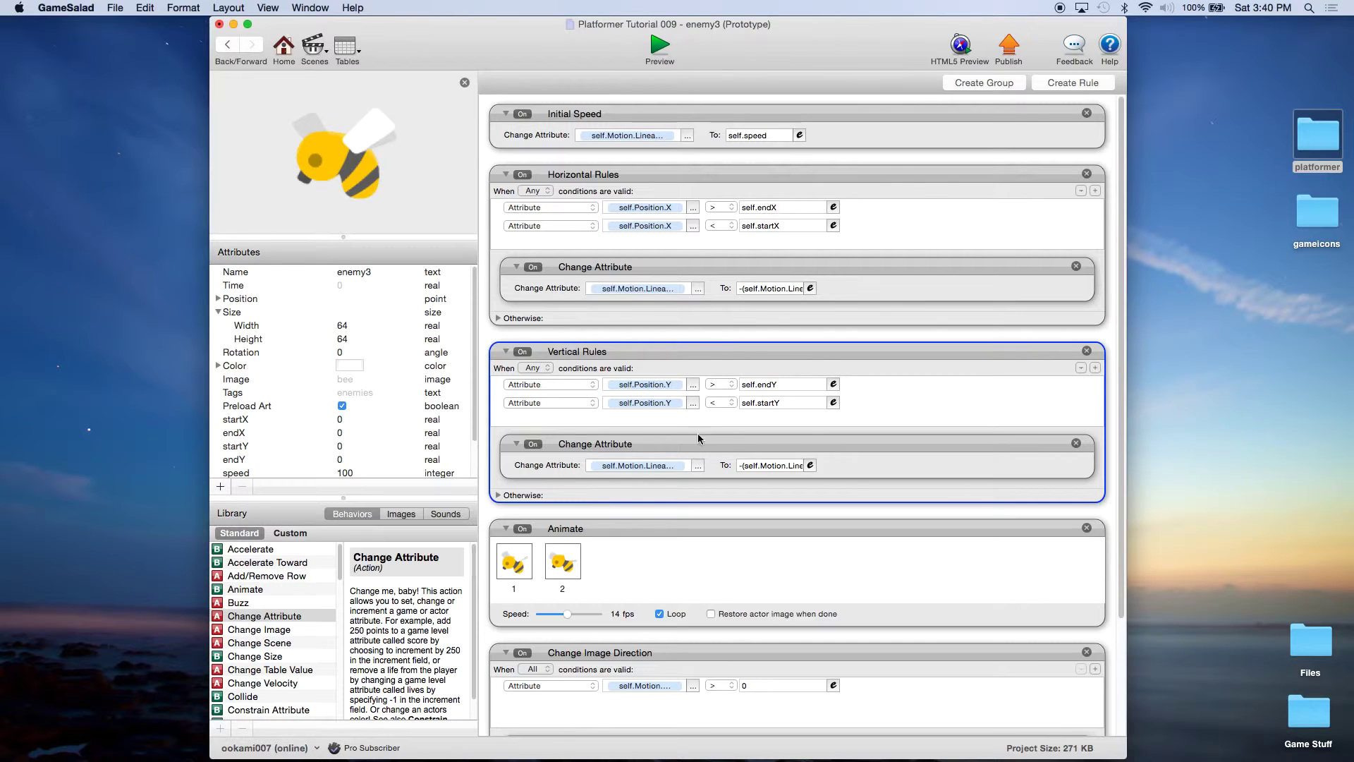
click(697, 467)
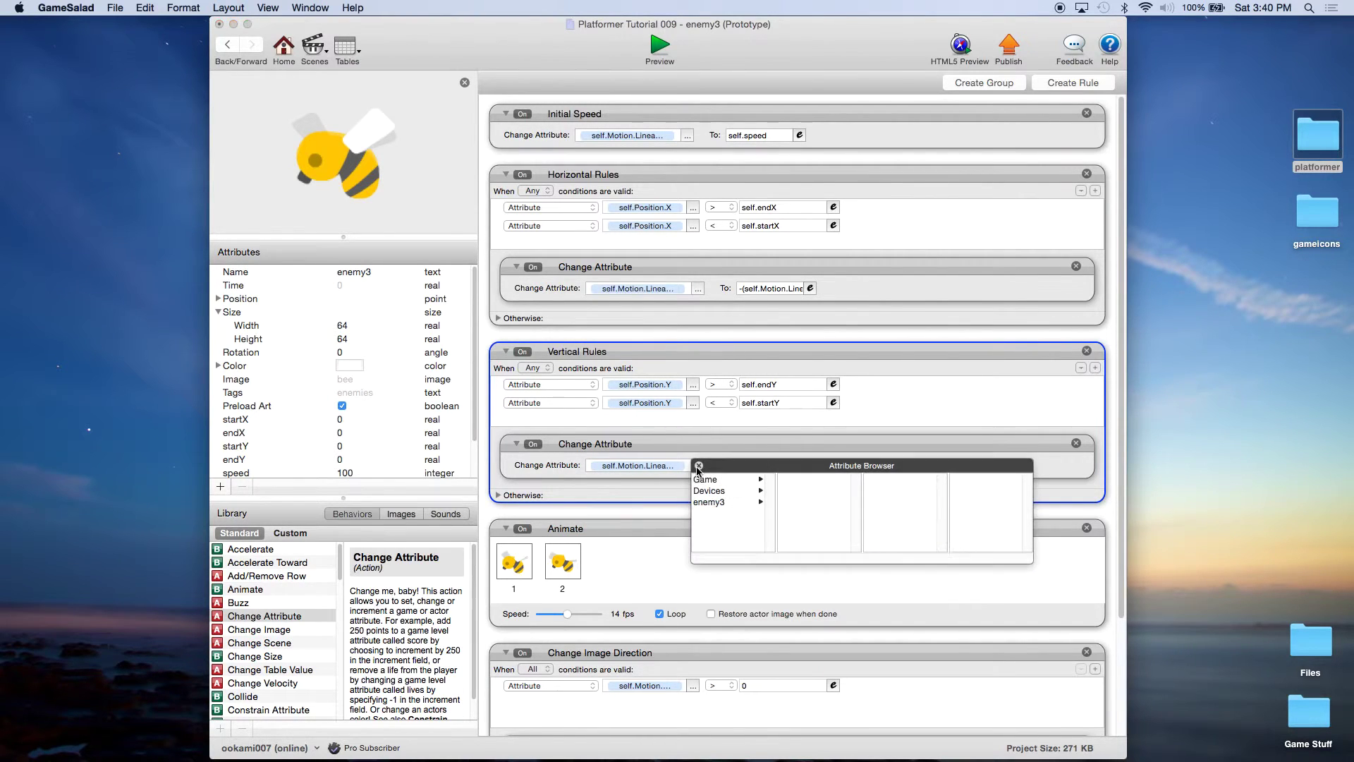
Step: Point the Vertical Rules Change Attribute at Motion > Linear Velocity > Y
click(717, 502)
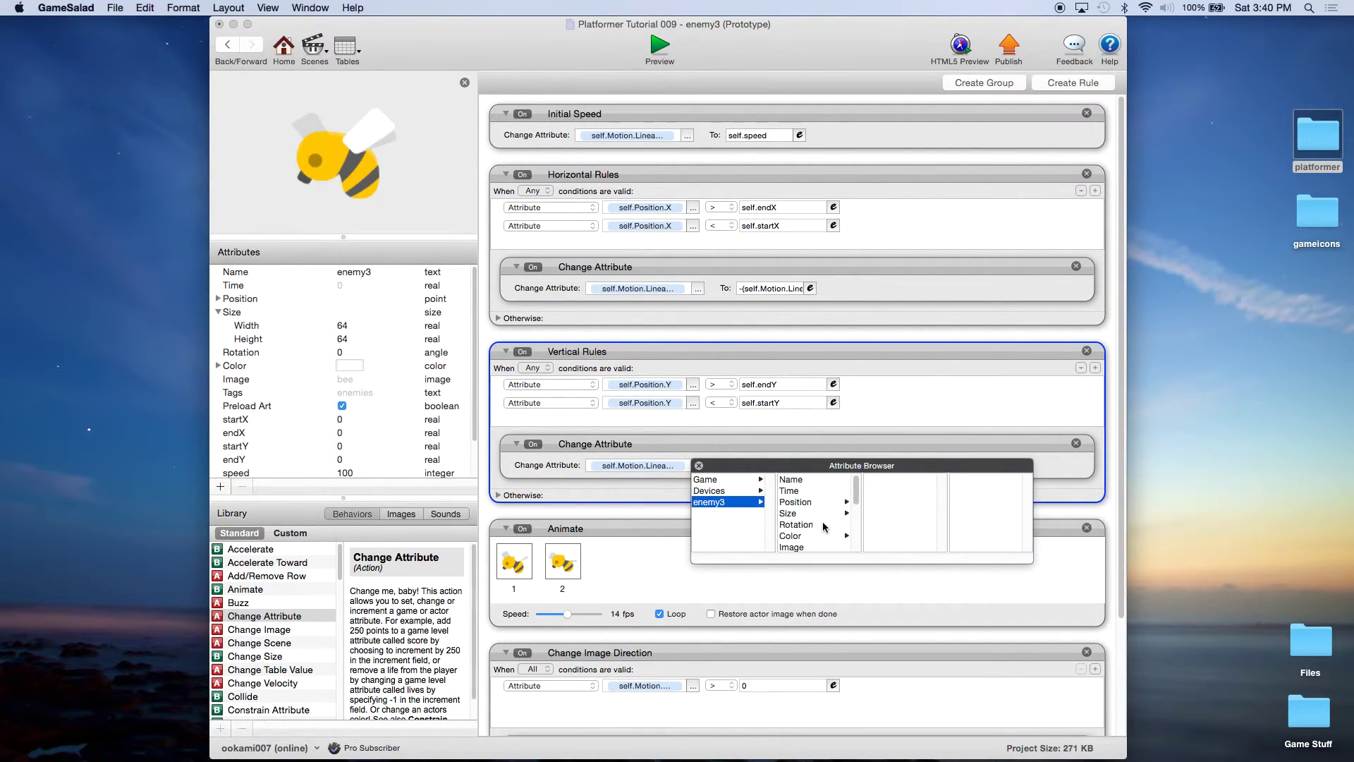
scroll(826, 521, down, 3)
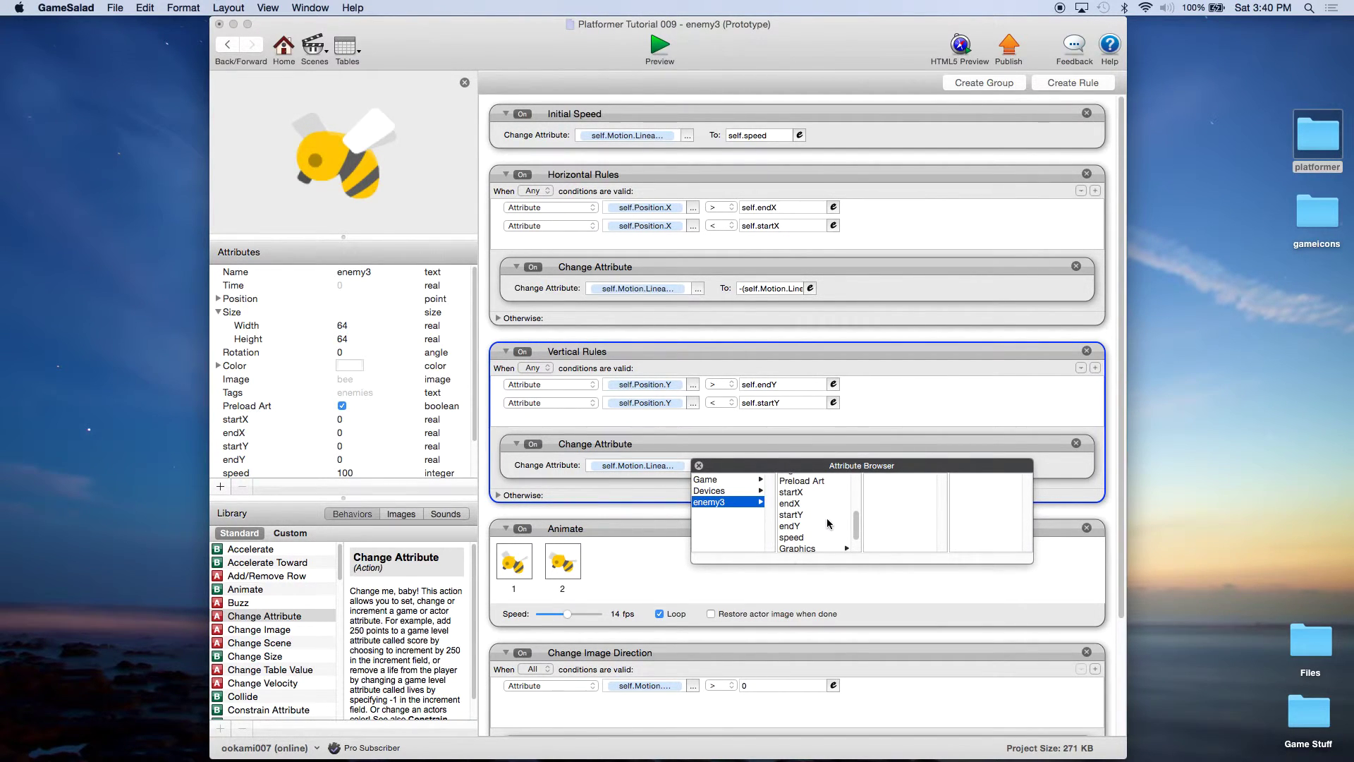
scroll(827, 522, down, 1)
click(811, 535)
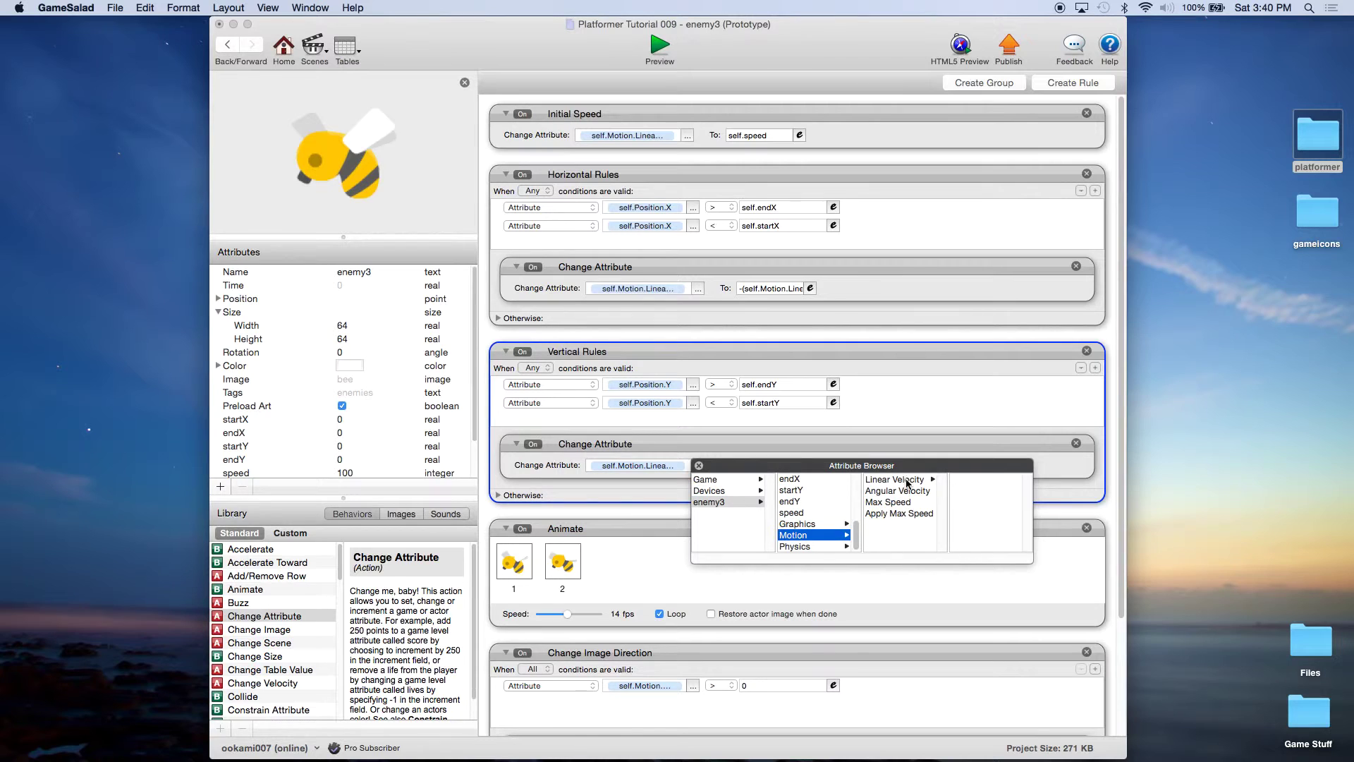
click(908, 480)
click(963, 490)
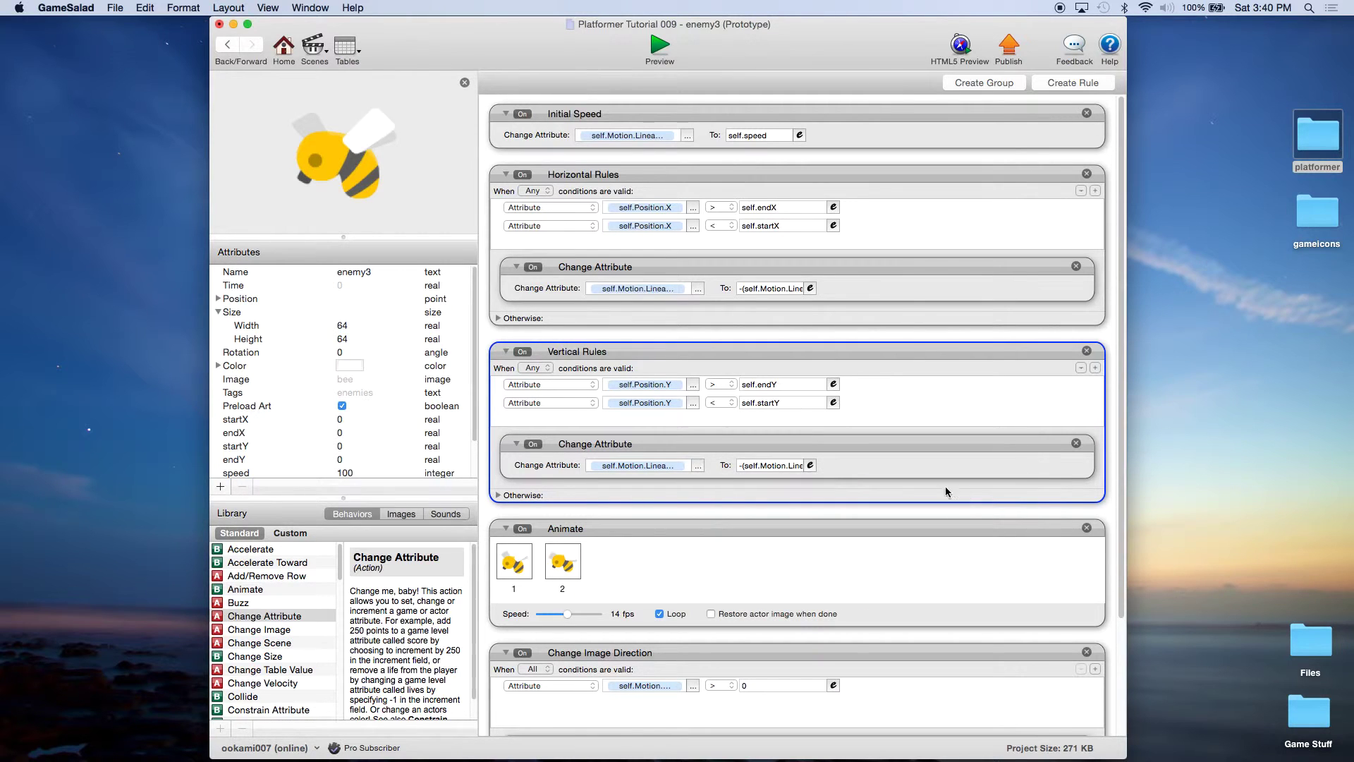
Step: Set its To expression to -(self.Motion.Linear Velocity.Y)
click(810, 464)
click(878, 467)
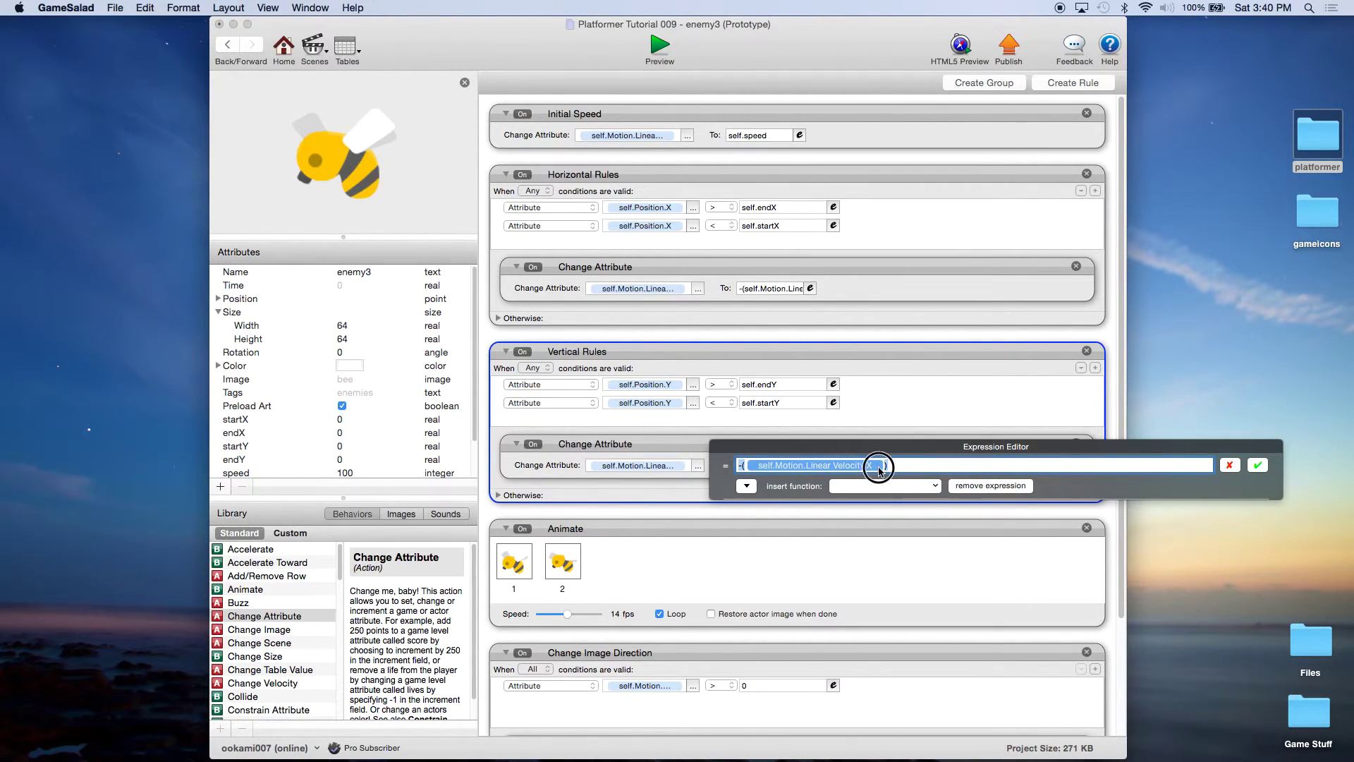
key(BackSpace)
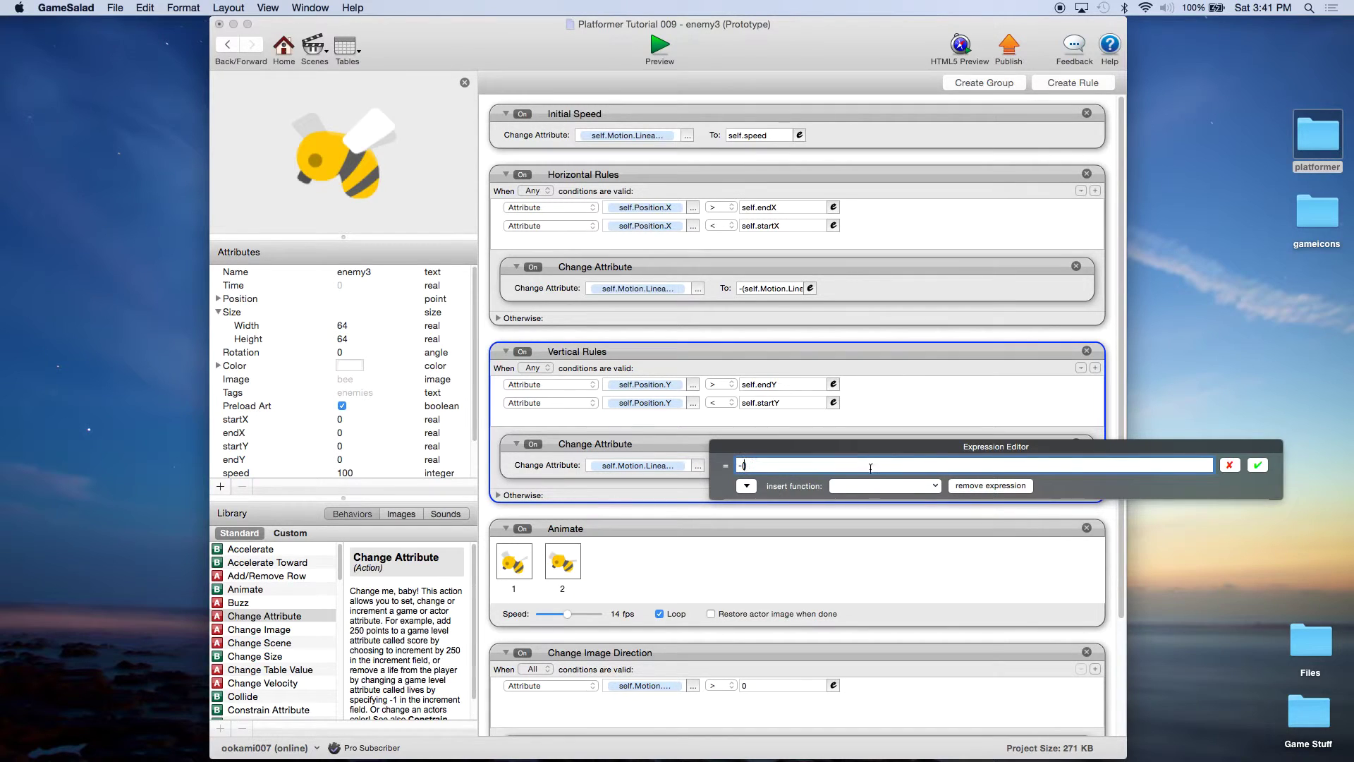
click(748, 486)
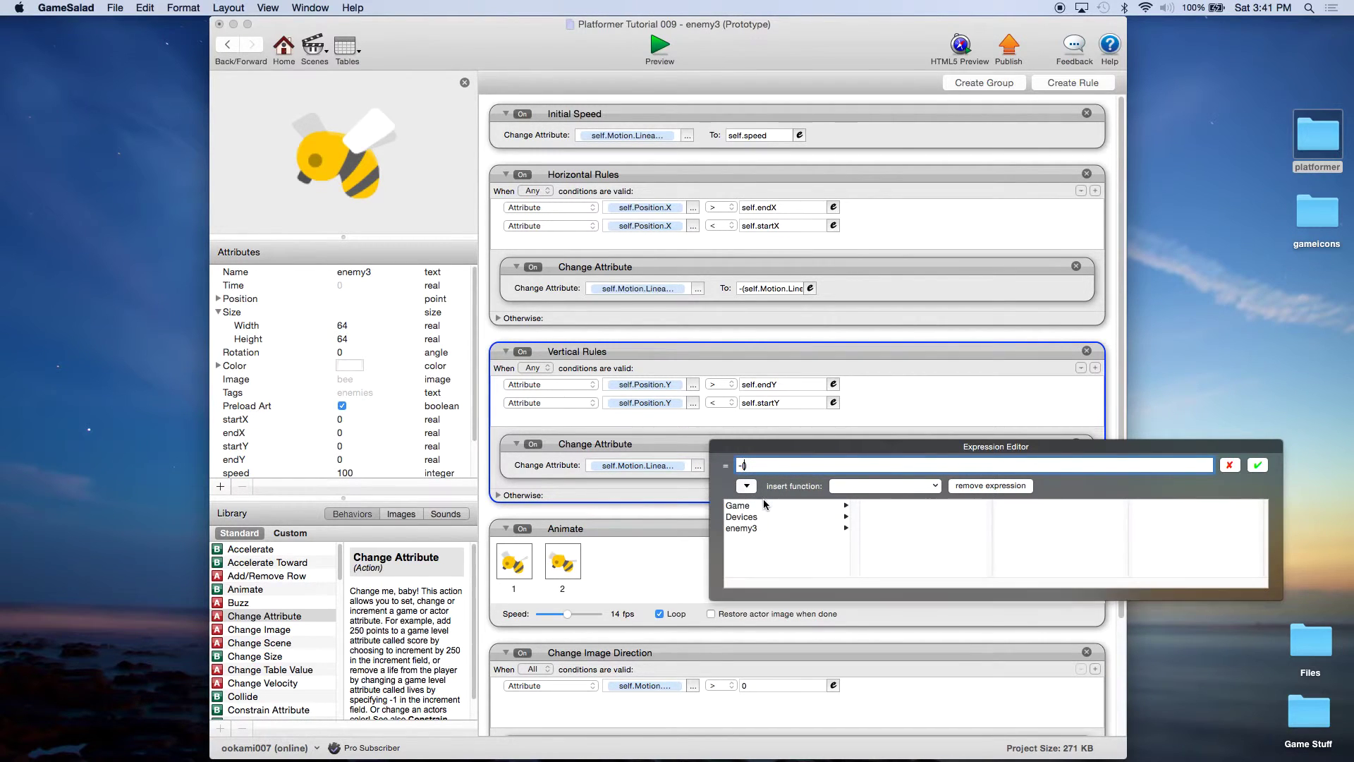
click(741, 527)
scroll(939, 536, down, 5)
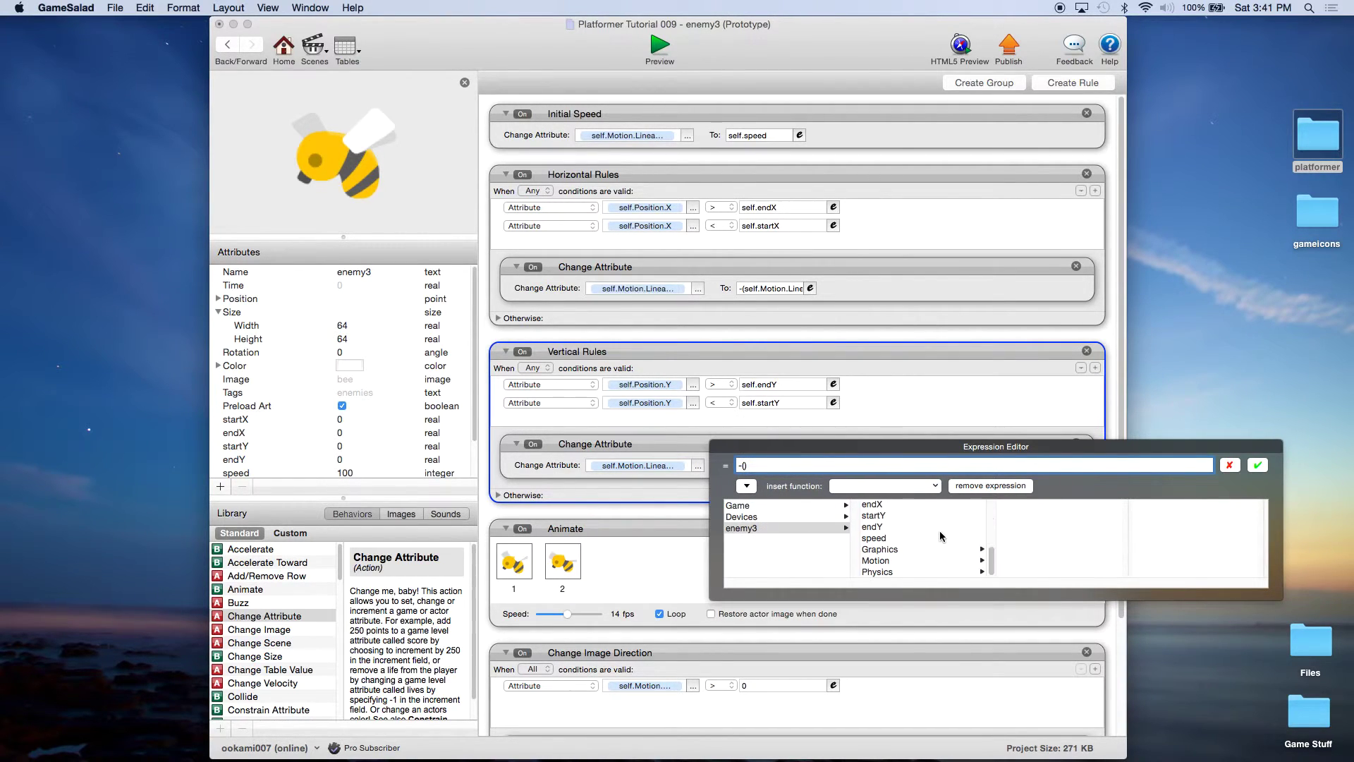
click(876, 561)
click(1027, 506)
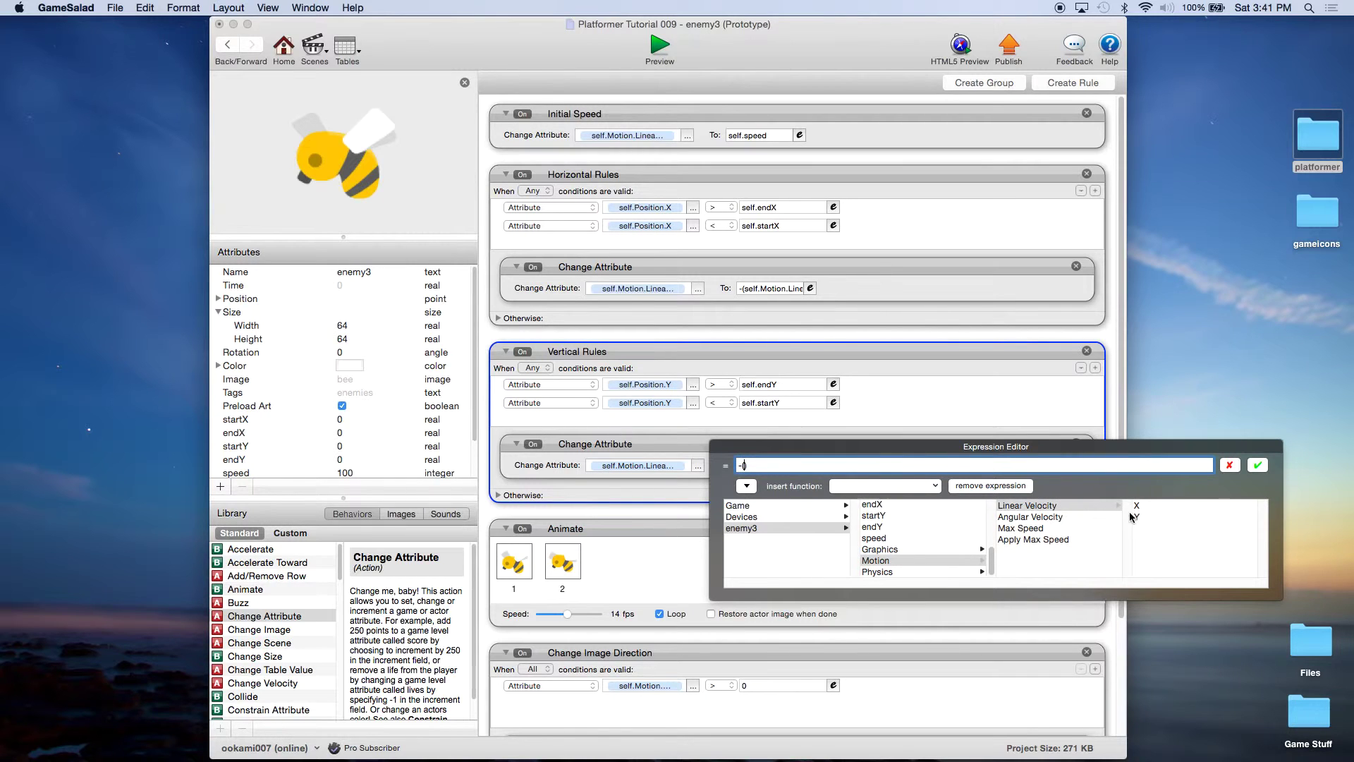
click(1139, 516)
click(1257, 465)
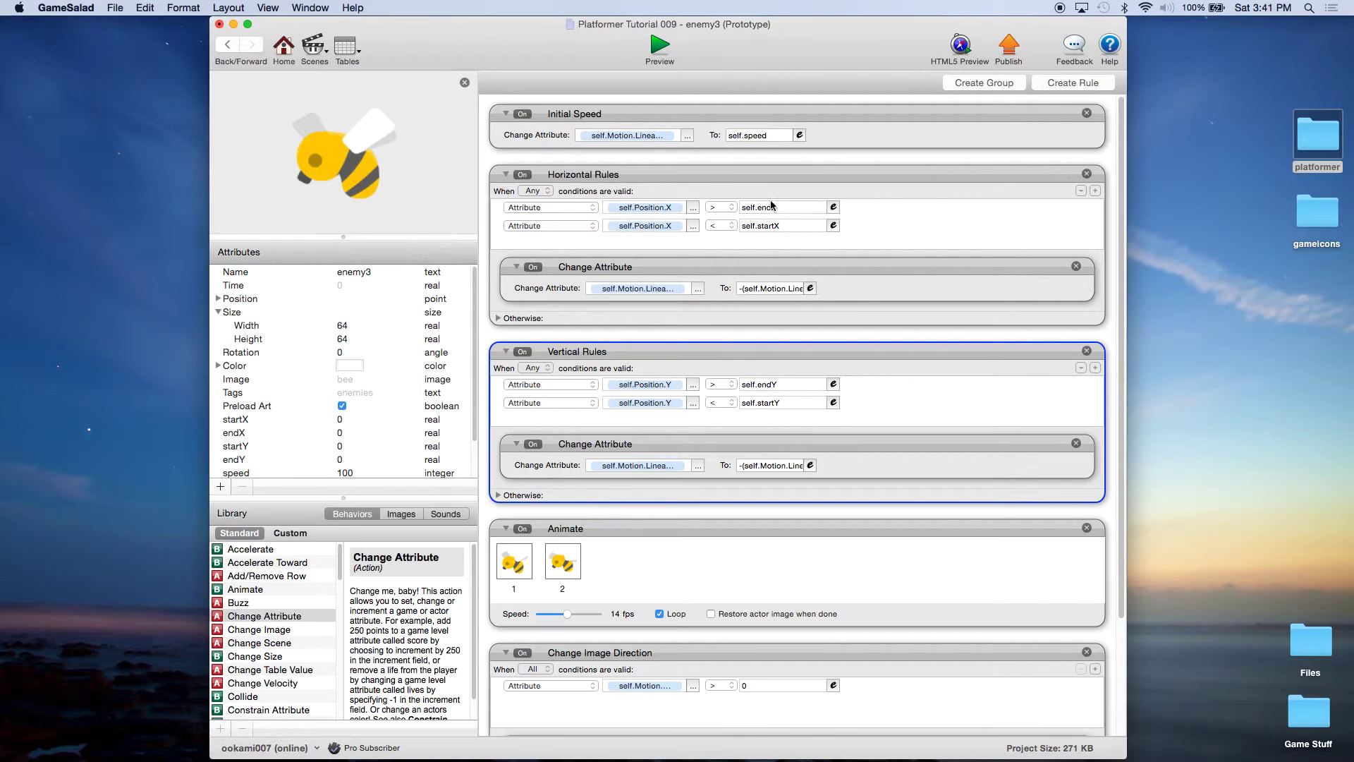
click(776, 113)
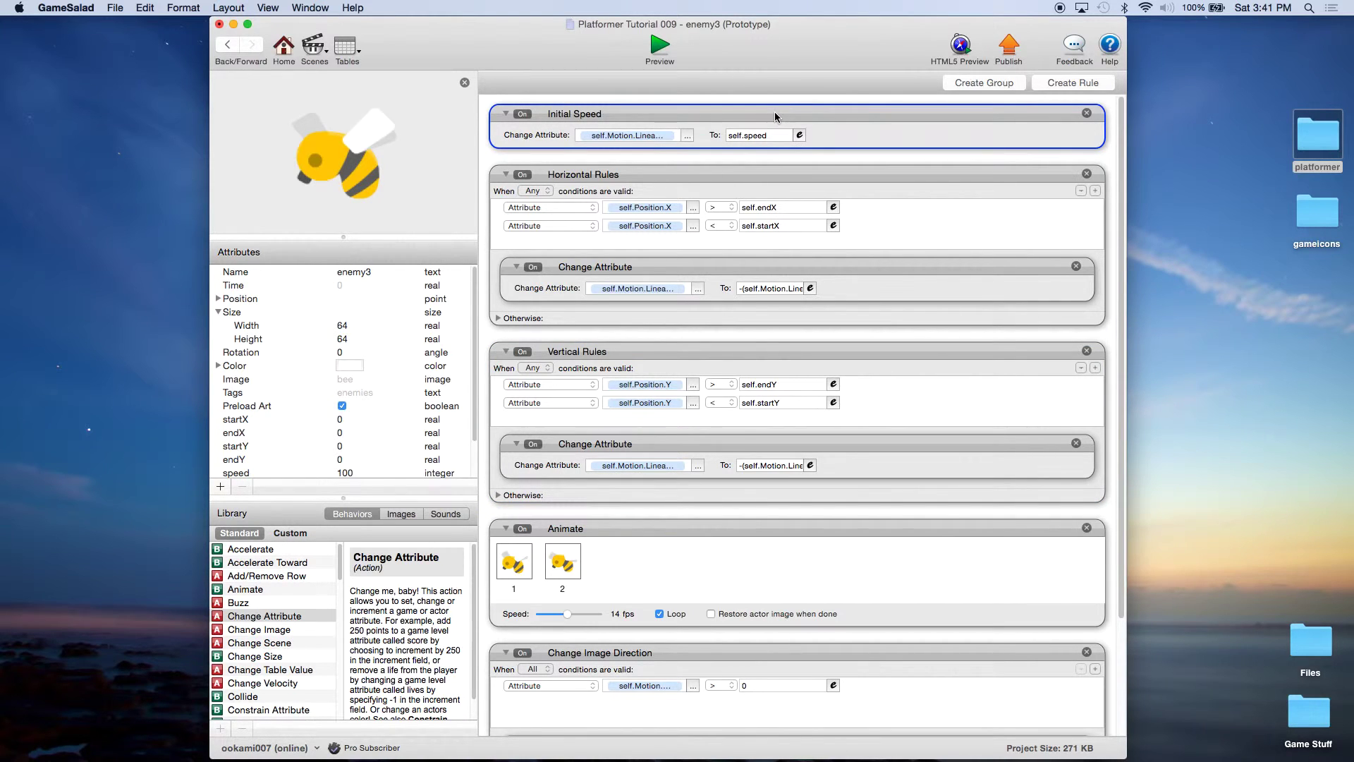
Step: Duplicate the Initial Speed rule and title the copies 'Initial Speed X' and 'Initial Speed Y'
alt+drag(774, 111, 776, 156)
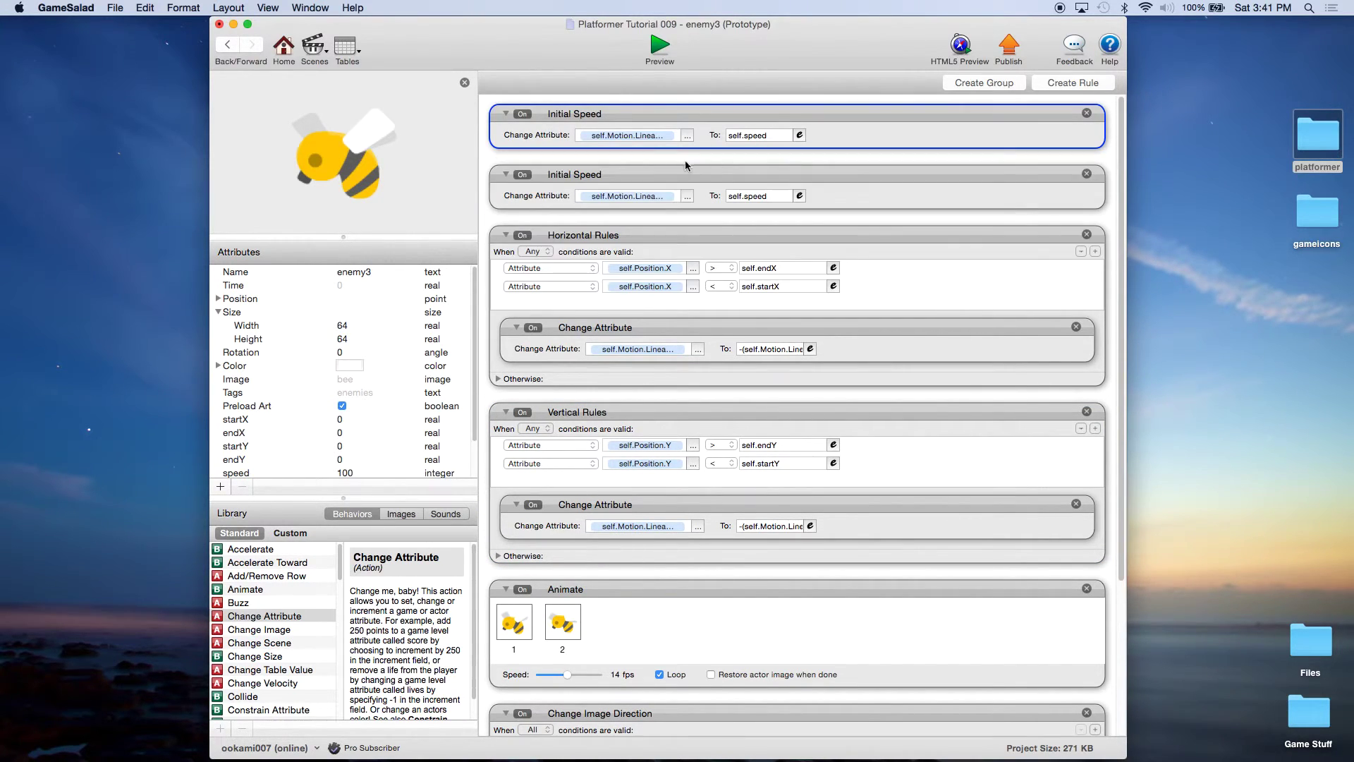
double_click(595, 114)
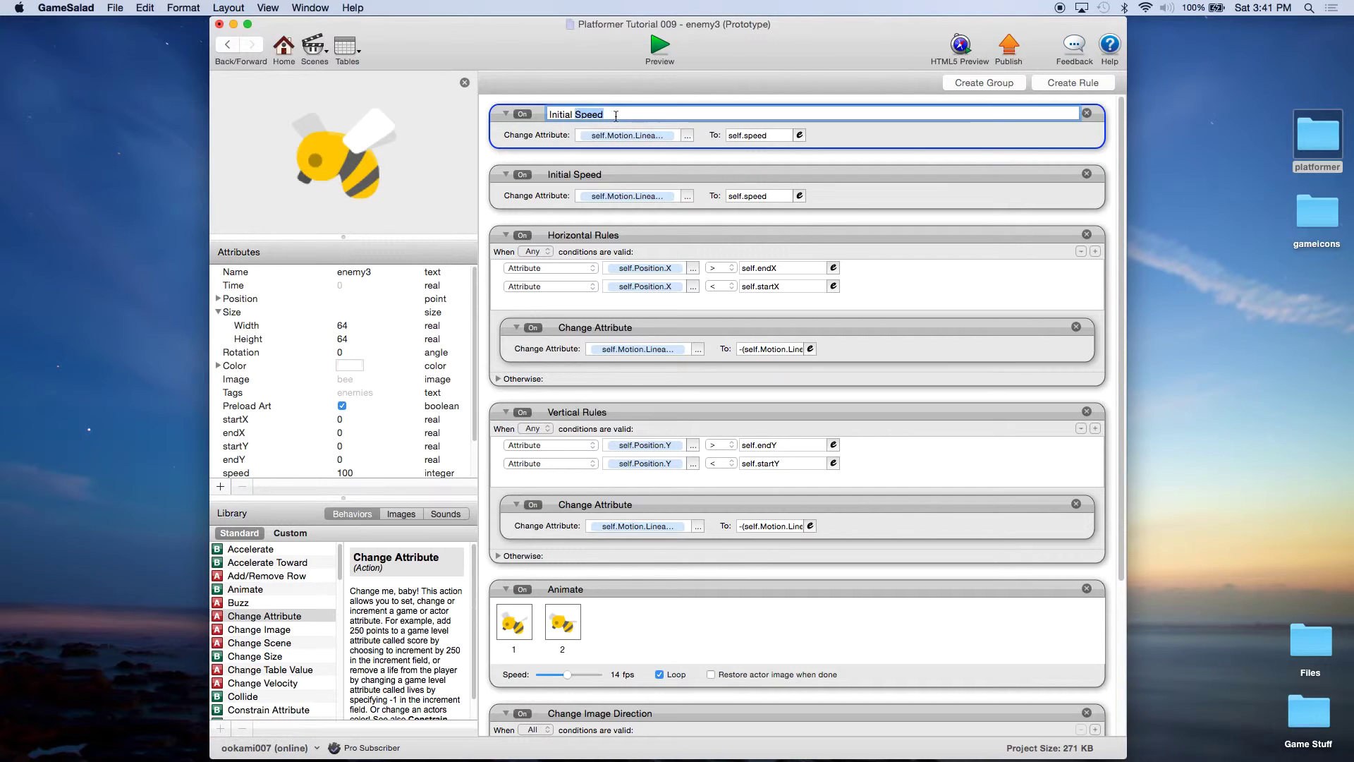
click(615, 117)
text(X)
key(Return)
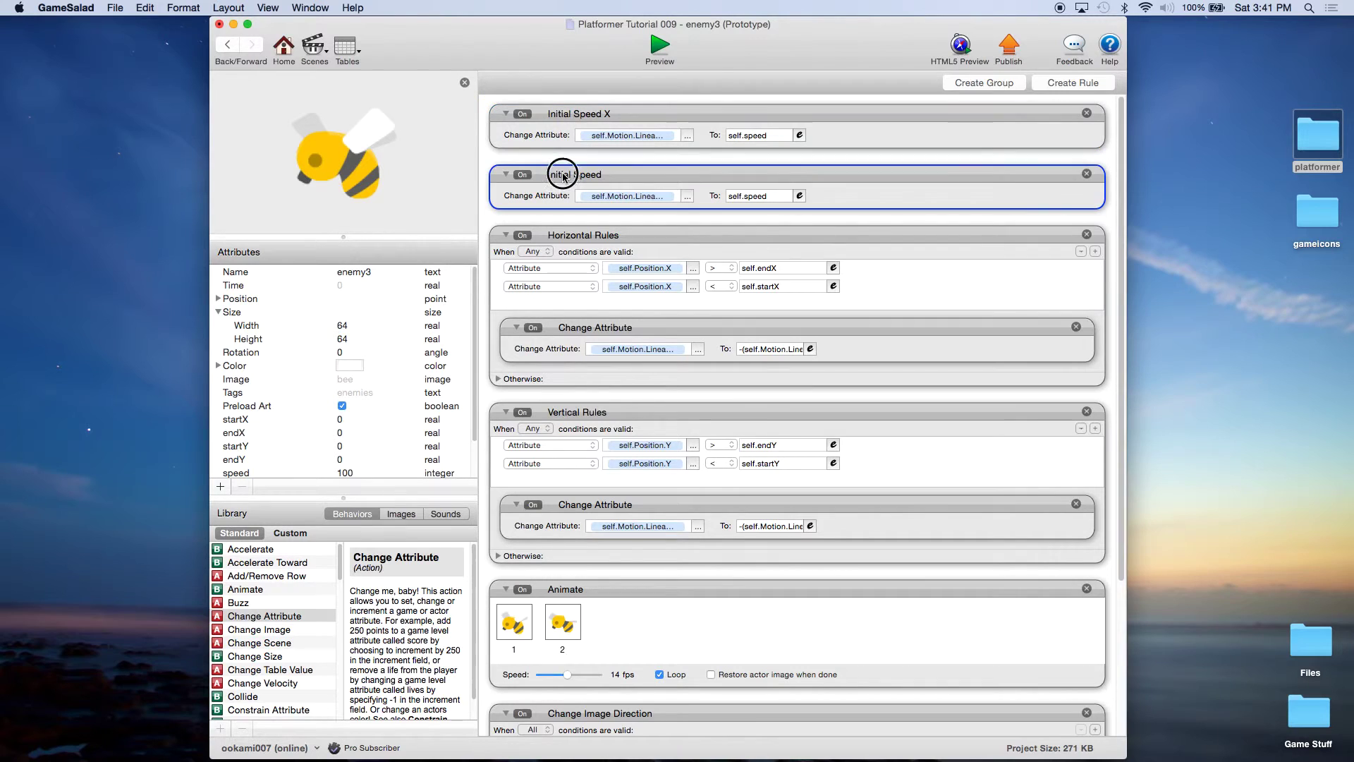
double_click(567, 176)
click(623, 174)
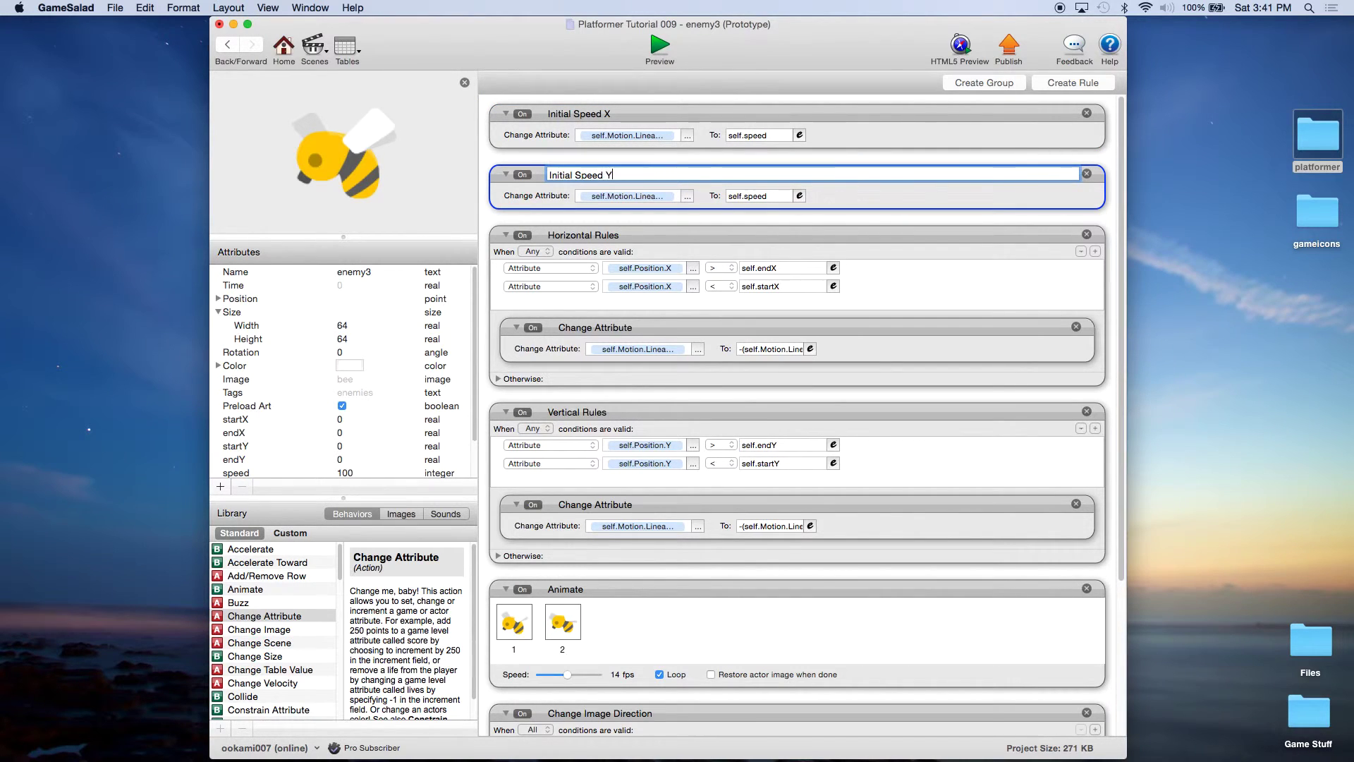
key(Return)
Step: Make Initial Speed Y change Motion > Linear Velocity > Y
click(688, 196)
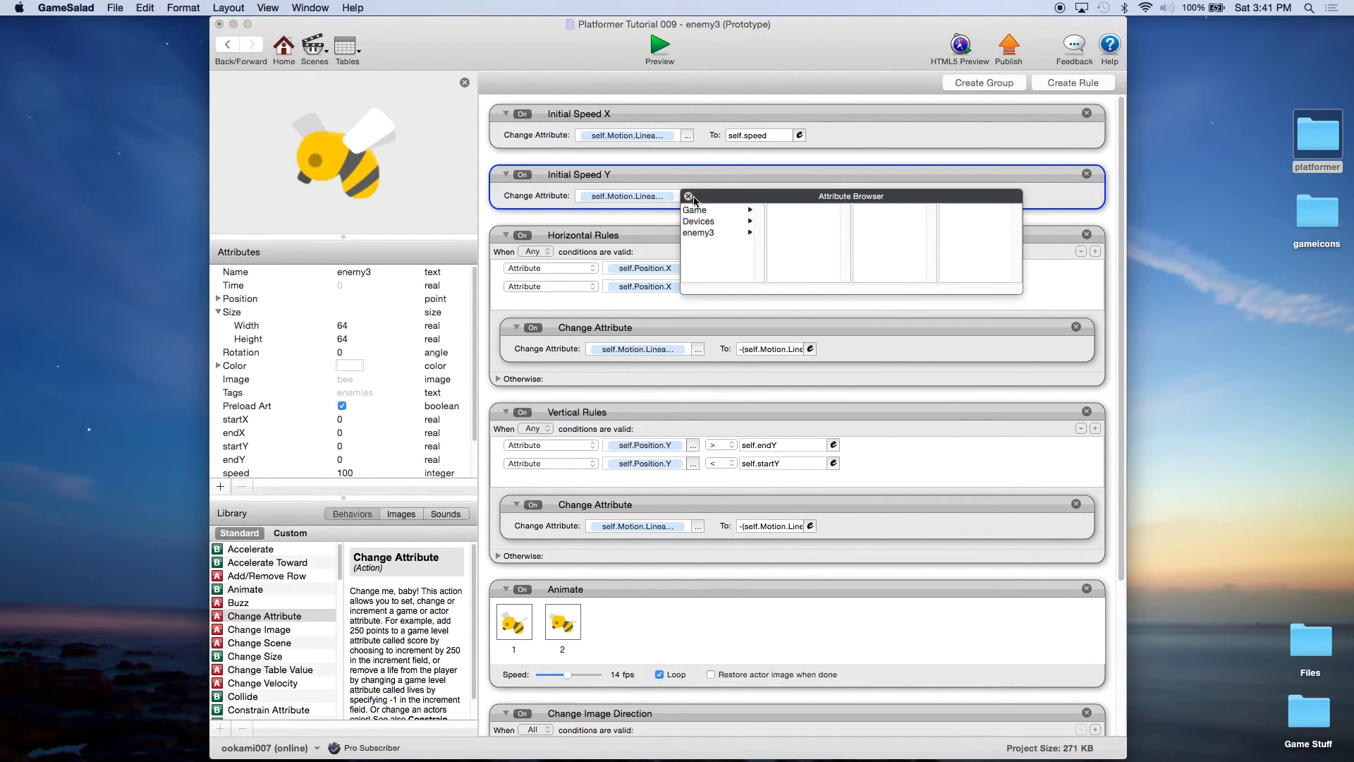
click(707, 233)
scroll(796, 264, down, 5)
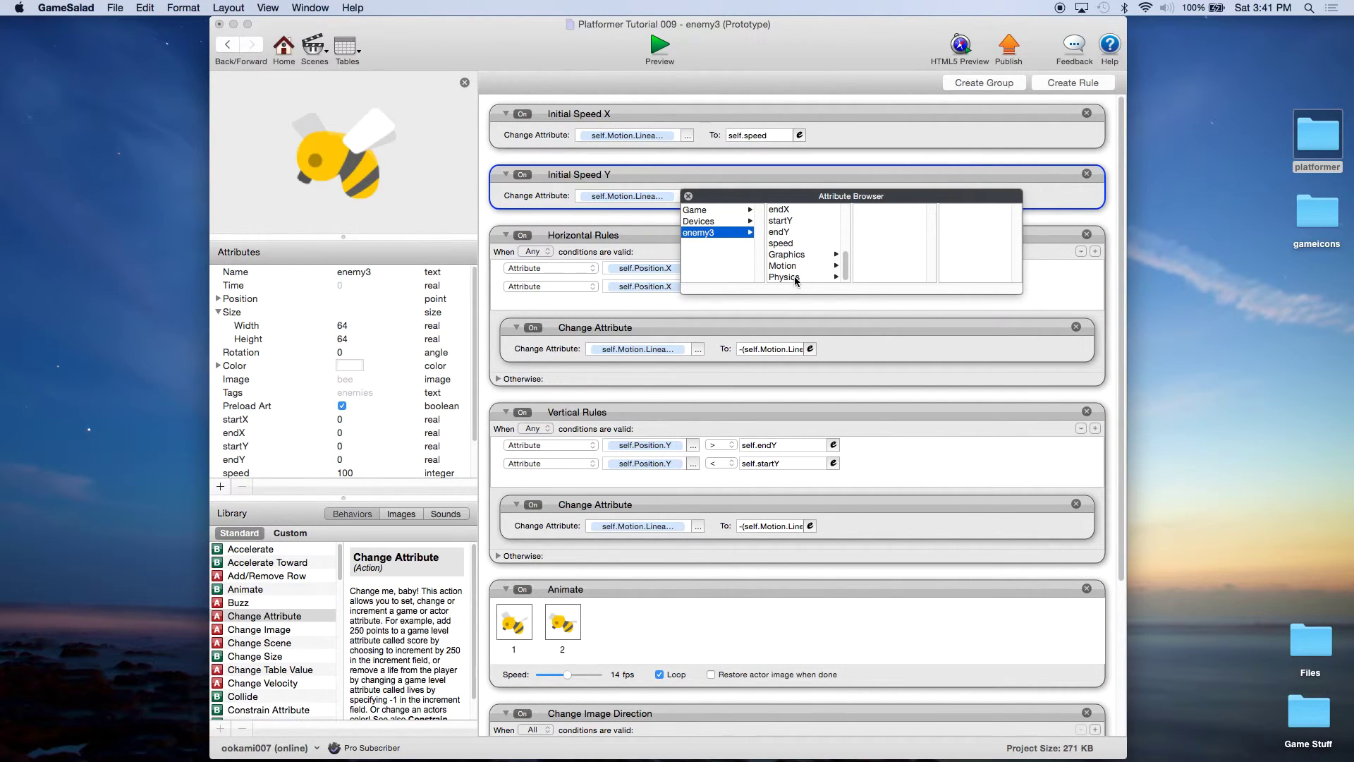
click(795, 265)
click(890, 211)
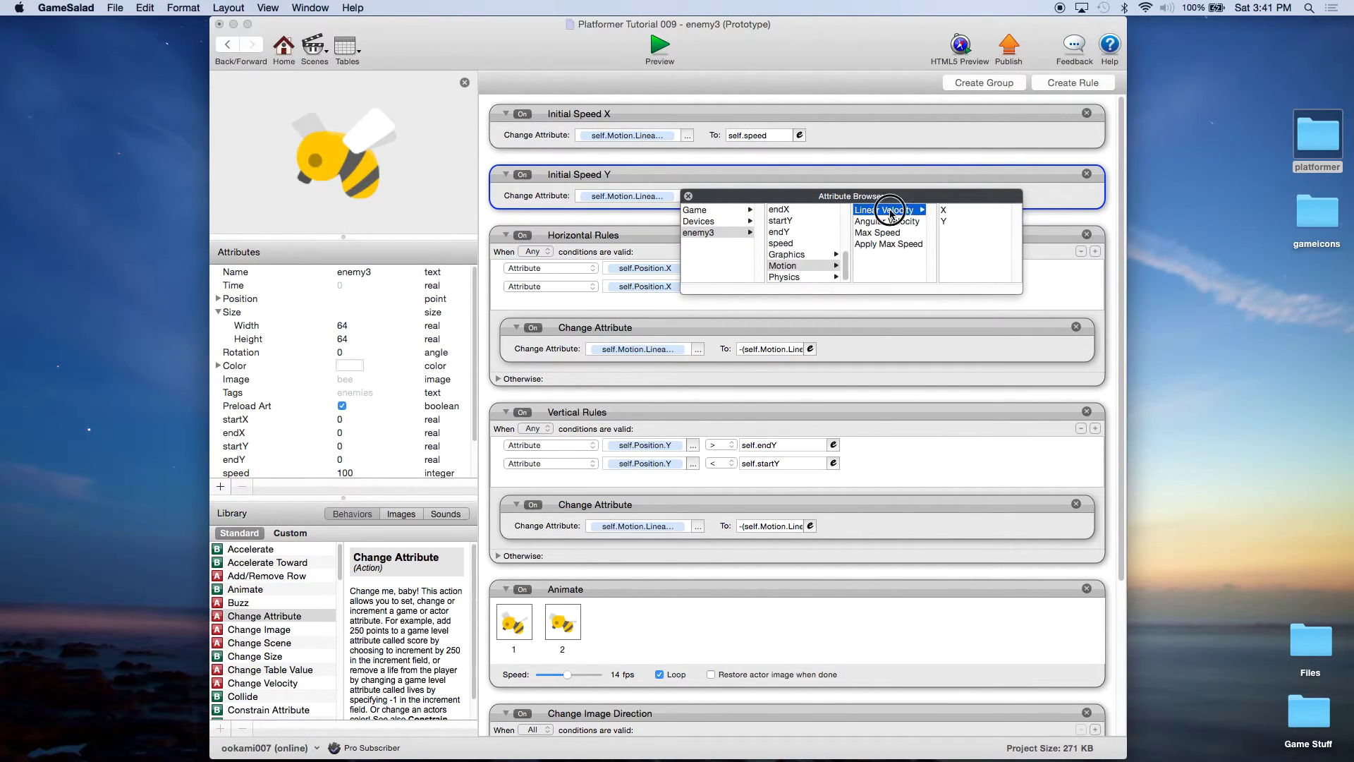
double_click(945, 219)
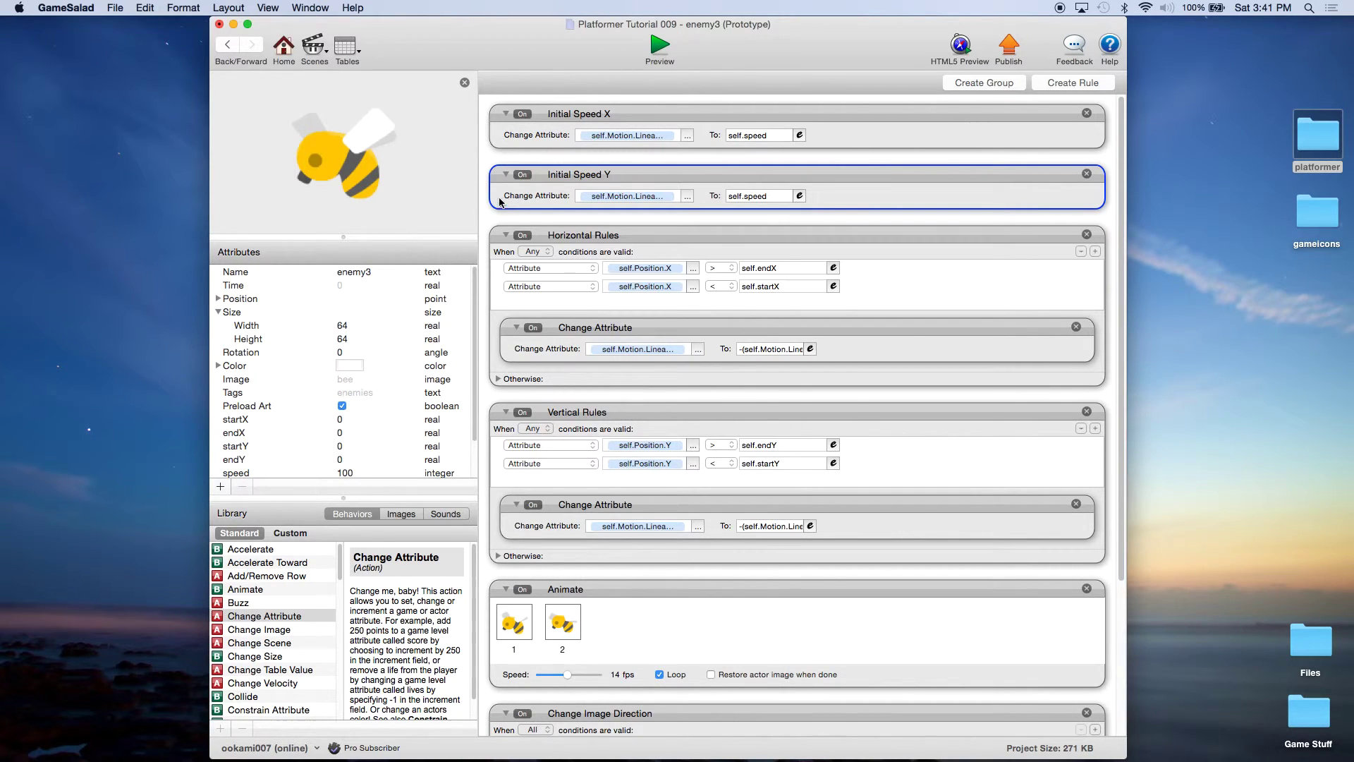
click(505, 234)
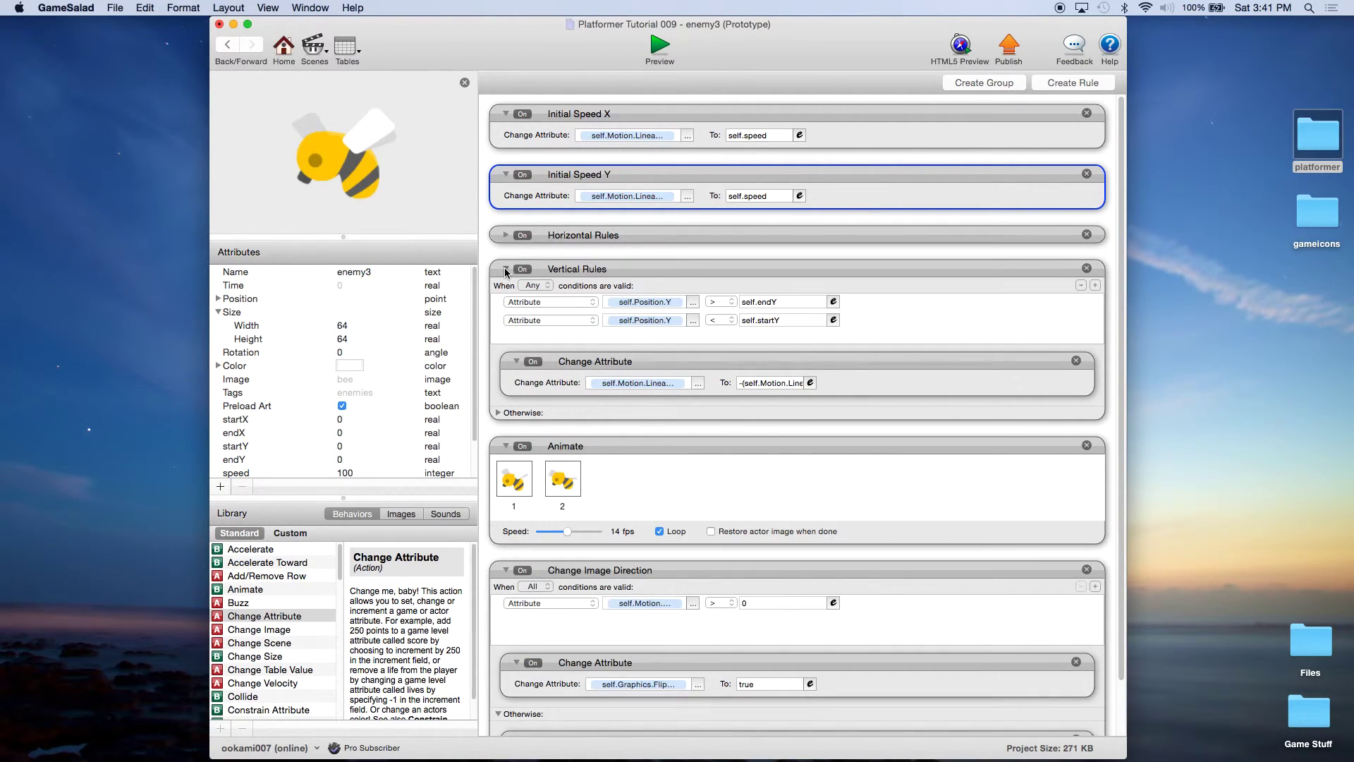
Step: Collapse the Vertical Rules group and save the project
click(505, 268)
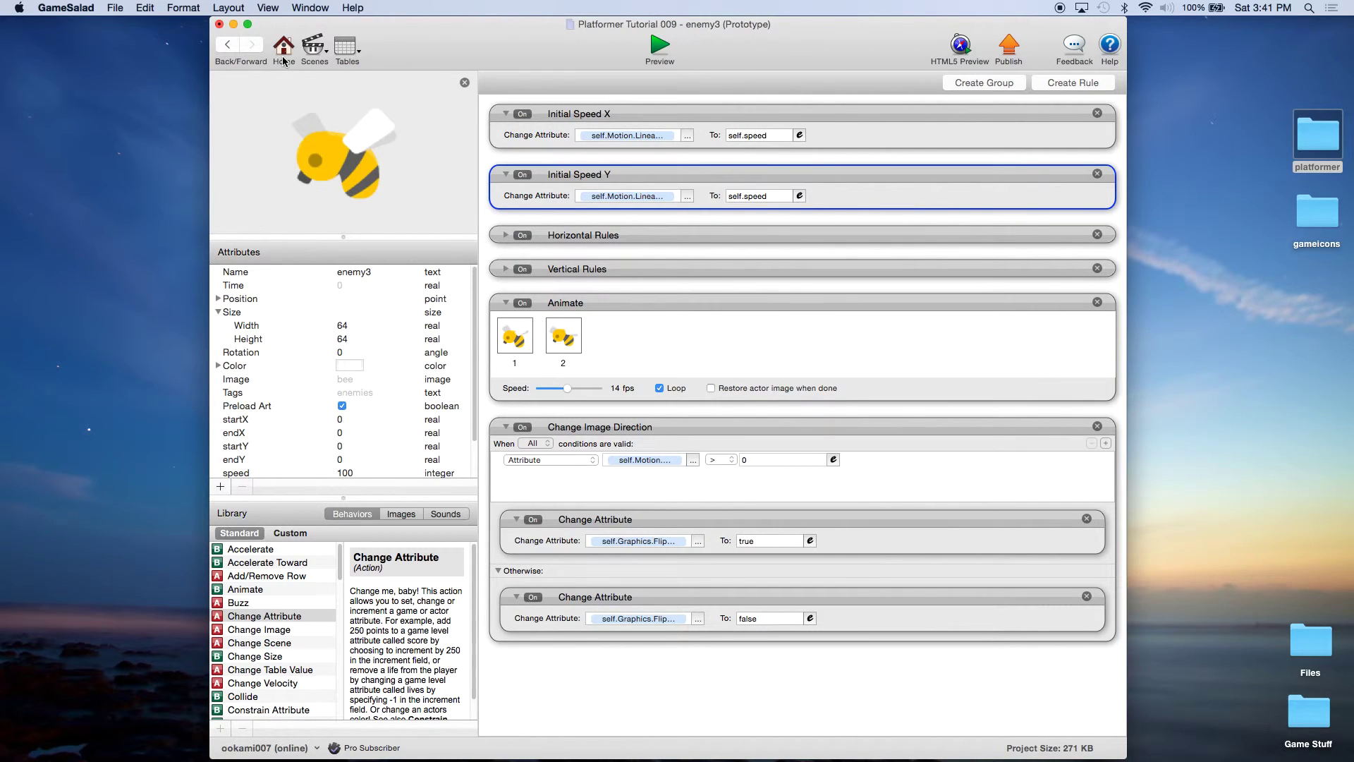
click(113, 9)
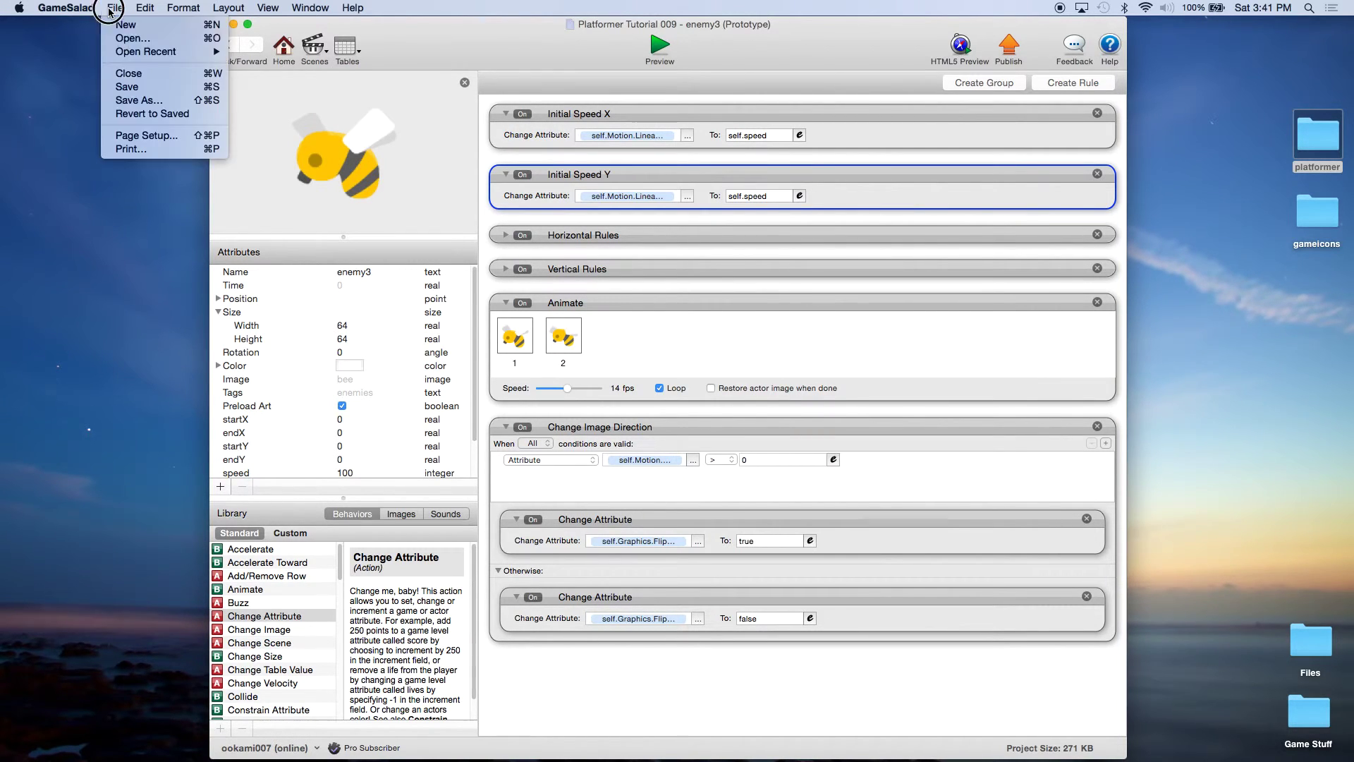
click(129, 86)
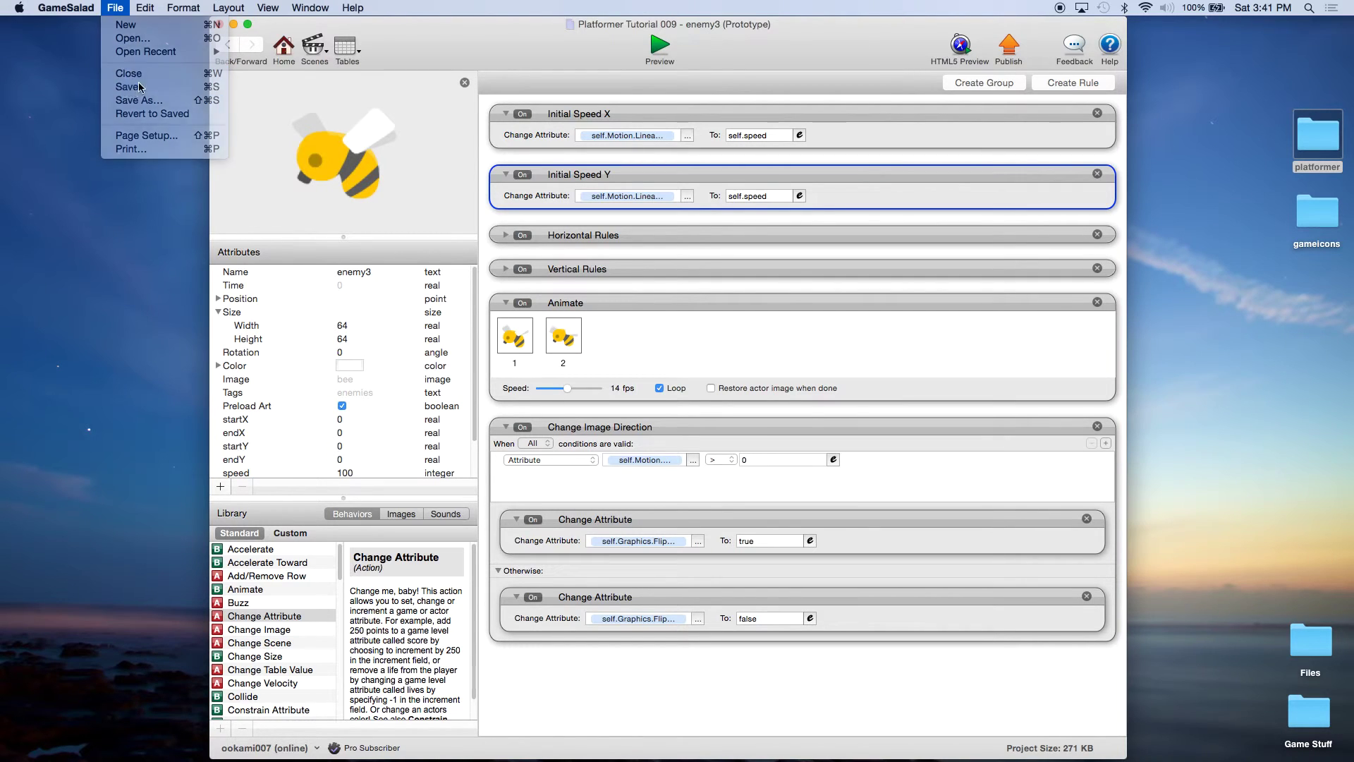
Step: Open Initial Scene from the project's Scenes list
click(283, 57)
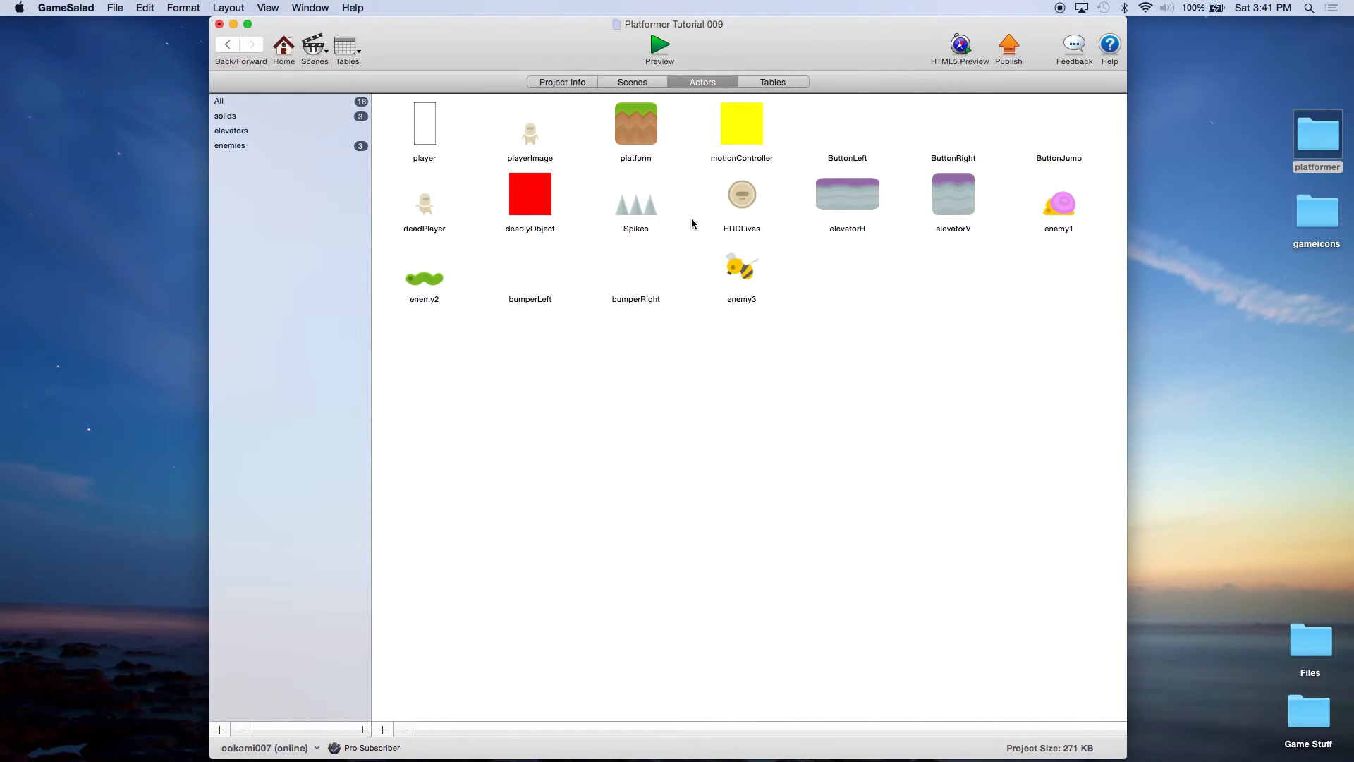
click(628, 82)
double_click(278, 125)
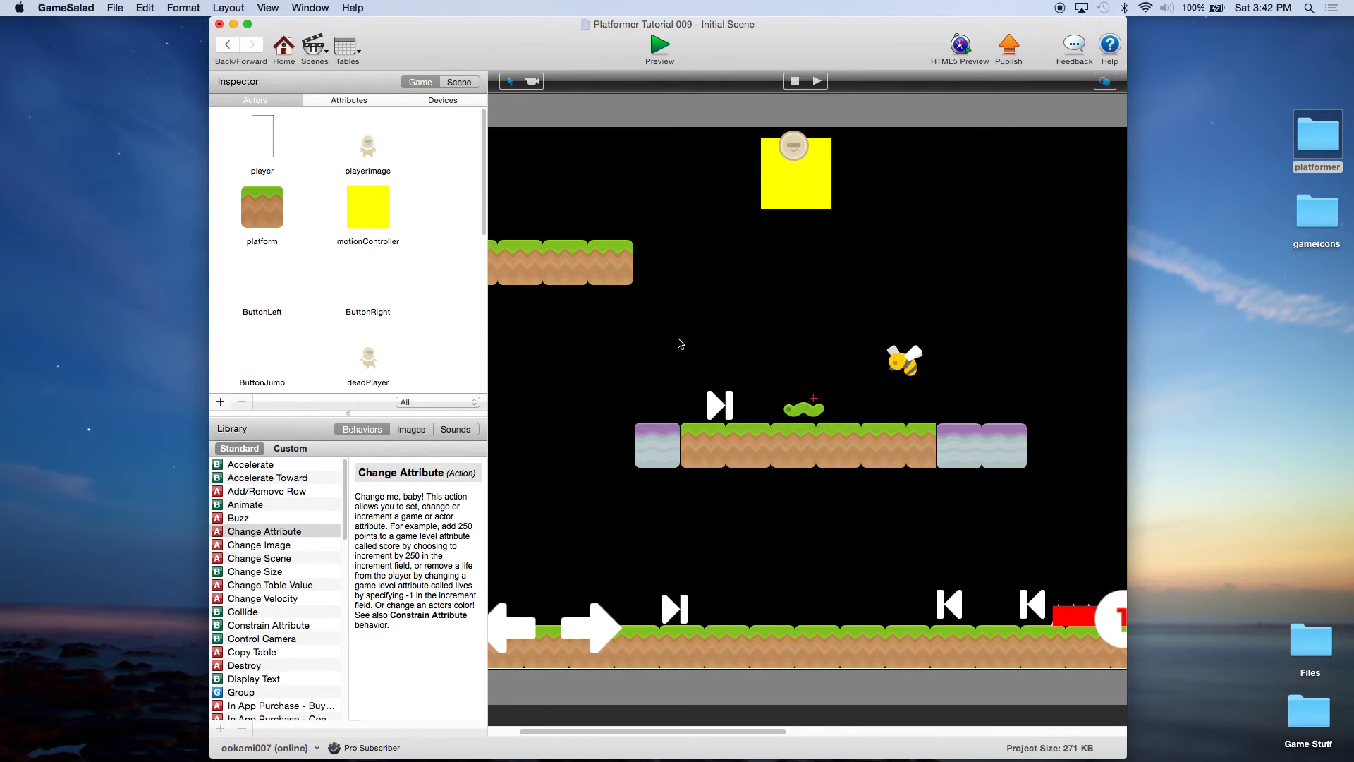
Step: Nudge the placed bee slightly lower and set its start values, including startY 421
click(908, 369)
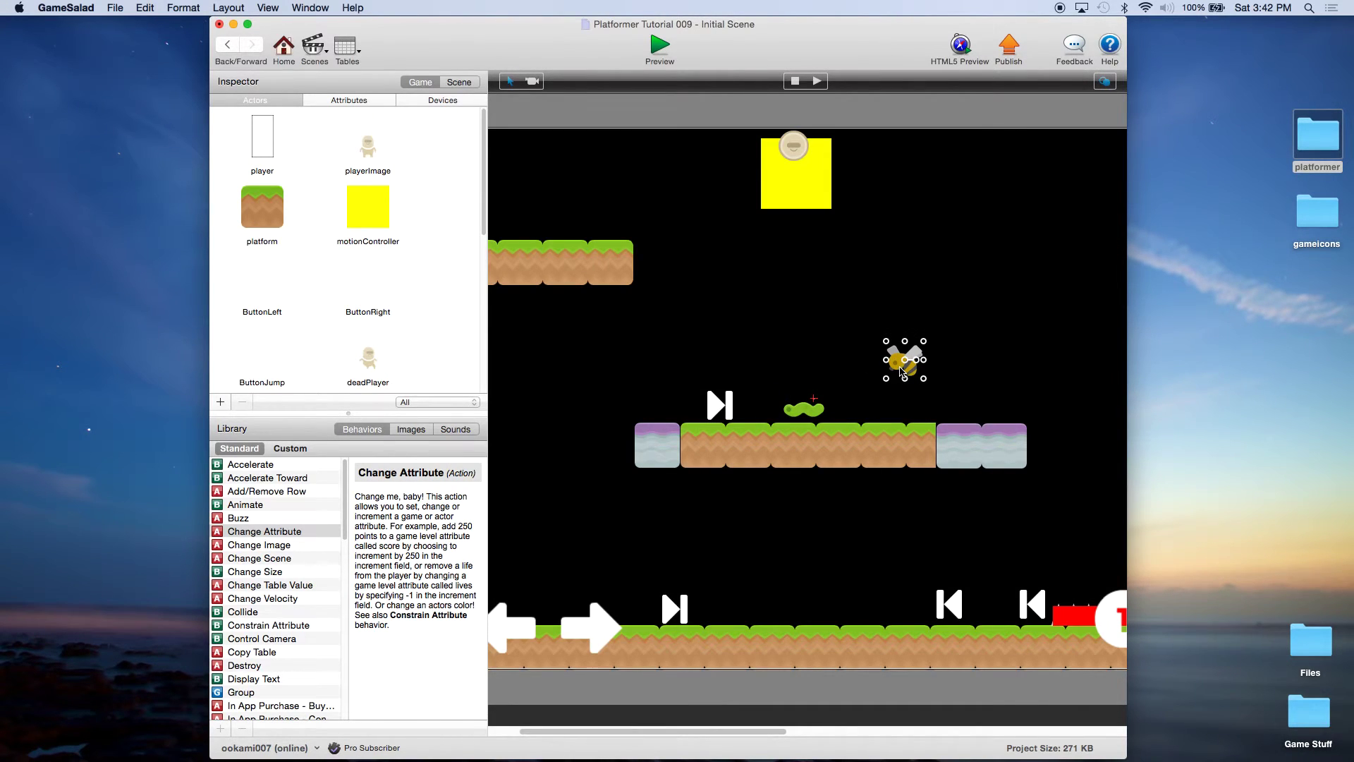
drag(901, 370, 898, 383)
double_click(895, 383)
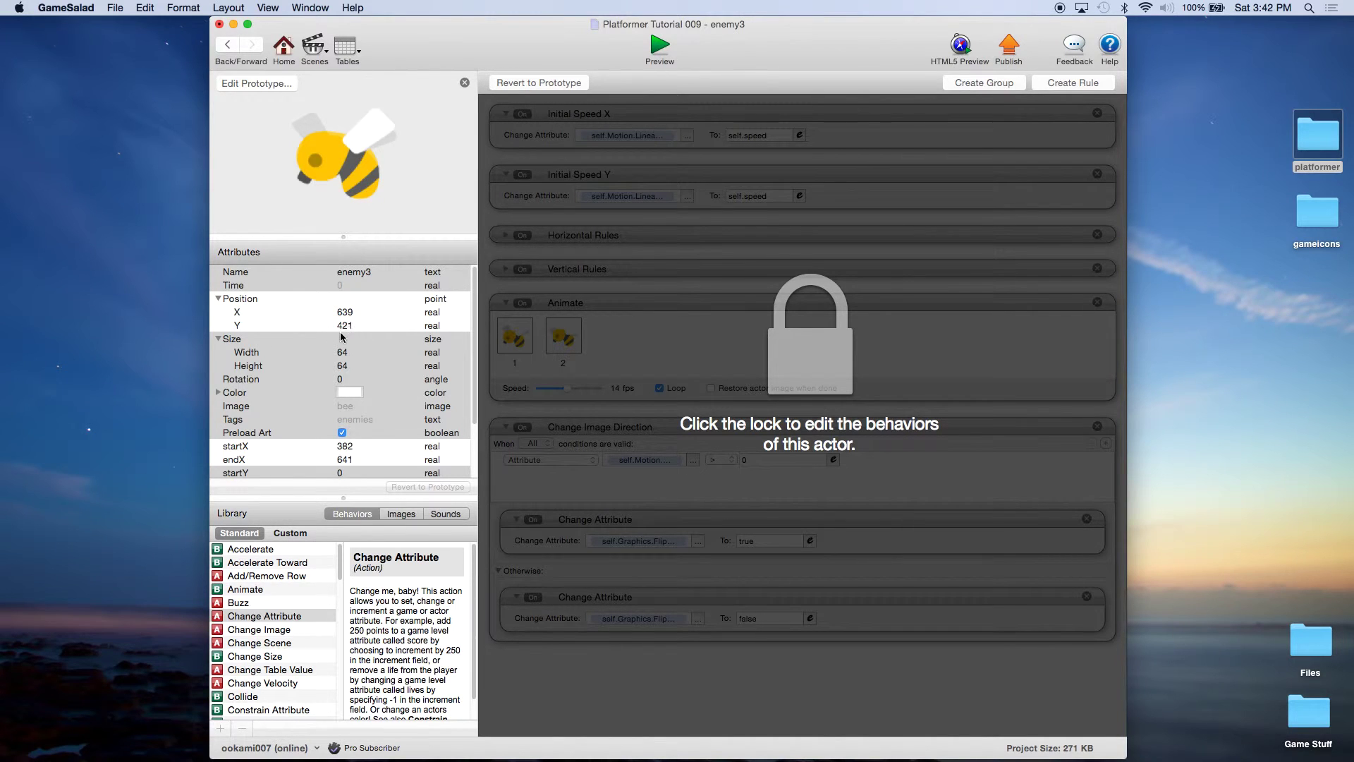
click(347, 460)
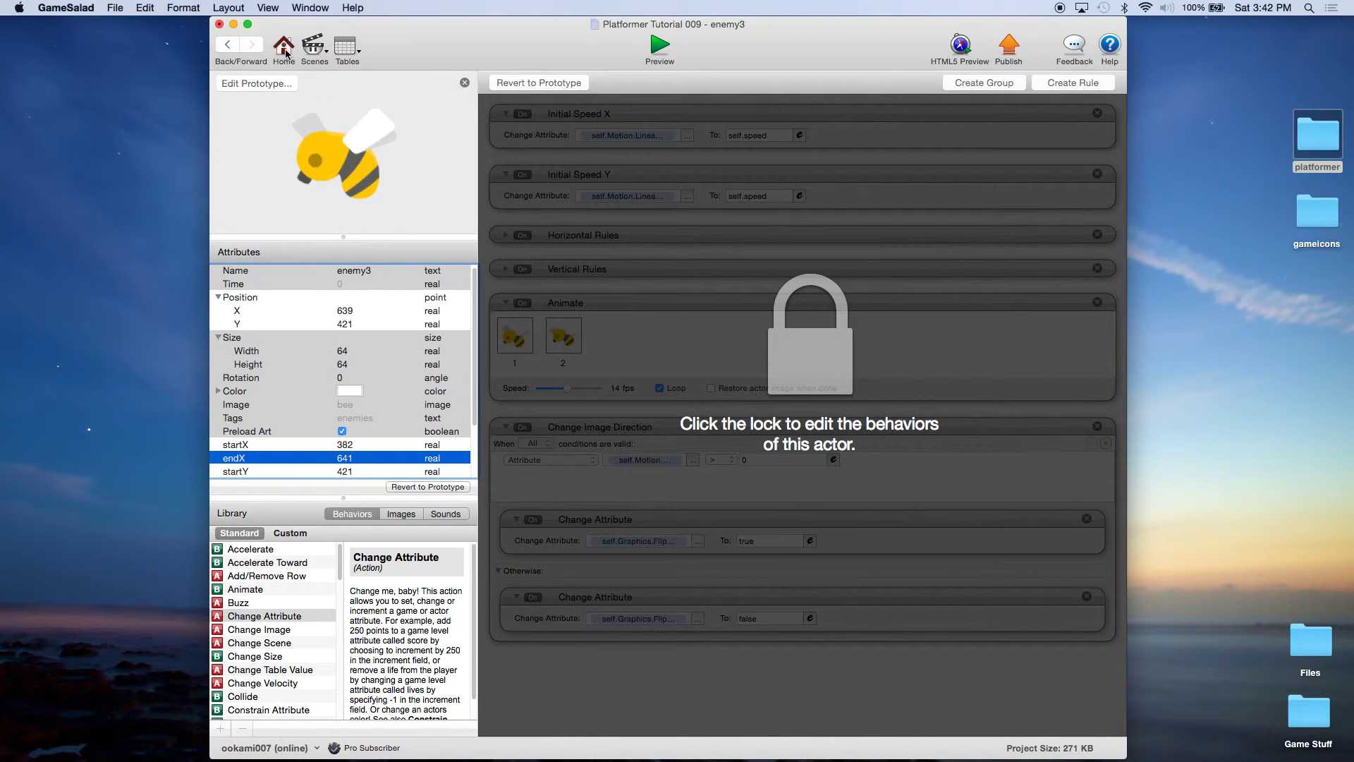
click(227, 45)
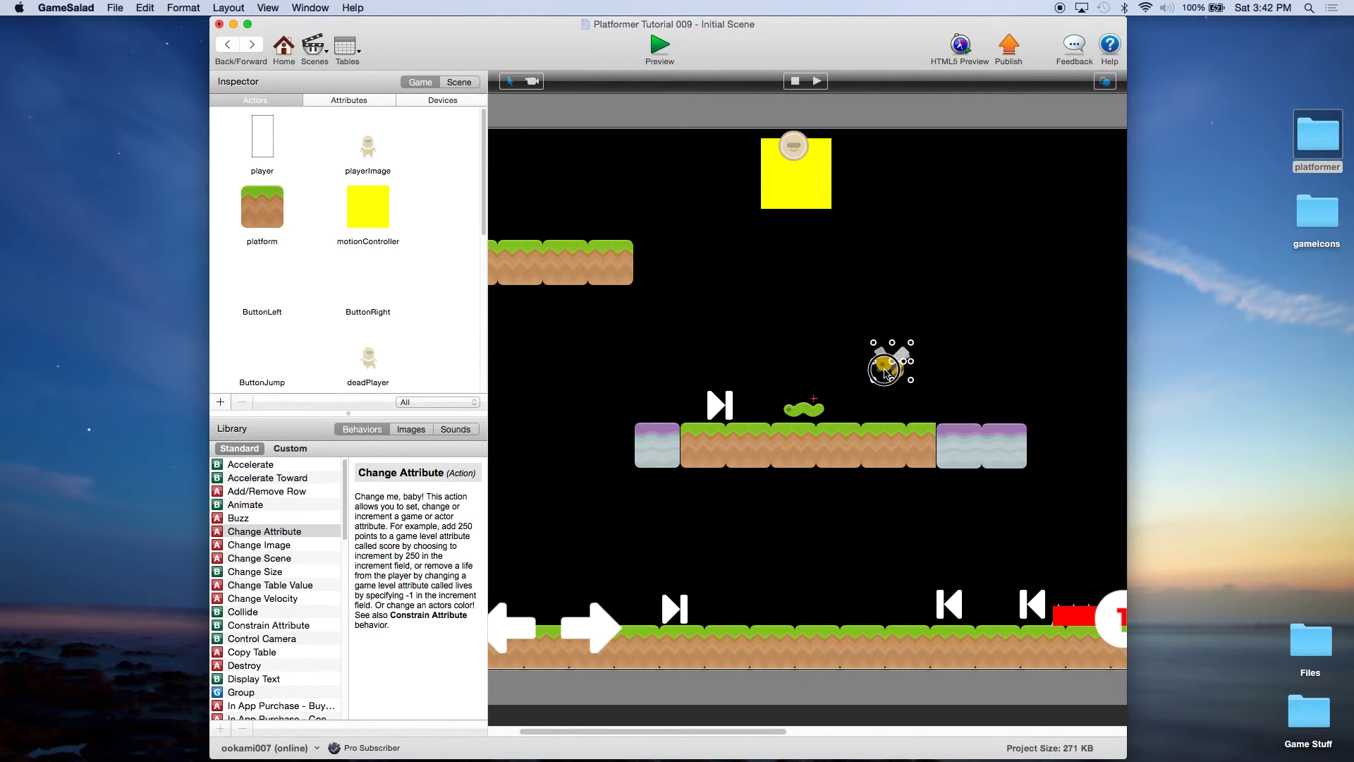
Step: Set the placed bee's endY to 437
double_click(886, 373)
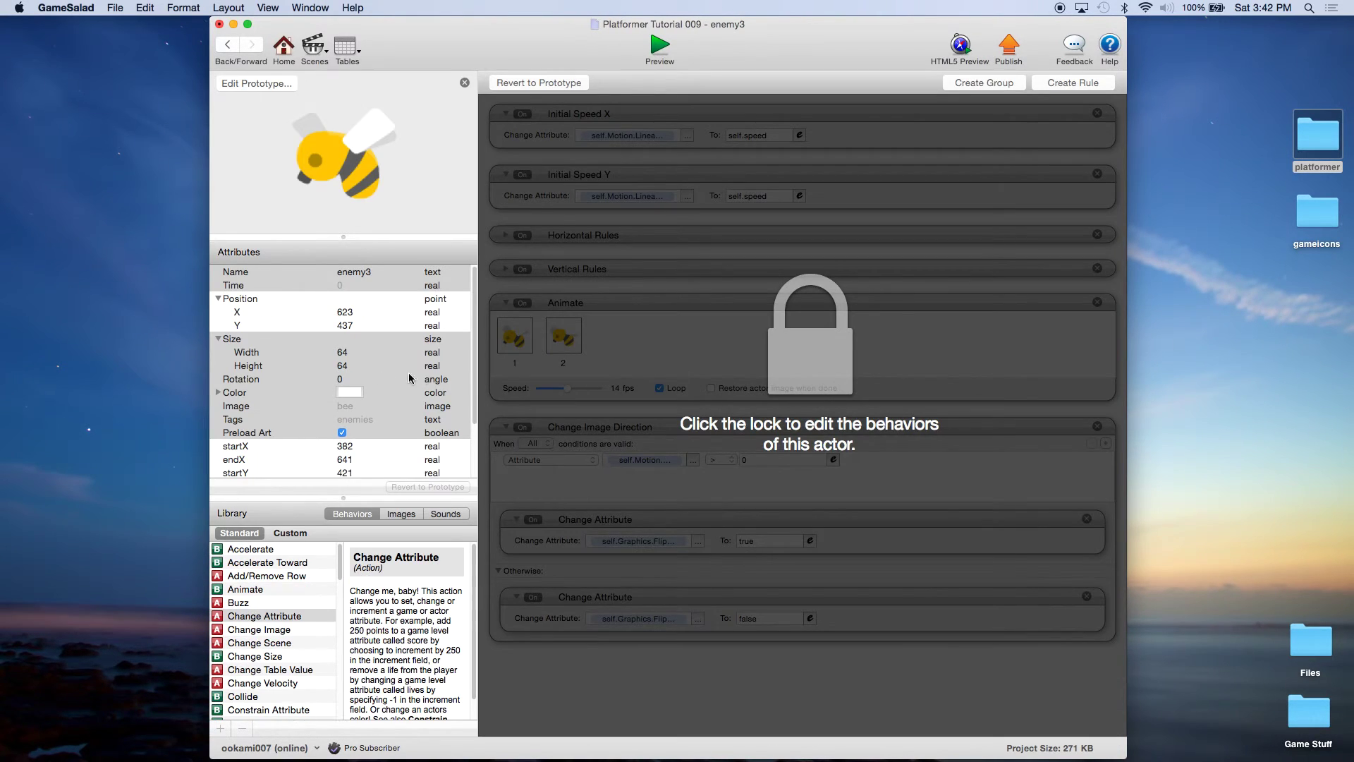
scroll(349, 458, down, 1)
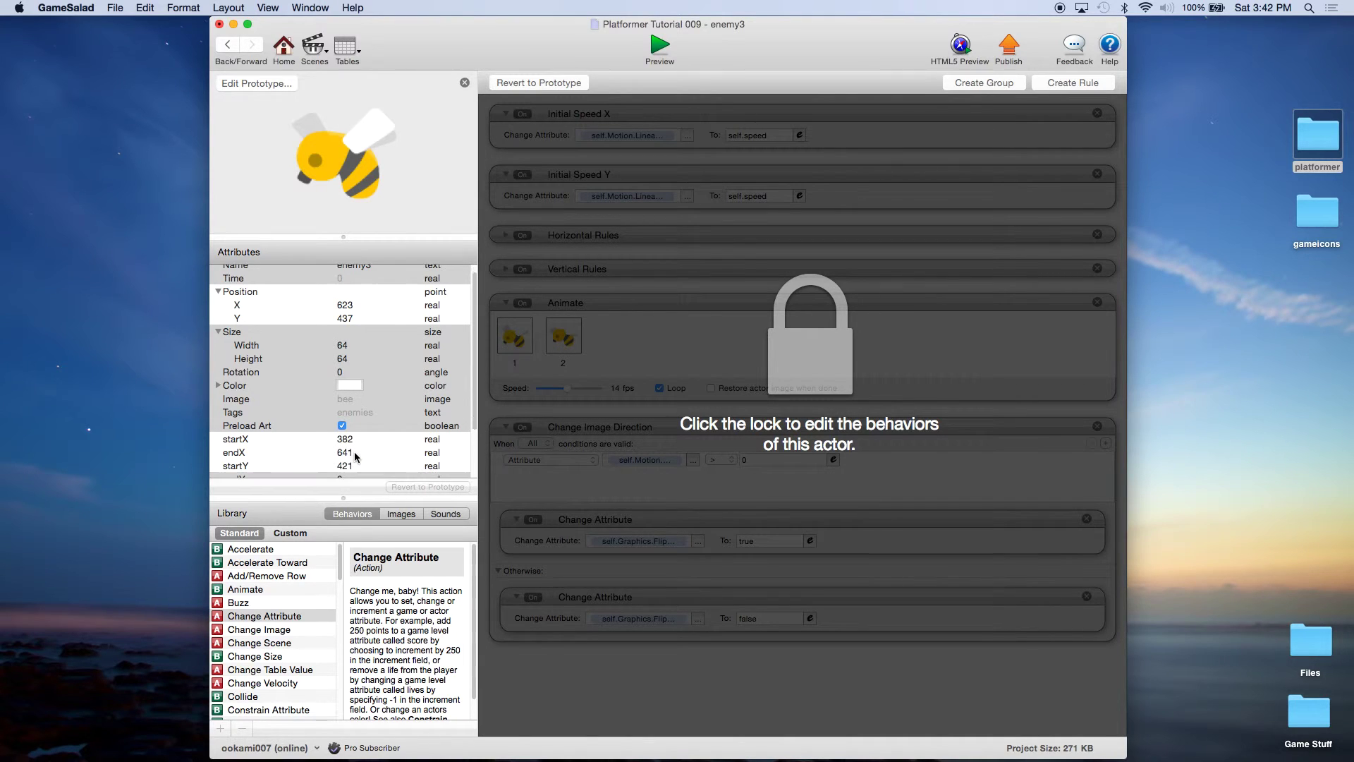
scroll(351, 471, down, 3)
click(347, 446)
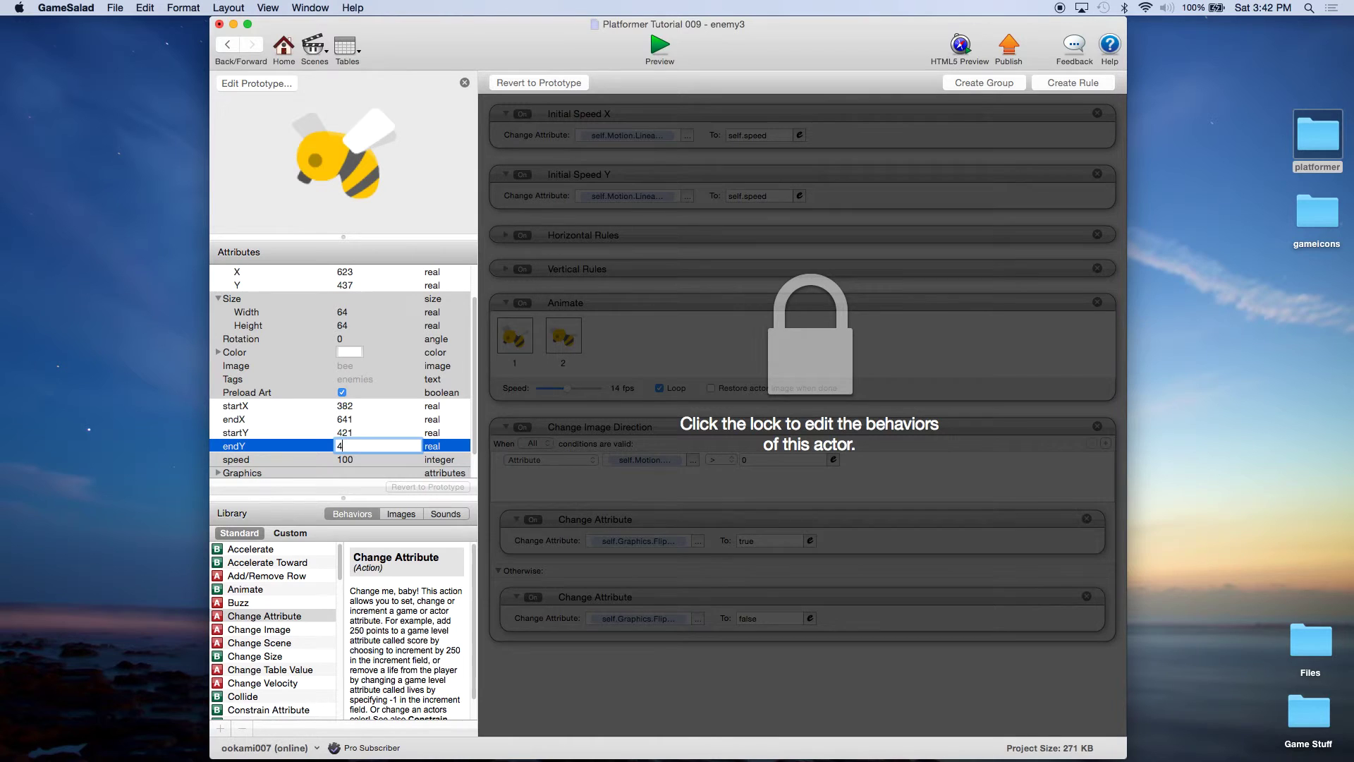
click(352, 433)
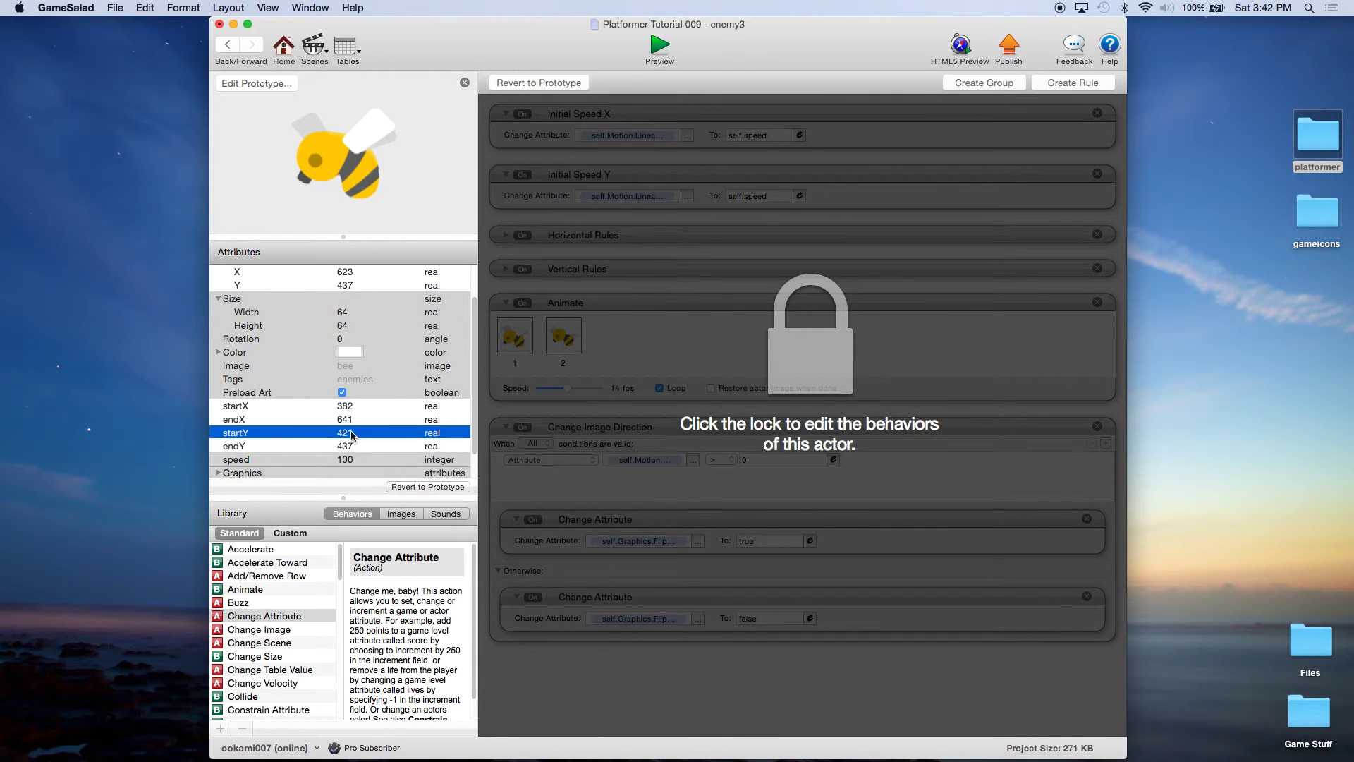
Step: Use the File menu, then run the level in preview
click(115, 8)
click(138, 77)
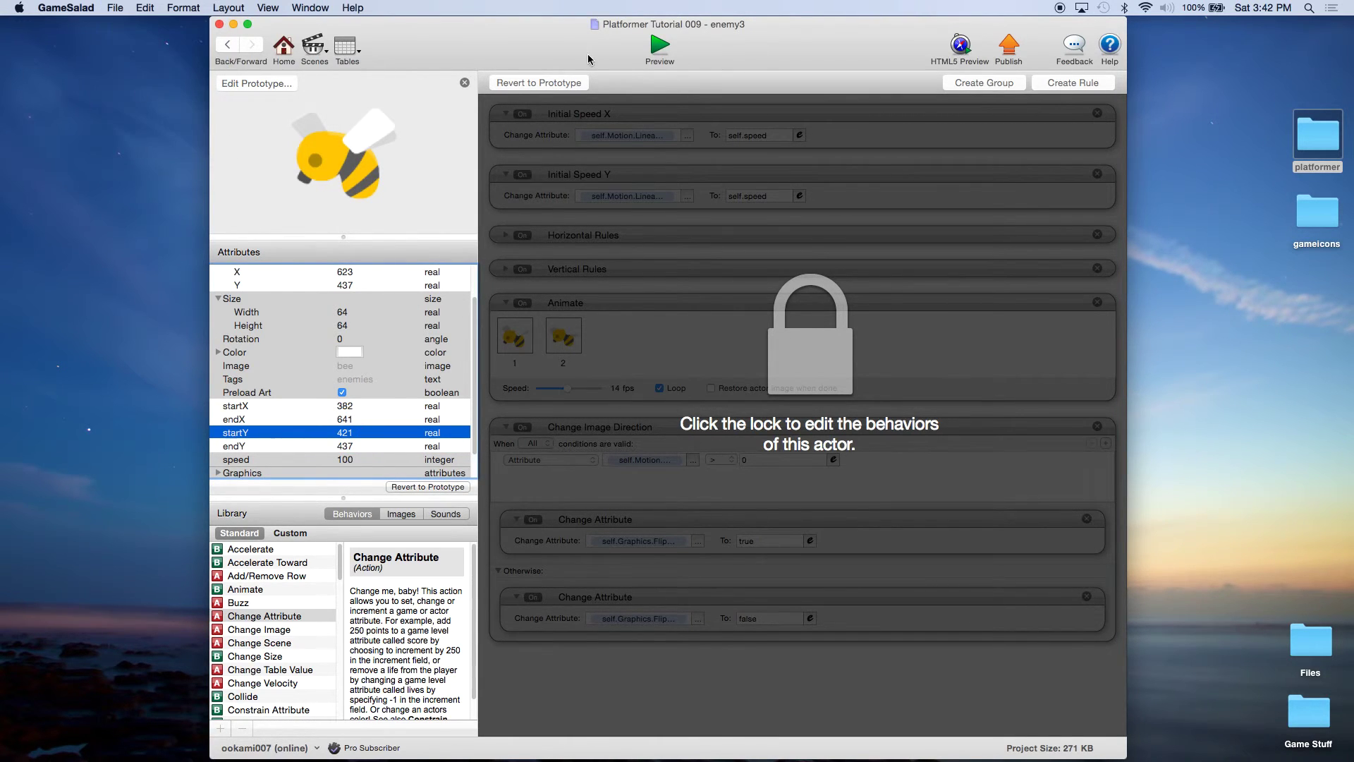
click(658, 46)
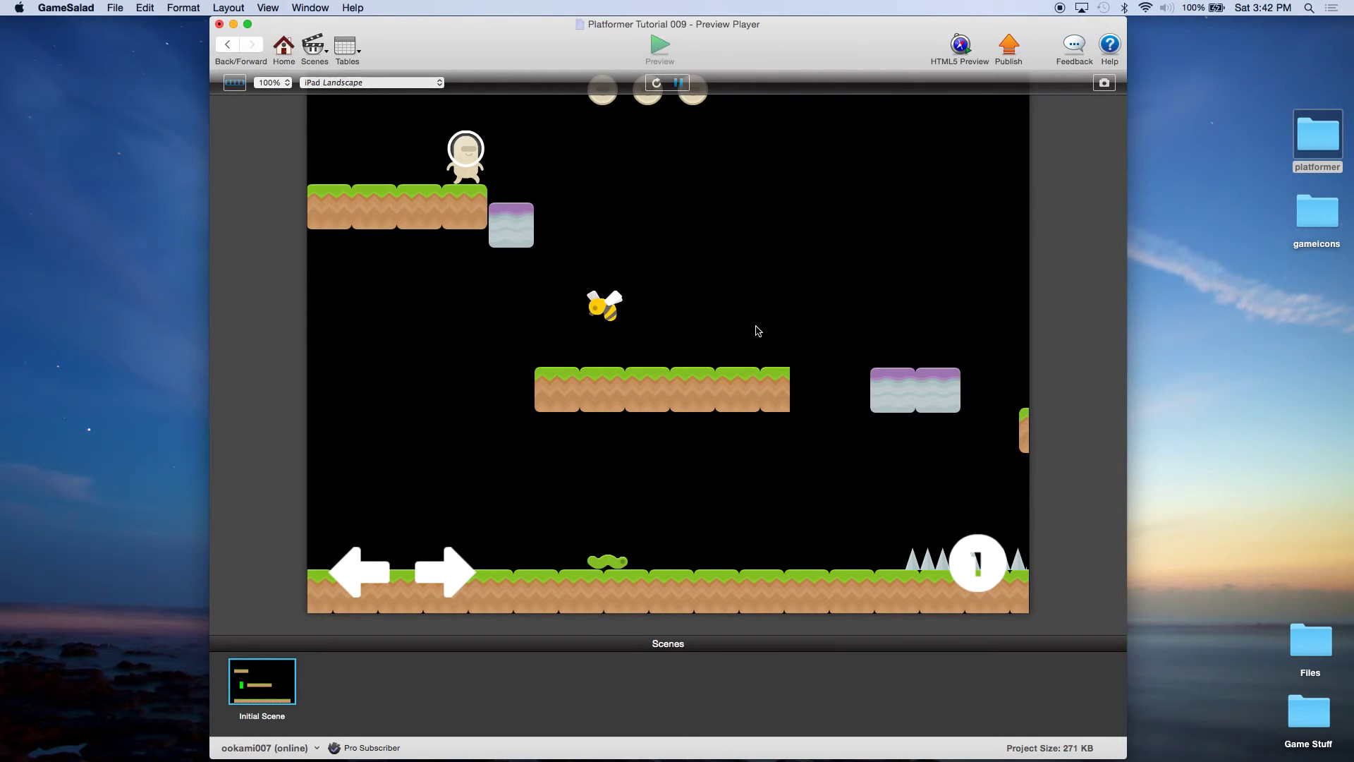
Step: Watch the bee's flight in the preview, then return to the project's Scenes list
click(282, 49)
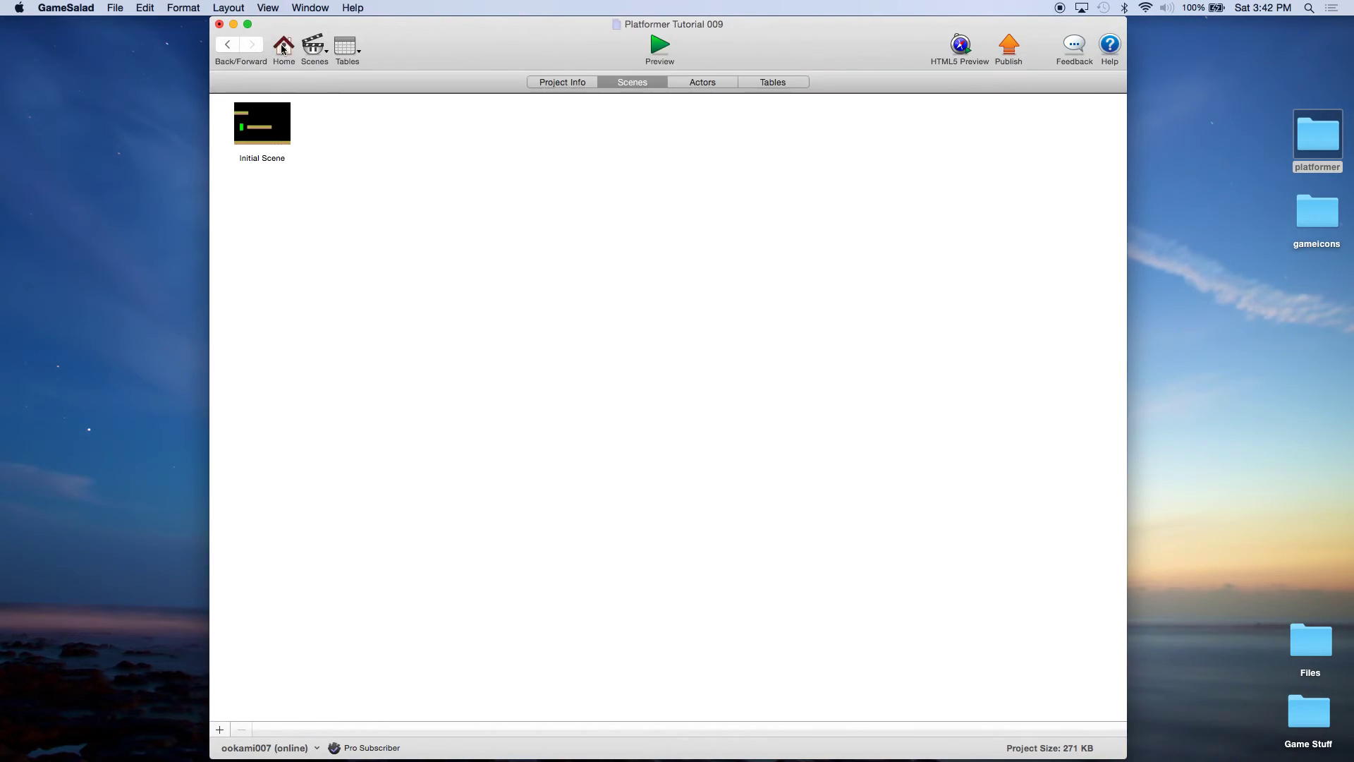
Step: Reopen Initial Scene from the project's Scenes list
click(708, 85)
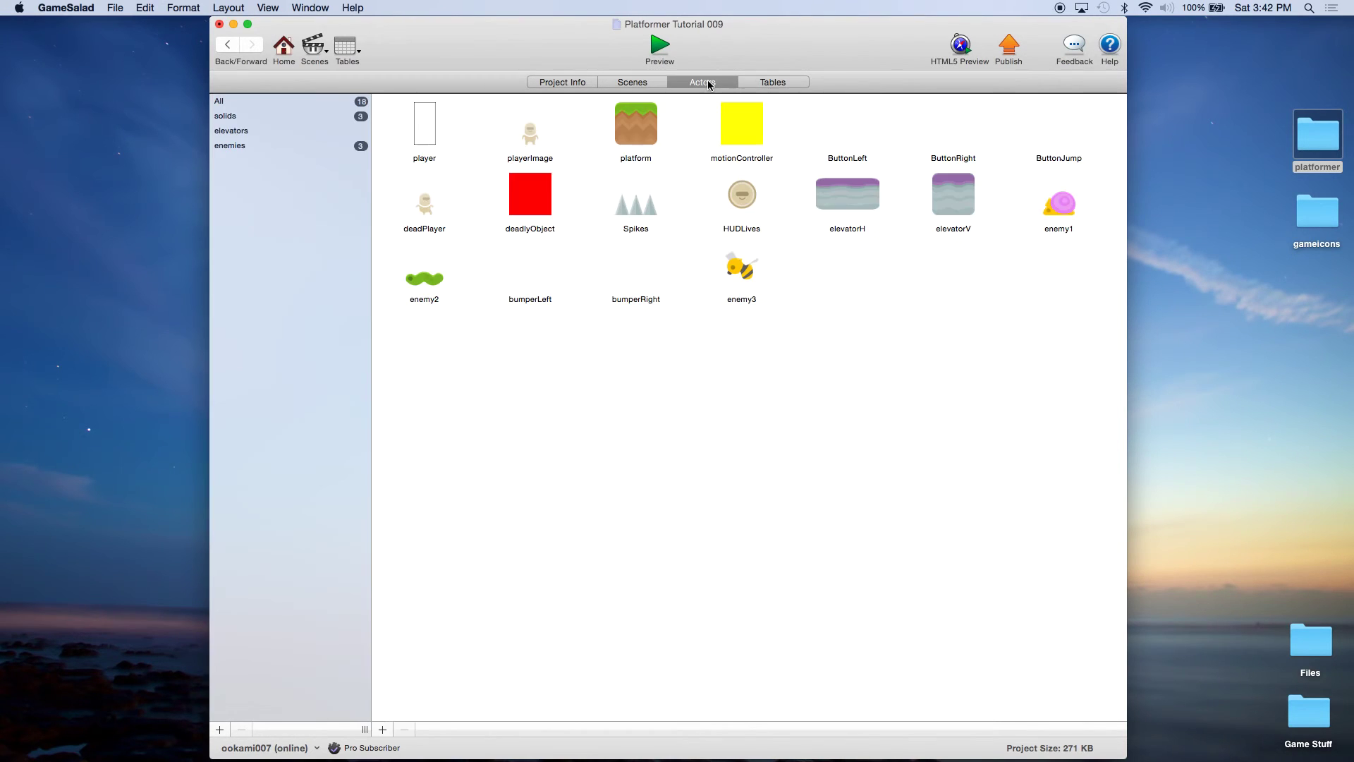
click(624, 85)
double_click(286, 127)
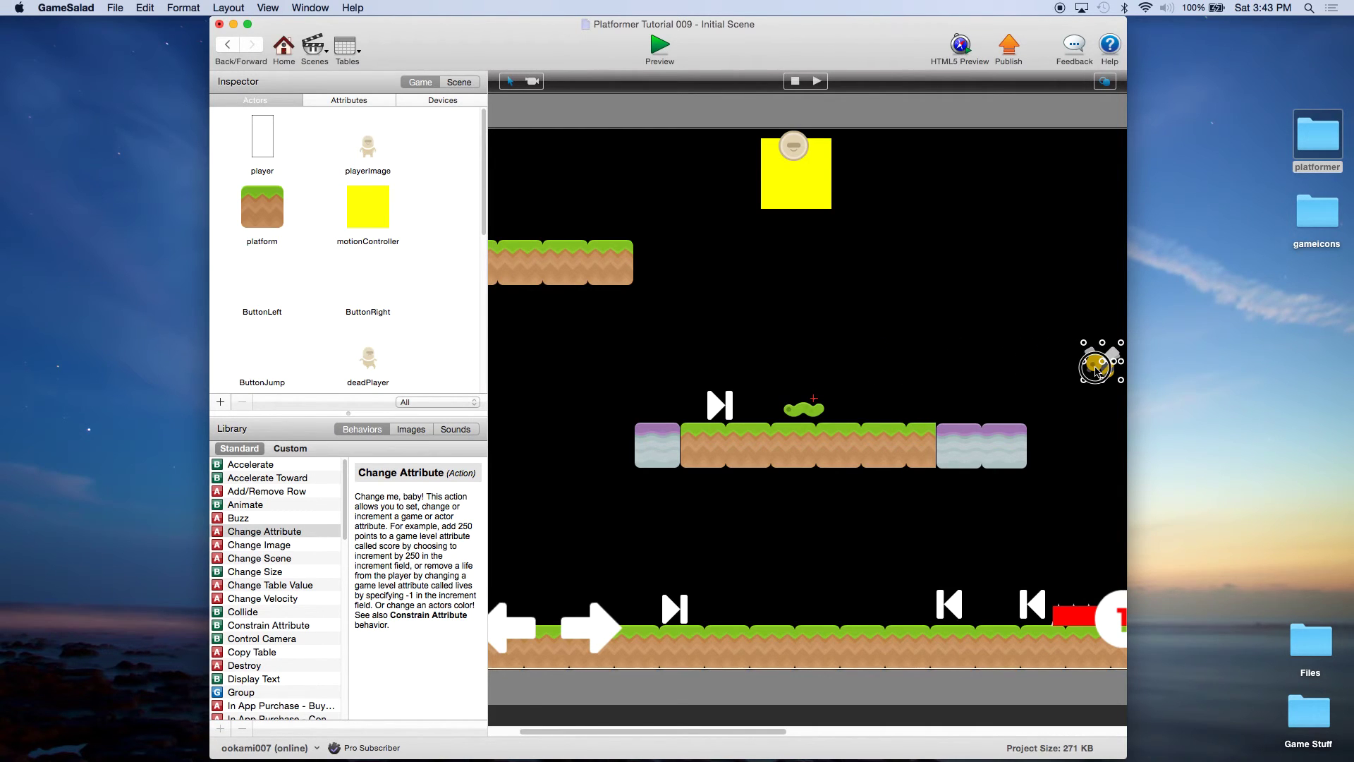
Step: Set the placed bee's endX to 921 and preview the level
double_click(1096, 364)
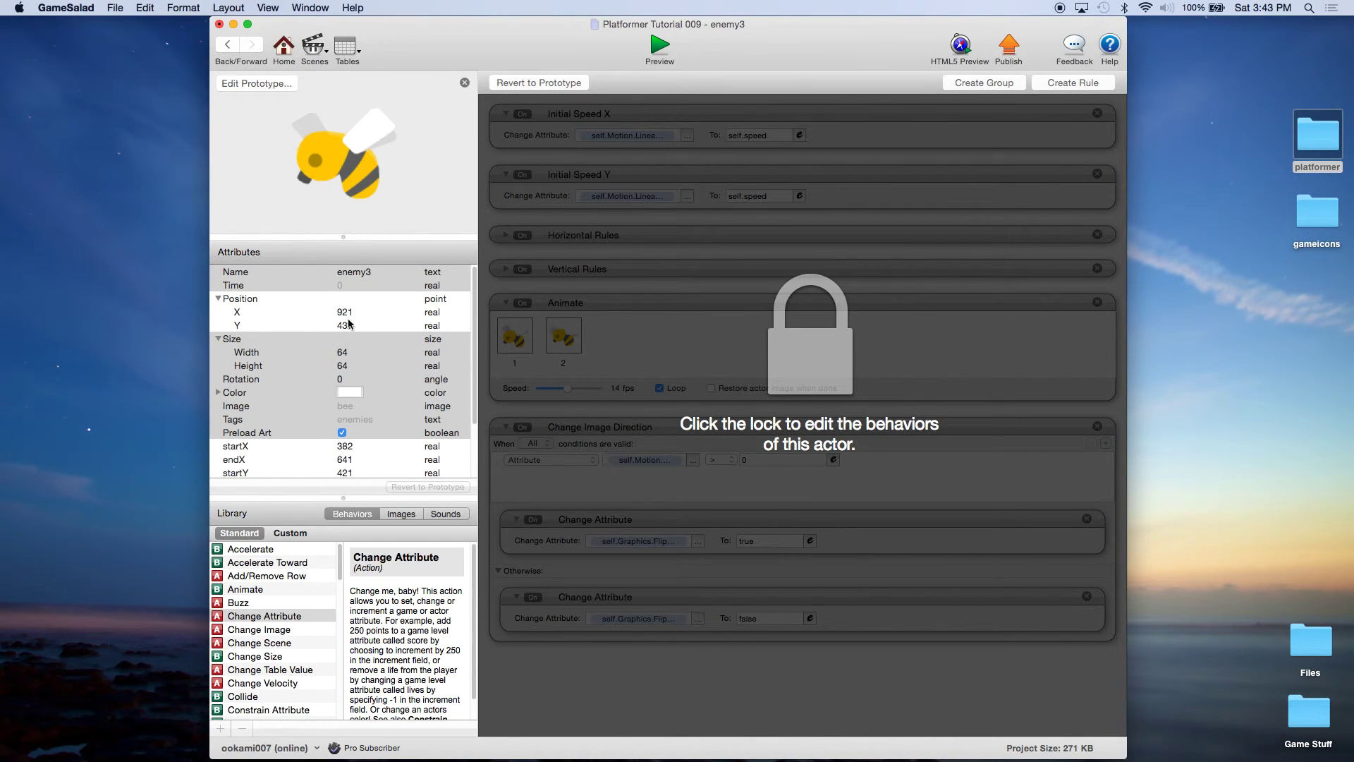
click(348, 460)
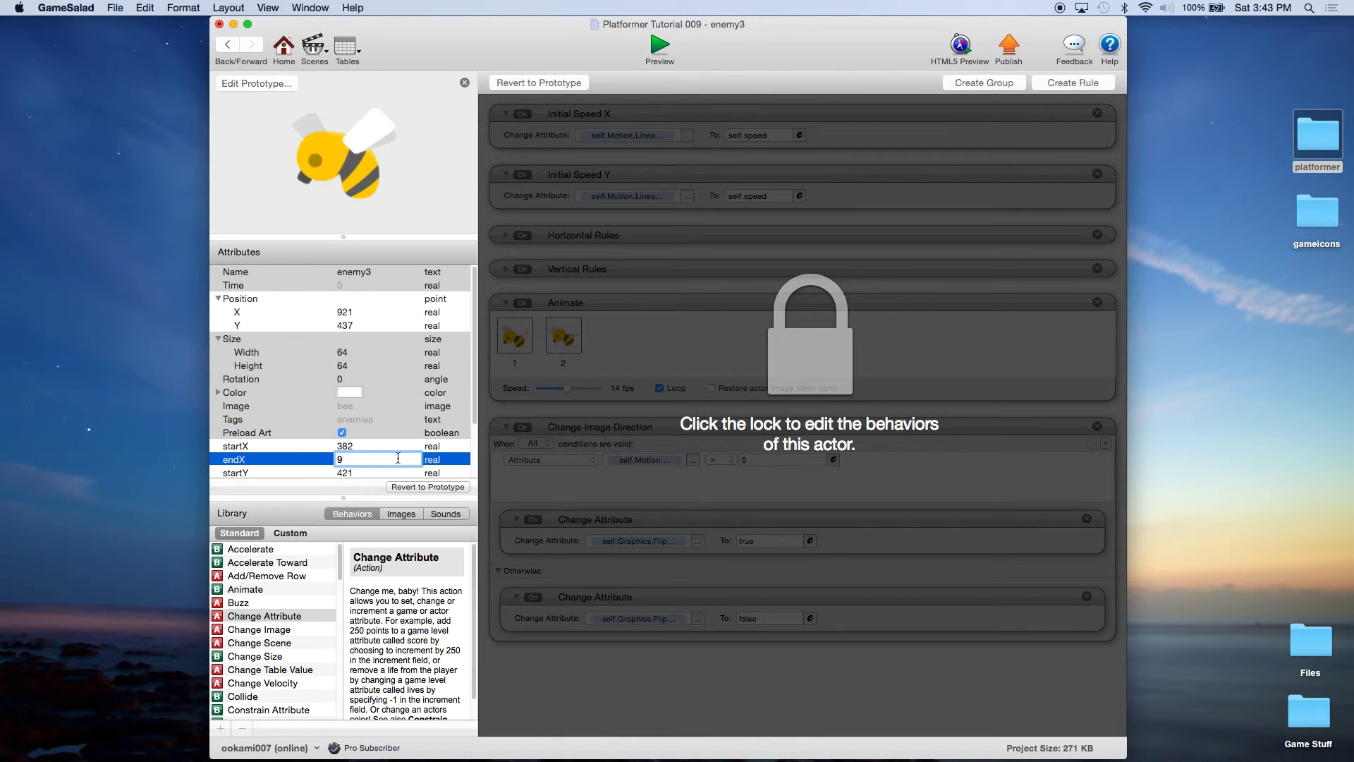
click(354, 445)
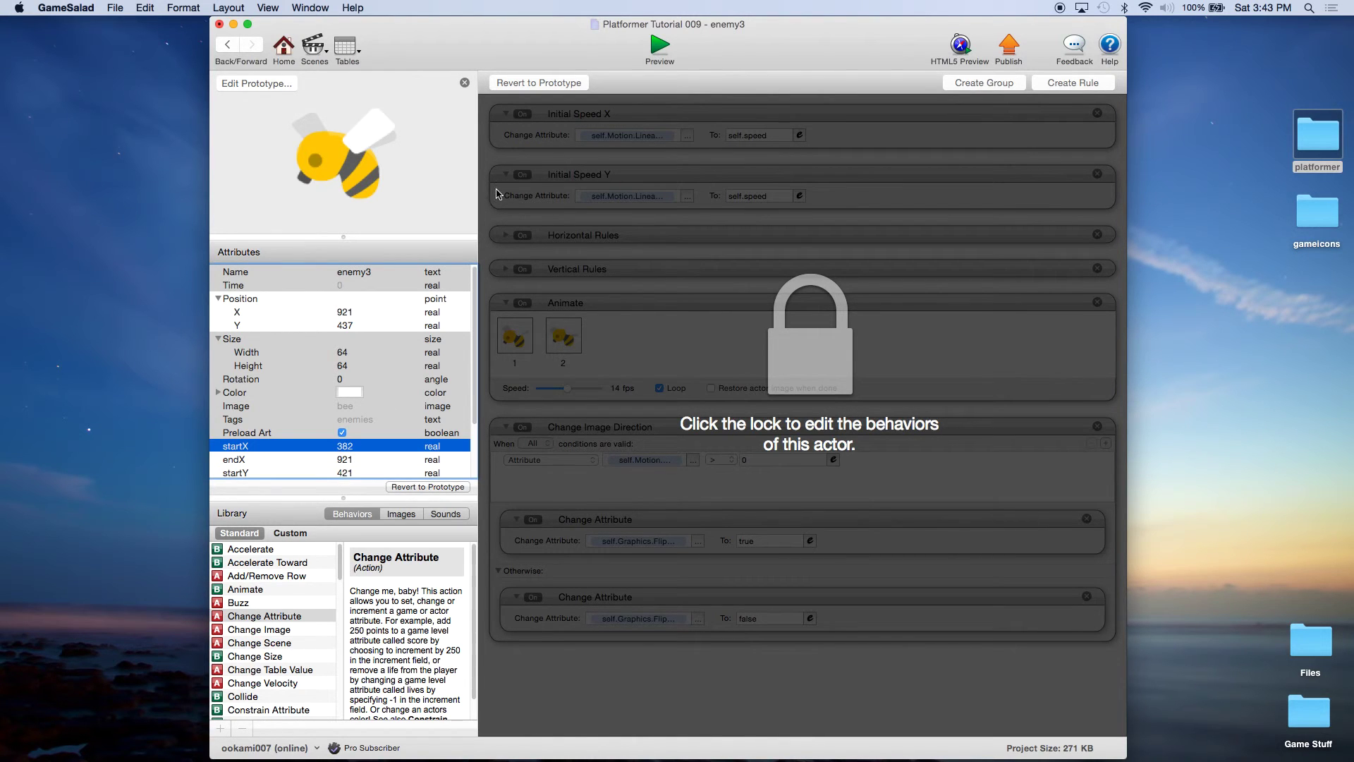
click(660, 50)
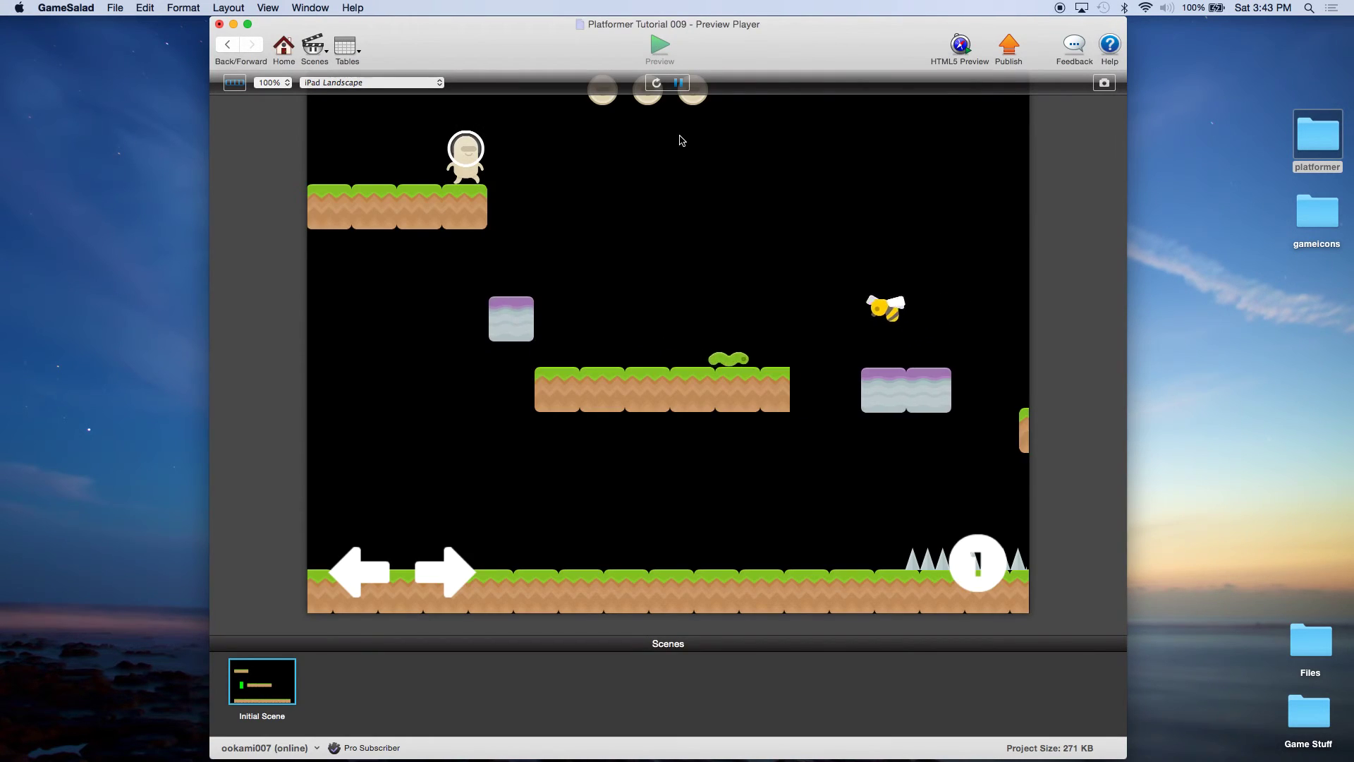